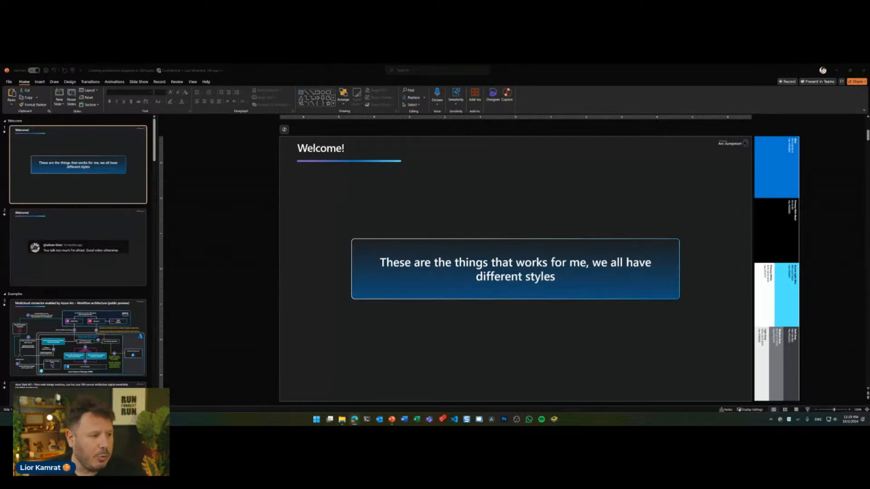
- Review the welcome comment slide and the example architecture slides, from the Multicloud connector workflow to the SQL Server Failover Cluster Instance diagram
{"action": "left_click", "coordinate": [103, 284]}
{"action": "left_click", "coordinate": [103, 276]}
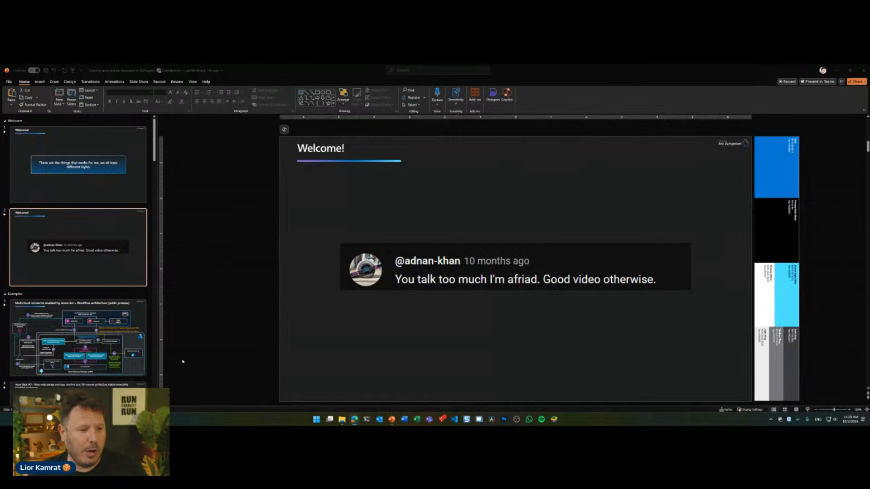
{"action": "left_click", "coordinate": [113, 347]}
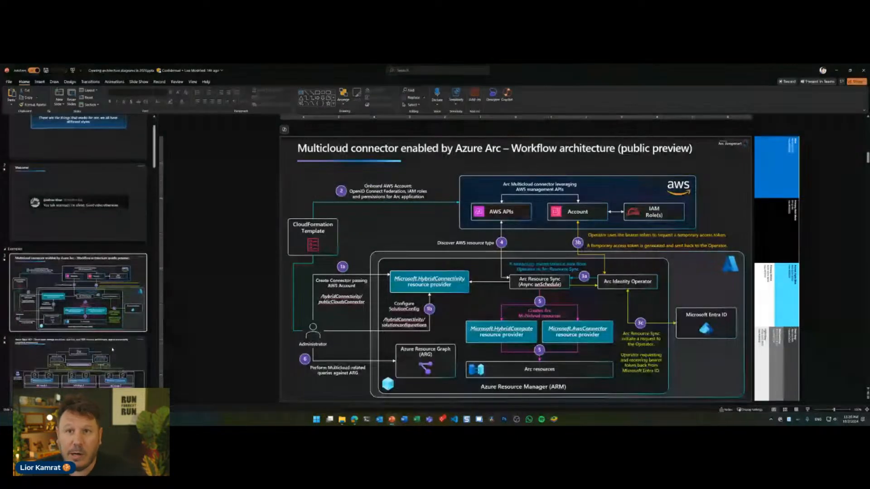
{"action": "scroll", "coordinate": [112, 348], "scroll_direction": "down", "scroll_amount": 2}
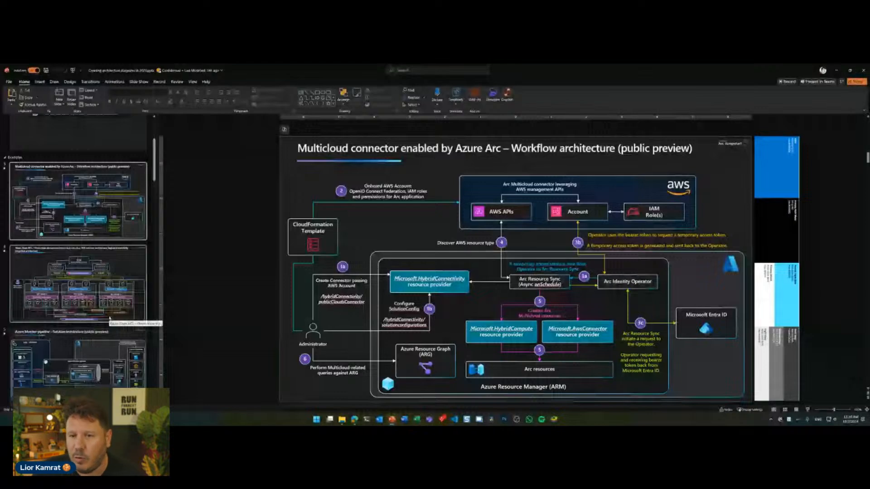
{"action": "left_click", "coordinate": [110, 318]}
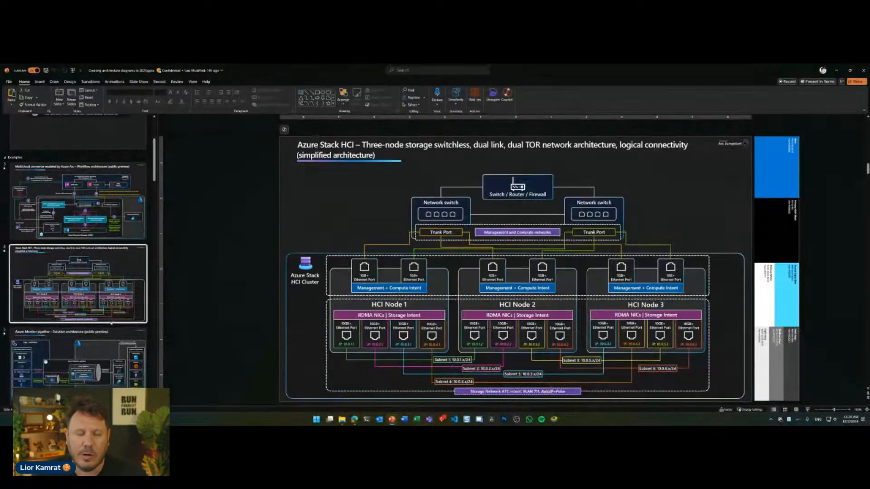
{"action": "scroll", "coordinate": [115, 331], "scroll_direction": "down", "scroll_amount": 2}
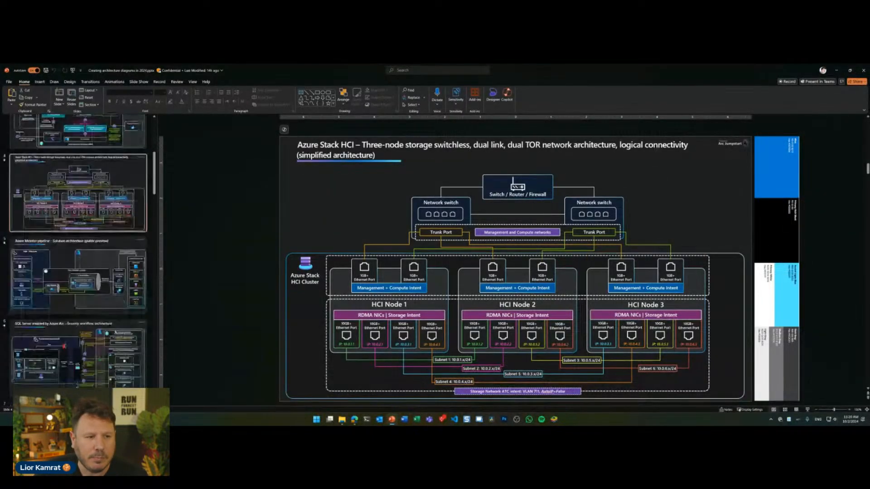
{"action": "left_click", "coordinate": [113, 309]}
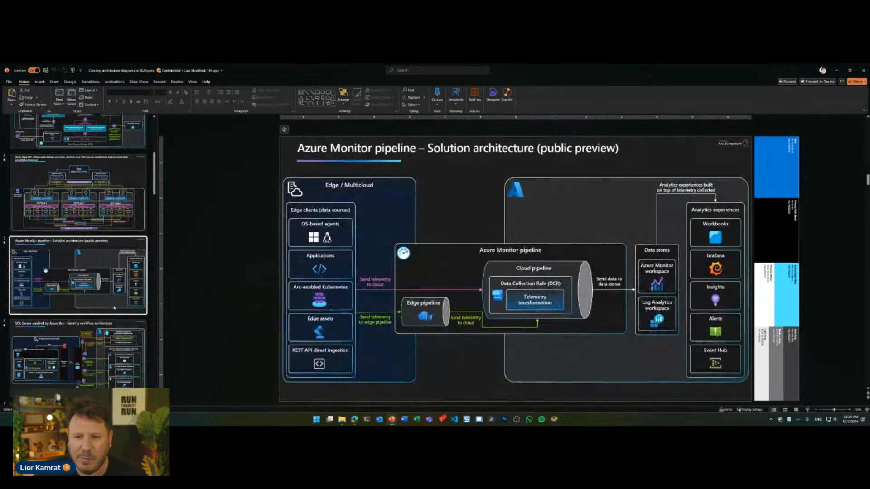
{"action": "left_click", "coordinate": [103, 351]}
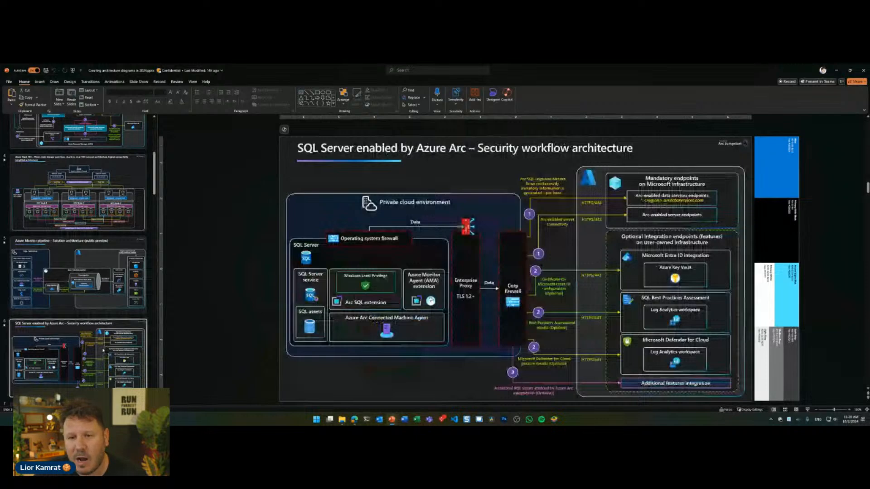
{"action": "scroll", "coordinate": [103, 350], "scroll_direction": "down", "scroll_amount": 2}
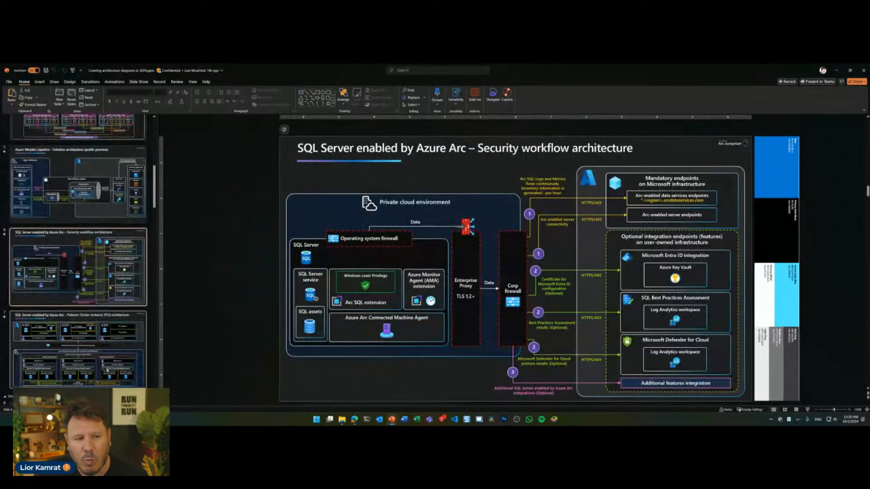
{"action": "left_click", "coordinate": [105, 360]}
{"action": "scroll", "coordinate": [105, 360], "scroll_direction": "down", "scroll_amount": 3}
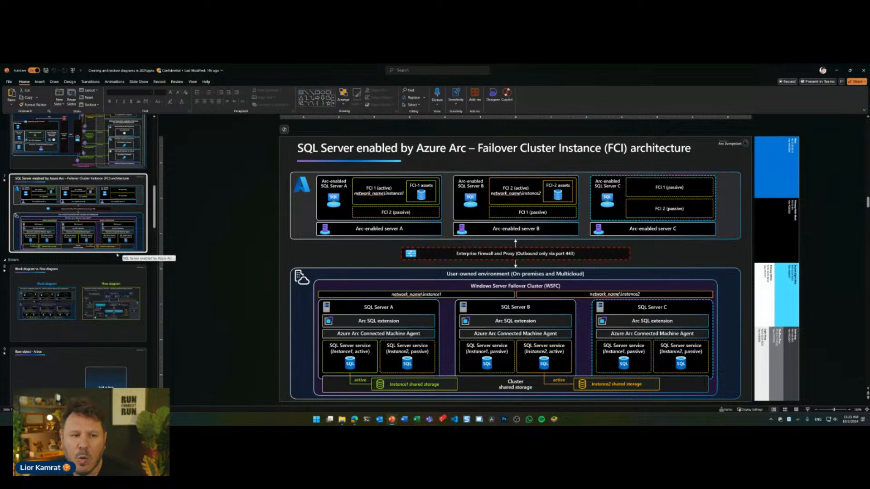
- View the block versus flow diagram comparison slide and bring up the "Base object – A box" slide
{"action": "left_click", "coordinate": [102, 297]}
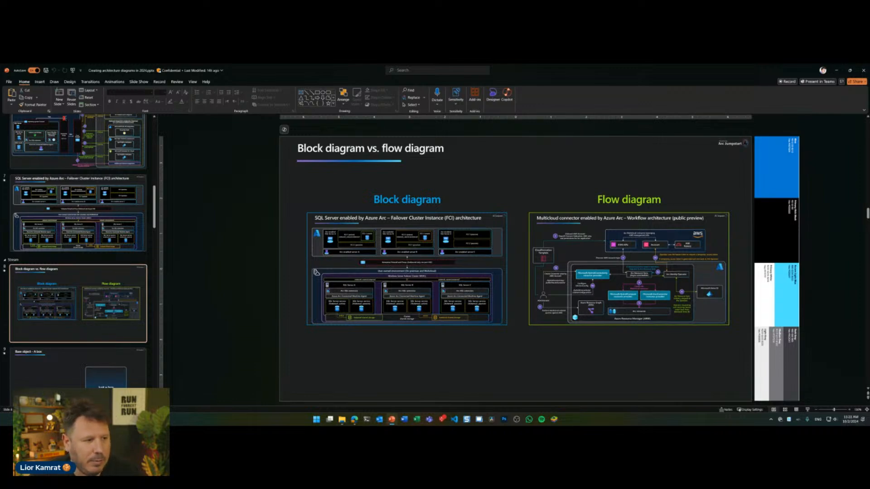
{"action": "left_click", "coordinate": [122, 379]}
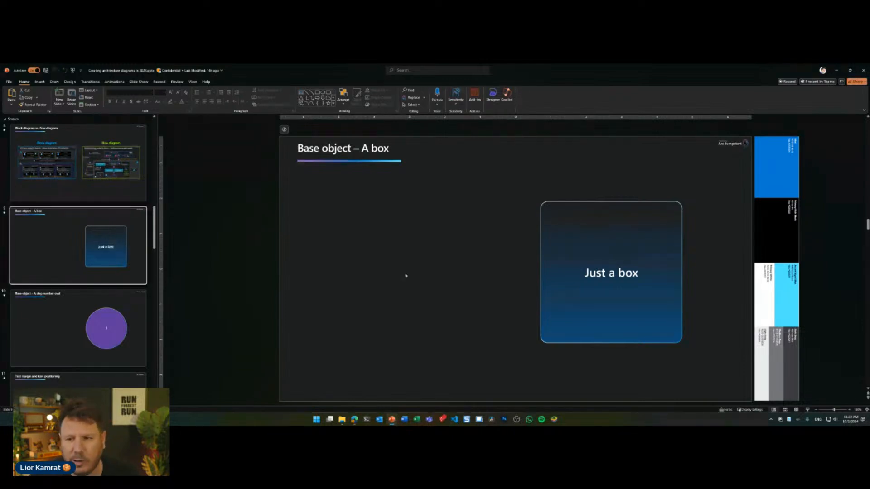
{"action": "left_click", "coordinate": [628, 249]}
{"action": "left_click", "coordinate": [472, 263]}
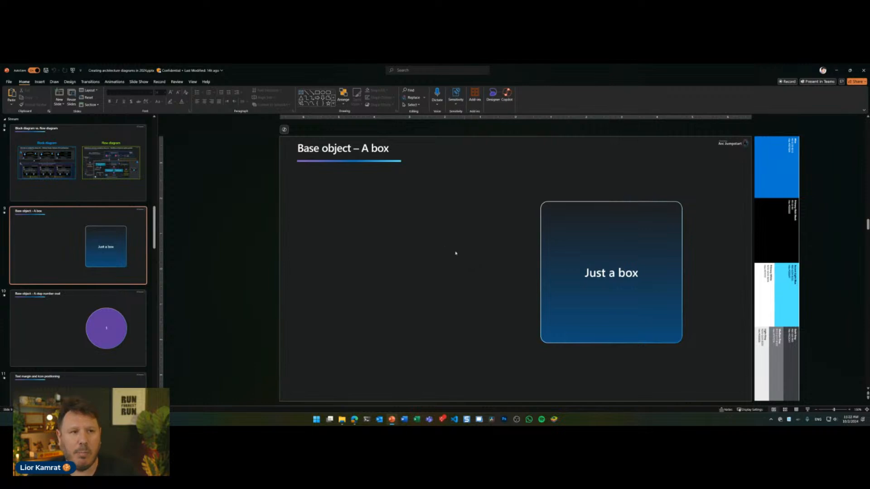
- Draw a rounded rectangle about 4 inches wide and 4.3 inches high beside the "Just a box" sample
{"action": "left_click", "coordinate": [42, 82]}
{"action": "left_click", "coordinate": [122, 96]}
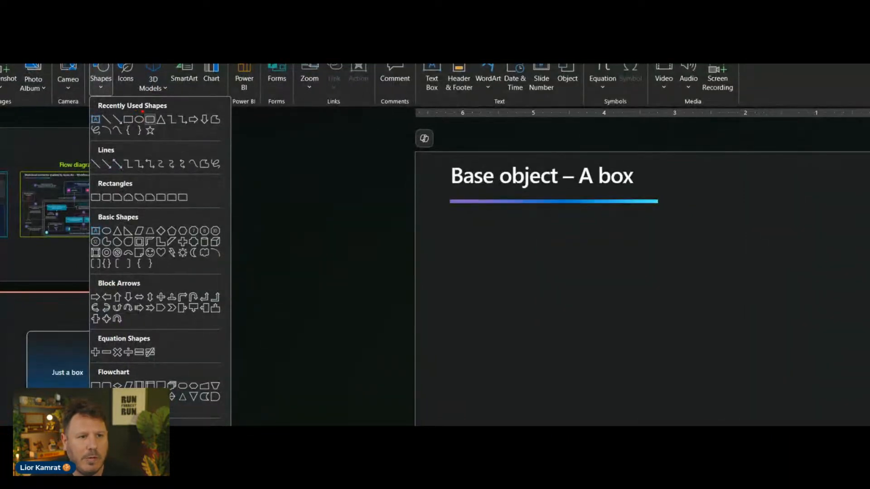
{"action": "left_click", "coordinate": [150, 119]}
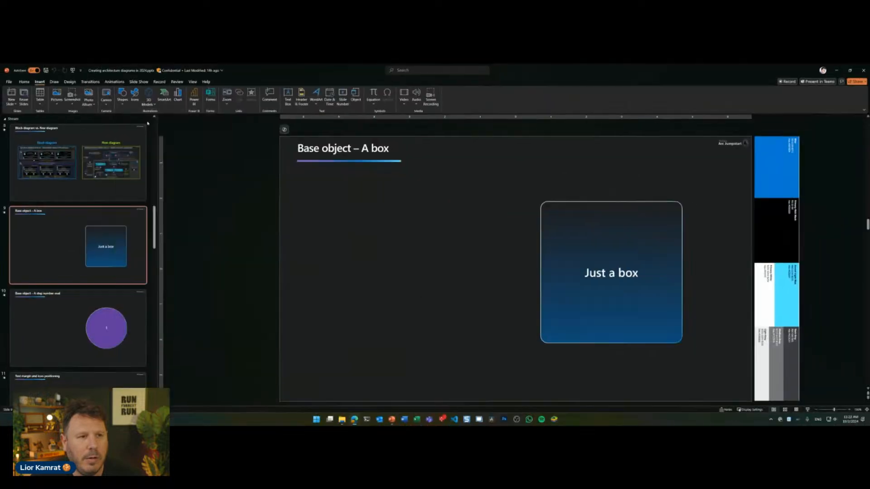
{"action": "left_click", "coordinate": [122, 96]}
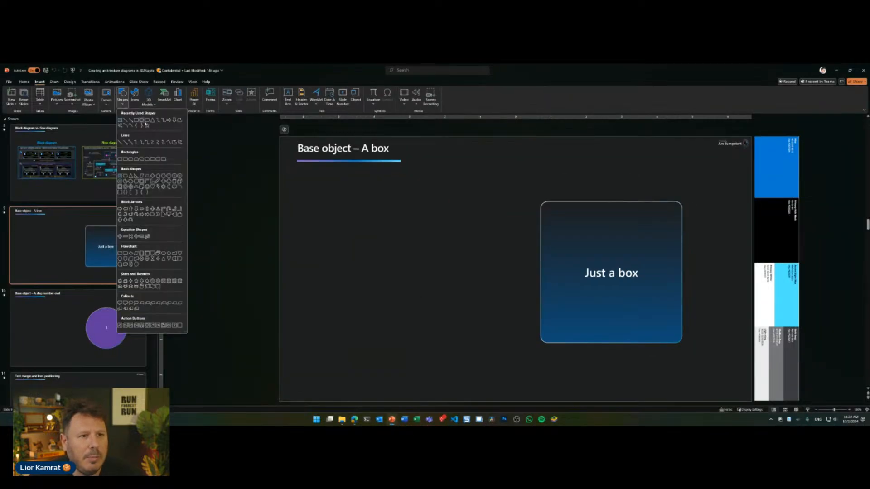
{"action": "left_click", "coordinate": [147, 121]}
{"action": "left_click_drag", "start_coordinate": [346, 194], "coordinate": [485, 345]}
{"action": "left_click_drag", "start_coordinate": [447, 276], "coordinate": [441, 281]}
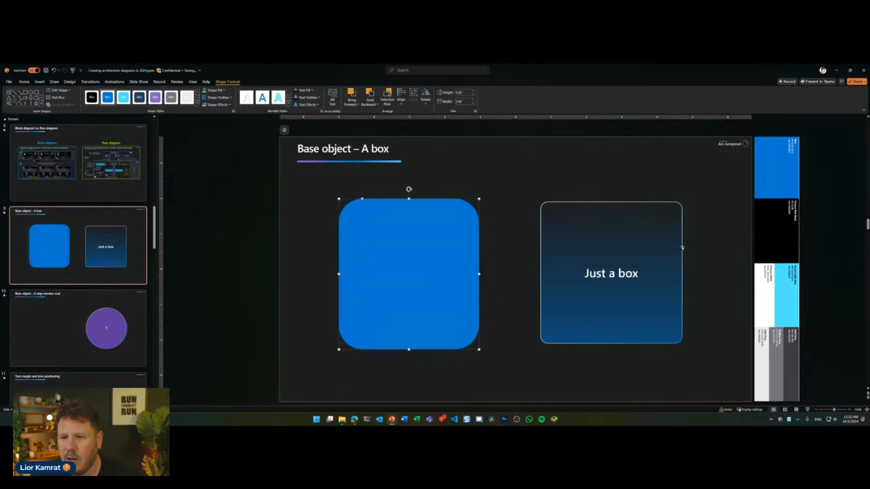
- Show the formatting options and shrink the new rounded rectangle so its lower edge lines up with the sample box's
{"action": "left_click", "coordinate": [655, 241]}
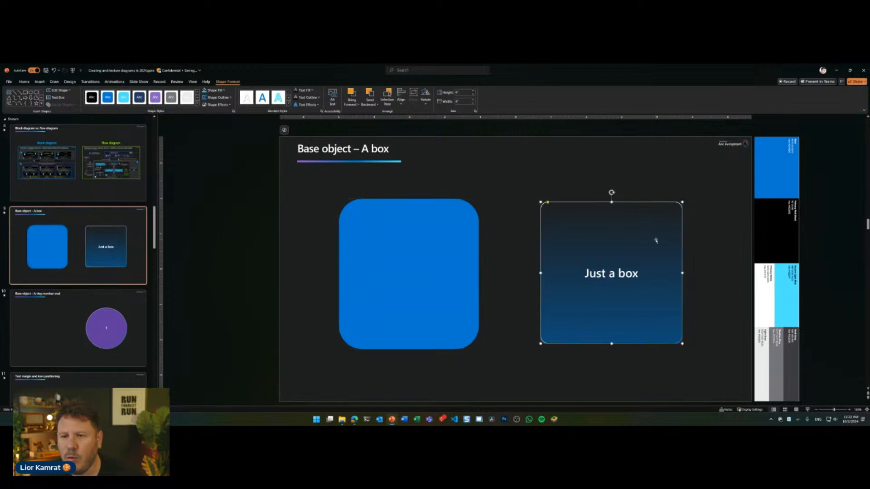
{"action": "left_click", "coordinate": [70, 82]}
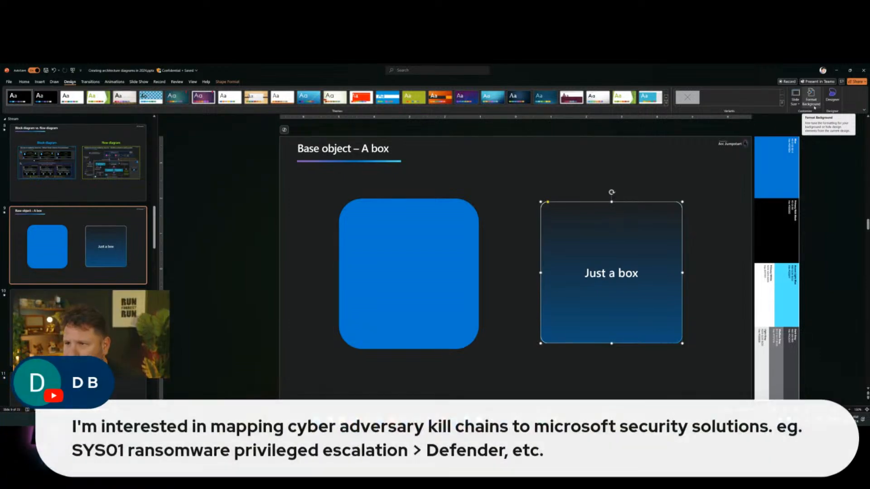
{"action": "left_click", "coordinate": [812, 104]}
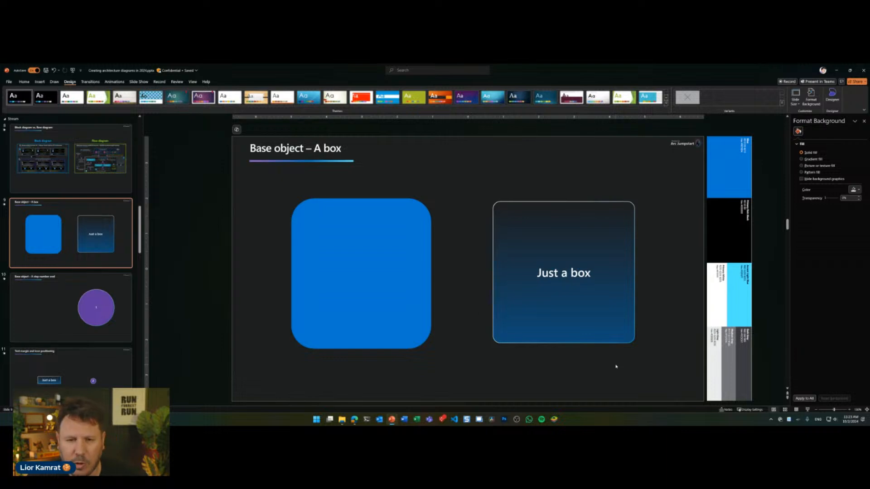
{"action": "left_click", "coordinate": [421, 295]}
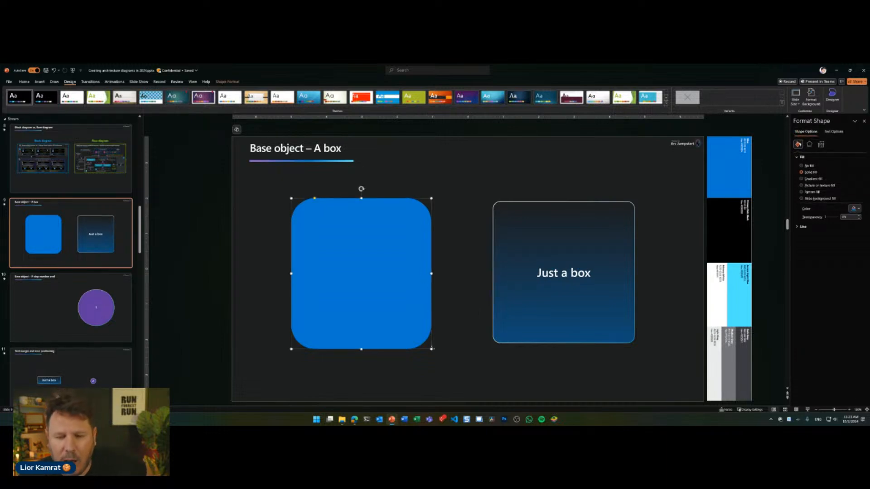
{"action": "left_click_drag", "start_coordinate": [432, 349], "coordinate": [429, 343]}
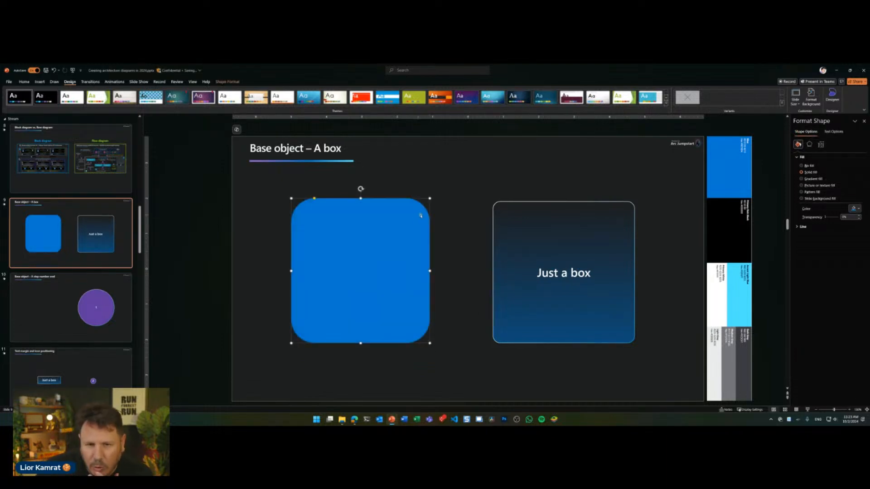
- Examine the fill and line formatting settings of the "Just a box" sample
{"action": "left_click", "coordinate": [634, 208]}
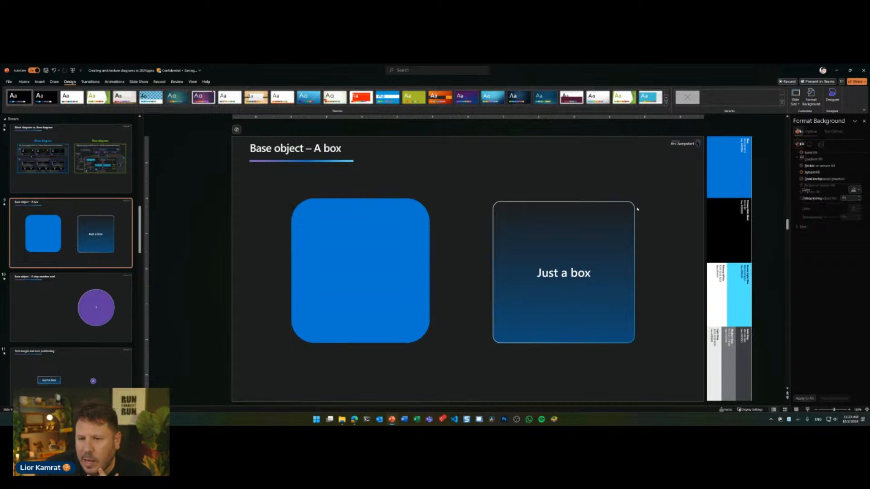
{"action": "left_click", "coordinate": [624, 211]}
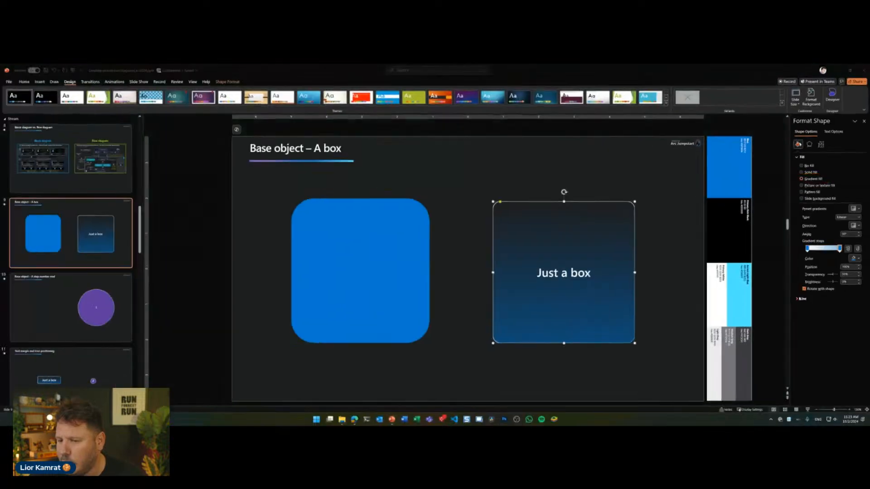
{"action": "left_click", "coordinate": [732, 417]}
{"action": "scroll", "coordinate": [815, 317], "scroll_direction": "down", "scroll_amount": 2}
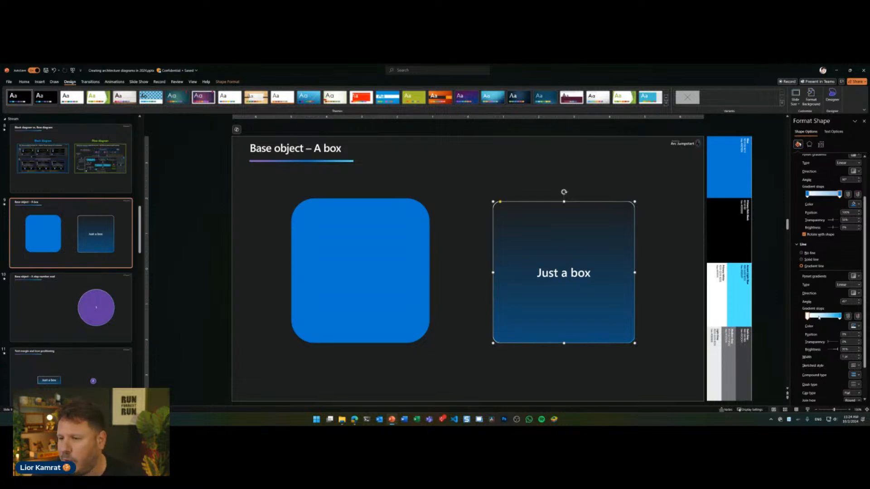
{"action": "scroll", "coordinate": [835, 308], "scroll_direction": "down", "scroll_amount": 3}
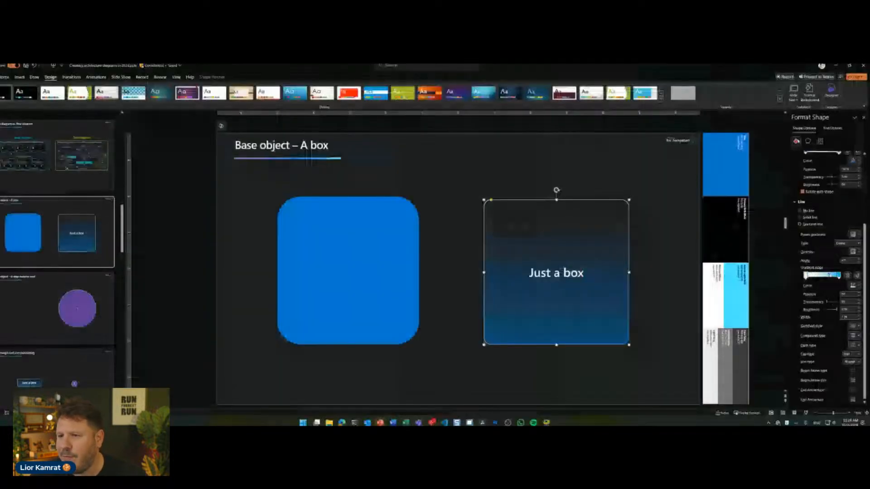
- Apply a gradient fill to the new rounded rectangle and check the gradient stop color used by the sample box
{"action": "left_click", "coordinate": [381, 246]}
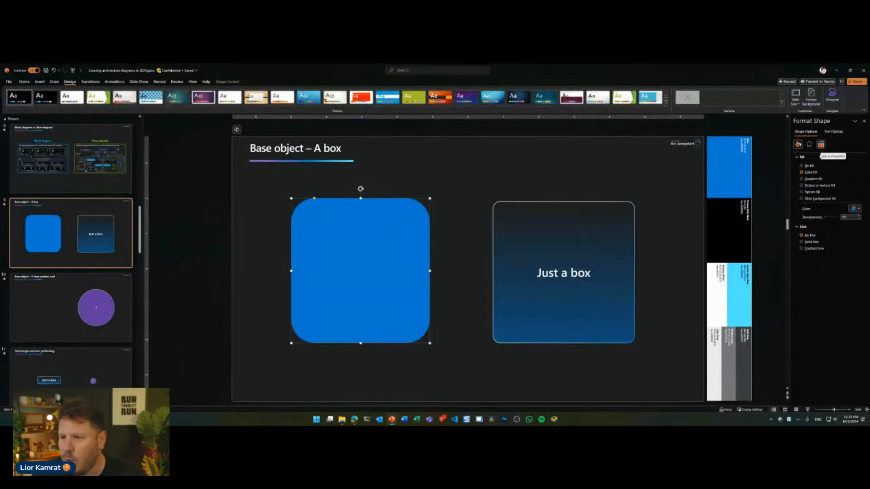
{"action": "left_click", "coordinate": [800, 179]}
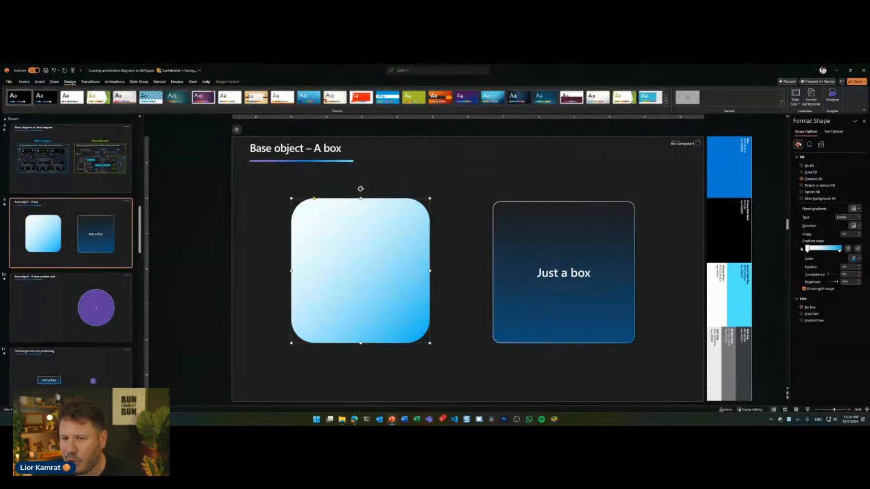
{"action": "left_click", "coordinate": [594, 260]}
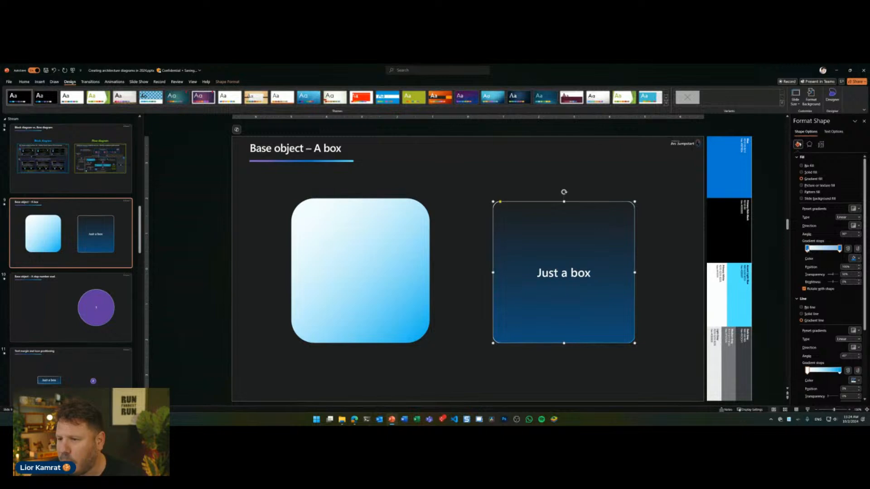
{"action": "left_click", "coordinate": [858, 259]}
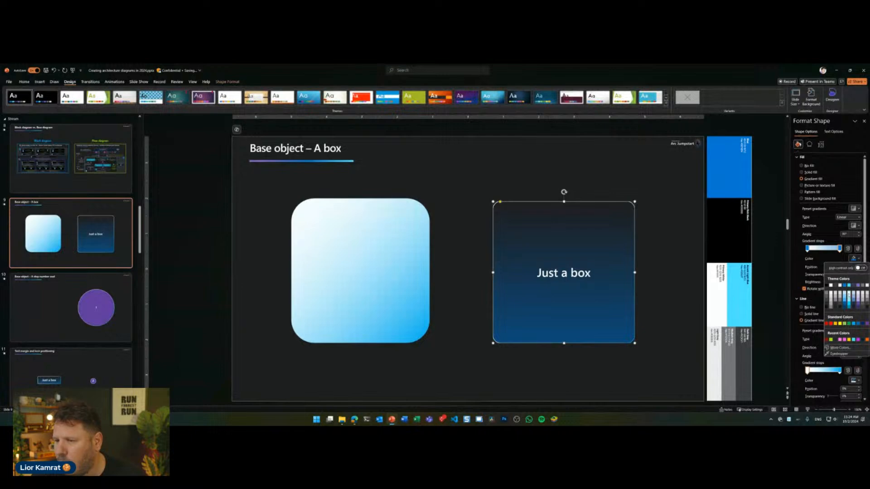
- Set the new rounded rectangle's first gradient stop to the blue theme color and its last stop to a pale blue tint
{"action": "left_click", "coordinate": [383, 226]}
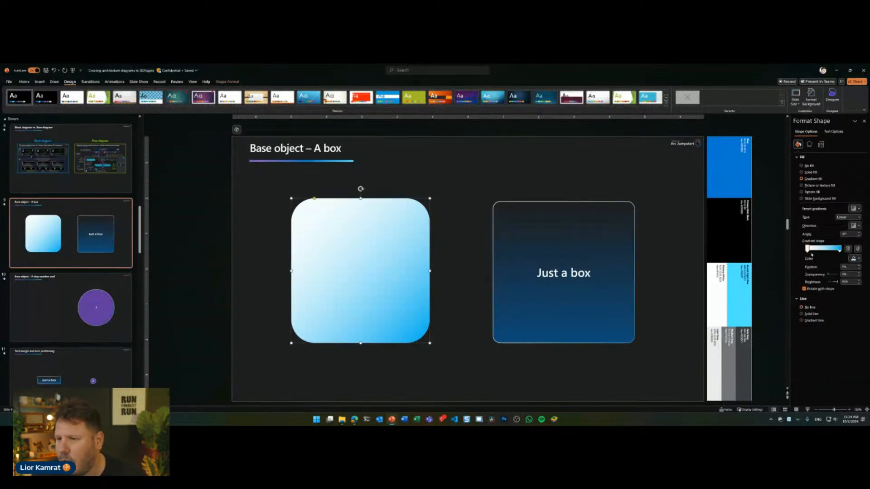
{"action": "left_click", "coordinate": [858, 259]}
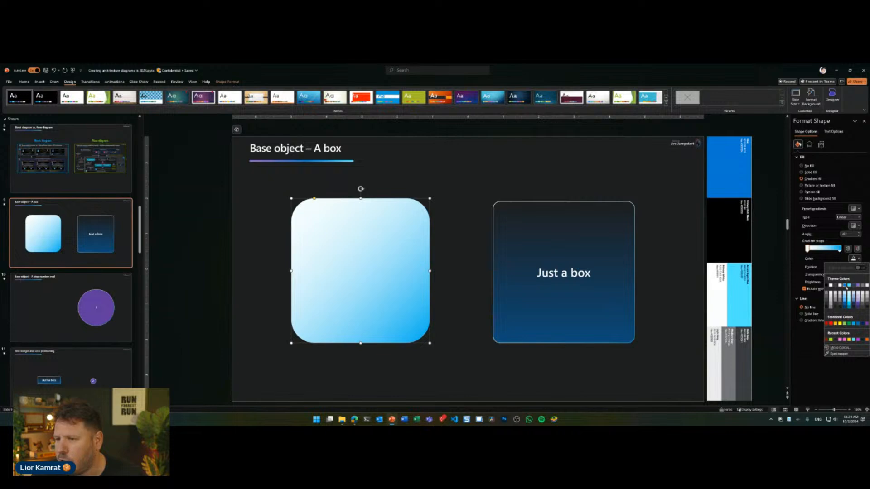
{"action": "left_click", "coordinate": [844, 285]}
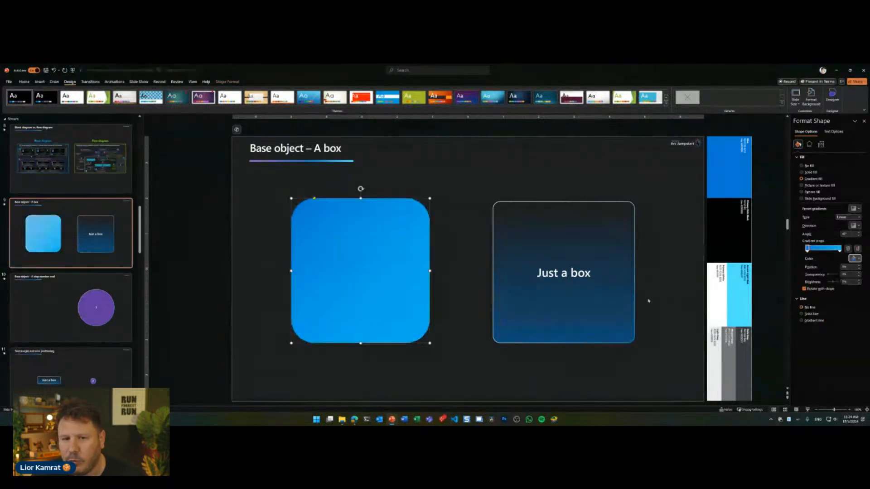
{"action": "left_click", "coordinate": [840, 249]}
{"action": "left_click", "coordinate": [858, 259]}
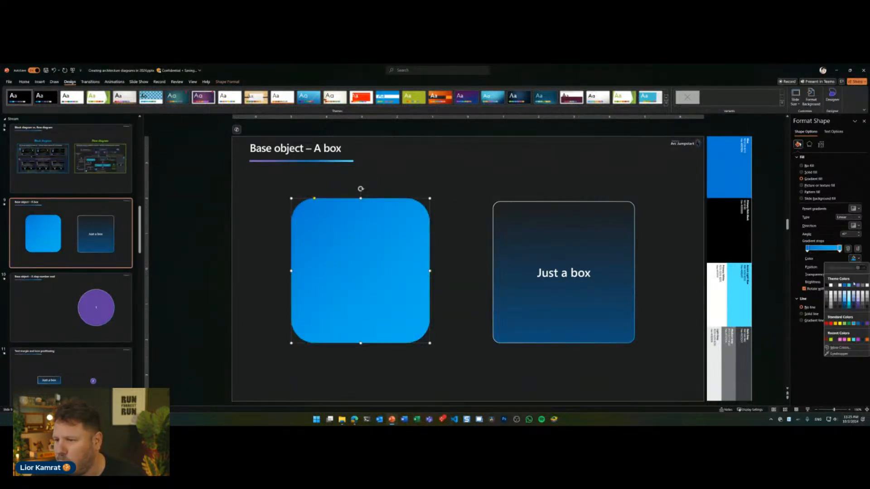
{"action": "left_click", "coordinate": [849, 294]}
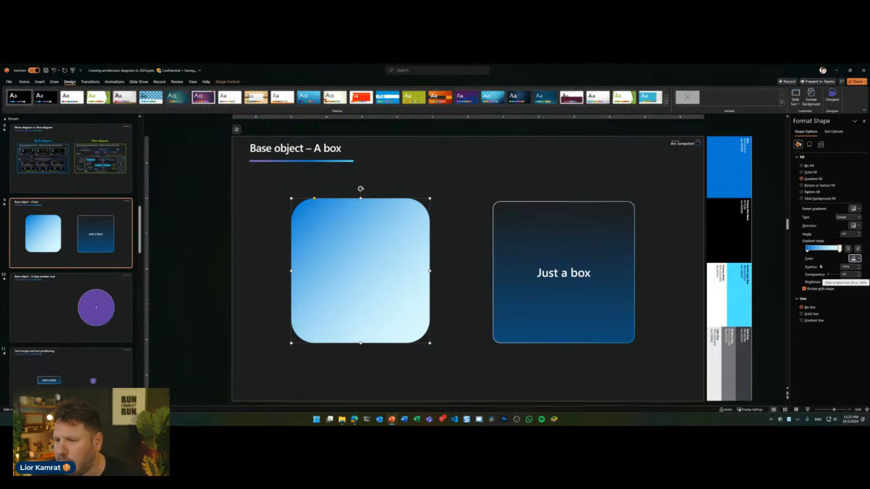
- Compare with the sample box and set the new rounded rectangle's last gradient stop to 100% brightness
{"action": "left_click", "coordinate": [584, 268]}
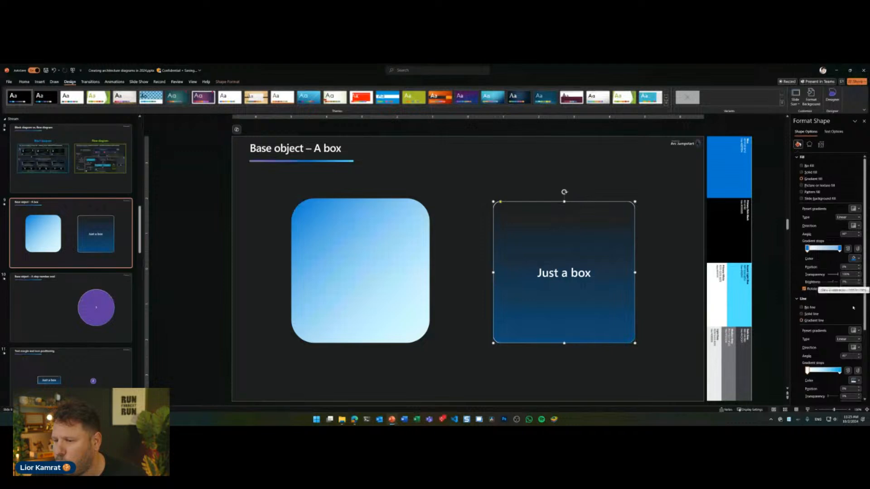
{"action": "left_click", "coordinate": [399, 269]}
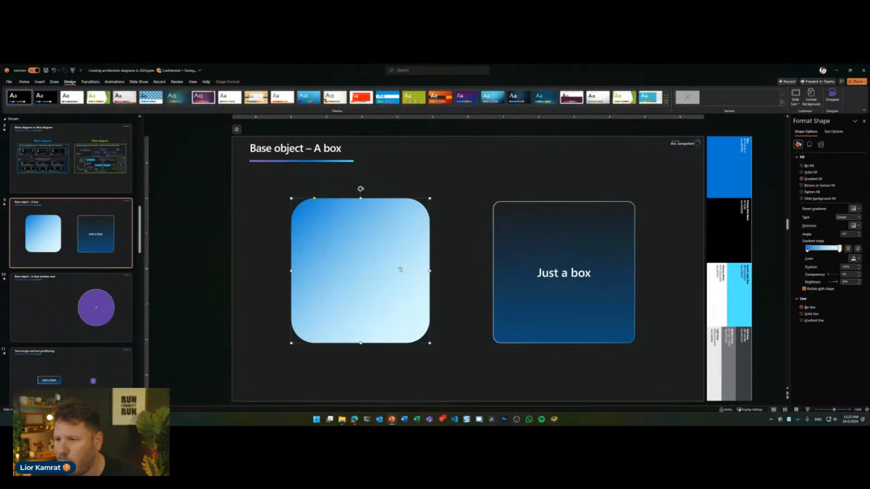
{"action": "left_click_drag", "start_coordinate": [853, 283], "coordinate": [828, 283]}
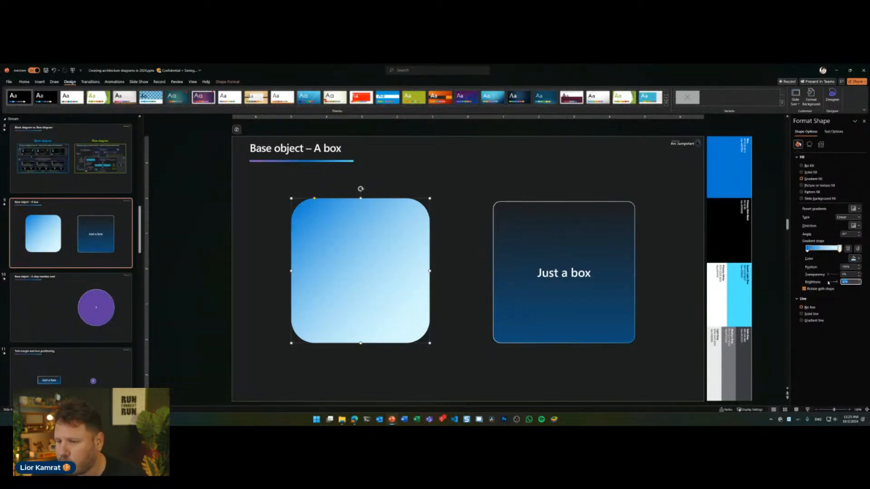
{"action": "type", "text": "100"}
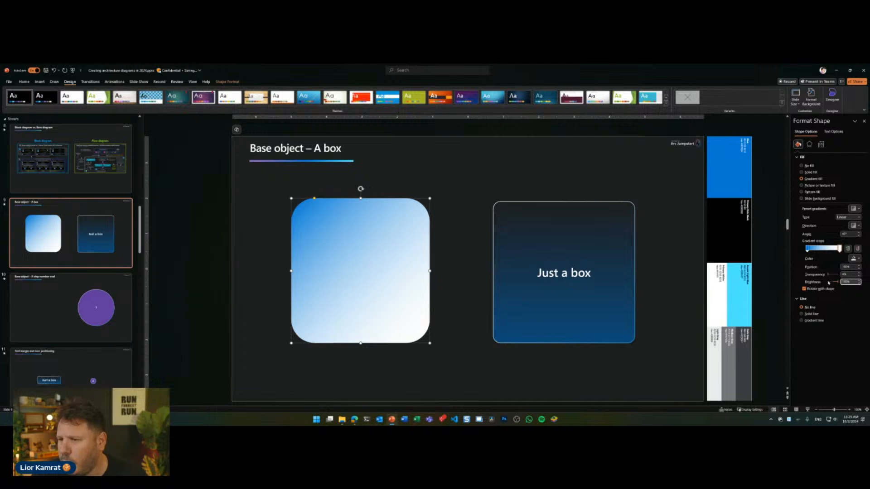
{"action": "left_click", "coordinate": [437, 355]}
- Set the transparency of the new rounded rectangle's first gradient stop to 50%
{"action": "left_click", "coordinate": [427, 264]}
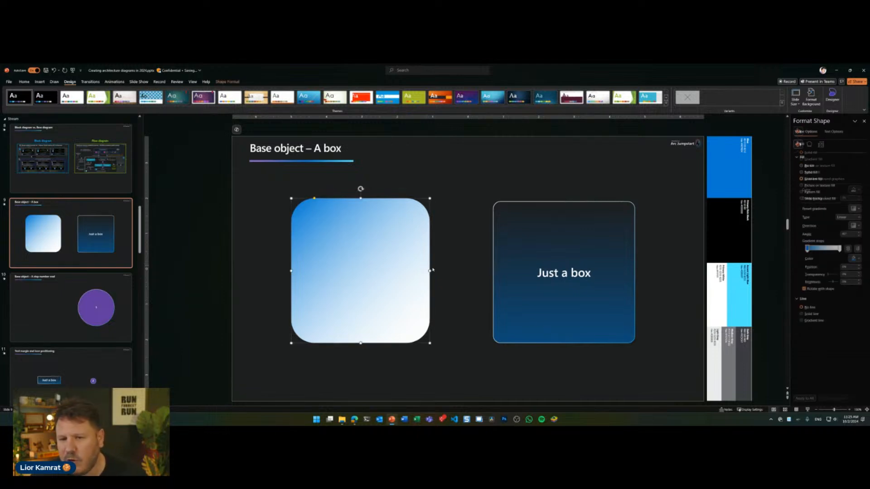
{"action": "left_click", "coordinate": [535, 252]}
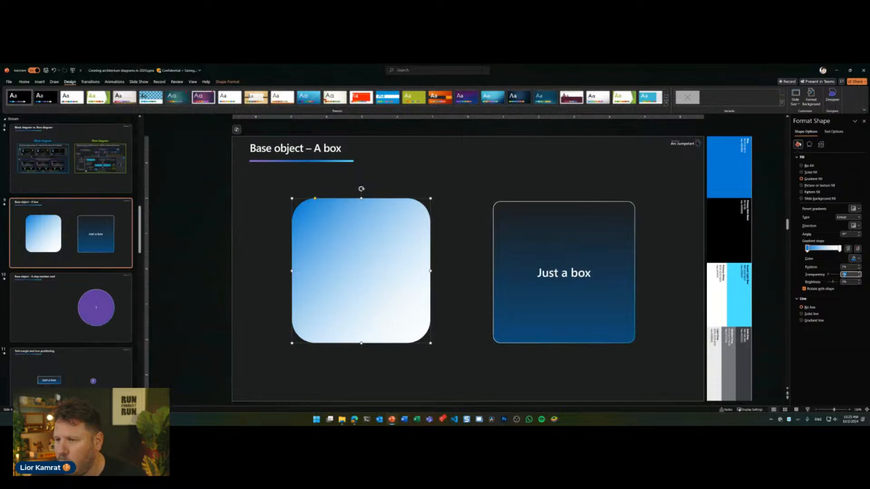
{"action": "type", "text": "50"}
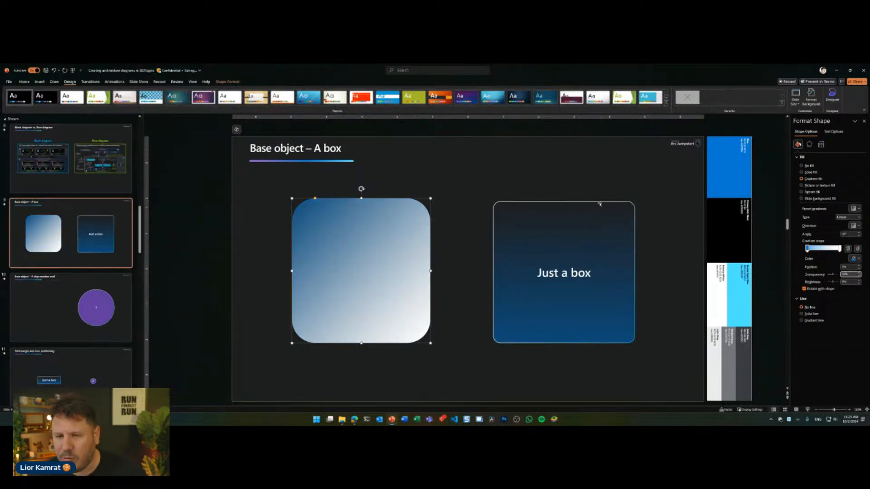
{"action": "left_click", "coordinate": [586, 184]}
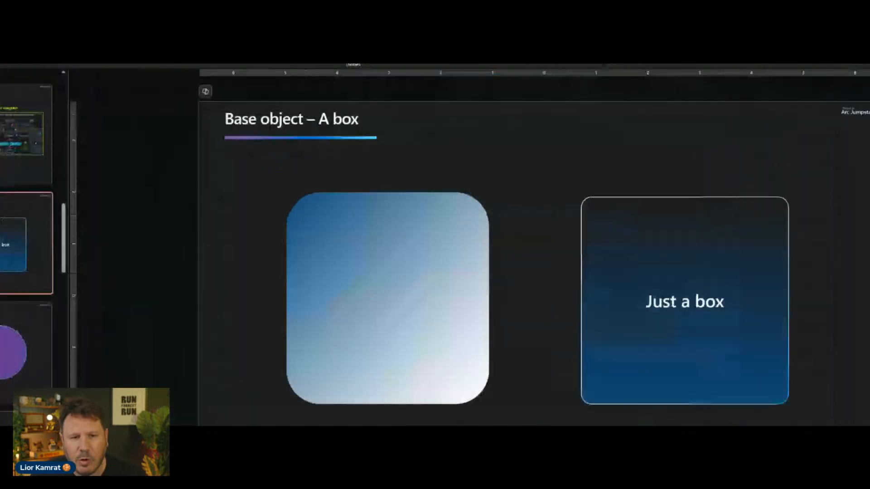
- Mark the corner curves of both boxes for comparison and reduce the new box's corner rounding to resemble the sample's
{"action": "left_click", "coordinate": [312, 209]}
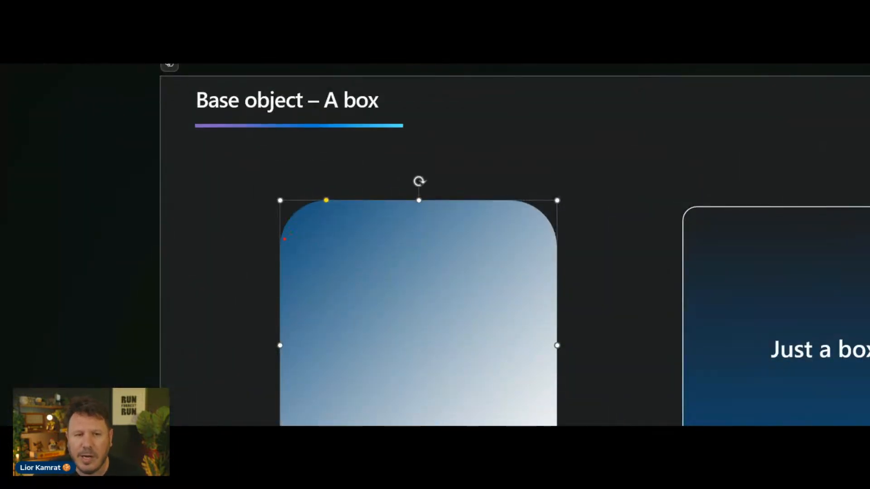
{"action": "left_click_drag", "start_coordinate": [285, 238], "coordinate": [301, 212]}
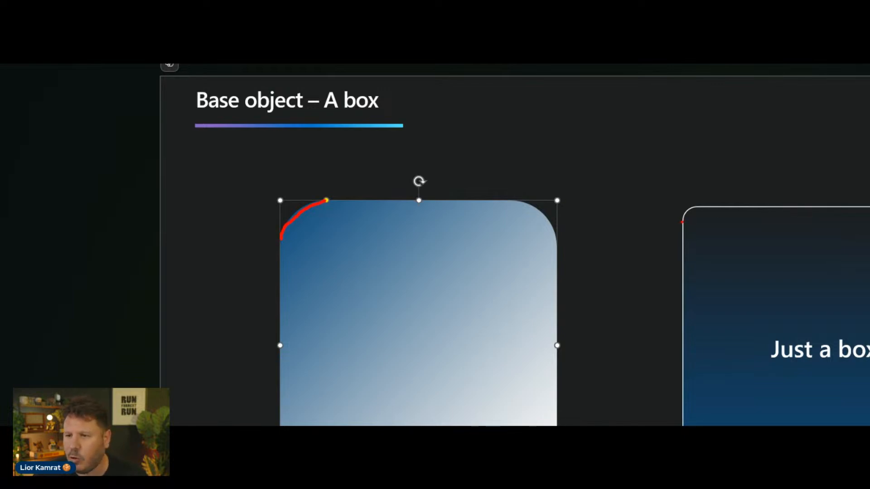
{"action": "left_click_drag", "start_coordinate": [682, 221], "coordinate": [698, 204]}
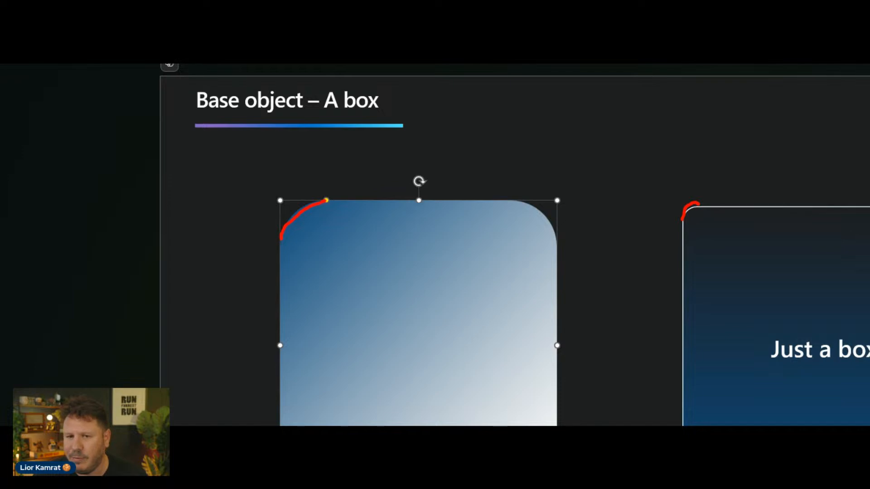
{"action": "key", "text": "Escape"}
{"action": "left_click_drag", "start_coordinate": [315, 198], "coordinate": [296, 201]}
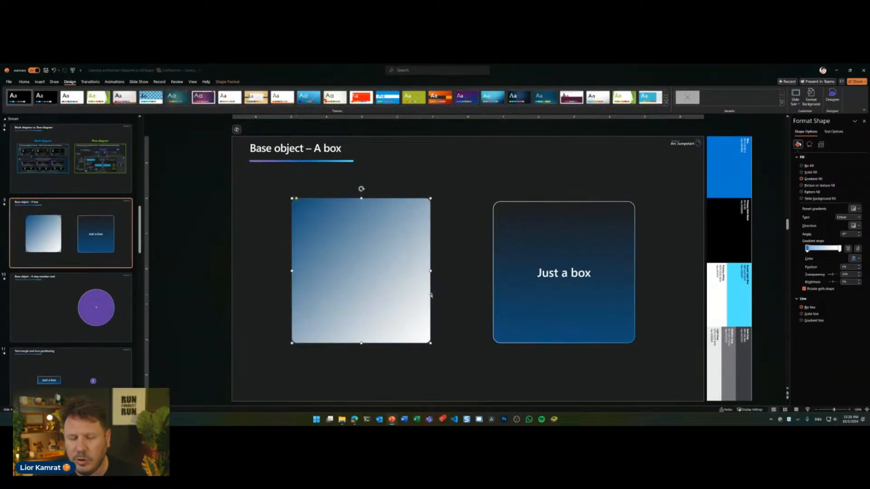
{"action": "left_click", "coordinate": [436, 259]}
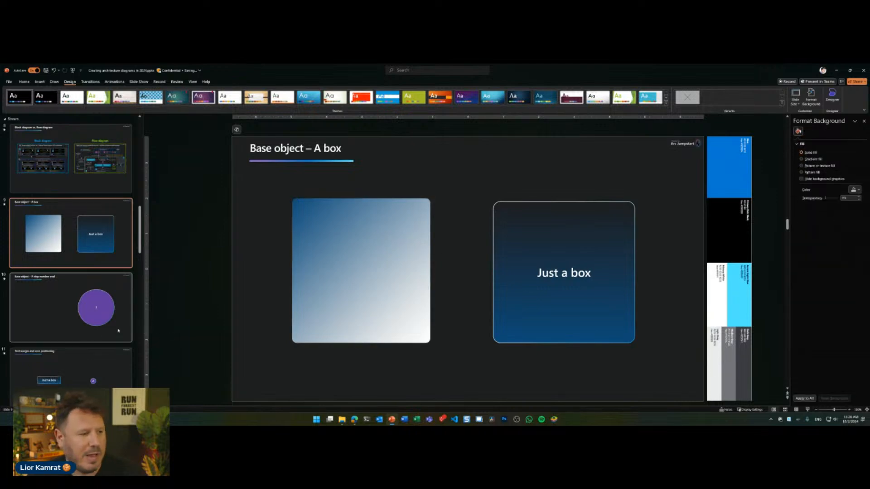
- On the "Base object – A step number oval" slide, draw an oval about 3.2 by 3.4 inches beside the purple sample circle
{"action": "left_click", "coordinate": [93, 313]}
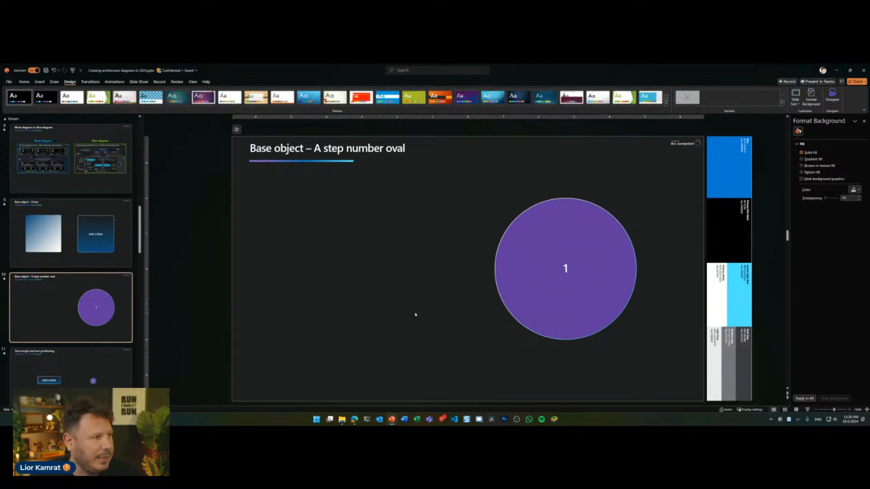
{"action": "left_click", "coordinate": [40, 82]}
{"action": "left_click", "coordinate": [122, 96]}
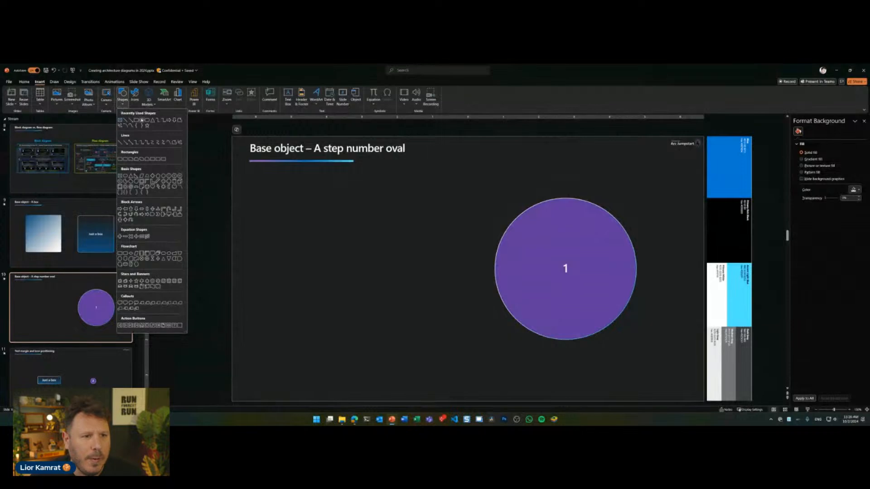
{"action": "left_click", "coordinate": [138, 122]}
{"action": "mouse_move", "coordinate": [297, 226]}
{"action": "left_mouse_down"}
{"action": "mouse_move", "coordinate": [375, 310]}
{"action": "mouse_move", "coordinate": [410, 330]}
{"action": "mouse_move", "coordinate": [409, 345]}
{"action": "left_mouse_up"}
{"action": "mouse_move", "coordinate": [386, 305]}
{"action": "left_mouse_down"}
{"action": "mouse_move", "coordinate": [406, 291]}
{"action": "mouse_move", "coordinate": [399, 294]}
{"action": "left_mouse_up"}
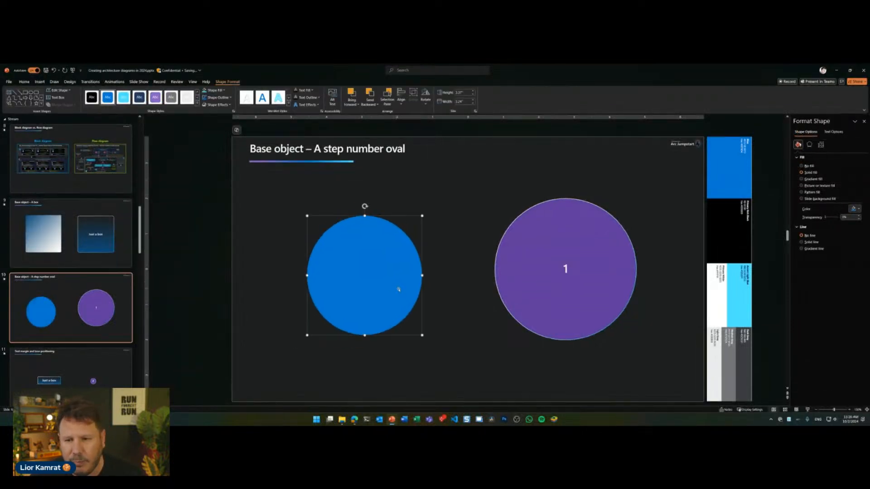
- Examine the purple sample circle's outline and highlight its gradient line stops and color settings
{"action": "left_click", "coordinate": [520, 343]}
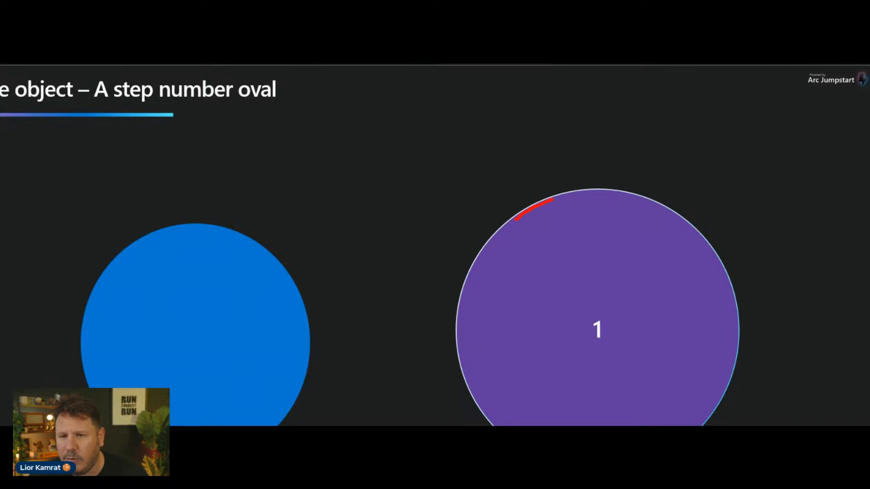
{"action": "left_click_drag", "start_coordinate": [593, 191], "coordinate": [620, 191]}
{"action": "key", "text": "Escape"}
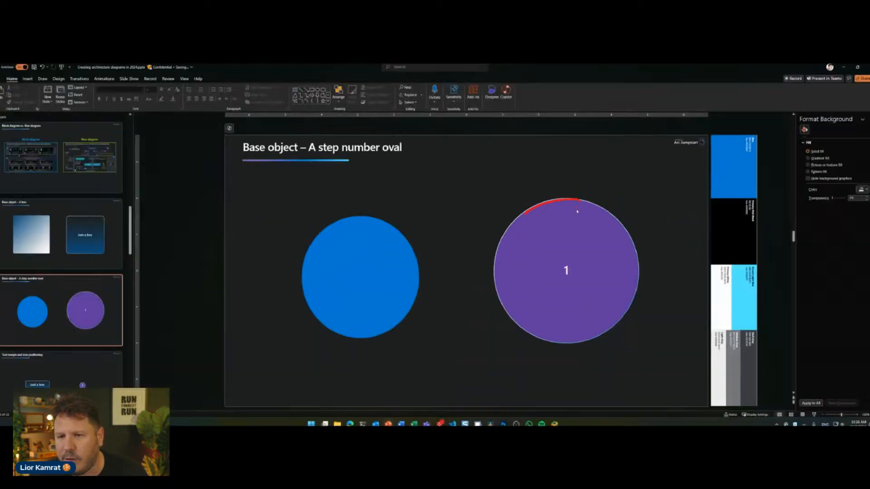
{"action": "left_click", "coordinate": [583, 231]}
{"action": "scroll", "coordinate": [838, 308], "scroll_direction": "down", "scroll_amount": 2}
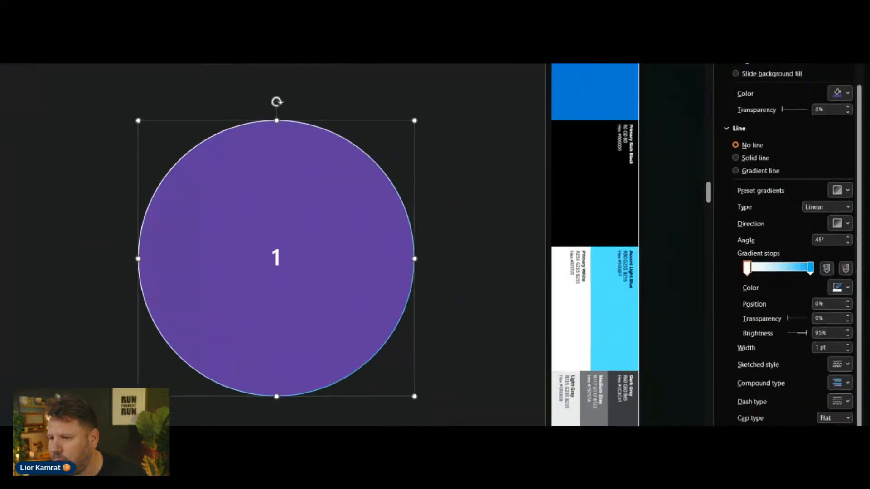
{"action": "left_click_drag", "start_coordinate": [729, 244], "coordinate": [858, 300]}
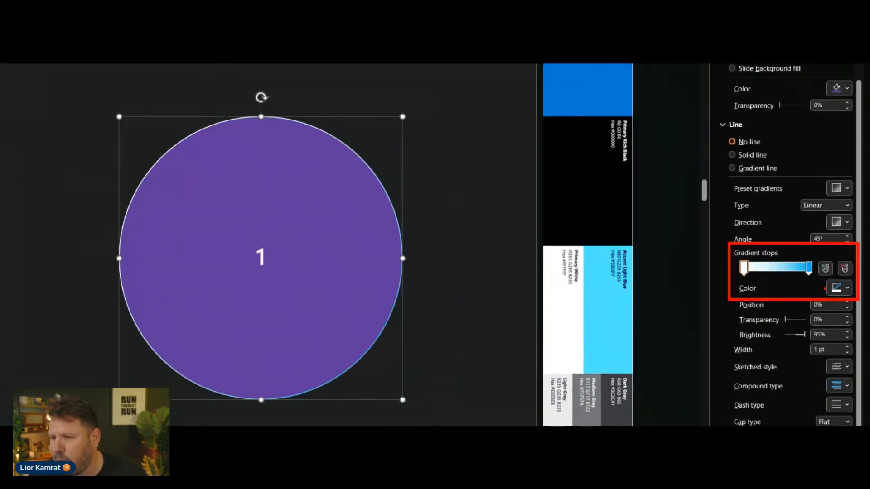
{"action": "key", "text": "Escape"}
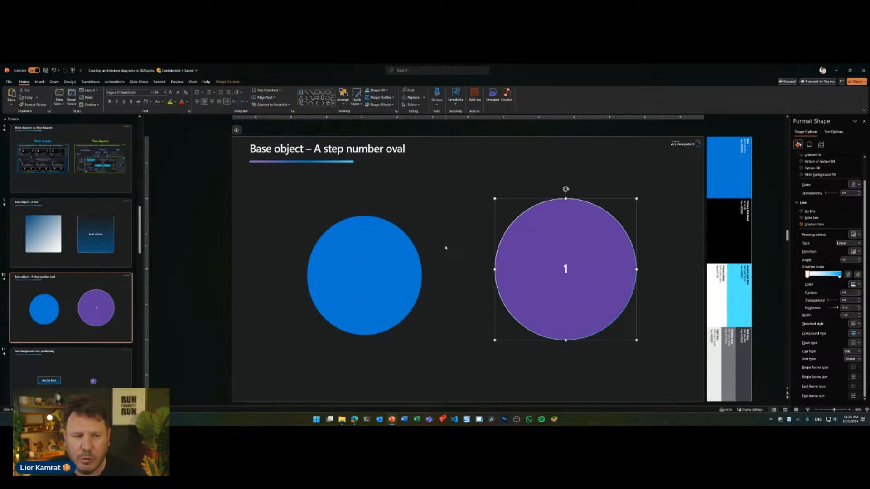
- Open the "Text margin and icon positioning" slide and move the "Just a box" shape straight up, farther from the Azure icon
{"action": "left_click", "coordinate": [401, 263]}
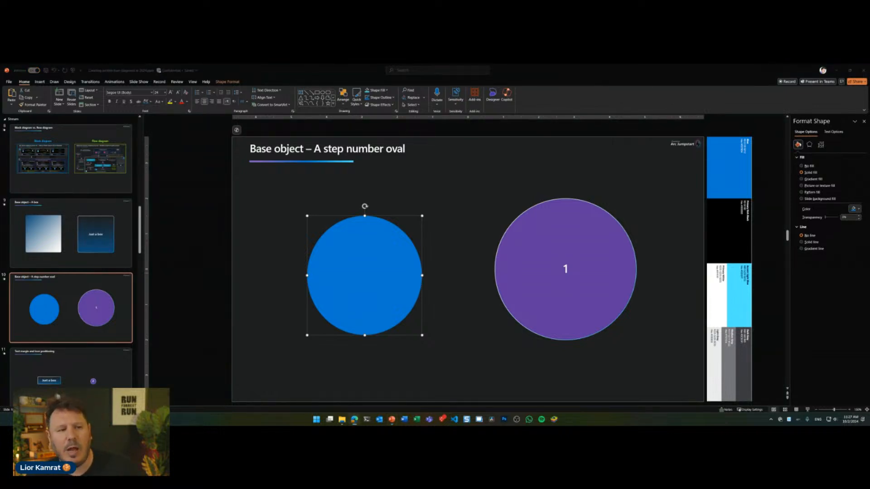
{"action": "scroll", "coordinate": [99, 369], "scroll_direction": "down", "scroll_amount": 3}
{"action": "scroll", "coordinate": [97, 368], "scroll_direction": "up", "scroll_amount": 1}
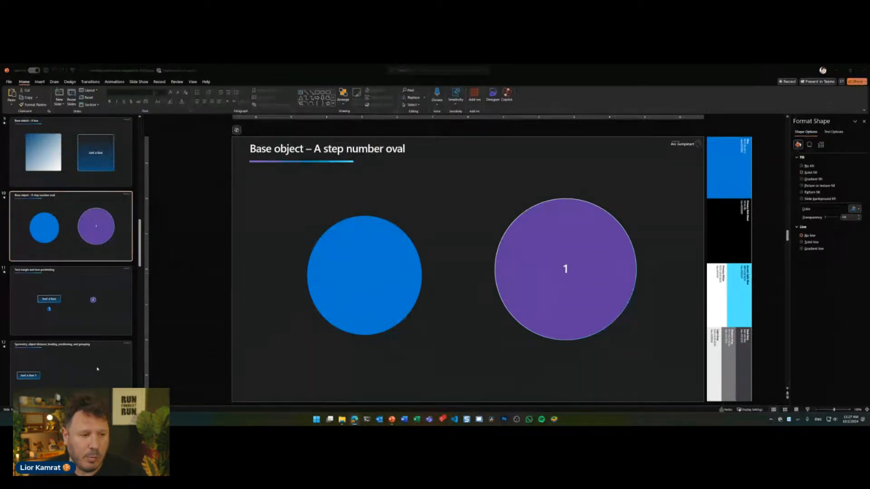
{"action": "left_click", "coordinate": [71, 314]}
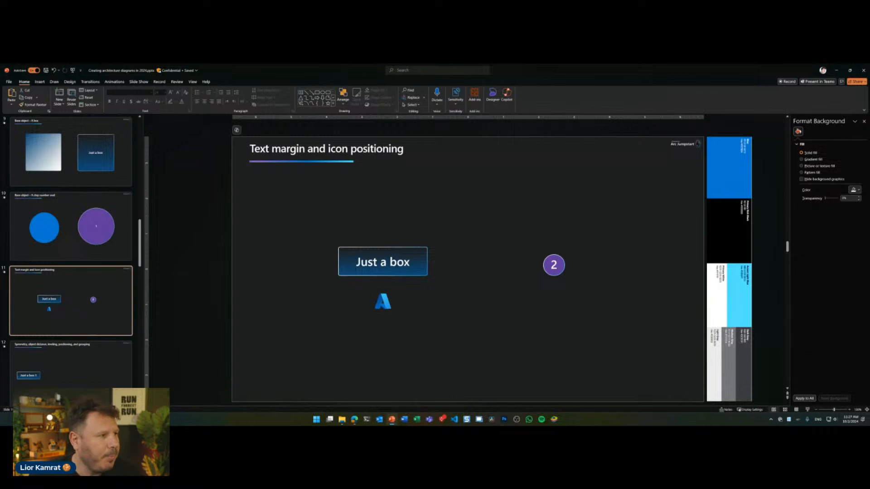
{"action": "left_click", "coordinate": [282, 336]}
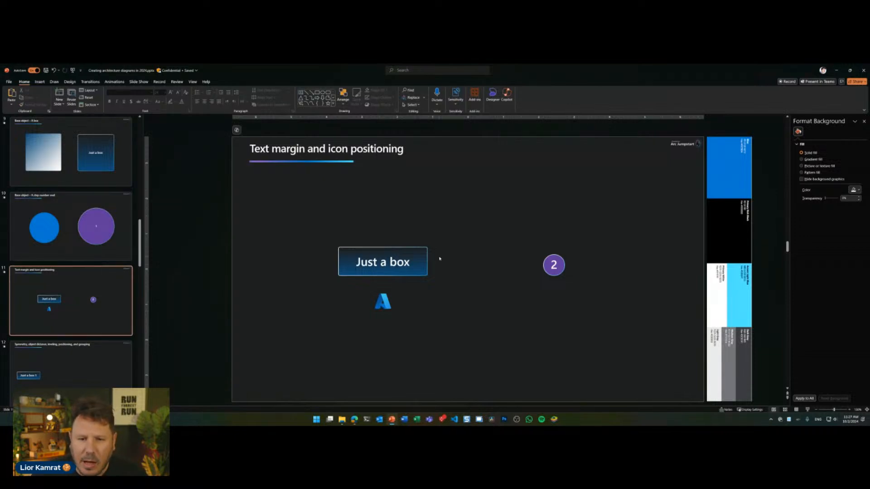
{"action": "left_click", "coordinate": [426, 252]}
{"action": "left_click_drag", "start_coordinate": [426, 252], "coordinate": [426, 234]}
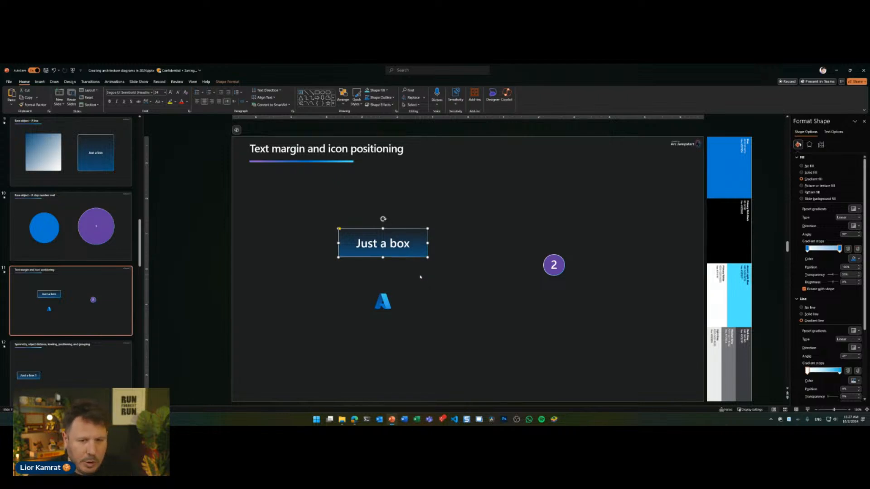
{"action": "left_click", "coordinate": [452, 299]}
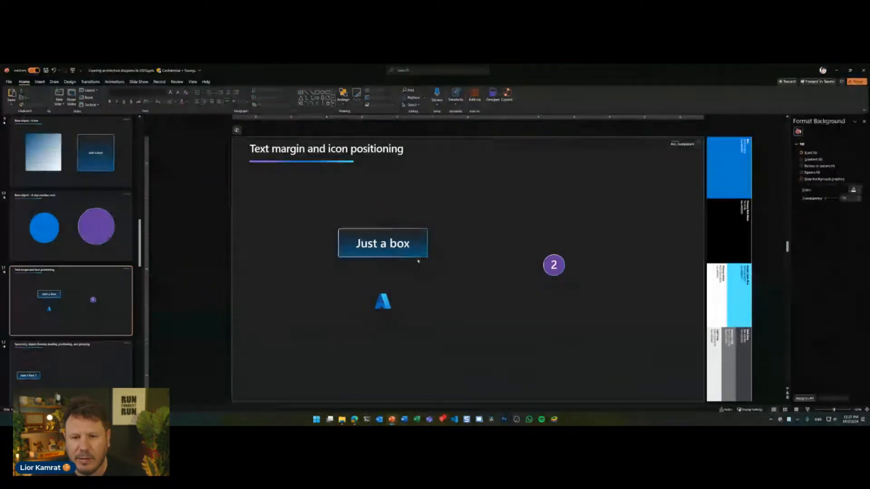
{"action": "left_click", "coordinate": [417, 257]}
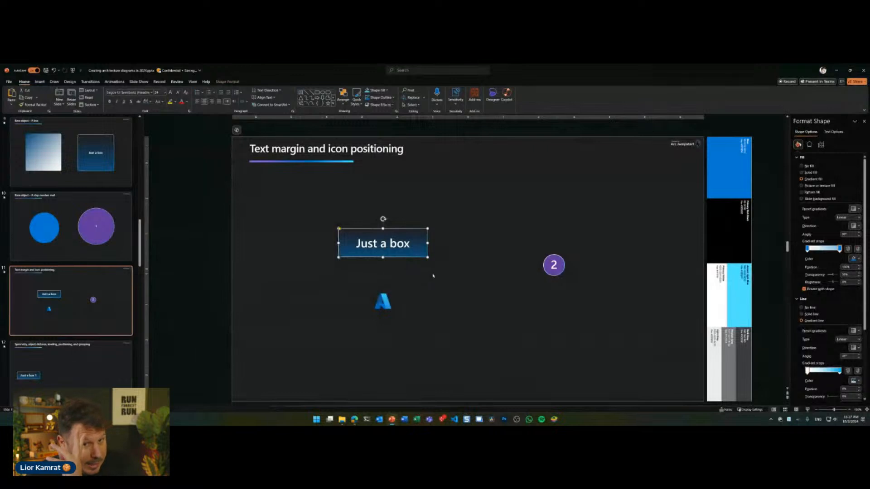
{"action": "left_click", "coordinate": [424, 273]}
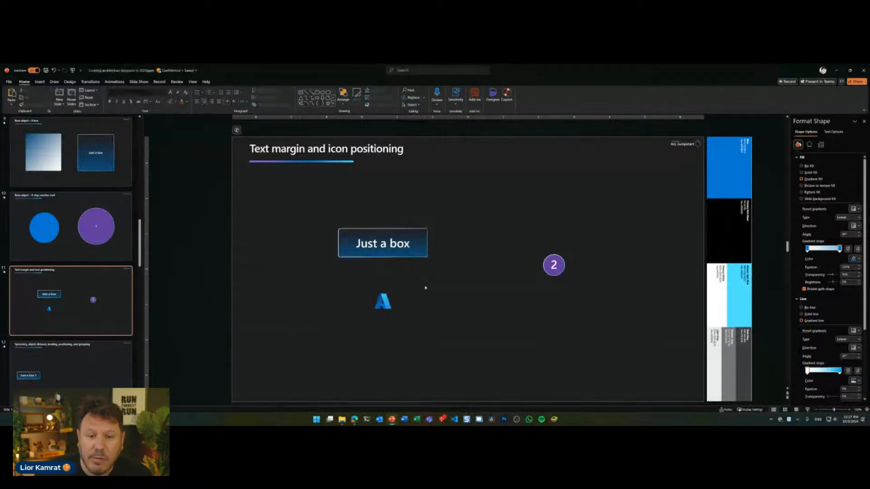
{"action": "left_click", "coordinate": [419, 253]}
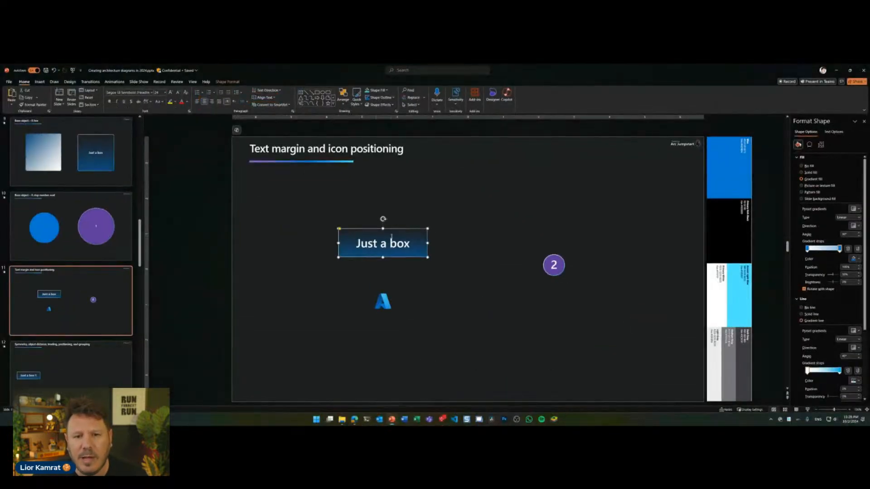
{"action": "left_click", "coordinate": [436, 273]}
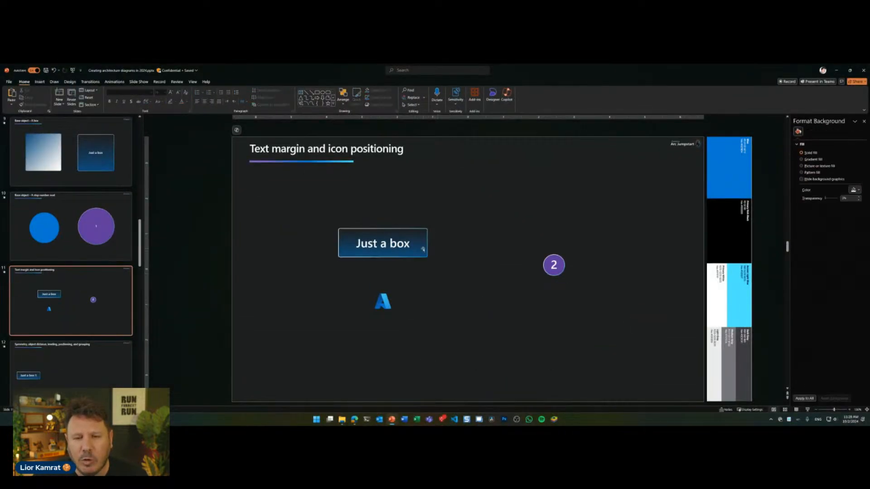
- Align the text of the "Just a box" shape vertically to the top
{"action": "left_click", "coordinate": [423, 248]}
{"action": "left_click", "coordinate": [266, 97]}
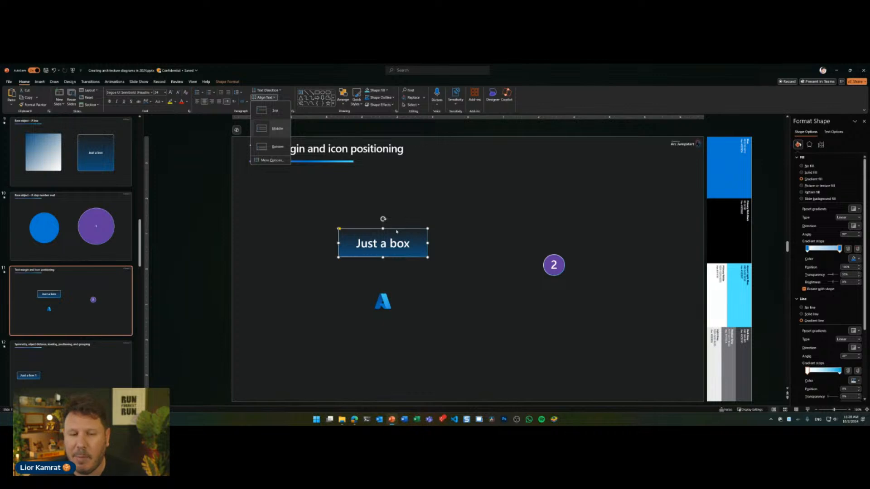
{"action": "left_click", "coordinate": [411, 225]}
{"action": "left_click", "coordinate": [411, 225]}
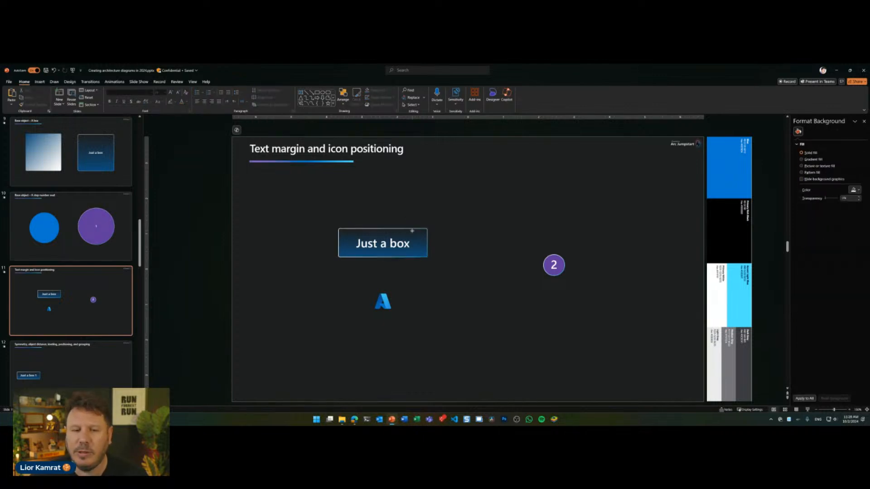
{"action": "left_click", "coordinate": [411, 231]}
{"action": "left_click", "coordinate": [266, 98]}
{"action": "left_click", "coordinate": [275, 110]}
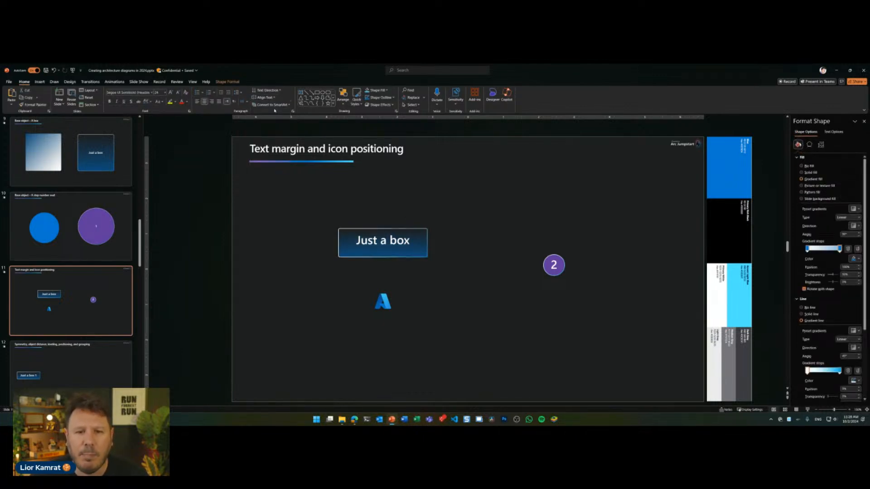
{"action": "left_click", "coordinate": [378, 223]}
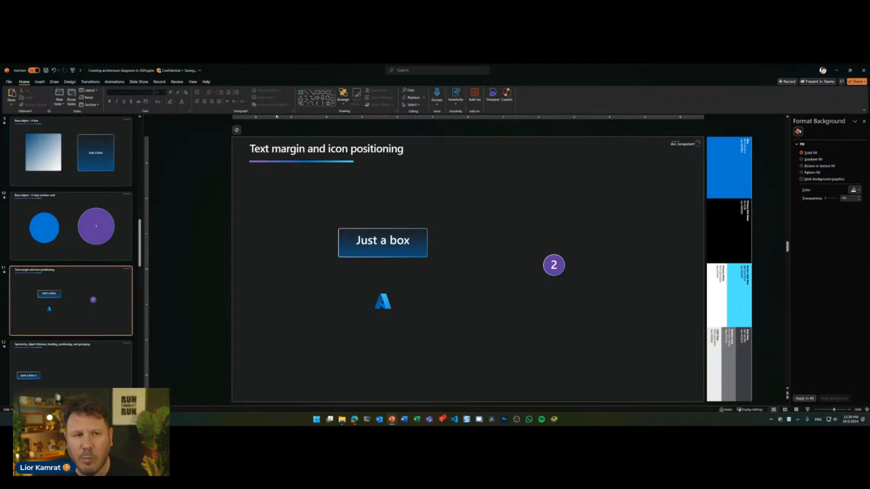
- Align the text of the "Just a box" shape to the middle, then return it to the top alignment for comparison
{"action": "left_click", "coordinate": [351, 239]}
{"action": "left_click", "coordinate": [265, 97]}
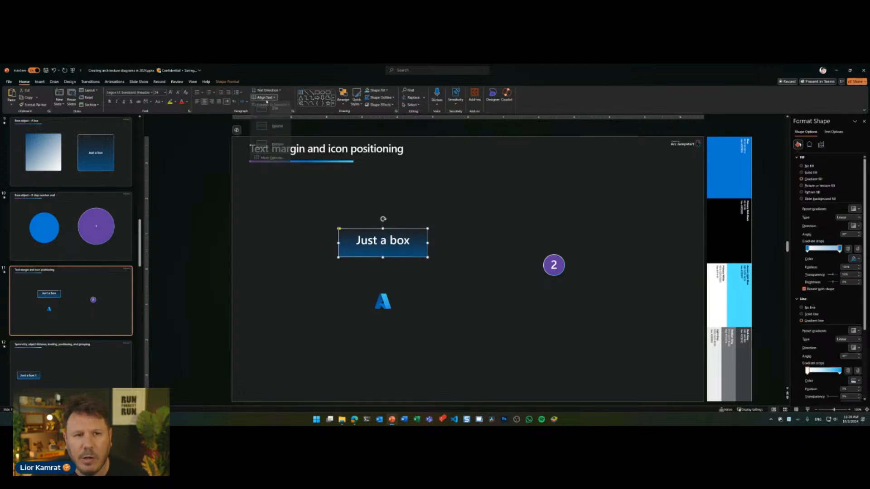
{"action": "left_click", "coordinate": [274, 129]}
{"action": "left_click", "coordinate": [265, 97]}
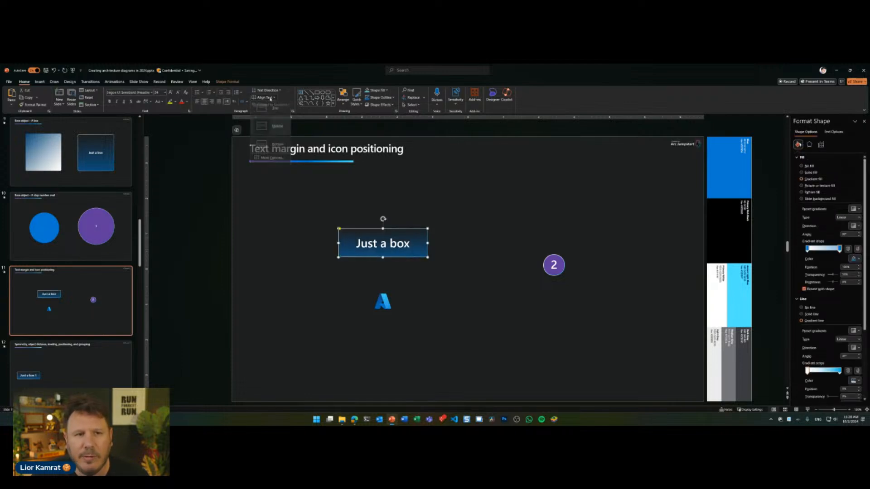
{"action": "left_click", "coordinate": [275, 110]}
{"action": "left_click", "coordinate": [398, 279]}
- Stretch the "Just a box" shape downward to just above the Azure icon and mark the gap above its text
{"action": "left_click", "coordinate": [386, 256]}
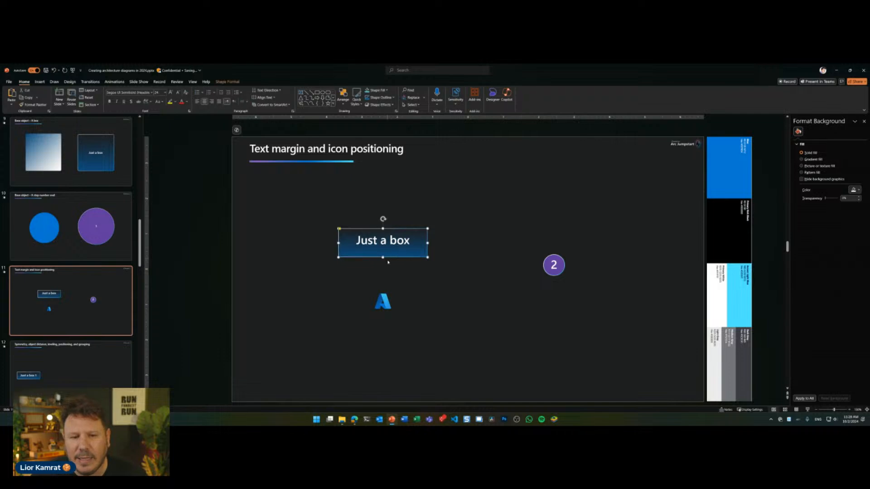
{"action": "left_click_drag", "start_coordinate": [383, 257], "coordinate": [383, 280]}
{"action": "left_click", "coordinate": [439, 308]}
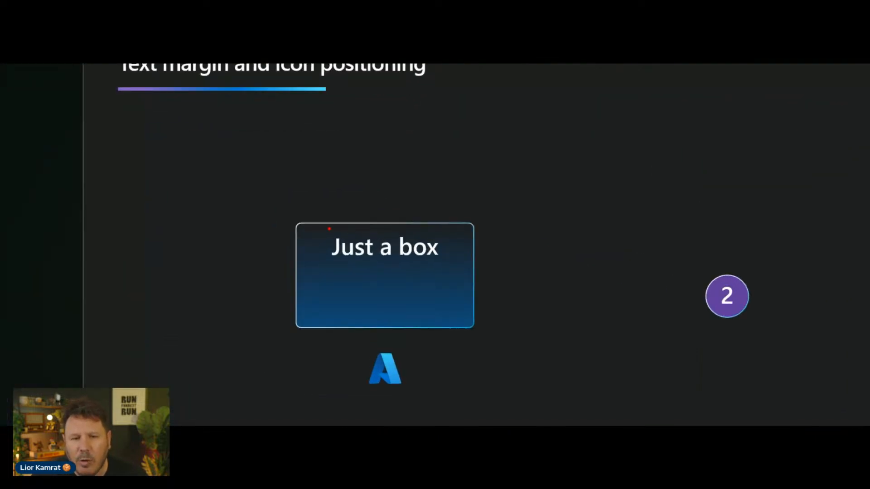
{"action": "left_click_drag", "start_coordinate": [332, 228], "coordinate": [441, 235]}
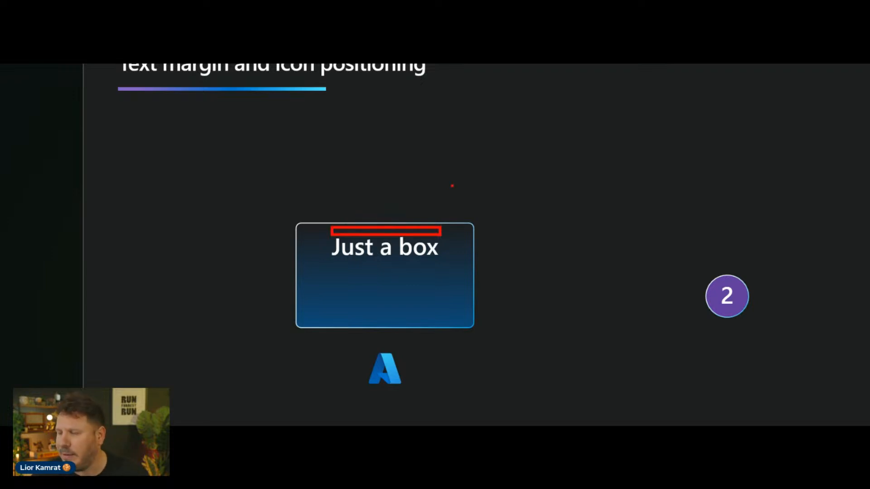
{"action": "key", "text": "Escape"}
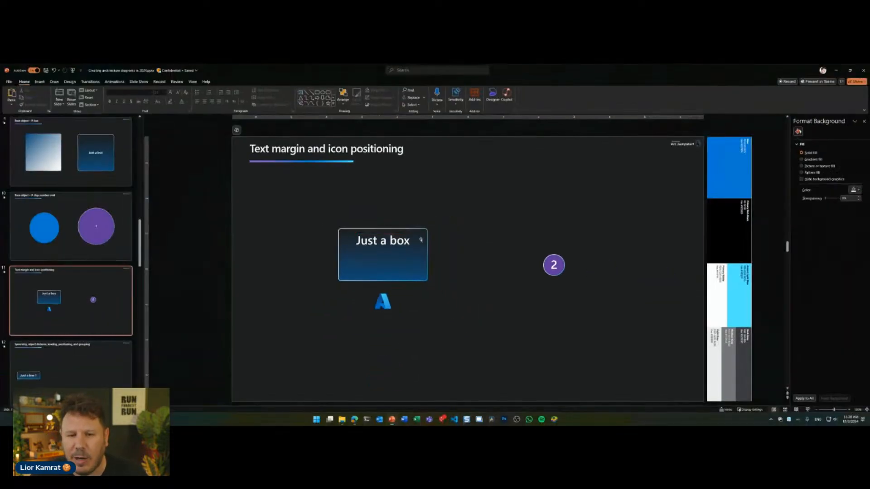
- Set the text box top margin of the "Just a box" shape to 0.05"
{"action": "left_click", "coordinate": [420, 263]}
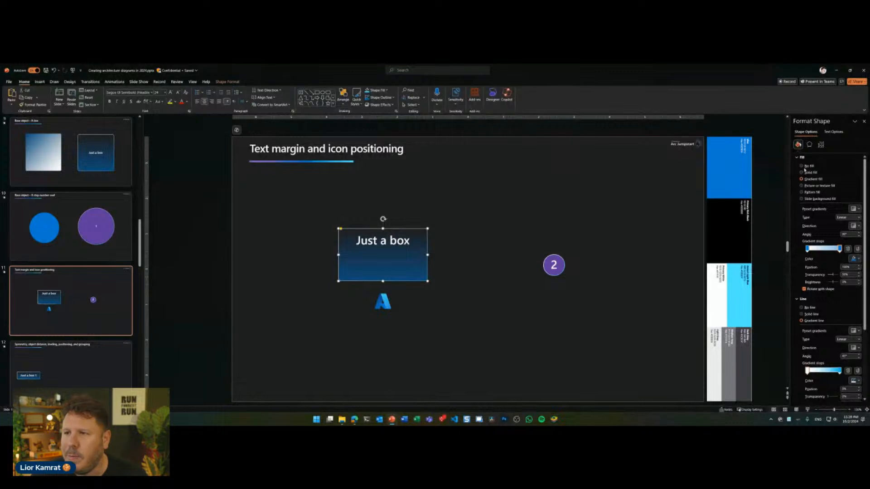
{"action": "left_click", "coordinate": [821, 144]}
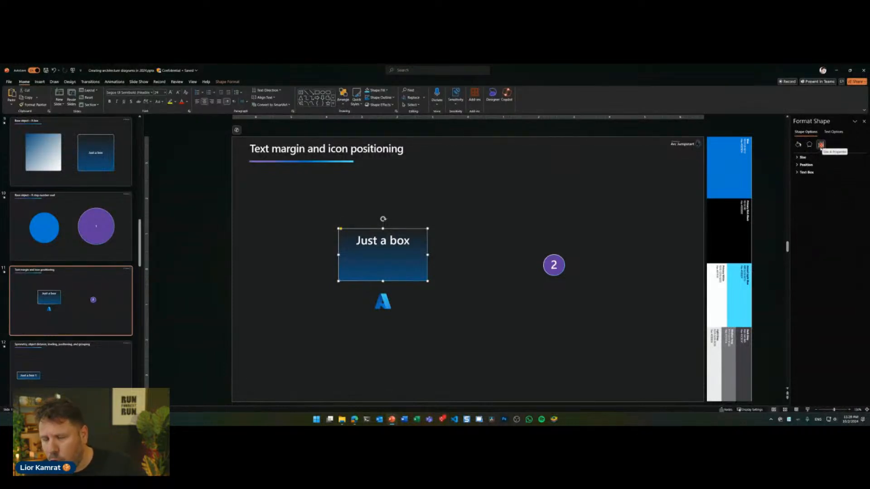
{"action": "left_click", "coordinate": [798, 173]}
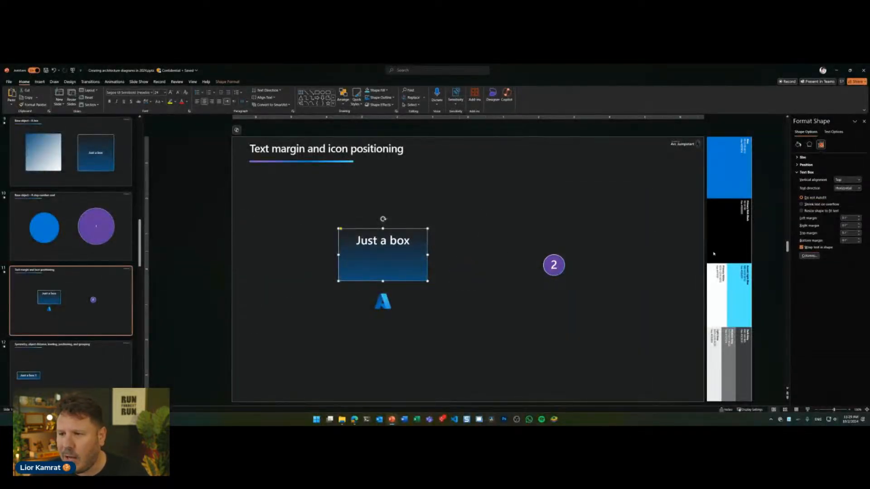
{"action": "left_click", "coordinate": [846, 233]}
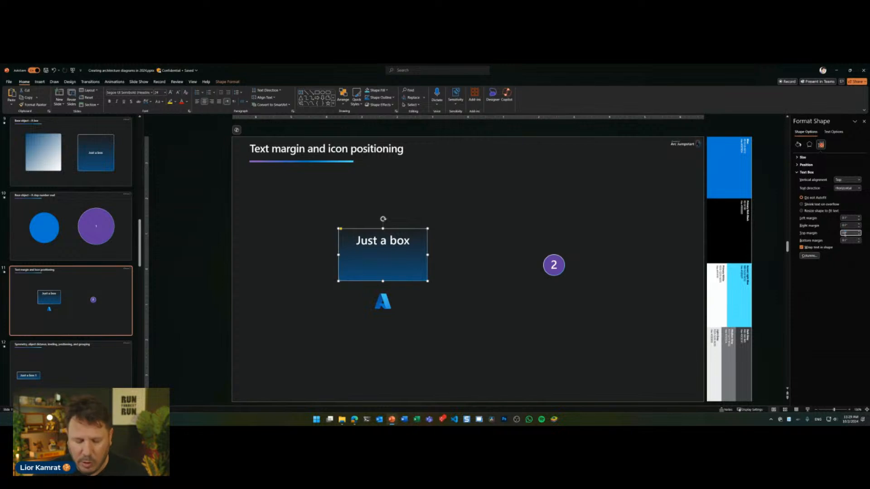
{"action": "type", "text": "0.05"}
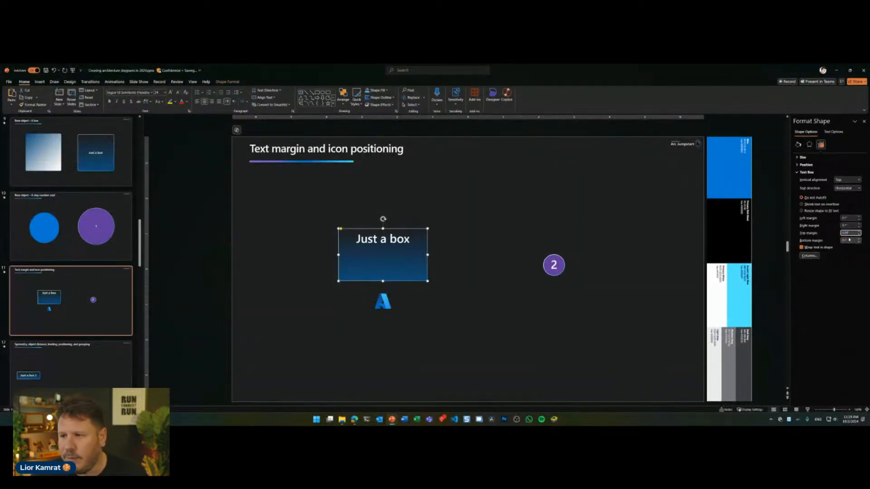
{"action": "left_click", "coordinate": [518, 243]}
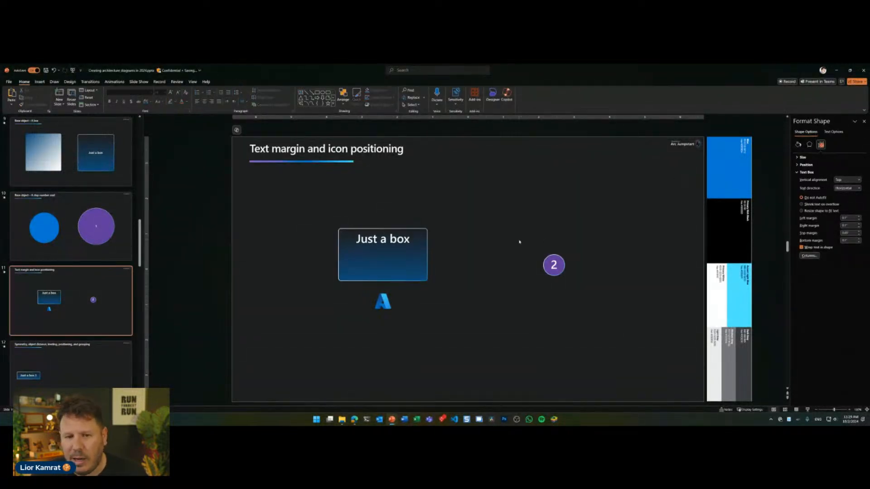
- Set the text box top margin of the "Just a box" shape to 0
{"action": "left_click", "coordinate": [423, 257]}
{"action": "left_click", "coordinate": [820, 145]}
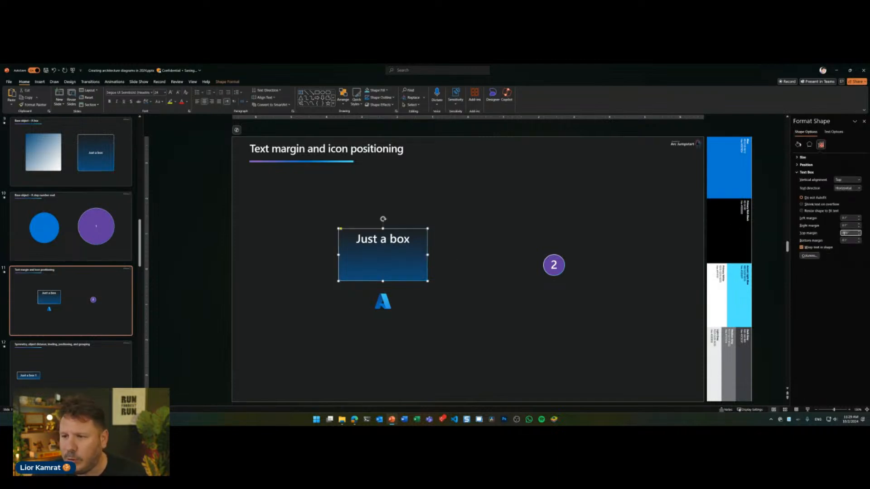
{"action": "key", "text": "BackSpace"}
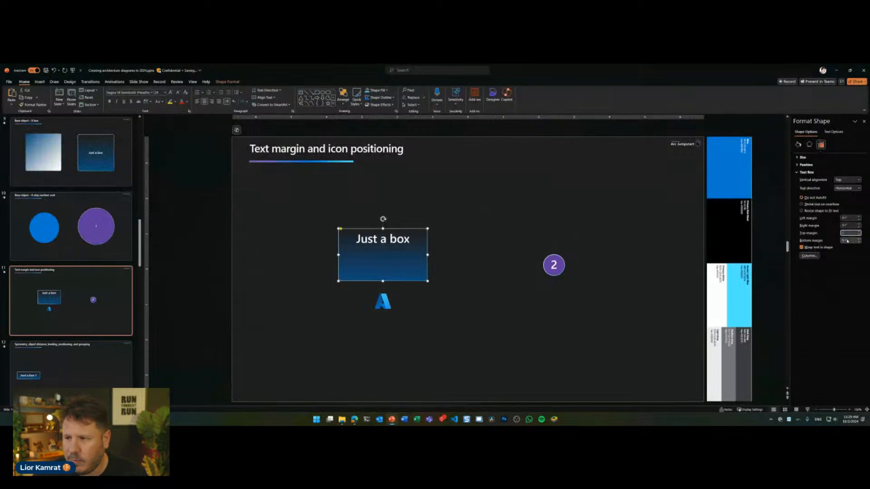
{"action": "type", "text": "0"}
{"action": "key", "text": "Return"}
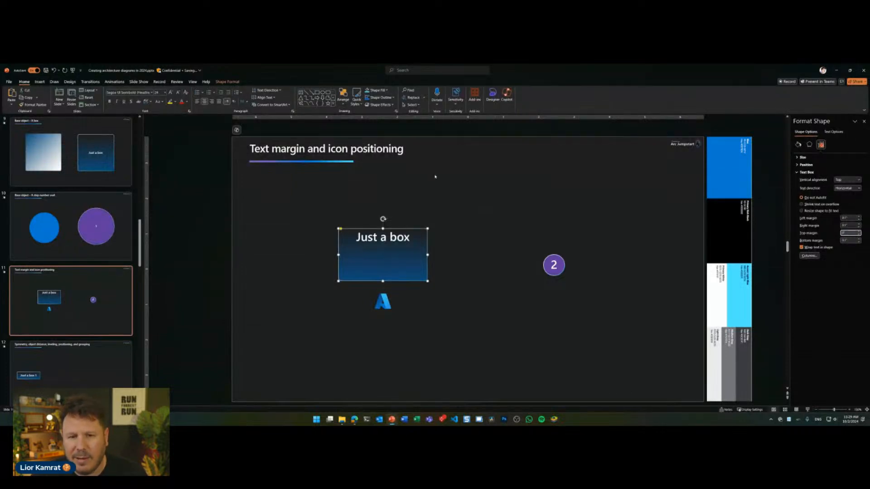
{"action": "left_click", "coordinate": [483, 282]}
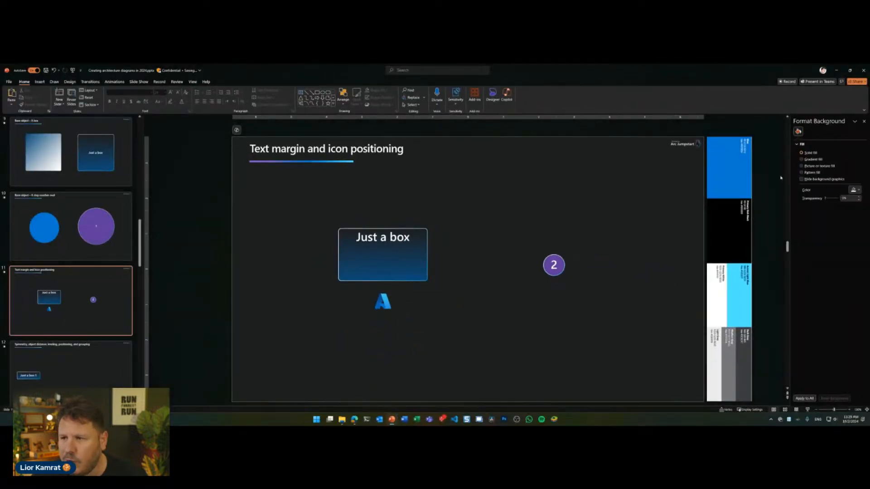
- Return the top text margin of the "Just a box" shape to 0.05"
{"action": "left_click", "coordinate": [411, 255]}
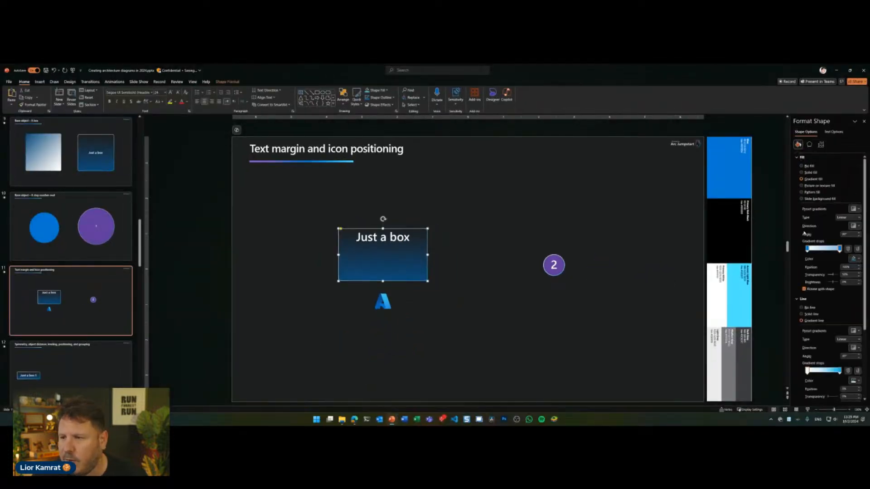
{"action": "left_click", "coordinate": [822, 144]}
{"action": "left_click", "coordinate": [847, 233]}
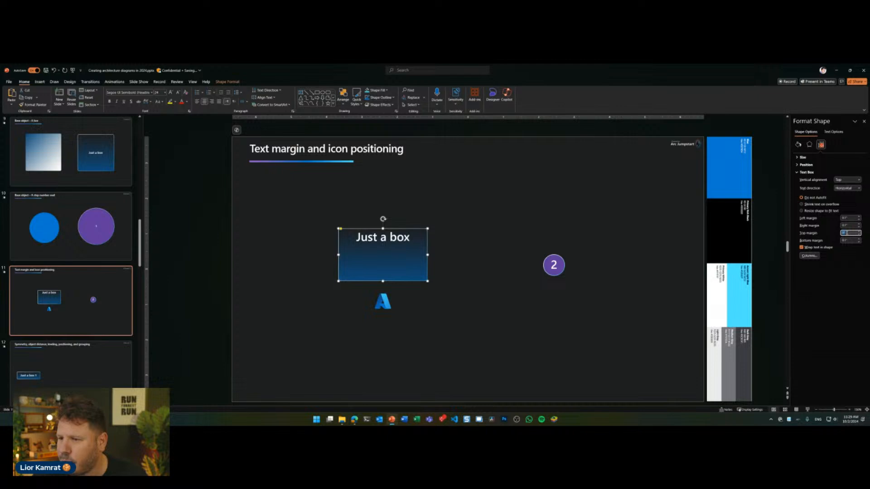
{"action": "key", "text": "BackSpace"}
{"action": "key", "text": "BackSpace"}
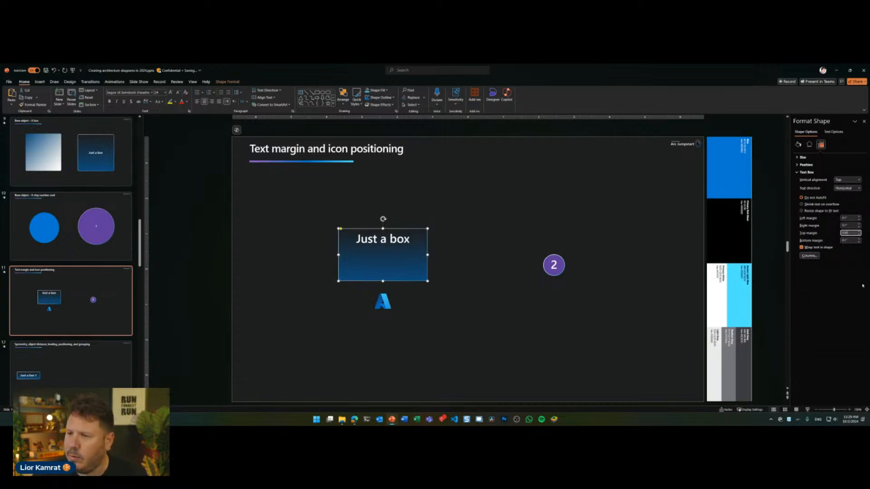
{"action": "left_click", "coordinate": [592, 211]}
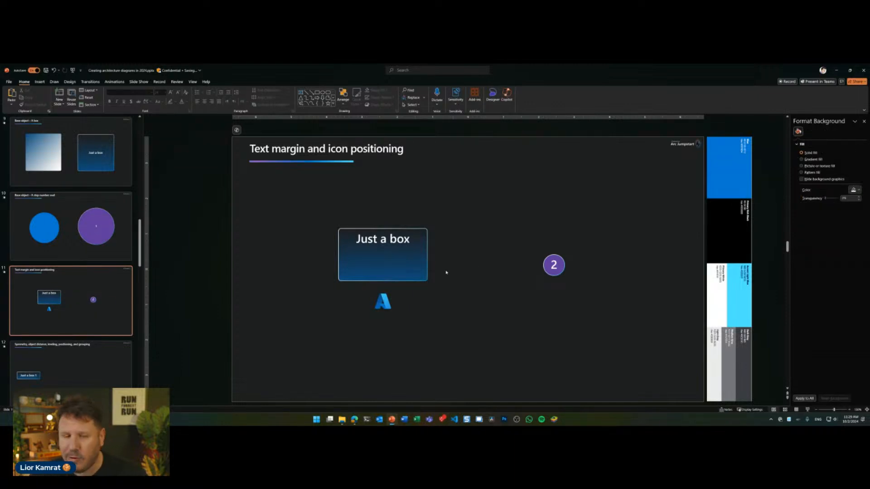
- Preview the bottom vertical alignment for the "Just a box" text and keep the text aligned to the top
{"action": "left_click", "coordinate": [423, 270]}
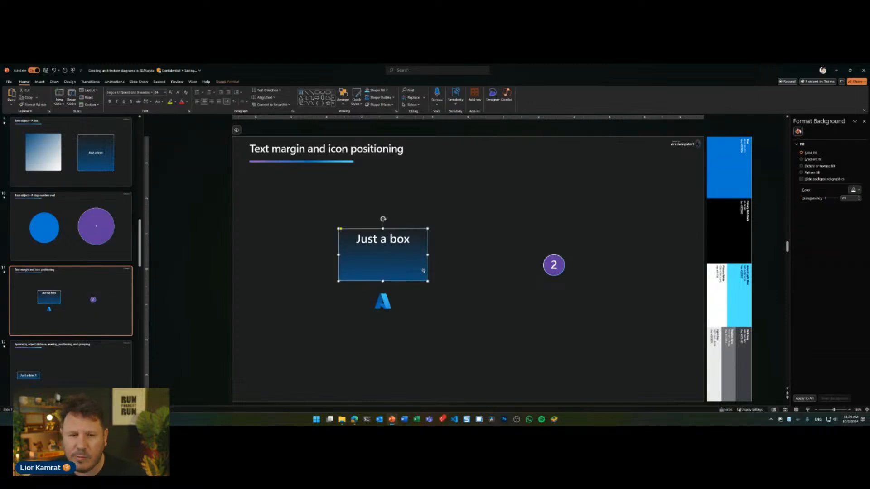
{"action": "left_click", "coordinate": [442, 312]}
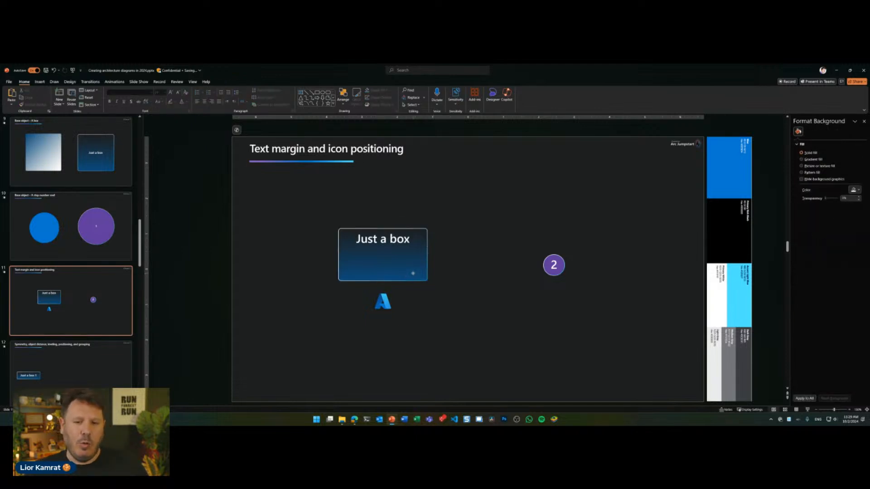
{"action": "left_click", "coordinate": [410, 271]}
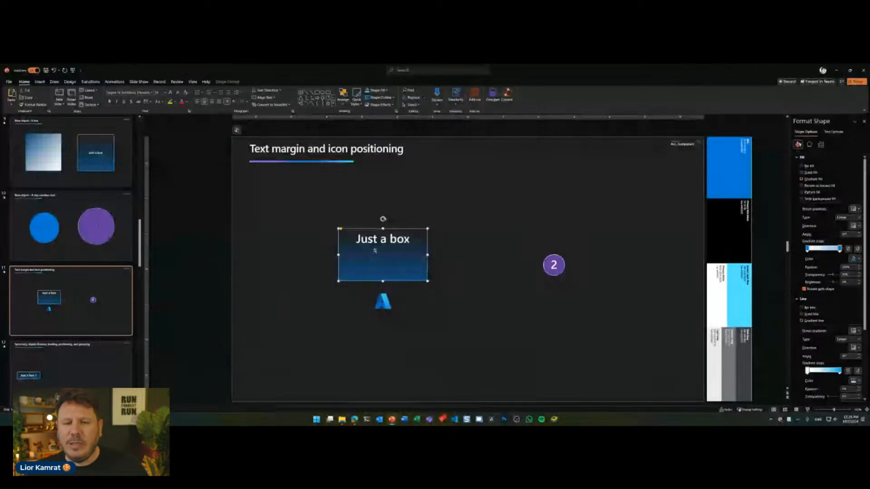
{"action": "left_click", "coordinate": [268, 98]}
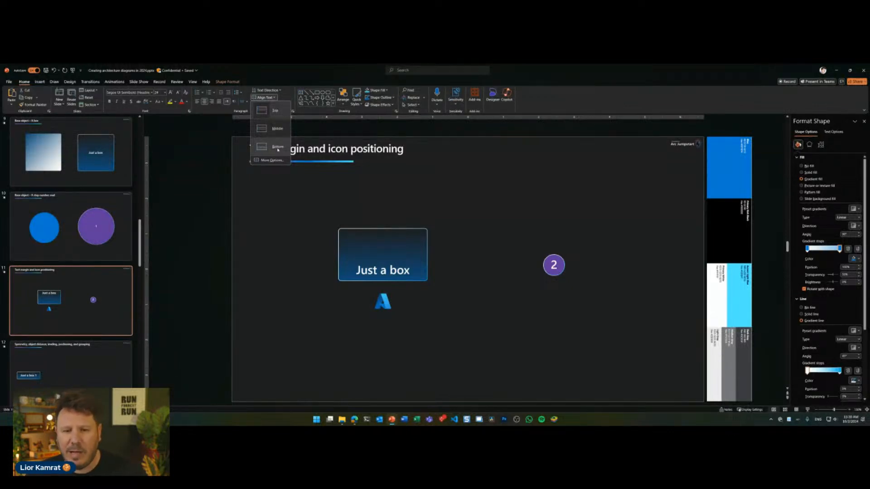
{"action": "left_click", "coordinate": [275, 111]}
{"action": "left_click", "coordinate": [416, 209]}
{"action": "left_click", "coordinate": [413, 212]}
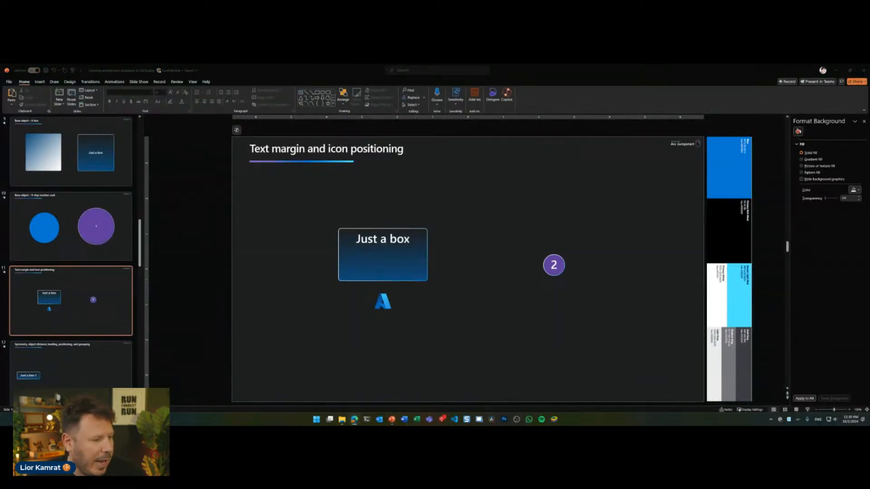
- Shorten the "Just a box" shape from its lower edge and move the Azure icon inside it, centred beneath the text
{"action": "left_click", "coordinate": [415, 280]}
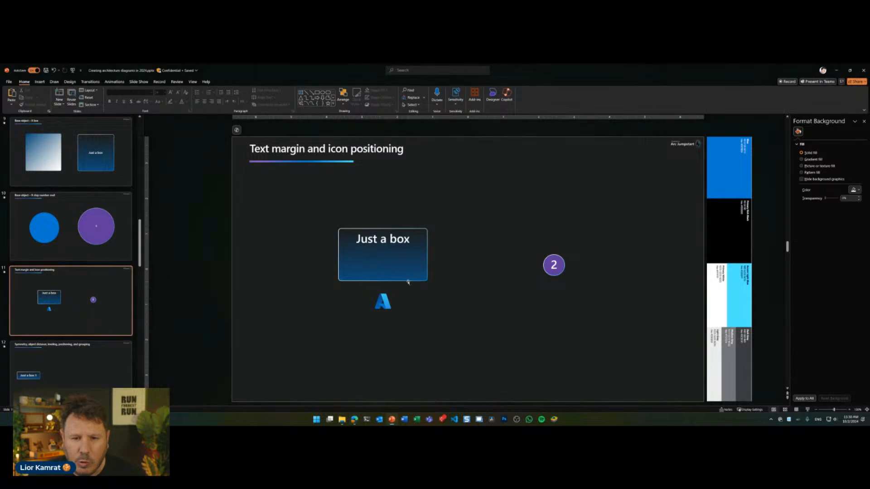
{"action": "left_click_drag", "start_coordinate": [383, 280], "coordinate": [383, 286]}
{"action": "left_click_drag", "start_coordinate": [382, 320], "coordinate": [382, 270]}
{"action": "left_click", "coordinate": [399, 308]}
{"action": "left_click", "coordinate": [382, 301]}
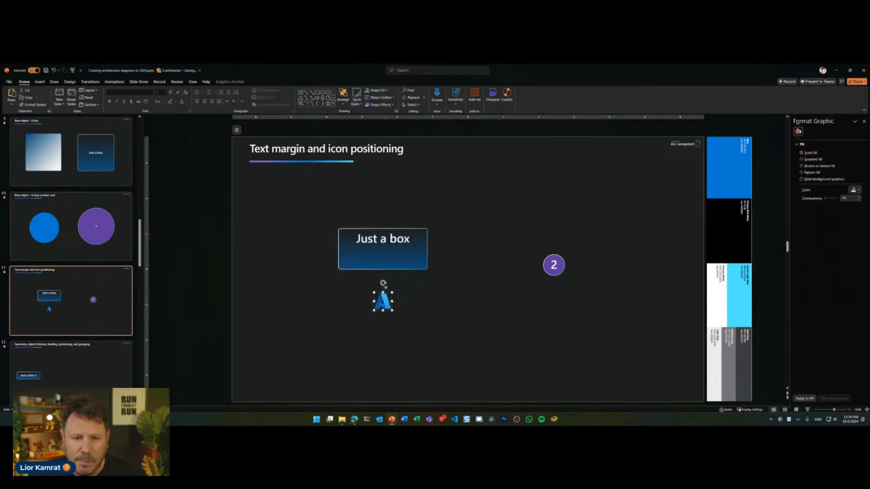
{"action": "left_click_drag", "start_coordinate": [383, 301], "coordinate": [385, 261]}
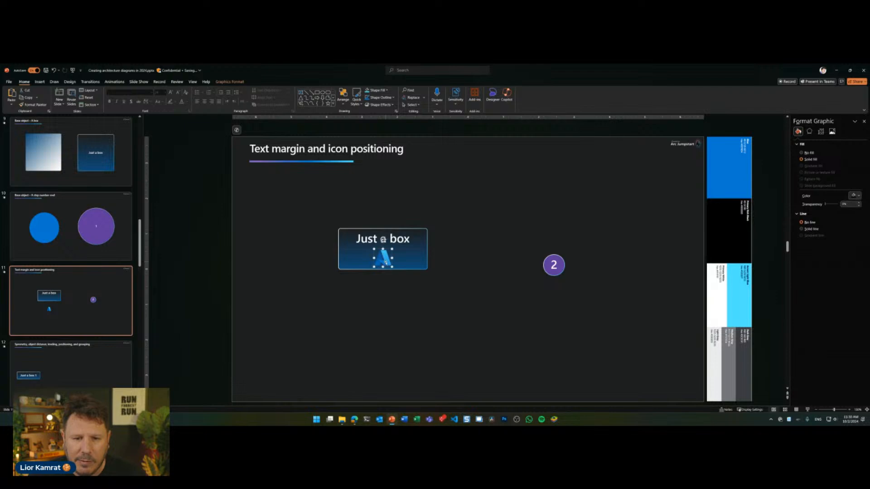
- Fill the "Just a box" shape with solid black so the Azure icon stands out
{"action": "left_click", "coordinate": [385, 252]}
{"action": "left_click", "coordinate": [387, 91]}
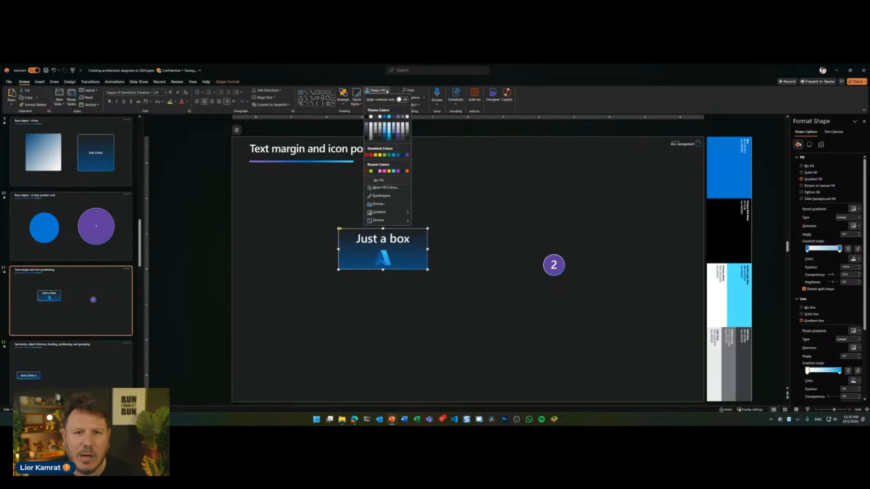
{"action": "left_click", "coordinate": [374, 117]}
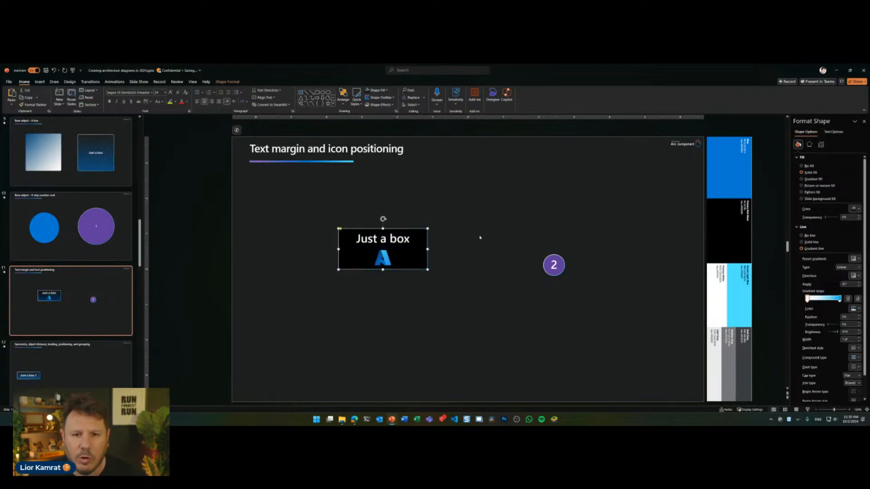
{"action": "left_click", "coordinate": [433, 272]}
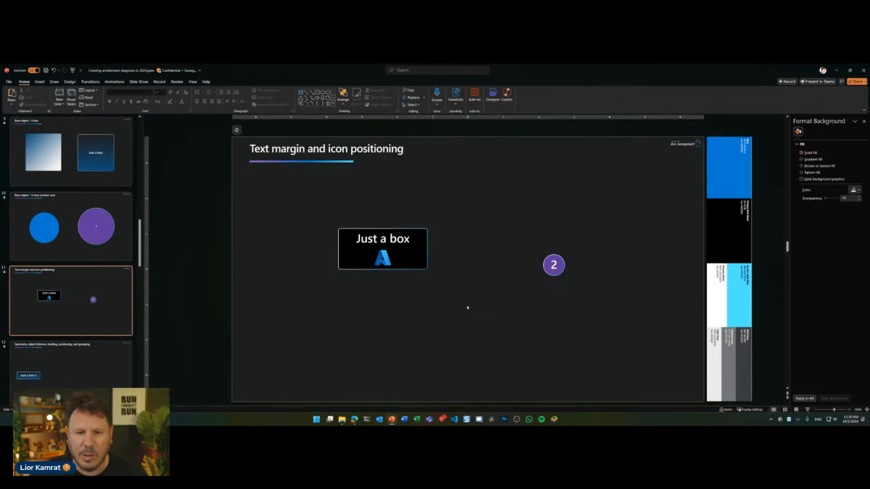
{"action": "left_click", "coordinate": [413, 266]}
{"action": "left_click", "coordinate": [423, 291]}
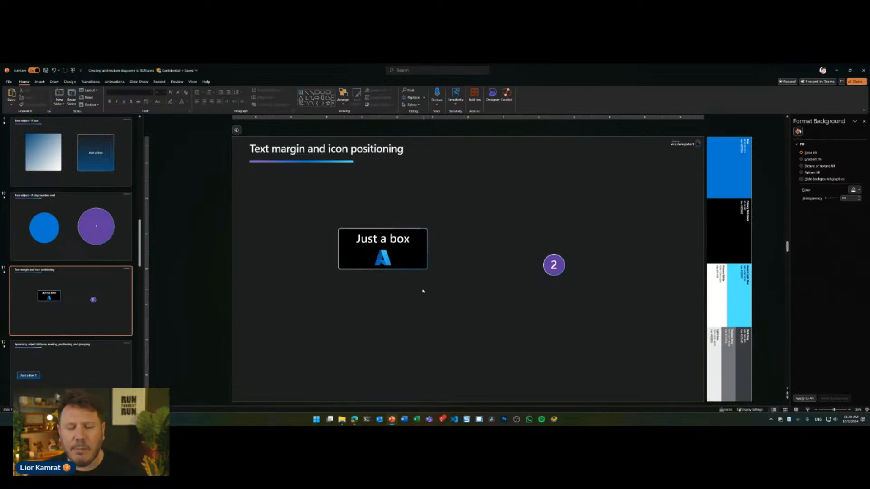
{"action": "left_click", "coordinate": [397, 257]}
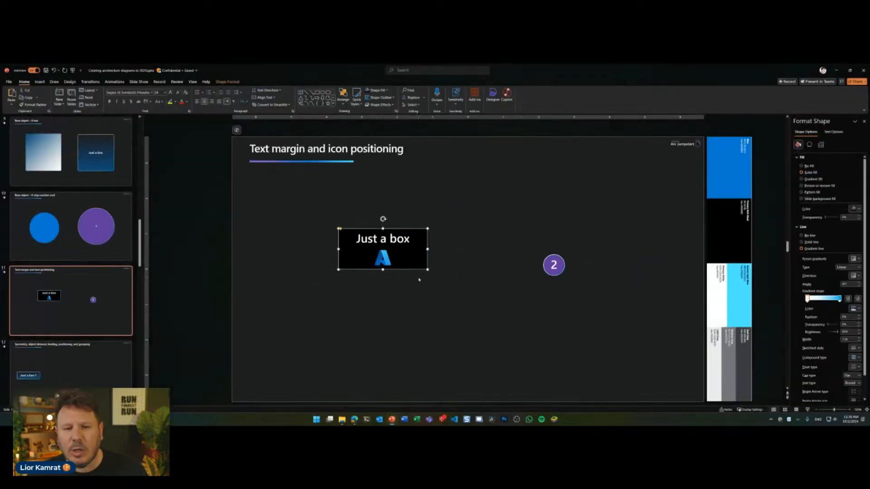
{"action": "left_click", "coordinate": [474, 370]}
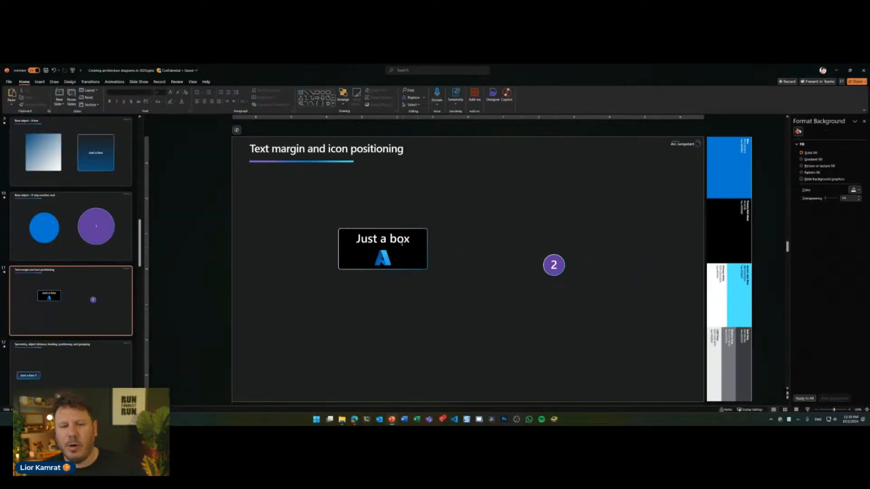
{"action": "left_click_drag", "start_coordinate": [350, 231], "coordinate": [414, 247]}
{"action": "key", "text": "Escape"}
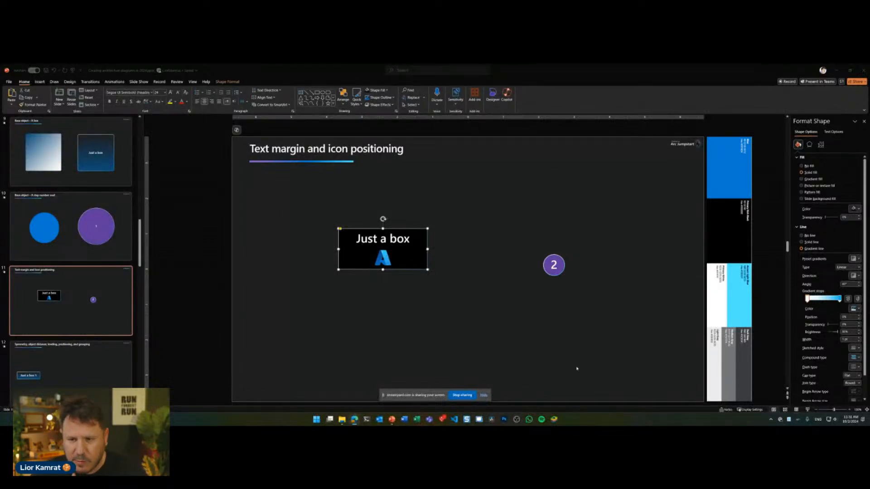
{"action": "left_click", "coordinate": [484, 396]}
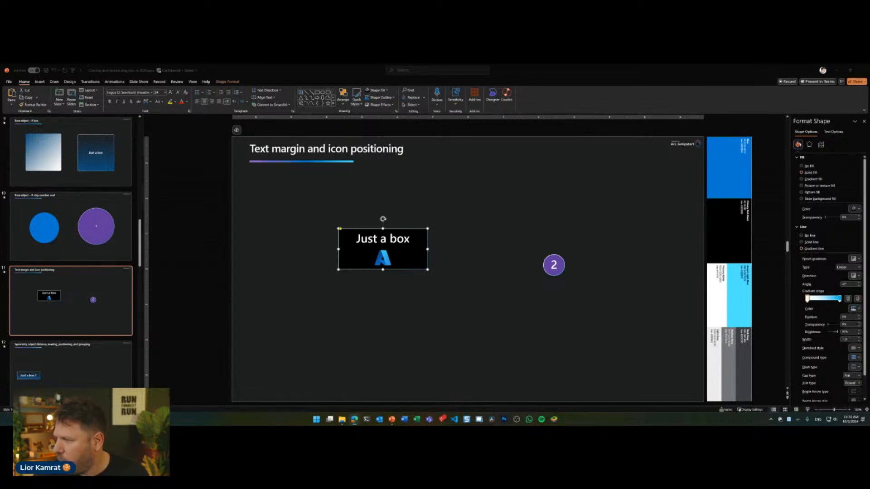
{"action": "left_click", "coordinate": [476, 334]}
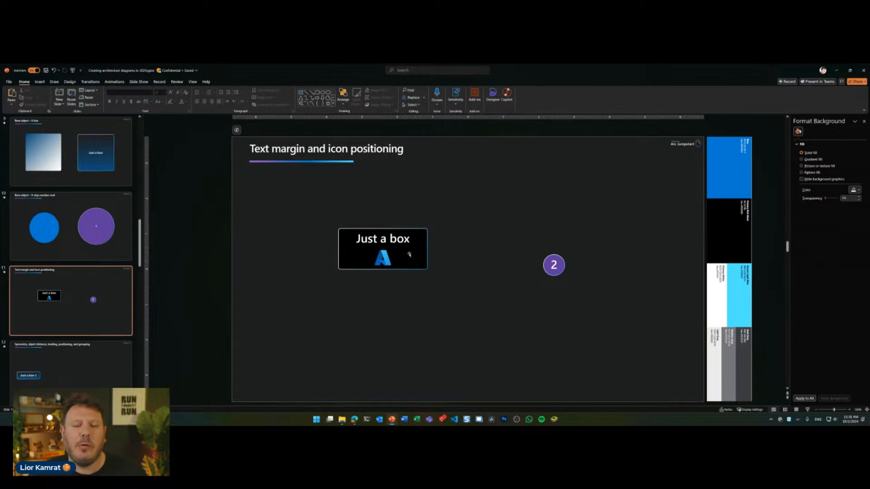
{"action": "left_click", "coordinate": [426, 254]}
{"action": "left_click", "coordinate": [429, 313]}
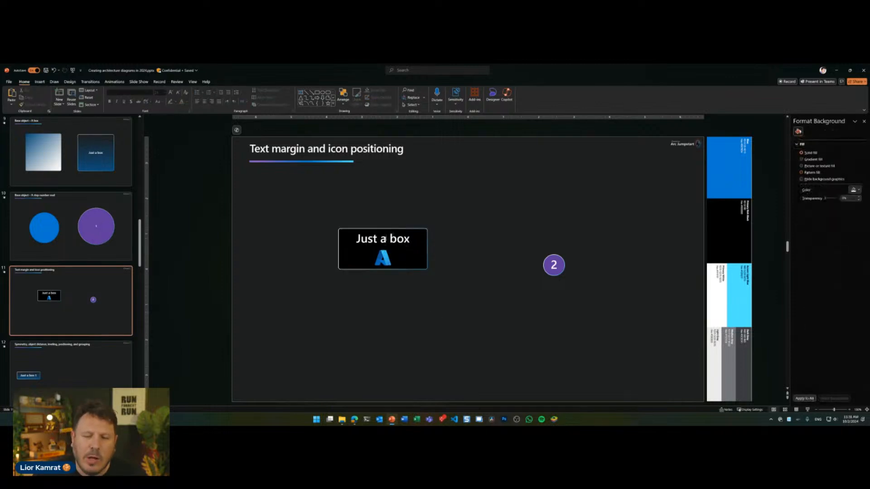
{"action": "left_click", "coordinate": [390, 259]}
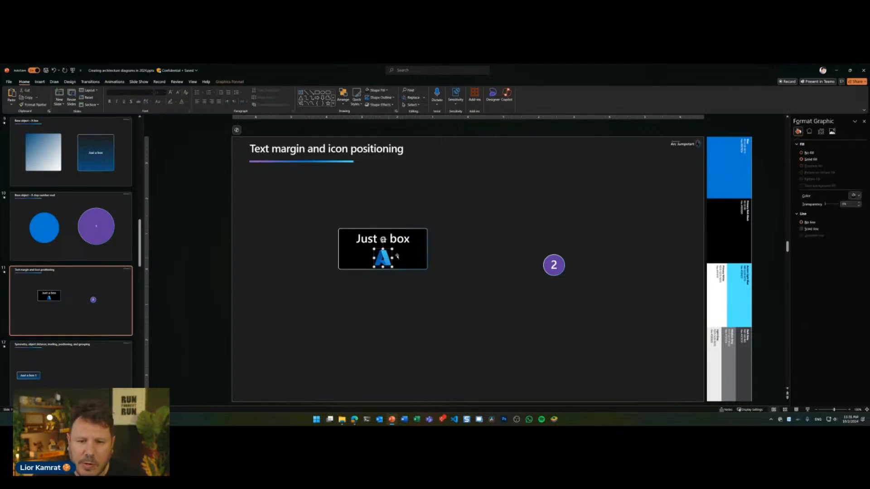
{"action": "left_click", "coordinate": [415, 247]}
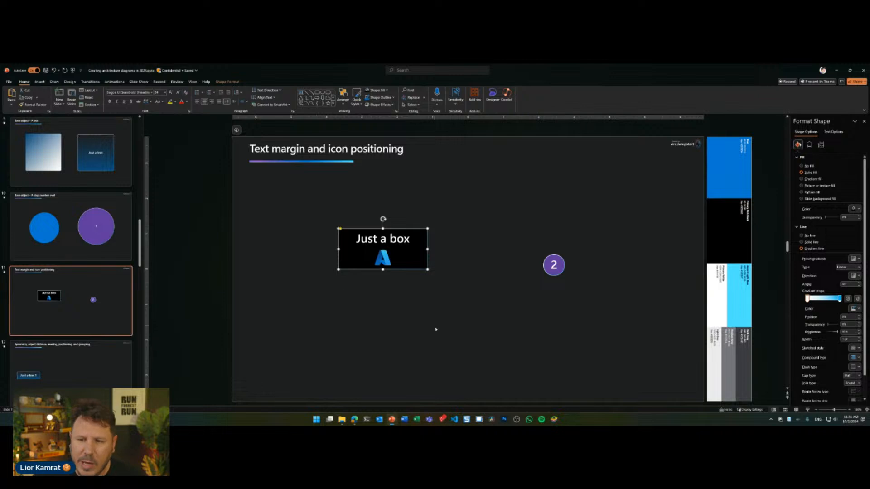
{"action": "left_click", "coordinate": [407, 310]}
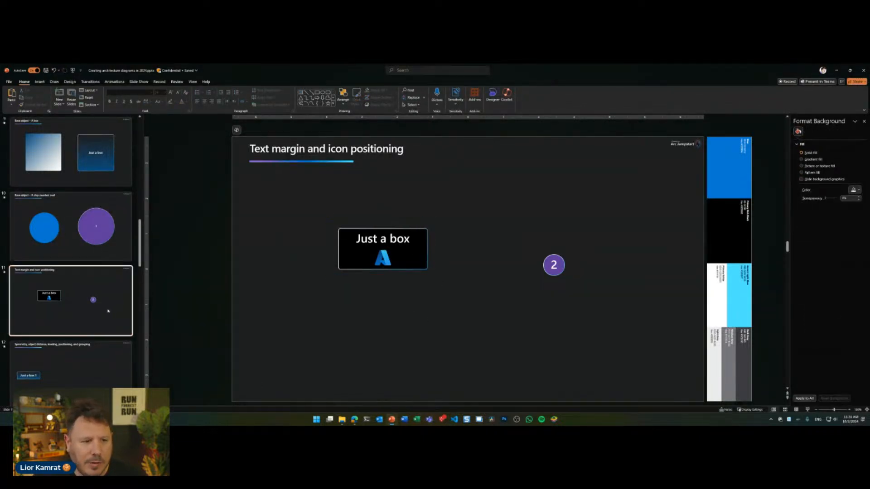
- Review how icons and text are placed inside the boxes on the Azure Stack HCI and Azure Monitor pipeline example slides
{"action": "scroll", "coordinate": [108, 311], "scroll_direction": "up", "scroll_amount": 10}
{"action": "left_click", "coordinate": [91, 289]}
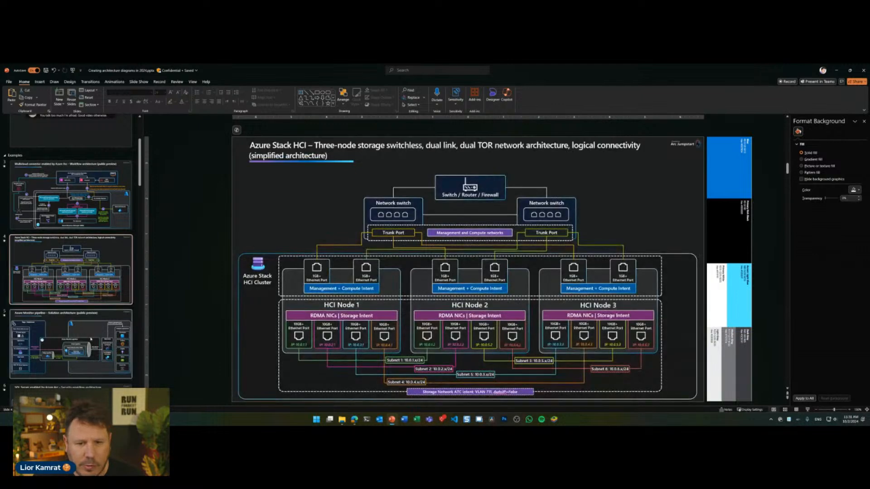
{"action": "left_click", "coordinate": [91, 338]}
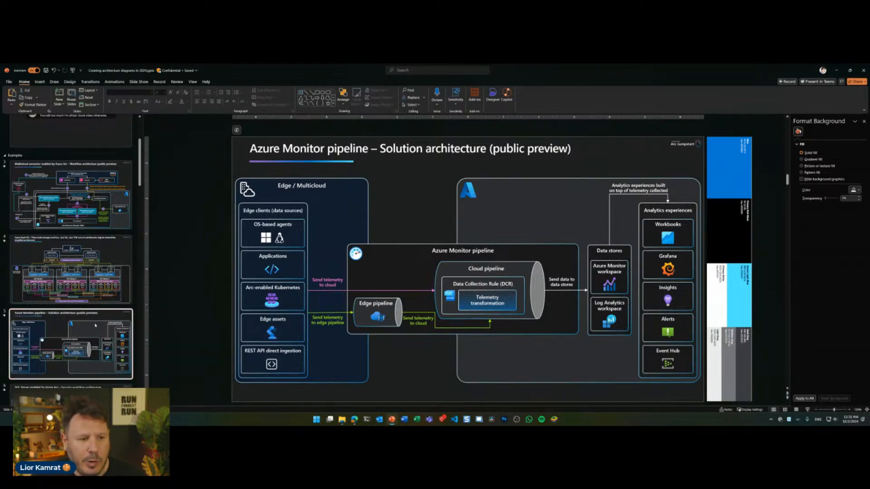
{"action": "scroll", "coordinate": [96, 324], "scroll_direction": "down", "scroll_amount": 10}
{"action": "scroll", "coordinate": [96, 324], "scroll_direction": "down", "scroll_amount": 5}
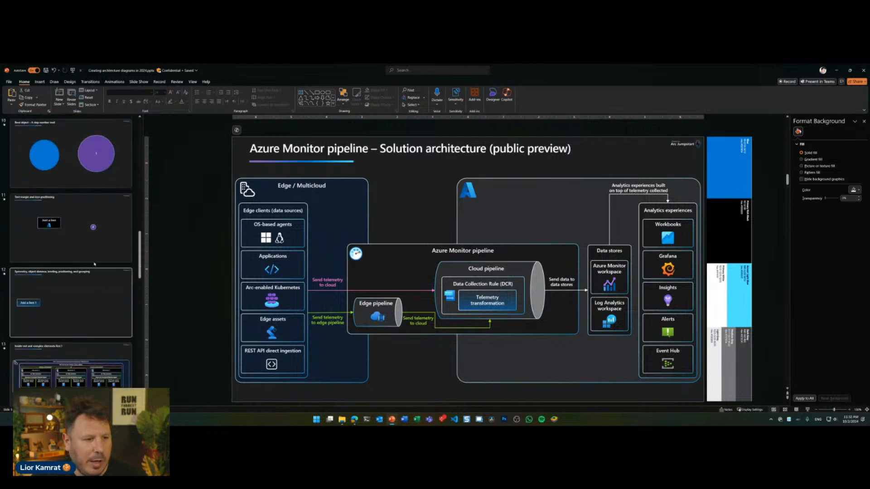
- Return to the "Text margin and icon positioning" slide and move the purple step number 2 oval slightly closer to the "Just a box" shape
{"action": "left_click", "coordinate": [73, 229]}
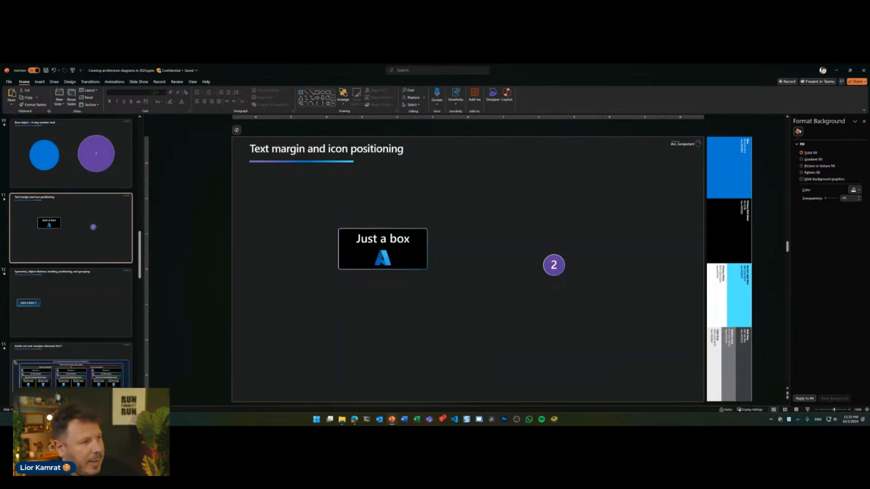
{"action": "left_click", "coordinate": [562, 266]}
{"action": "left_click_drag", "start_coordinate": [561, 267], "coordinate": [538, 266]}
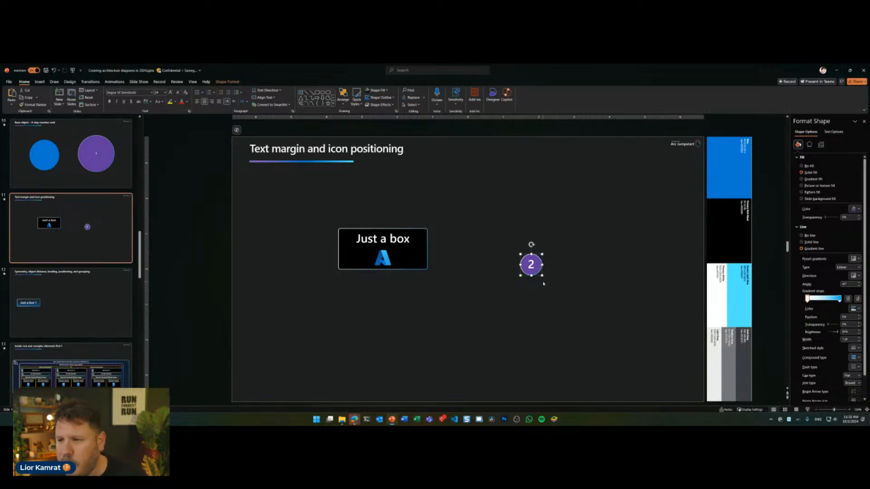
{"action": "left_click", "coordinate": [529, 267]}
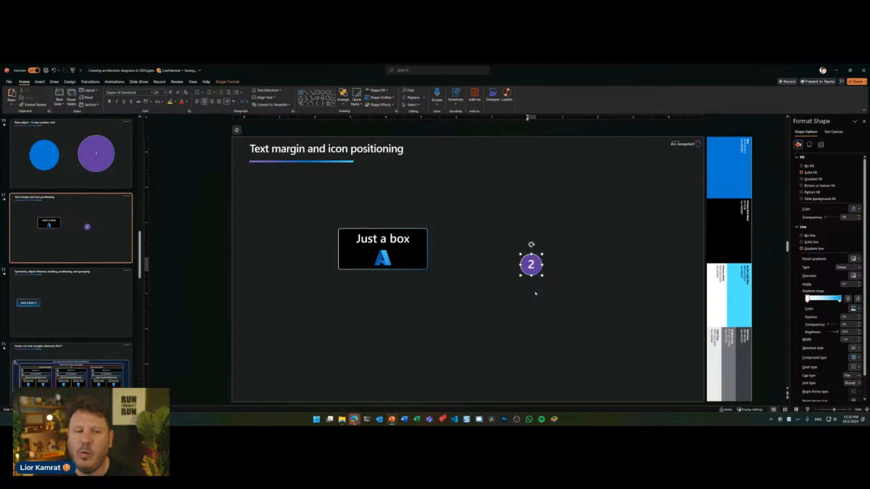
- Examine the two-character step number ovals, such as 3a and 3b, on the Multicloud connector workflow example slide
{"action": "left_click", "coordinate": [73, 253]}
{"action": "scroll", "coordinate": [73, 268], "scroll_direction": "up", "scroll_amount": 3}
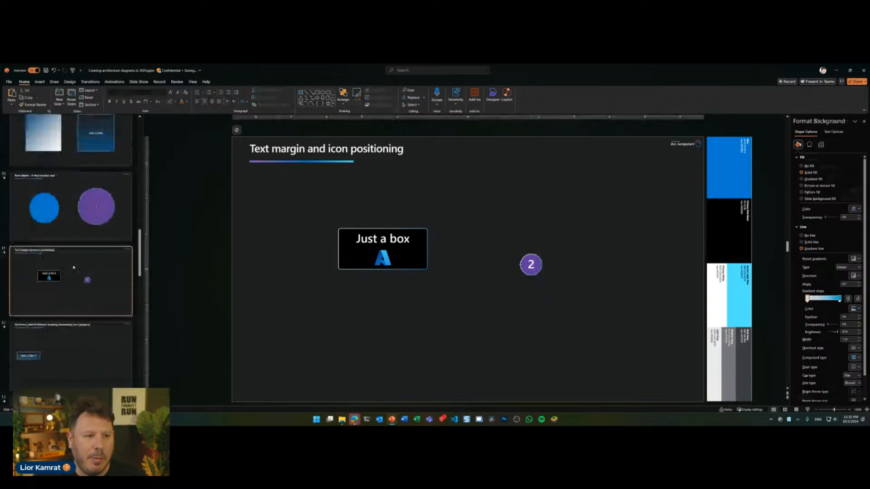
{"action": "scroll", "coordinate": [73, 267], "scroll_direction": "up", "scroll_amount": 10}
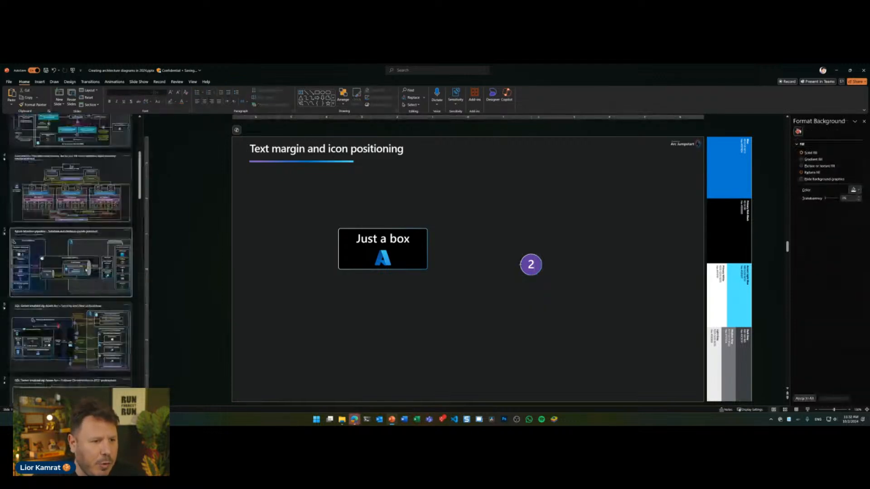
{"action": "scroll", "coordinate": [87, 264], "scroll_direction": "up", "scroll_amount": 1}
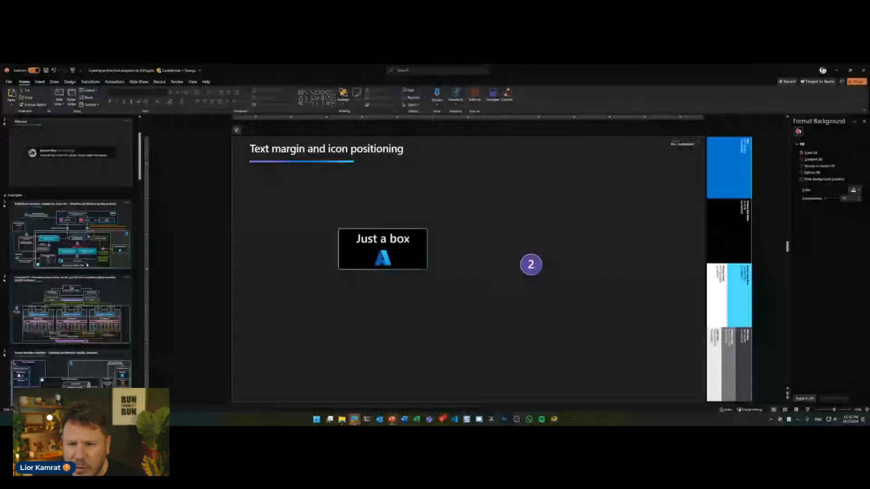
{"action": "left_click", "coordinate": [87, 264]}
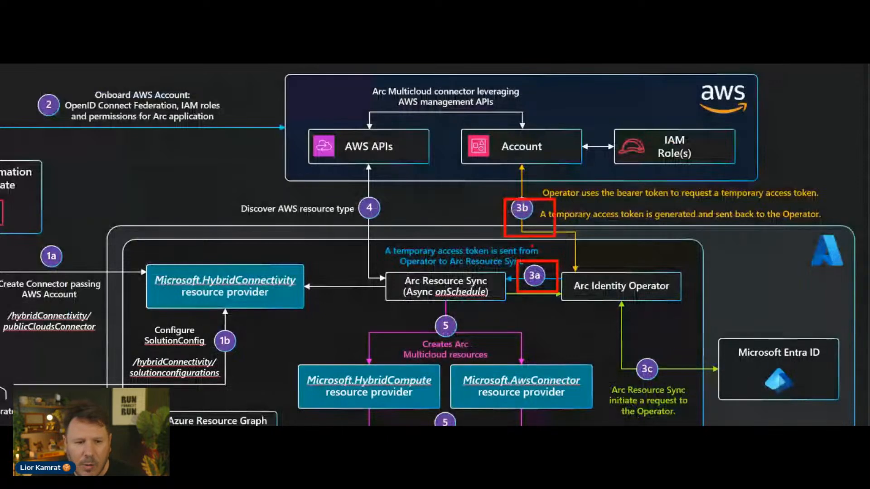
{"action": "scroll", "coordinate": [104, 306], "scroll_direction": "down", "scroll_amount": 6}
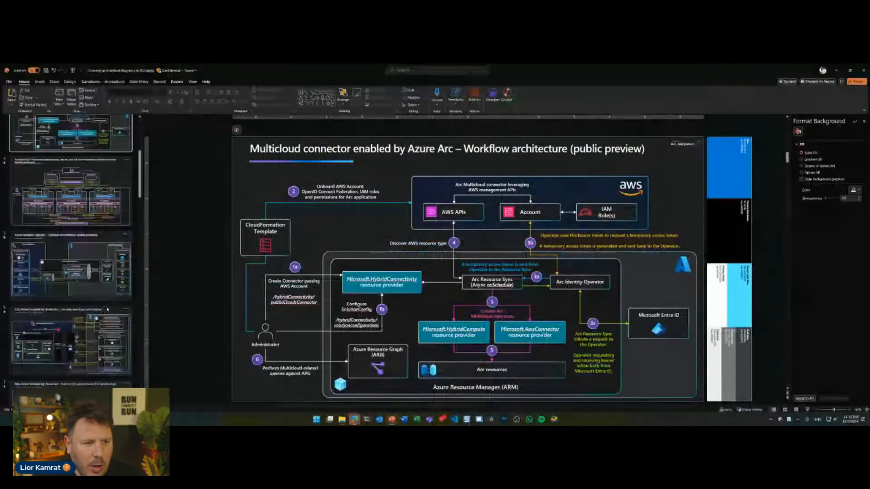
{"action": "scroll", "coordinate": [104, 304], "scroll_direction": "down", "scroll_amount": 10}
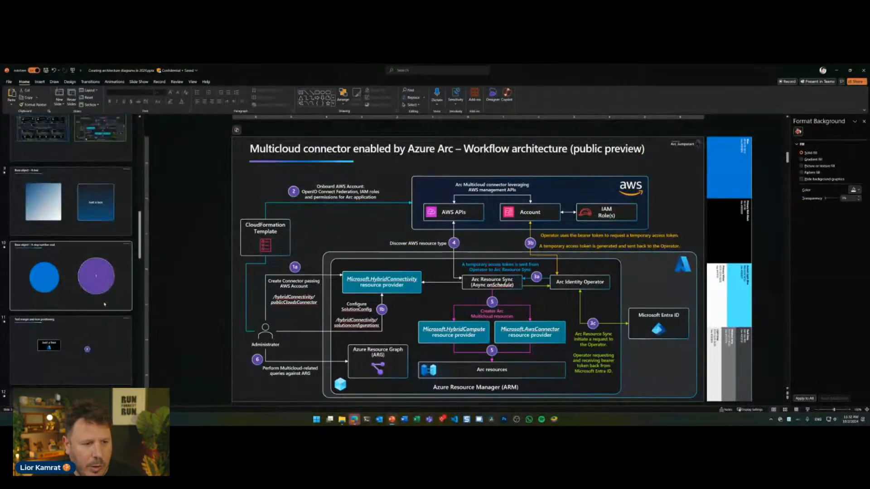
- Go back to the "Text margin and icon positioning" slide and change the step number oval's text to "2a"
{"action": "left_click", "coordinate": [97, 277]}
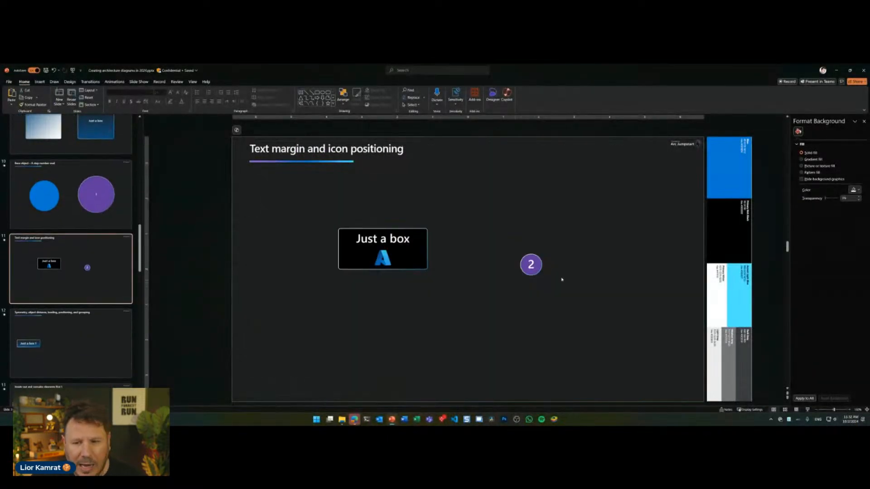
{"action": "left_click", "coordinate": [538, 264]}
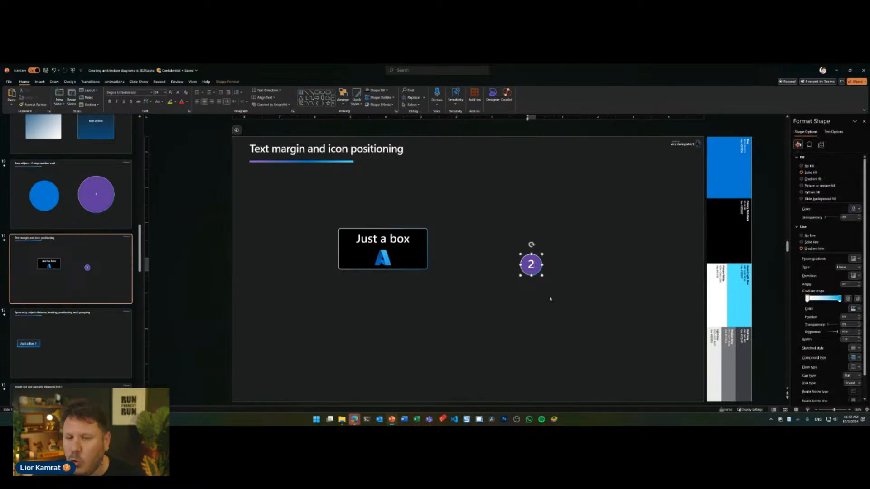
{"action": "type", "text": "a"}
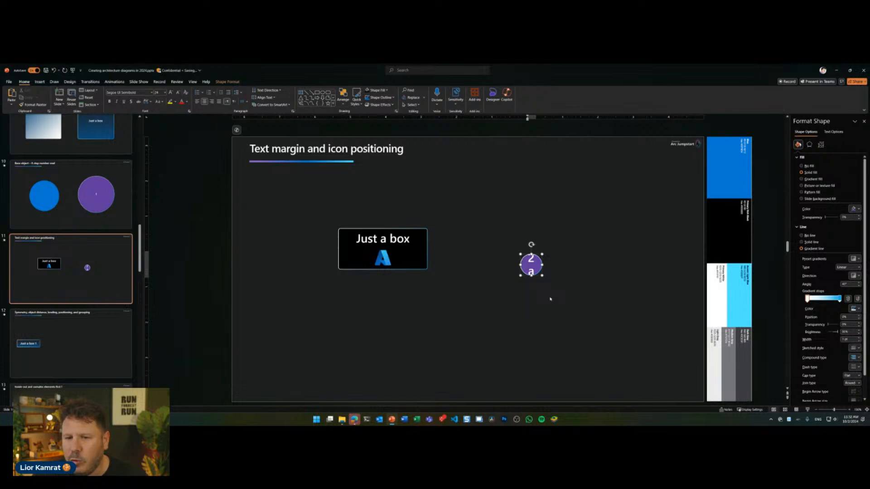
{"action": "left_click", "coordinate": [563, 315]}
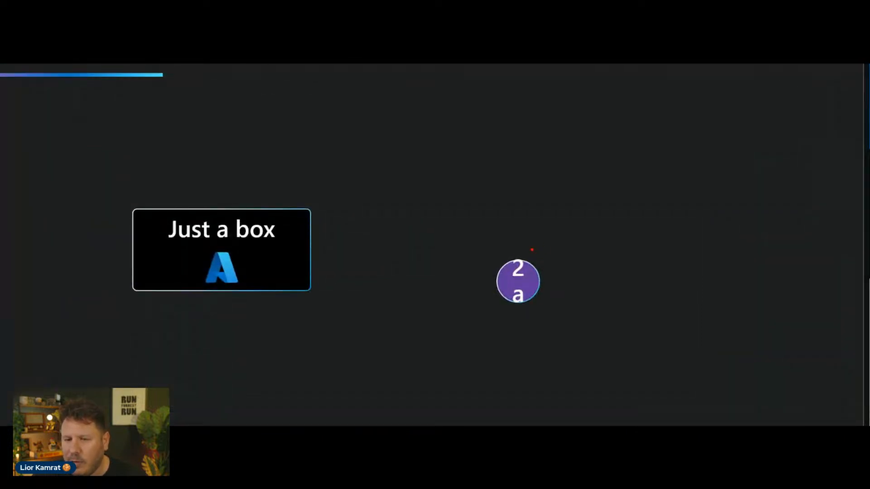
{"action": "mouse_move", "coordinate": [483, 256]}
{"action": "left_mouse_down"}
{"action": "mouse_move", "coordinate": [561, 314]}
{"action": "mouse_move", "coordinate": [555, 309]}
{"action": "left_mouse_up"}
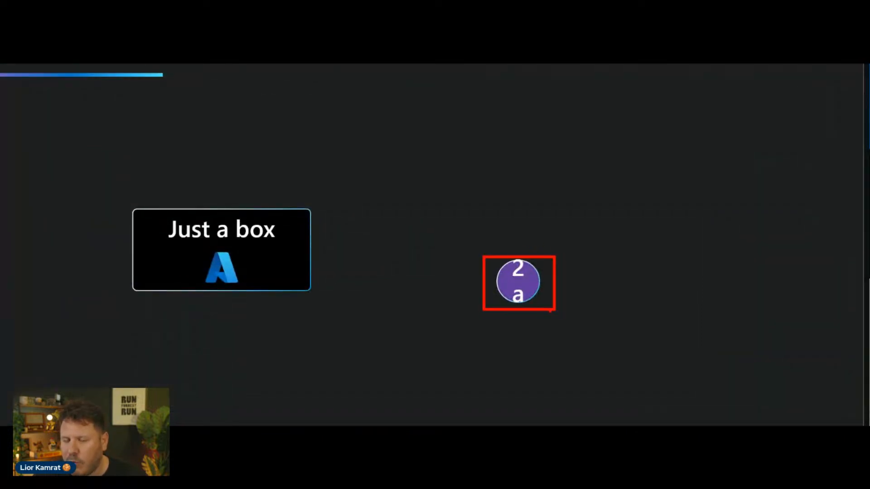
{"action": "key", "text": "Escape"}
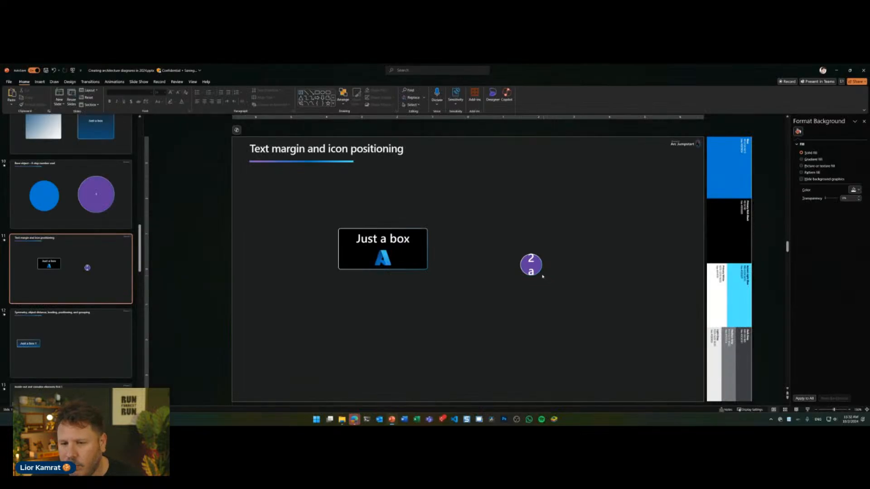
- Try enlarging the "2a" oval from its corner to fit the text, and undo the resize
{"action": "left_click", "coordinate": [539, 273]}
{"action": "left_click_drag", "start_coordinate": [542, 276], "coordinate": [548, 283]}
{"action": "left_click_drag", "start_coordinate": [512, 246], "coordinate": [558, 291]}
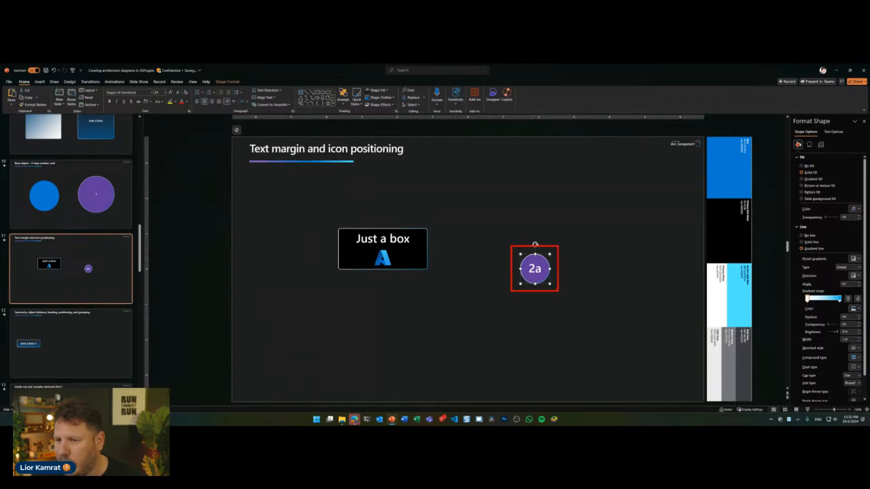
{"action": "key", "text": "Escape"}
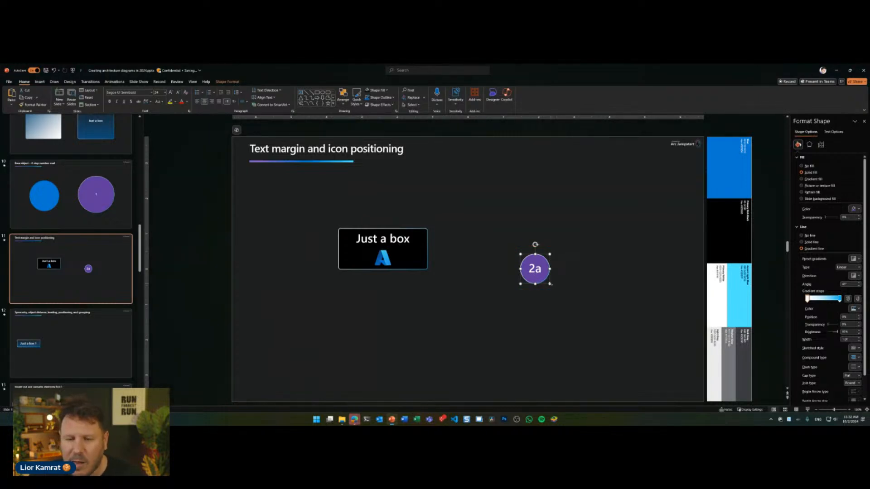
{"action": "key", "text": "ctrl+z"}
- Set the right and left text margins of the "2a" oval to 0"
{"action": "left_click", "coordinate": [549, 284]}
{"action": "left_click", "coordinate": [539, 268]}
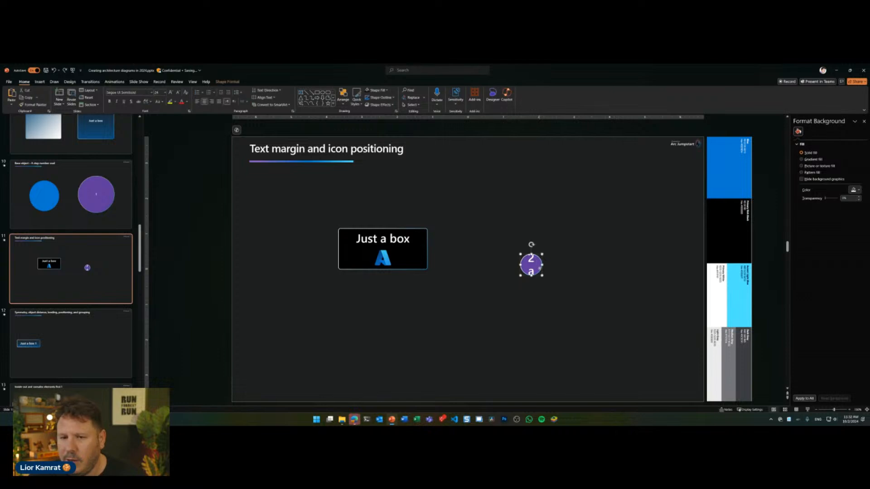
{"action": "left_click", "coordinate": [821, 146]}
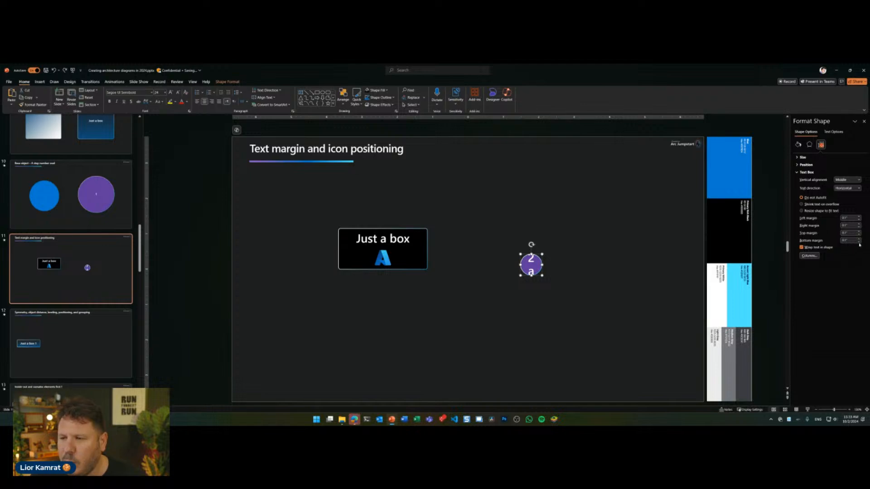
{"action": "left_click", "coordinate": [859, 226]}
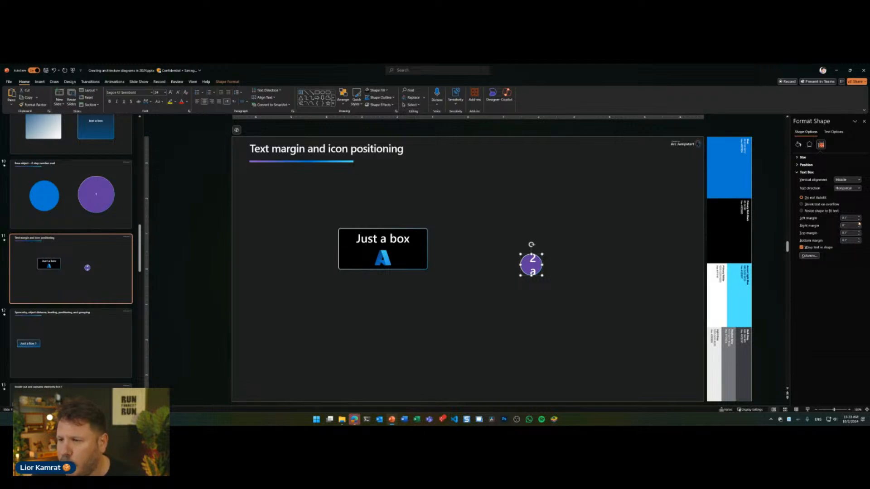
{"action": "left_click", "coordinate": [858, 220]}
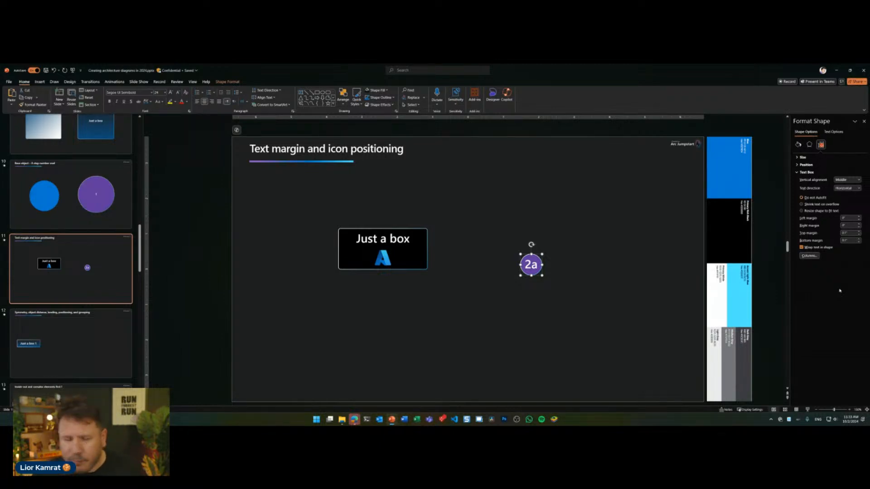
- Open the "Symmetry, object distance, leveling, positioning, and grouping" slide and examine the empty area beside the "Just a box 1" shape
{"action": "left_click", "coordinate": [481, 346]}
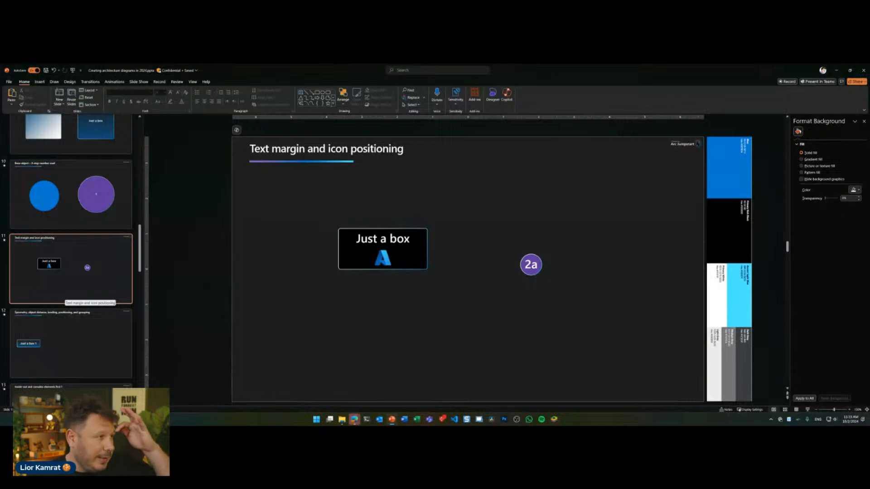
{"action": "left_click", "coordinate": [74, 347]}
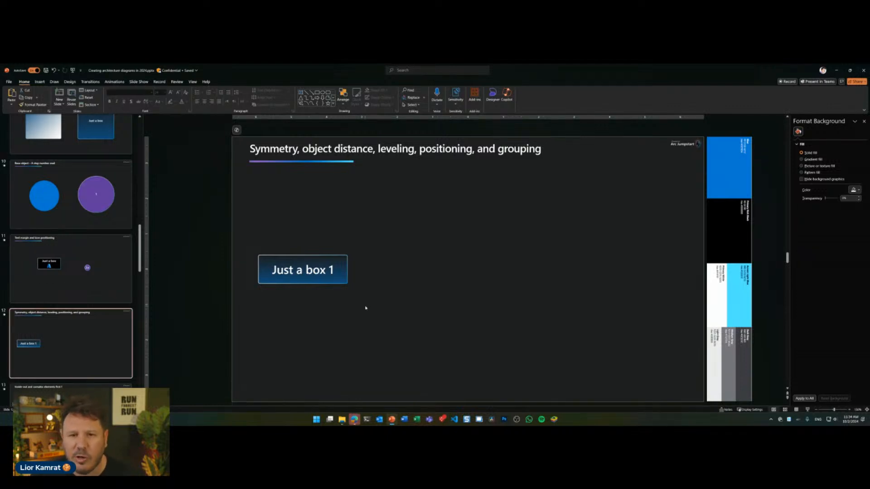
{"action": "left_click", "coordinate": [340, 279]}
{"action": "left_click_drag", "start_coordinate": [339, 280], "coordinate": [458, 292]}
{"action": "key", "text": "ctrl+1"}
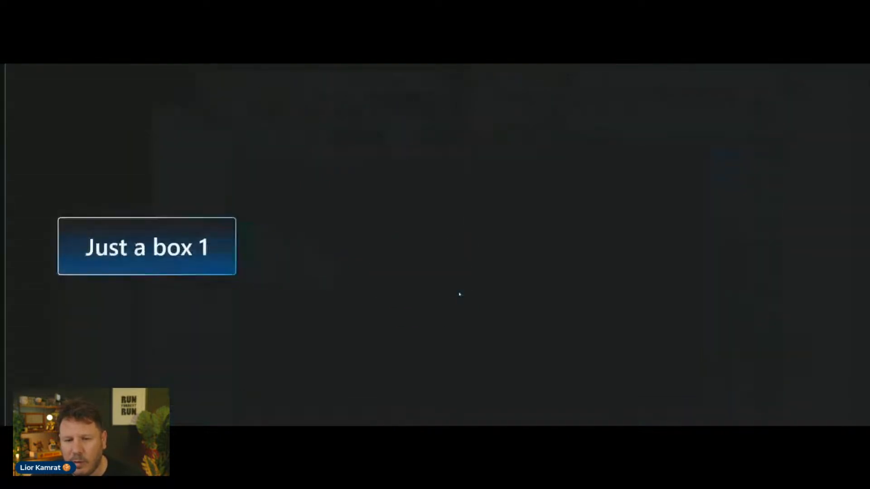
{"action": "left_click", "coordinate": [460, 290]}
{"action": "mouse_move", "coordinate": [455, 115]}
{"action": "left_mouse_down"}
{"action": "mouse_move", "coordinate": [551, 390]}
{"action": "mouse_move", "coordinate": [479, 89]}
{"action": "left_mouse_up"}
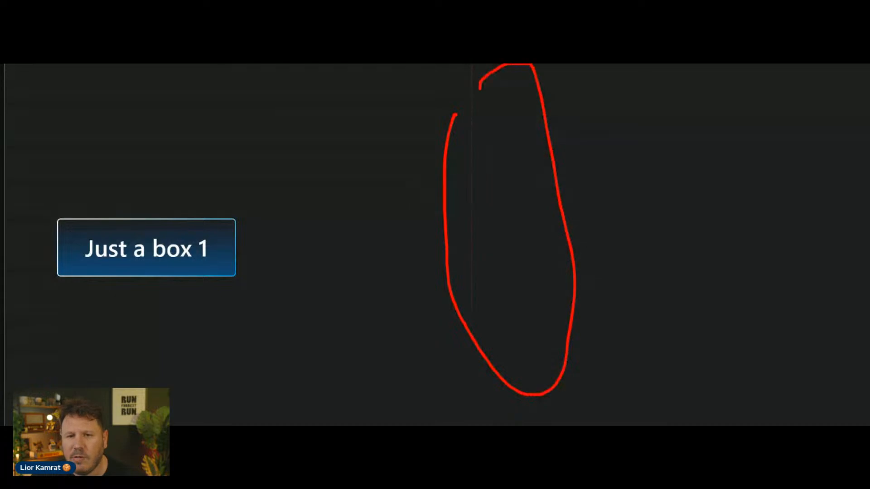
{"action": "key", "text": "Escape"}
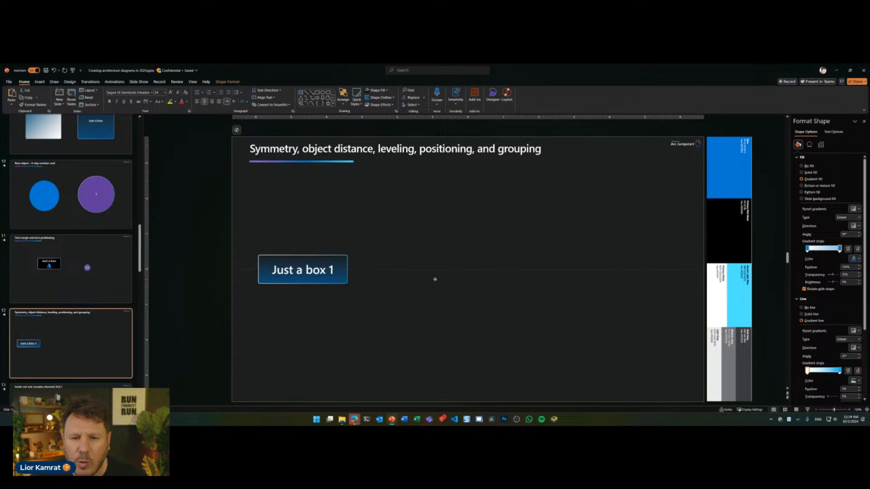
- Move the "Just a box 1" shape to the centre of the slide using the alignment guides
{"action": "left_click_drag", "start_coordinate": [435, 279], "coordinate": [491, 258]}
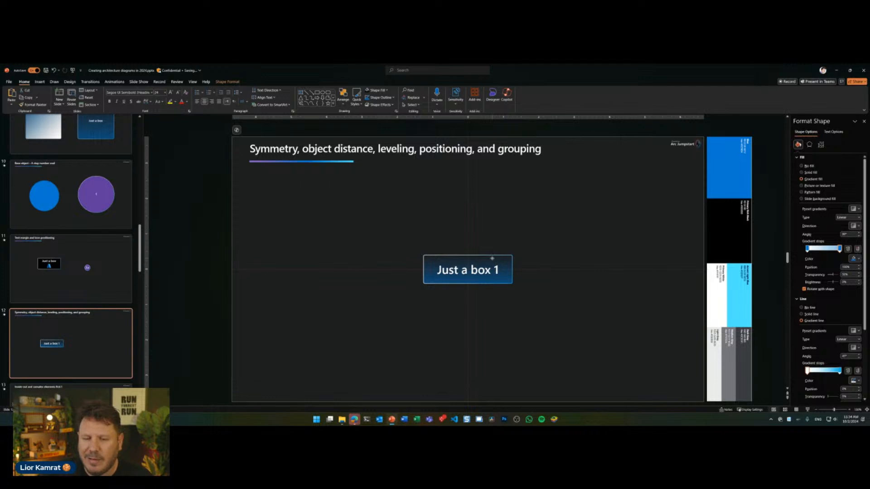
{"action": "left_click_drag", "start_coordinate": [492, 258], "coordinate": [492, 258]}
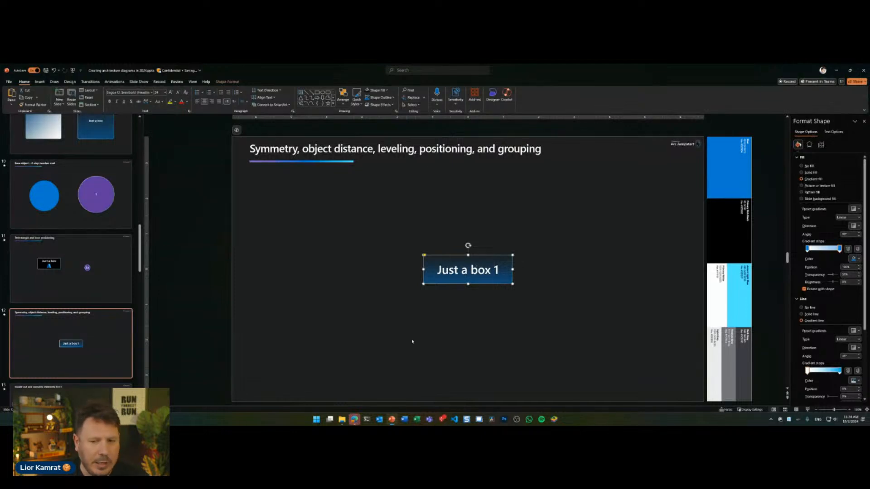
{"action": "key", "text": "Escape"}
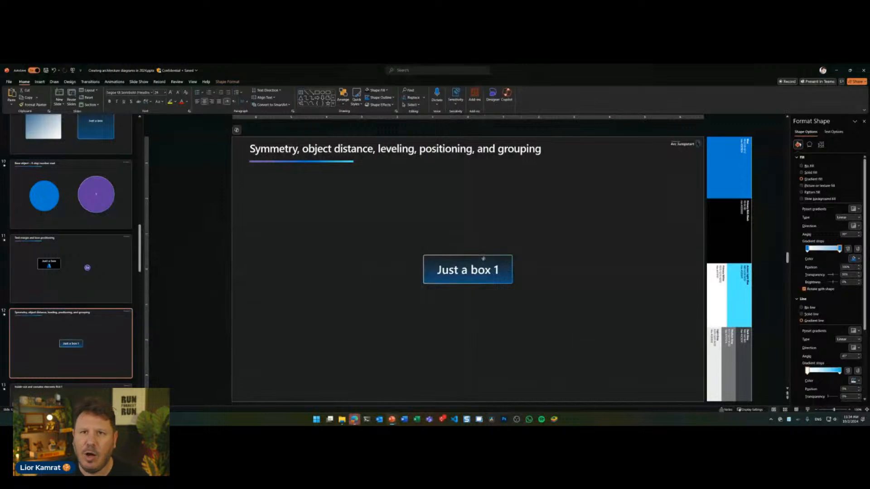
{"action": "left_click_drag", "start_coordinate": [483, 258], "coordinate": [484, 258]}
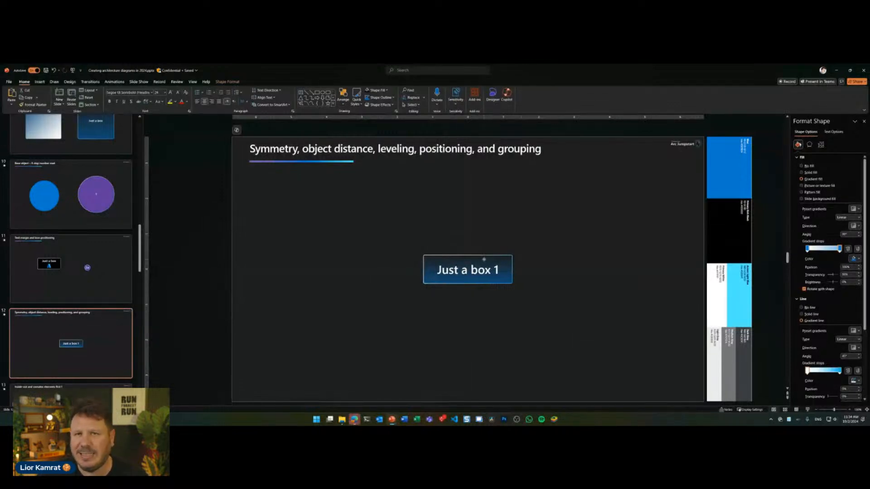
{"action": "left_click_drag", "start_coordinate": [484, 259], "coordinate": [485, 260]}
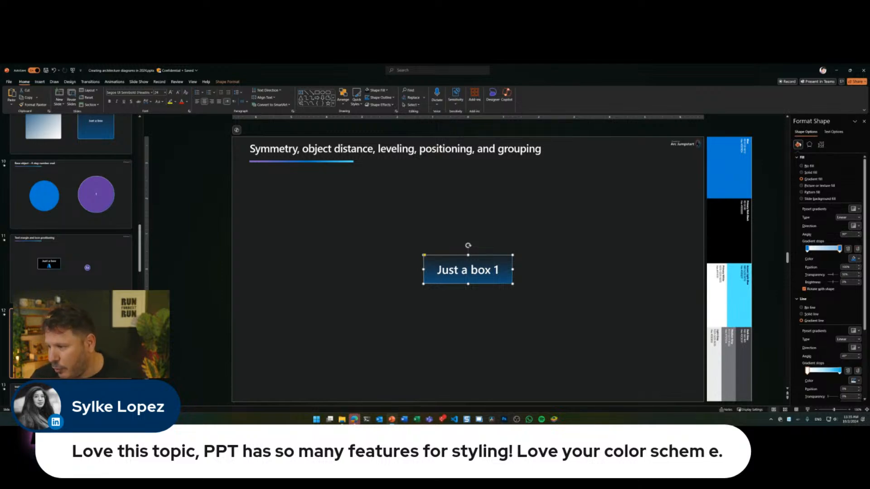
{"action": "left_click", "coordinate": [547, 283]}
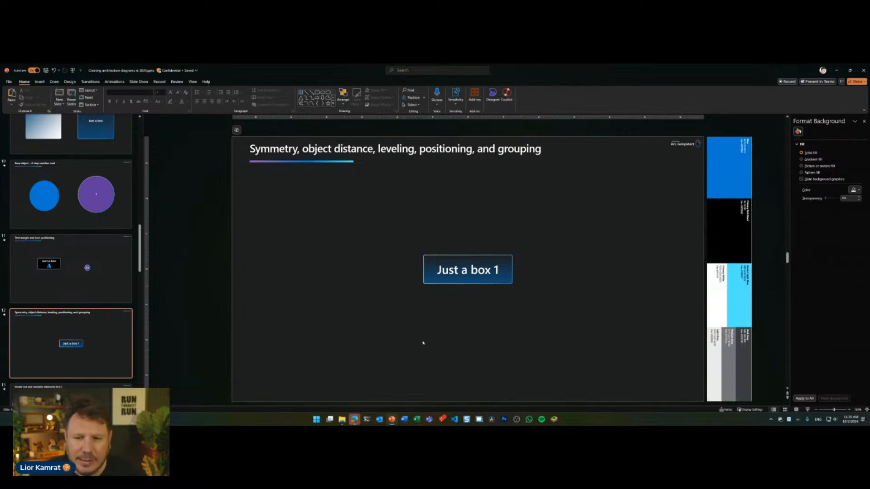
- Duplicate the "Just a box 1" shape and arrange the two boxes side by side at the same height
{"action": "left_click_drag", "start_coordinate": [506, 284], "coordinate": [564, 284]}
{"action": "key", "text": "ctrl+d"}
{"action": "left_click", "coordinate": [554, 308]}
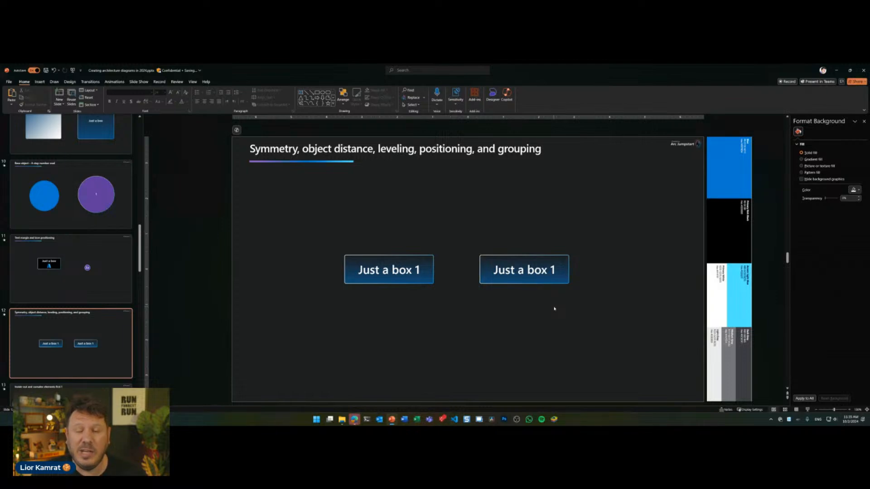
- Place a third copy of the box below the pair, delete it, and check the selection of the two original boxes
{"action": "left_click", "coordinate": [538, 257]}
{"action": "left_click_drag", "start_coordinate": [538, 257], "coordinate": [528, 316]}
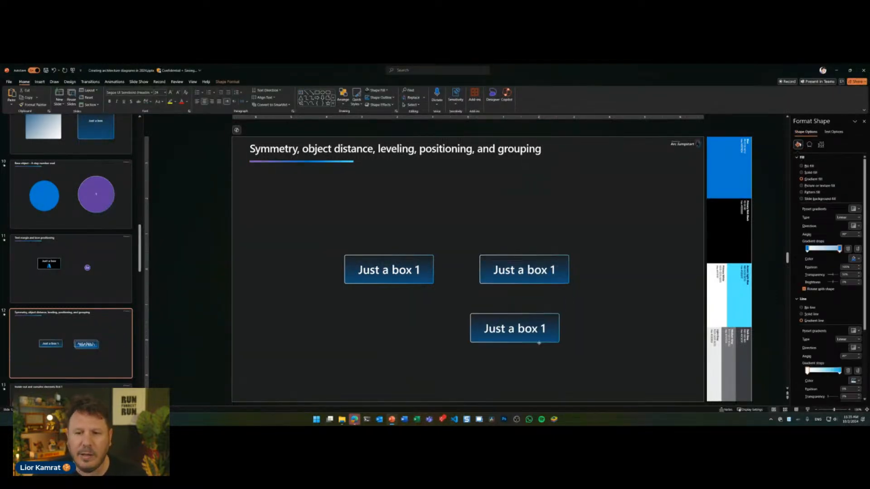
{"action": "left_click_drag", "start_coordinate": [598, 299], "coordinate": [413, 357]}
{"action": "key", "text": "Delete"}
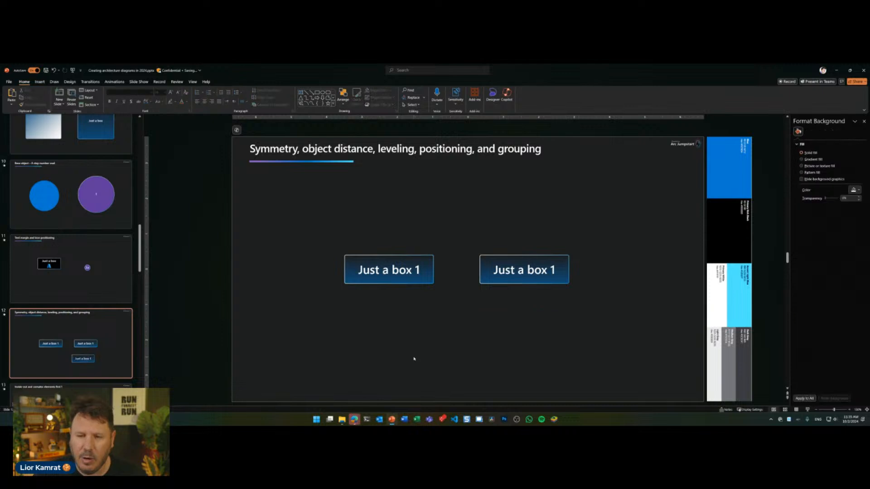
{"action": "left_click_drag", "start_coordinate": [621, 227], "coordinate": [279, 331]}
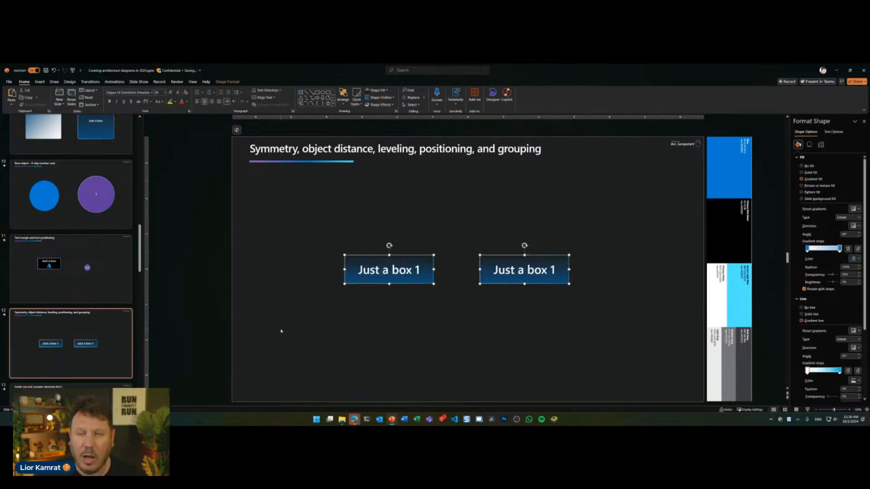
{"action": "left_click", "coordinate": [393, 380]}
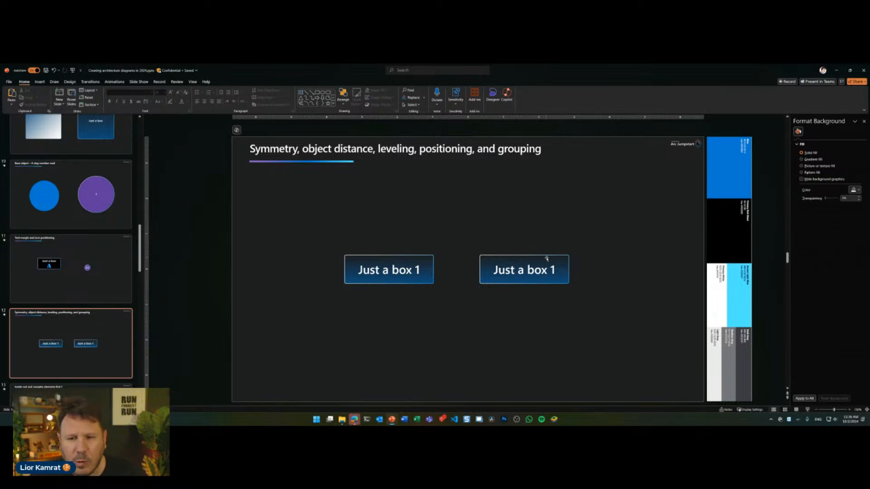
- Change the second box's text to "Just a box 2"
{"action": "left_click", "coordinate": [556, 268]}
{"action": "key", "text": "BackSpace"}
{"action": "type", "text": "2"}
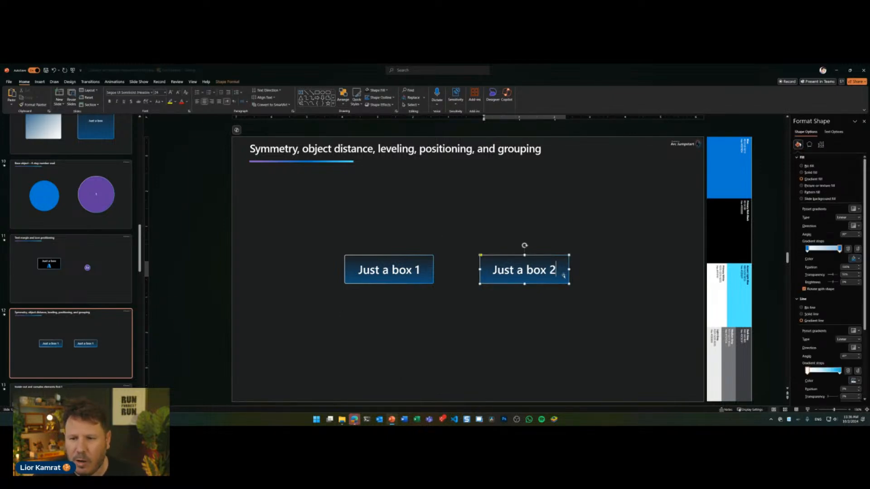
{"action": "left_click", "coordinate": [575, 311]}
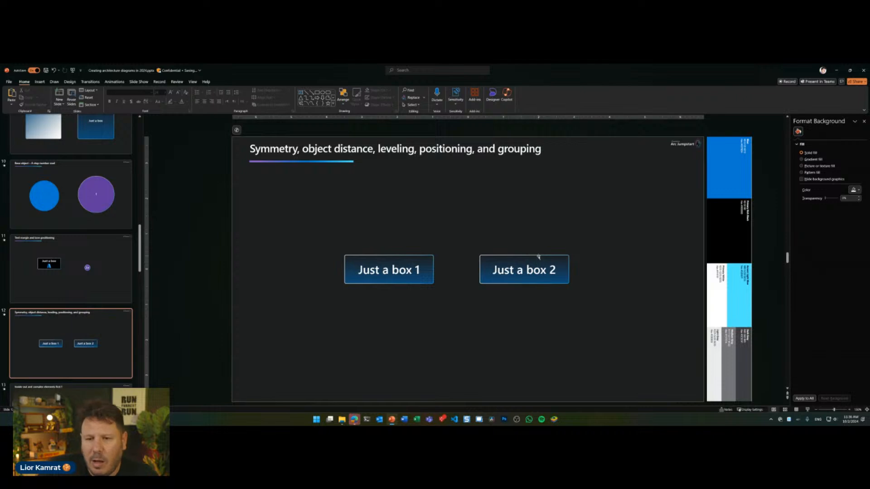
- Shift "Just a box 2" off level and magnify the screen to examine the distance guides around both boxes
{"action": "left_click_drag", "start_coordinate": [538, 256], "coordinate": [559, 239]}
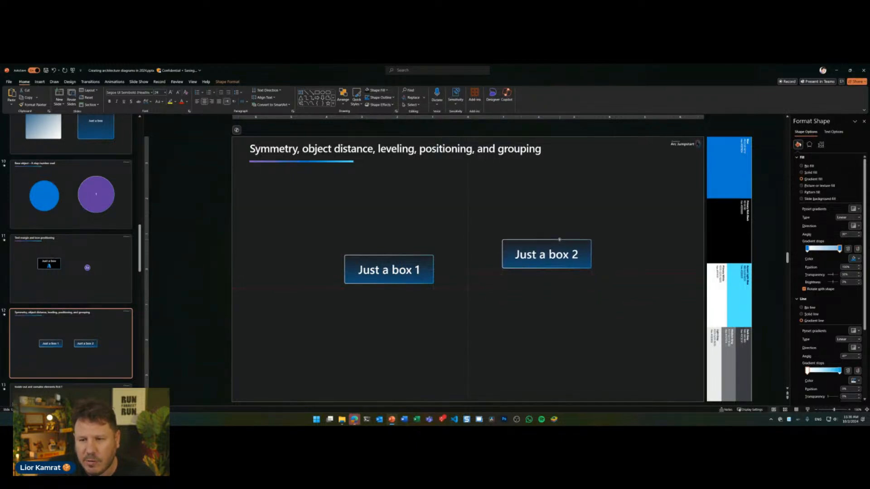
{"action": "key", "text": "ctrl+1"}
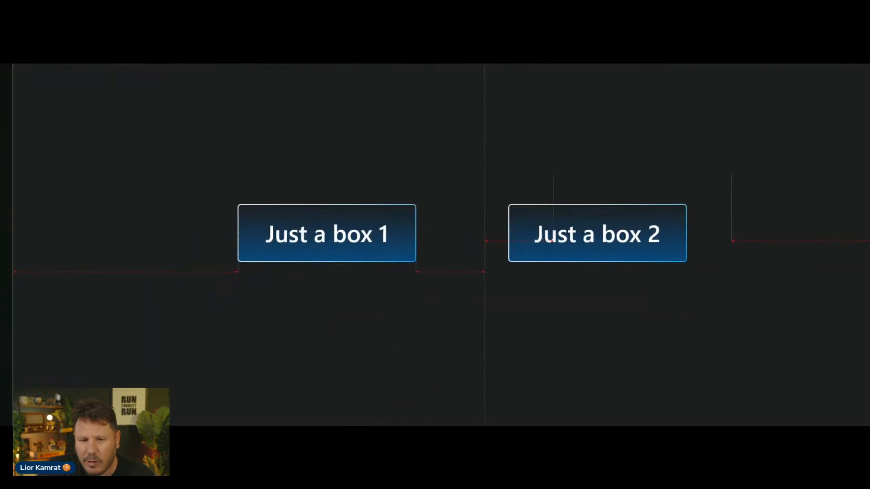
{"action": "left_click", "coordinate": [453, 296]}
{"action": "left_click_drag", "start_coordinate": [412, 286], "coordinate": [475, 286]}
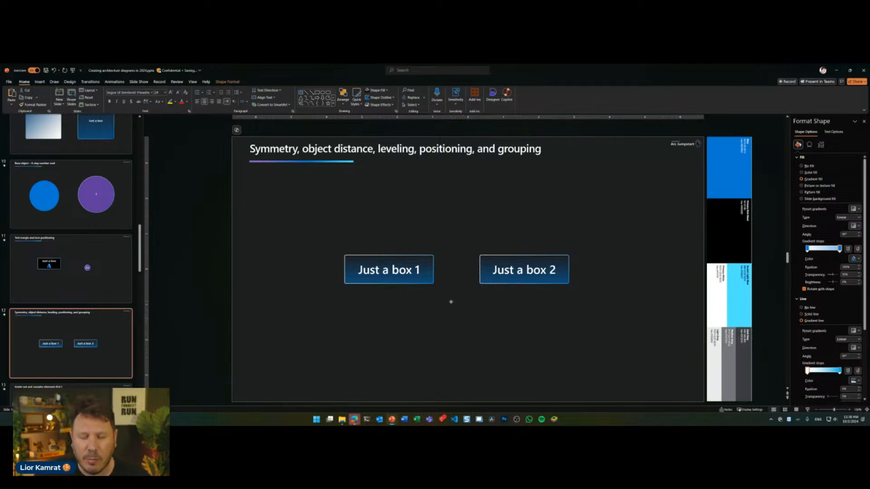
- Position "Just a box 2" level with "Just a box 1" and at an equal distance from the slide's vertical centre line
{"action": "key", "text": "ctrl+y"}
{"action": "left_click_drag", "start_coordinate": [491, 313], "coordinate": [518, 258]}
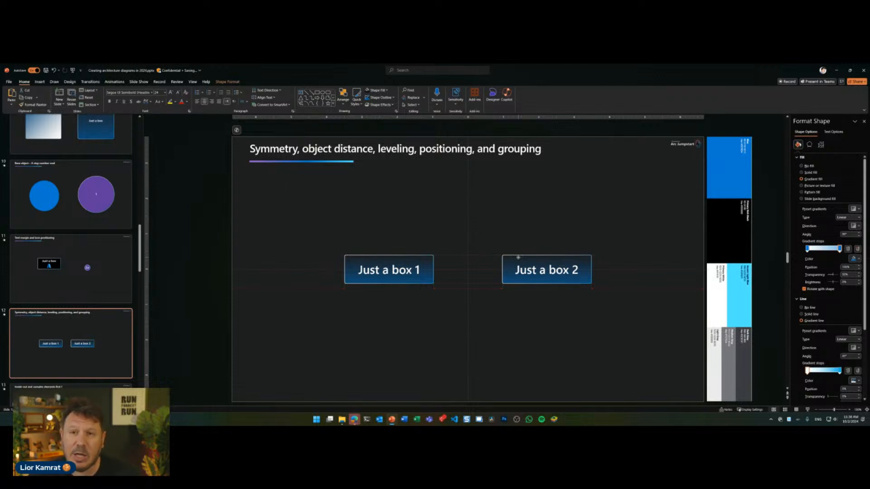
{"action": "mouse_move", "coordinate": [517, 257]}
{"action": "left_mouse_down"}
{"action": "mouse_move", "coordinate": [497, 246]}
{"action": "mouse_move", "coordinate": [500, 260]}
{"action": "mouse_move", "coordinate": [500, 247]}
{"action": "mouse_move", "coordinate": [500, 256]}
{"action": "mouse_move", "coordinate": [519, 259]}
{"action": "left_mouse_up"}
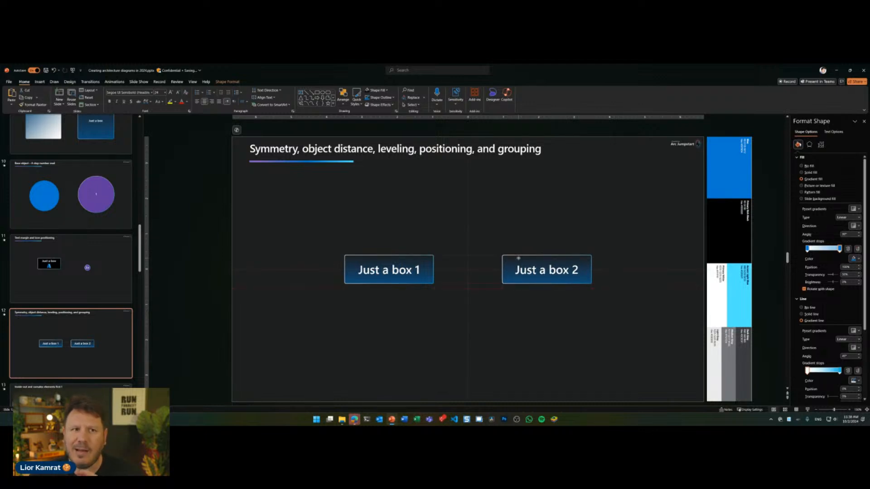
{"action": "left_click_drag", "start_coordinate": [518, 258], "coordinate": [518, 258]}
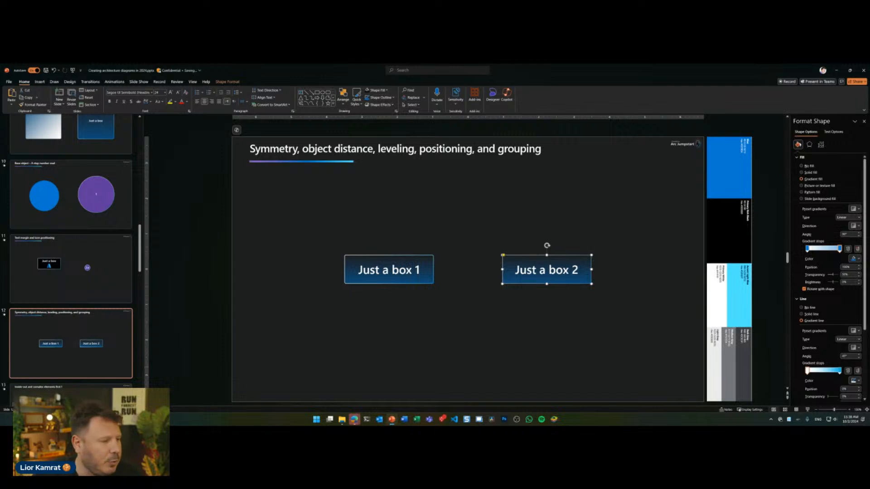
{"action": "left_click", "coordinate": [500, 344]}
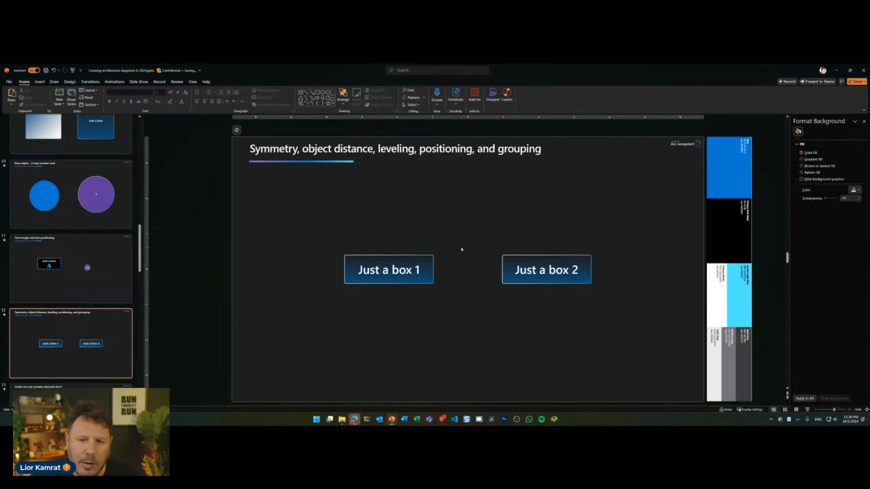
- Move "Just a box 1" near the slide's left edge and place "Just a box 2" level beside it with a small gap
{"action": "left_click_drag", "start_coordinate": [458, 243], "coordinate": [293, 312]}
{"action": "left_click_drag", "start_coordinate": [379, 262], "coordinate": [286, 262]}
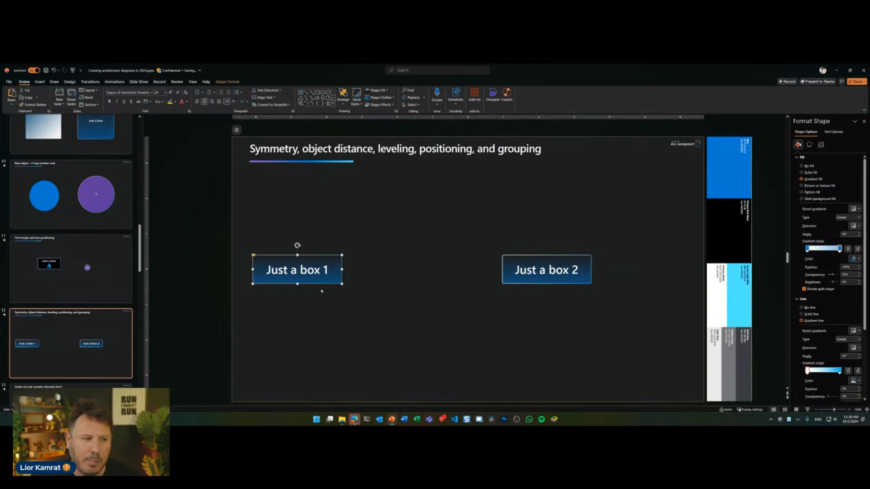
{"action": "left_click_drag", "start_coordinate": [502, 257], "coordinate": [380, 259]}
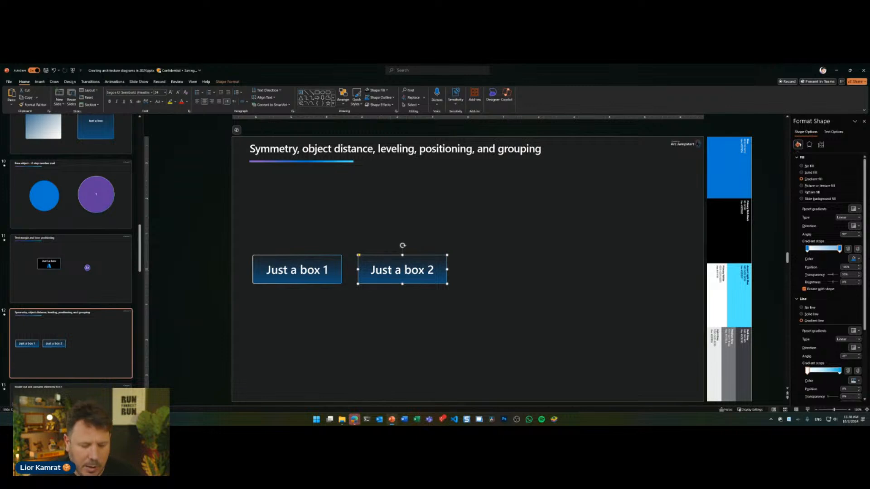
- Duplicate "Just a box 2" twice and extend the row to four level boxes with equal gaps
{"action": "key", "text": "ctrl+d"}
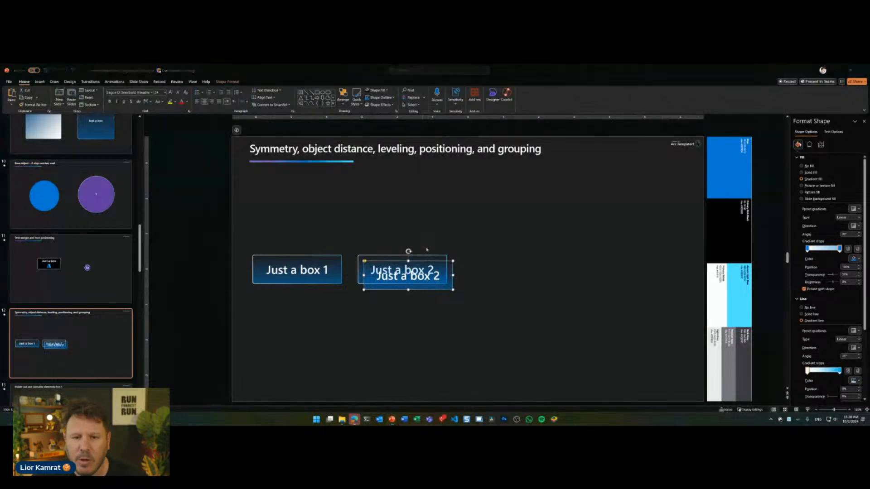
{"action": "left_click_drag", "start_coordinate": [436, 263], "coordinate": [535, 257]}
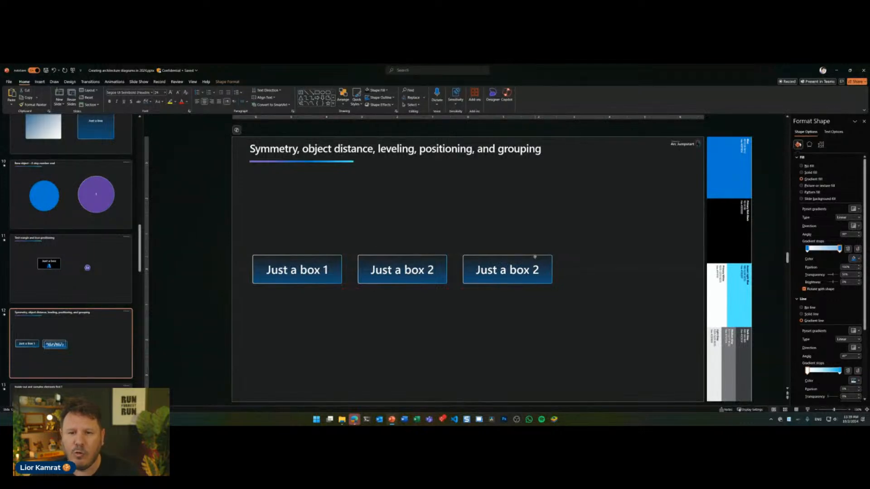
{"action": "left_click_drag", "start_coordinate": [535, 257], "coordinate": [535, 257]}
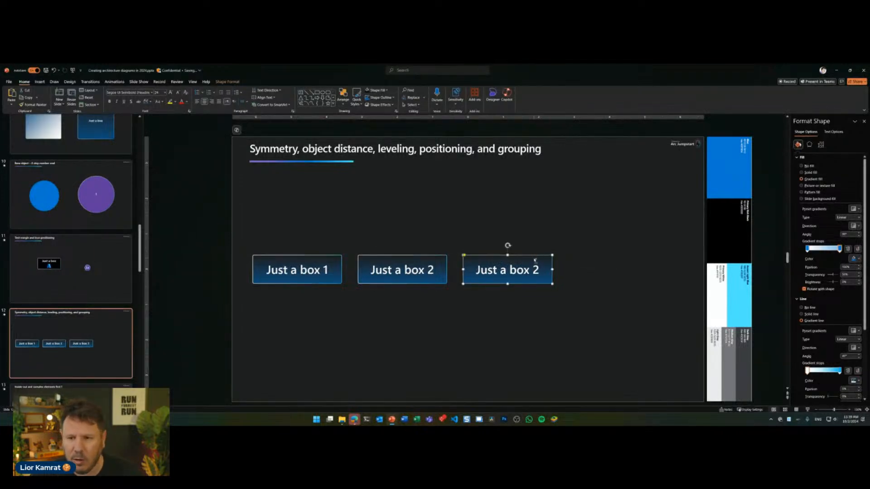
{"action": "key", "text": "ctrl+d"}
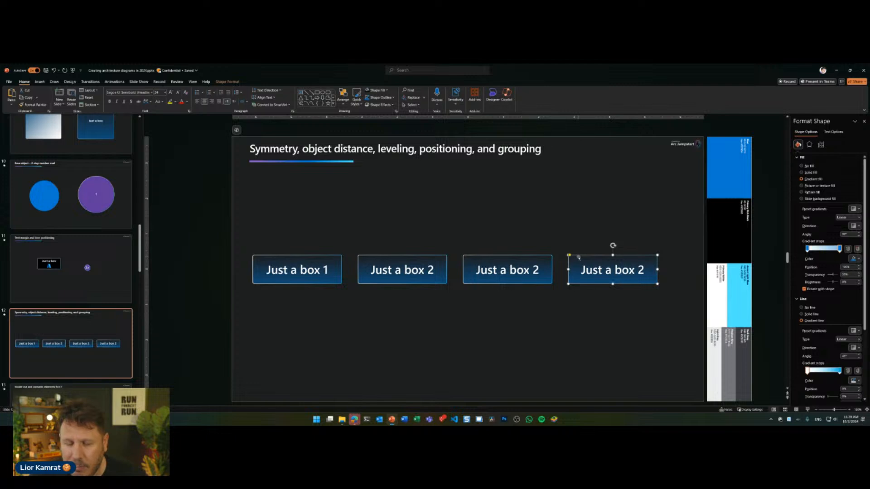
{"action": "key", "text": "Escape"}
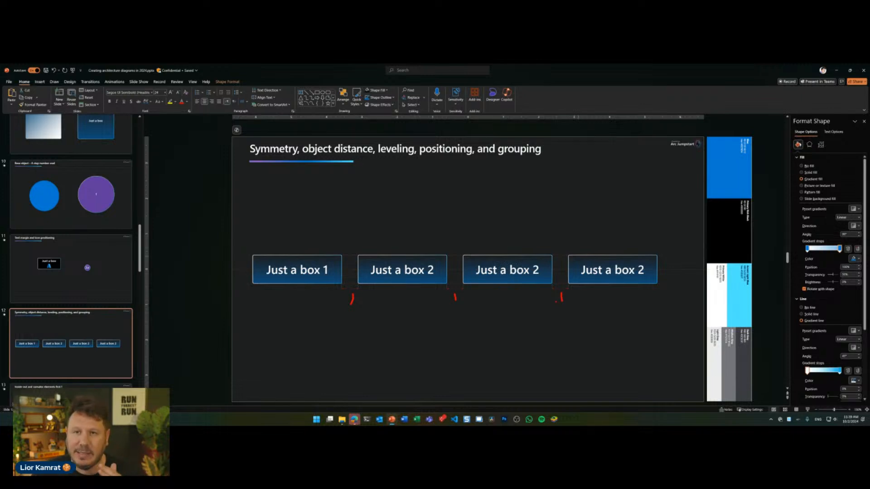
{"action": "key", "text": "Escape"}
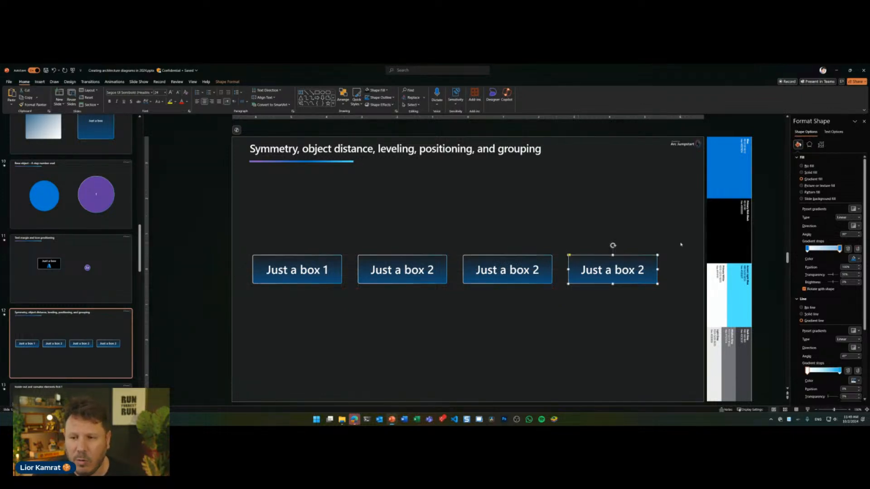
{"action": "left_click", "coordinate": [679, 245]}
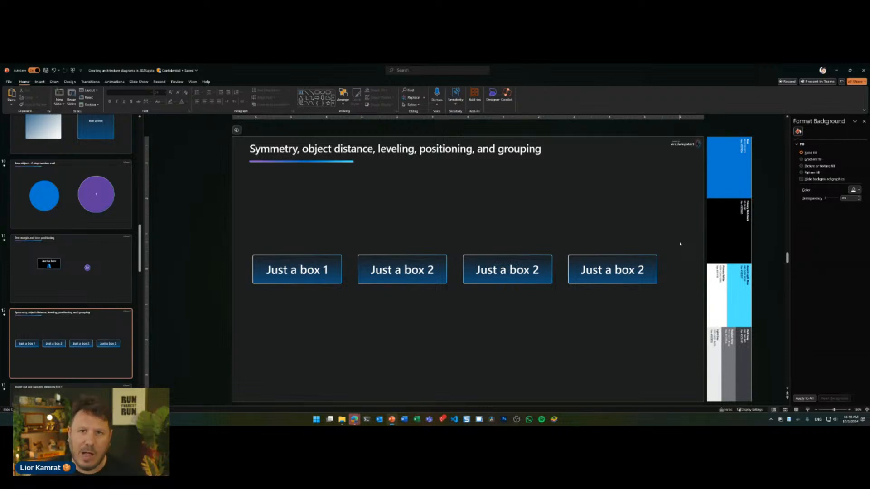
- Select all four boxes in the row and group them as one object
{"action": "left_click_drag", "start_coordinate": [672, 233], "coordinate": [204, 316]}
{"action": "key", "text": "ctrl+g"}
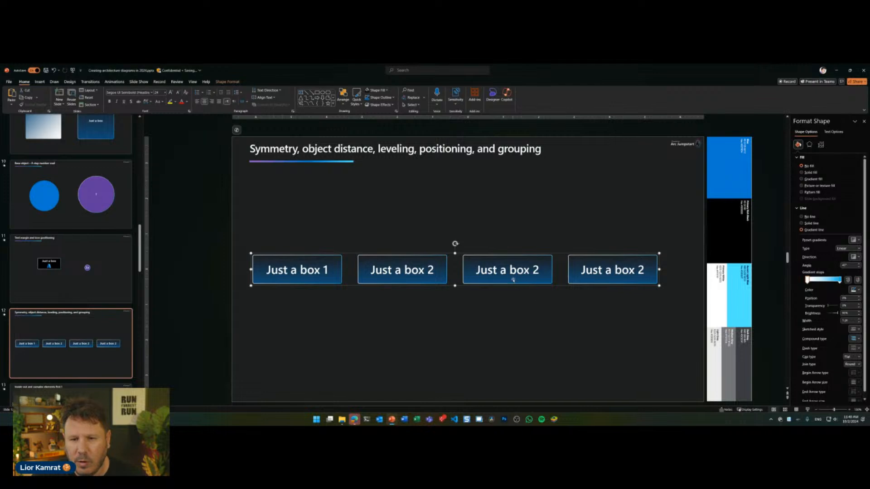
{"action": "mouse_move", "coordinate": [506, 281]}
{"action": "left_mouse_down"}
{"action": "mouse_move", "coordinate": [517, 287]}
{"action": "mouse_move", "coordinate": [516, 280]}
{"action": "left_mouse_up"}
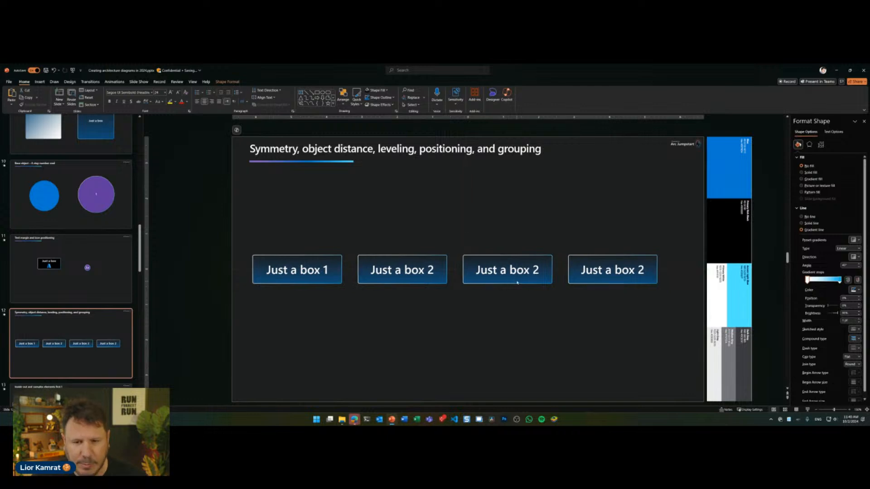
- Magnify the grouped row and sketch temporary arrows pointing left and up to examine how the group can be positioned
{"action": "key", "text": "ctrl+1"}
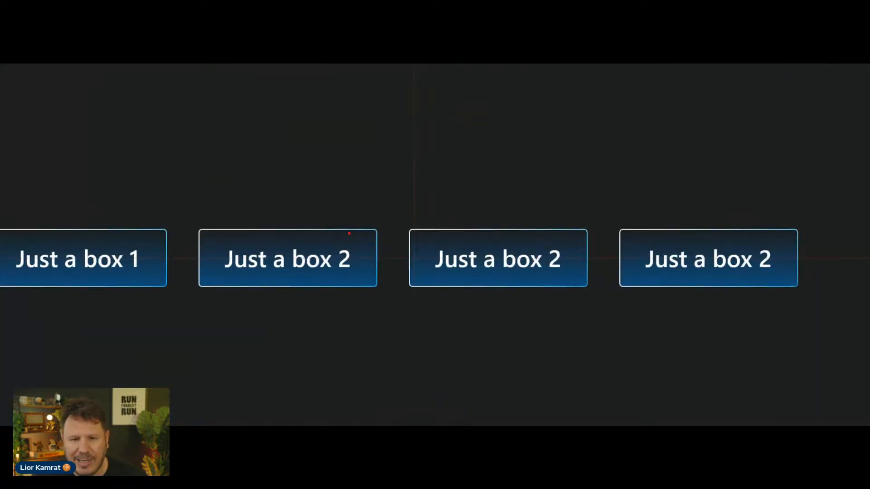
{"action": "mouse_move", "coordinate": [391, 203]}
{"action": "left_mouse_down"}
{"action": "mouse_move", "coordinate": [287, 192]}
{"action": "mouse_move", "coordinate": [296, 211]}
{"action": "left_mouse_up"}
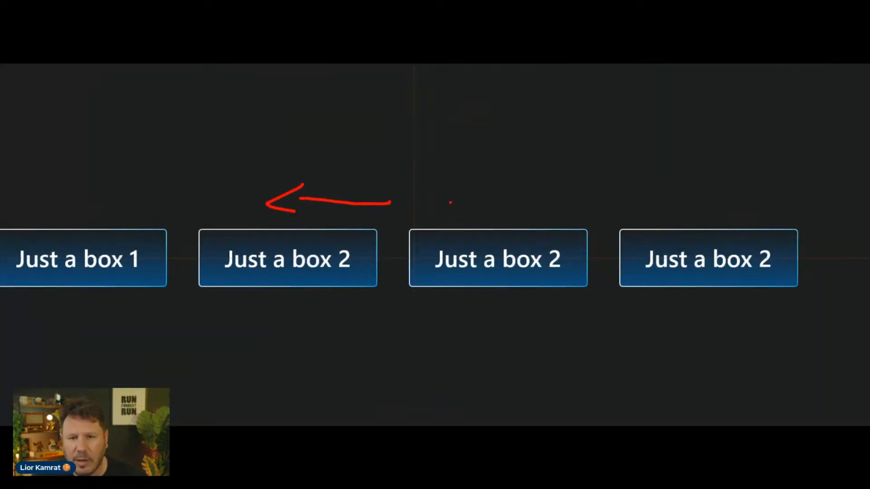
{"action": "mouse_move", "coordinate": [450, 202]}
{"action": "left_mouse_down"}
{"action": "mouse_move", "coordinate": [426, 119]}
{"action": "mouse_move", "coordinate": [454, 139]}
{"action": "left_mouse_up"}
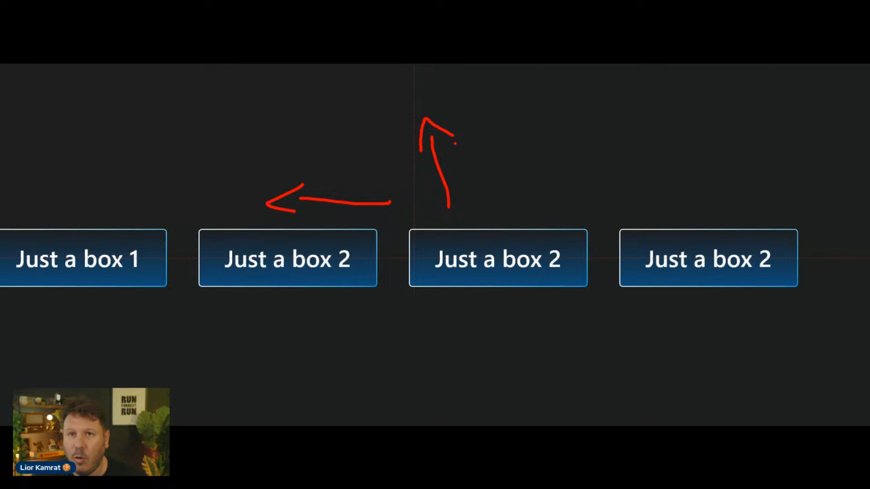
{"action": "key", "text": "Escape"}
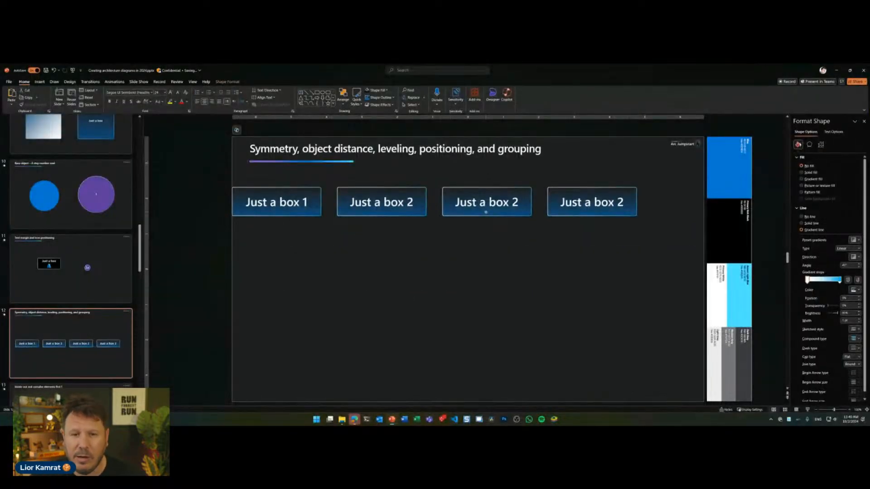
- Move the grouped four-box row to the middle of the slide and delete its third and fourth boxes
{"action": "left_click_drag", "start_coordinate": [485, 212], "coordinate": [510, 278]}
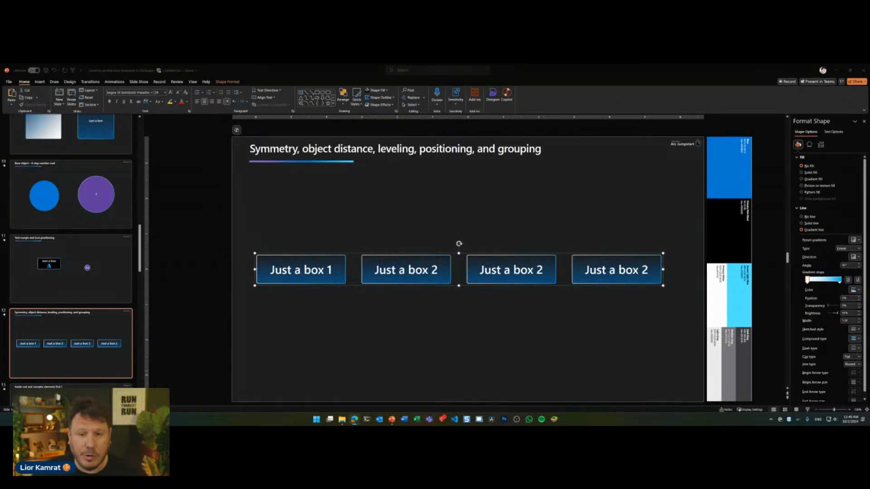
{"action": "left_click", "coordinate": [509, 311]}
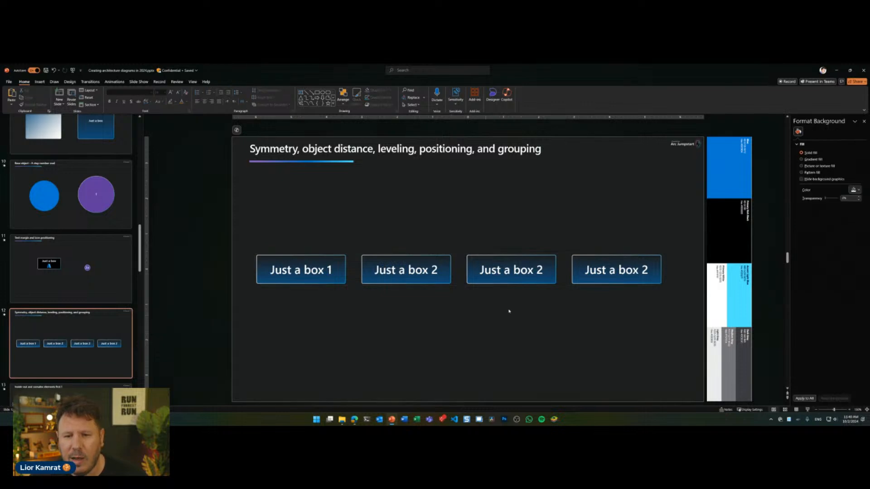
{"action": "left_click", "coordinate": [578, 281]}
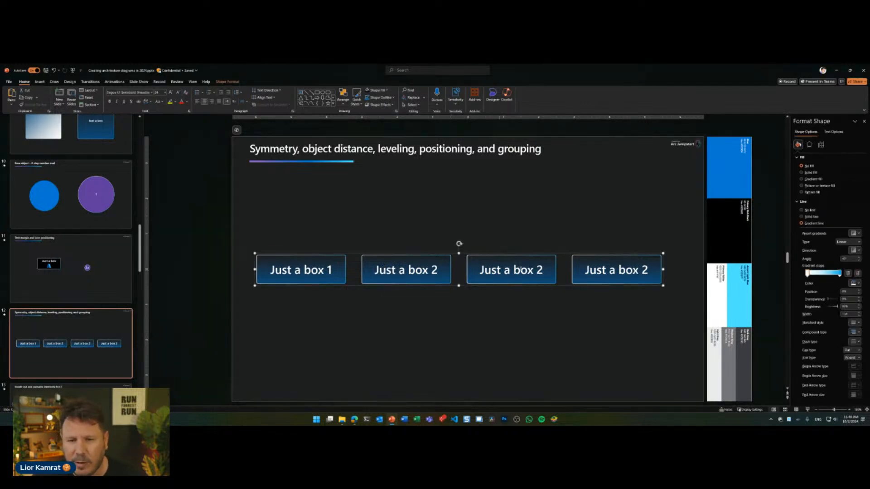
{"action": "left_click", "coordinate": [557, 295]}
{"action": "left_click", "coordinate": [553, 277]}
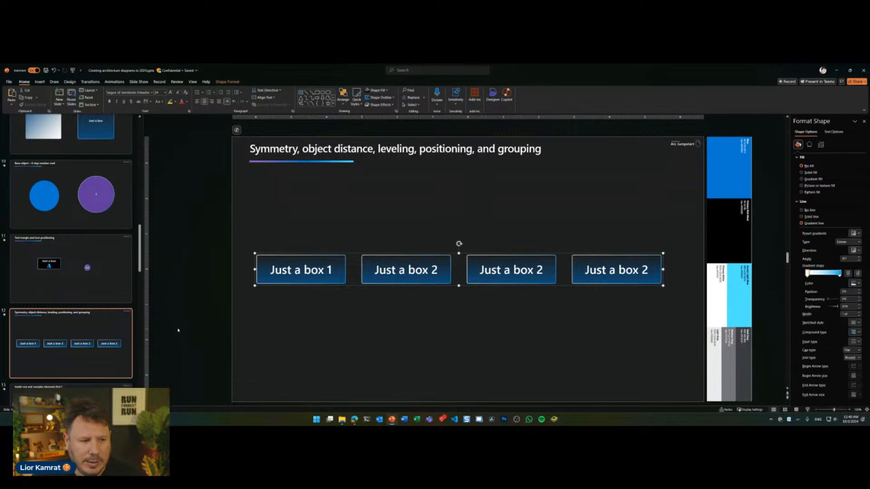
{"action": "left_click", "coordinate": [555, 263]}
{"action": "key", "text": "Delete"}
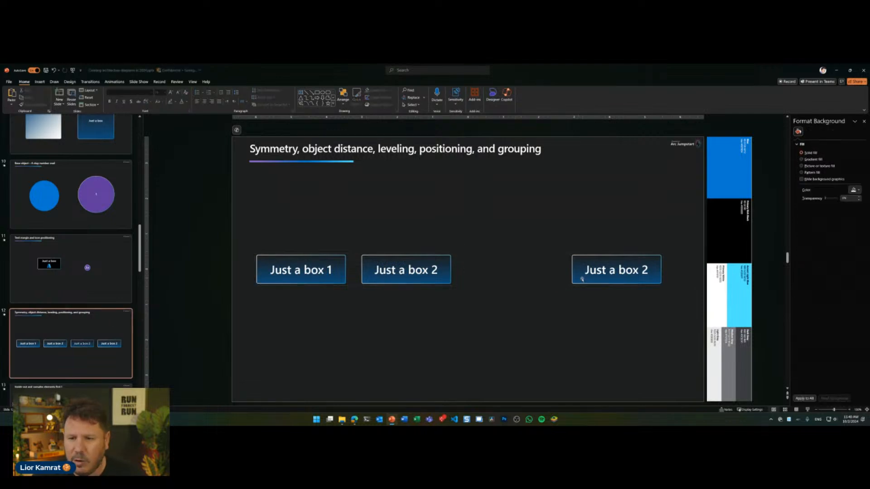
{"action": "left_click", "coordinate": [580, 280]}
{"action": "left_click", "coordinate": [579, 281]}
{"action": "key", "text": "Delete"}
- Ungroup the two remaining boxes, "Just a box 1" and "Just a box 2", and deselect them
{"action": "left_click", "coordinate": [408, 260]}
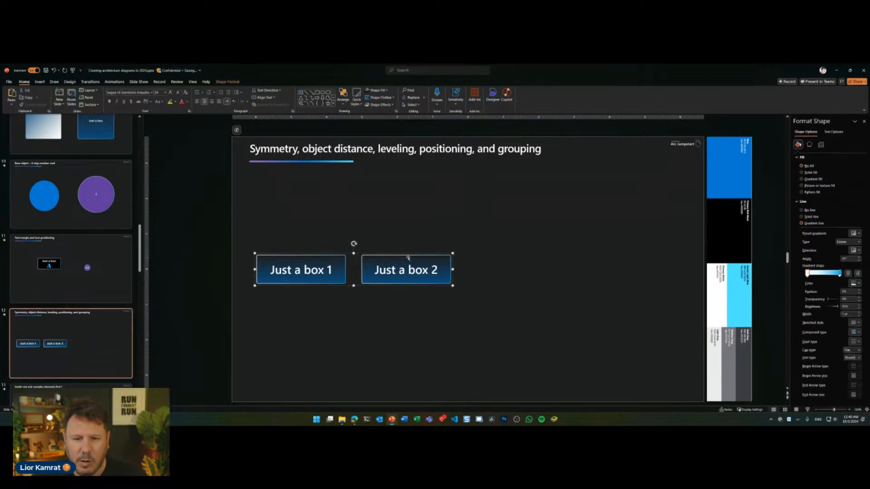
{"action": "key", "text": "ctrl+shift+g"}
{"action": "scroll", "coordinate": [398, 291], "scroll_direction": "up", "scroll_amount": 1}
{"action": "left_click", "coordinate": [401, 312]}
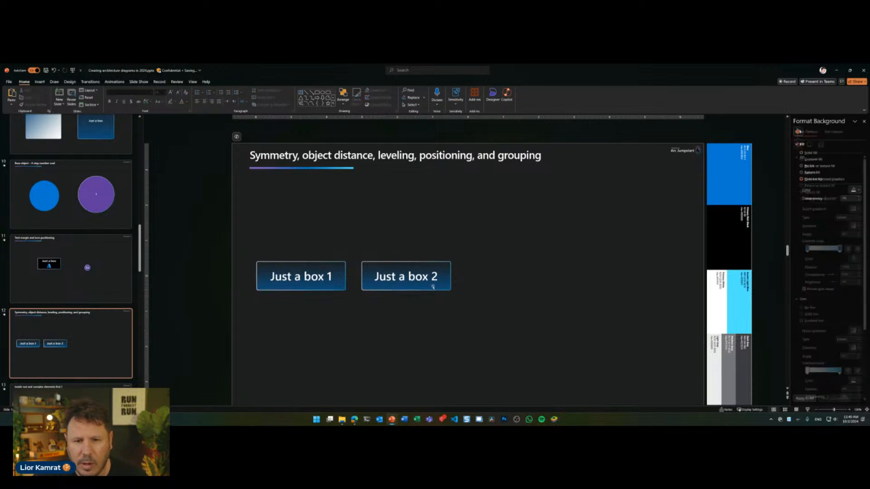
- Move "Just a box 1" to the right of "Just a box 2" and stretch it upward to about twice its height
{"action": "left_click_drag", "start_coordinate": [482, 240], "coordinate": [207, 336]}
{"action": "double_click", "coordinate": [329, 277]}
{"action": "left_click_drag", "start_coordinate": [334, 288], "coordinate": [552, 288]}
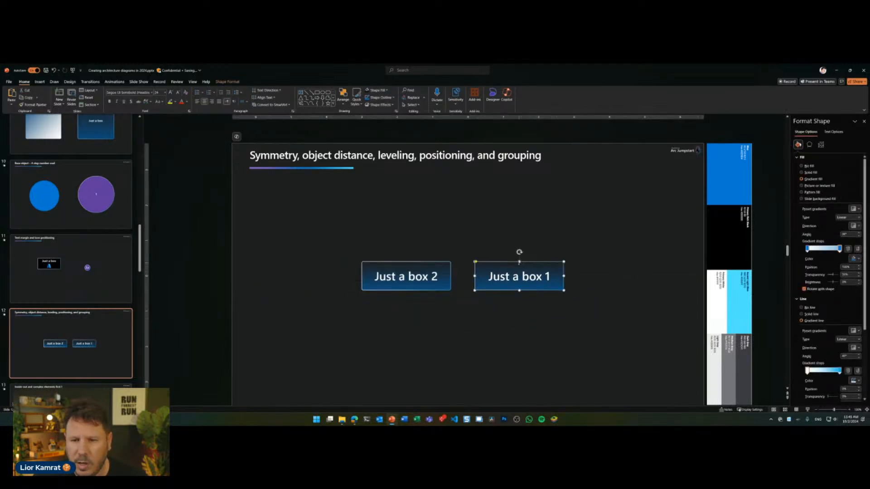
{"action": "left_click_drag", "start_coordinate": [519, 261], "coordinate": [519, 231]}
{"action": "left_click", "coordinate": [536, 327]}
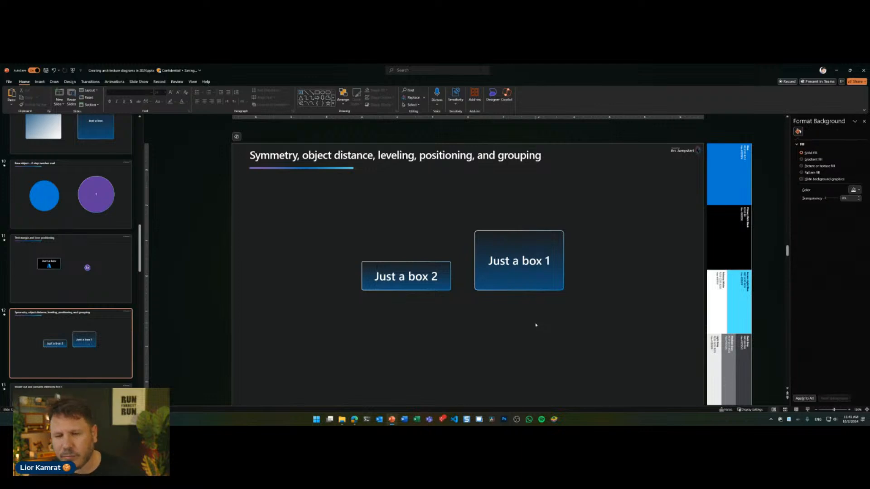
- Open the Azure Monitor pipeline slide, magnify the diagram and outline the Cloud pipeline cylinder with a temporary red rectangle
{"action": "scroll", "coordinate": [96, 280], "scroll_direction": "up", "scroll_amount": 10}
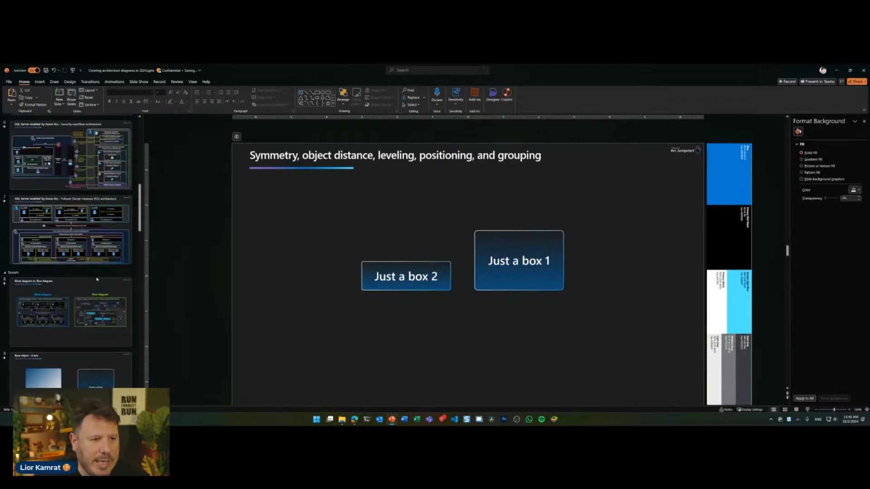
{"action": "scroll", "coordinate": [96, 280], "scroll_direction": "up", "scroll_amount": 4}
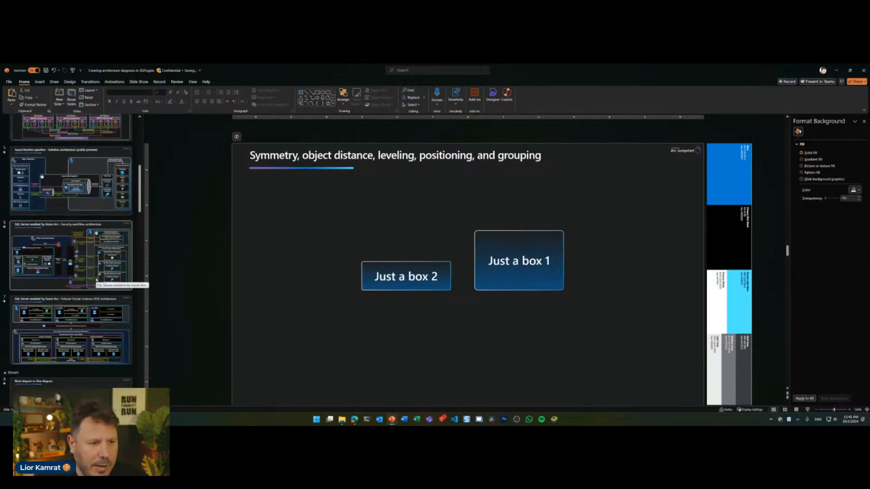
{"action": "scroll", "coordinate": [97, 279], "scroll_direction": "up", "scroll_amount": 1}
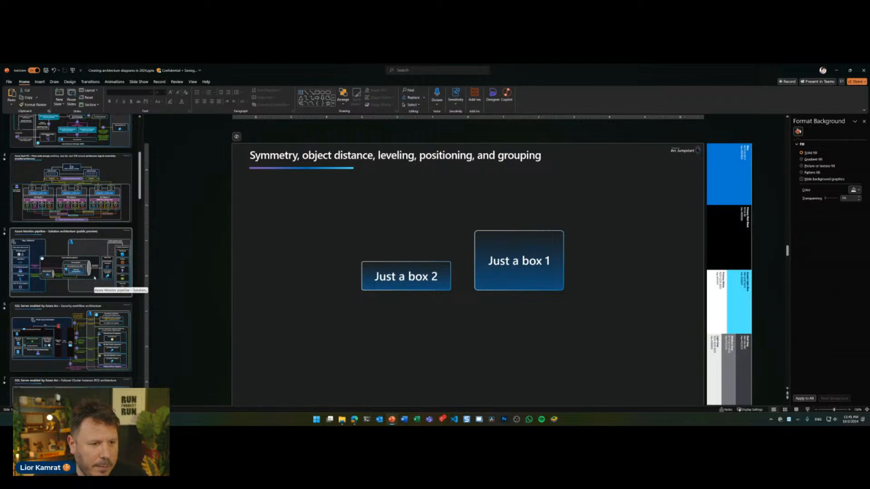
{"action": "left_click", "coordinate": [95, 278]}
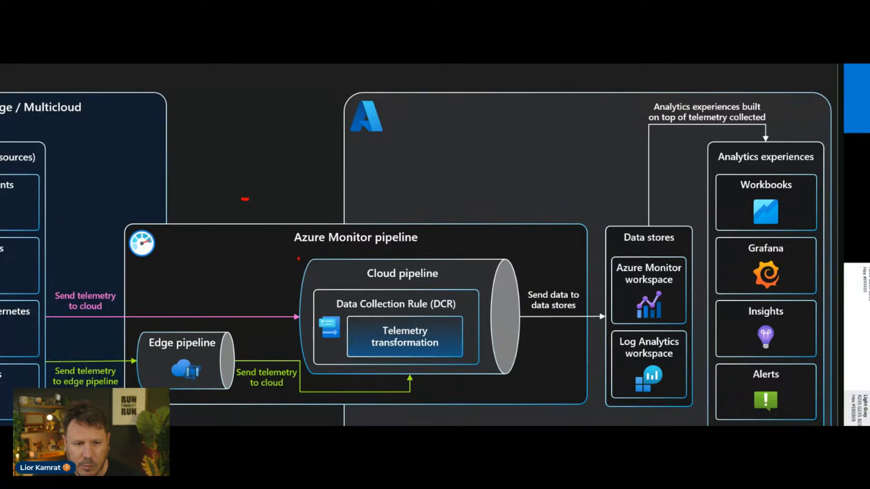
{"action": "mouse_move", "coordinate": [297, 259]}
{"action": "left_mouse_down"}
{"action": "mouse_move", "coordinate": [311, 274]}
{"action": "mouse_move", "coordinate": [535, 357]}
{"action": "mouse_move", "coordinate": [521, 374]}
{"action": "left_mouse_up"}
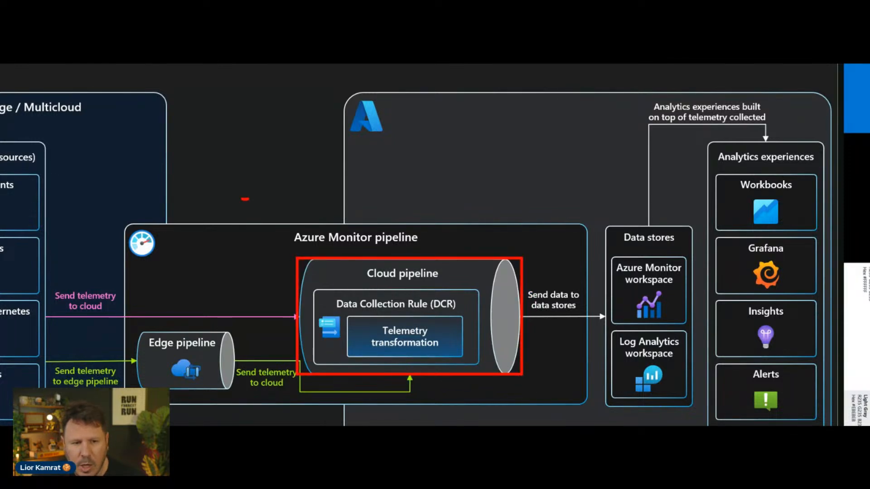
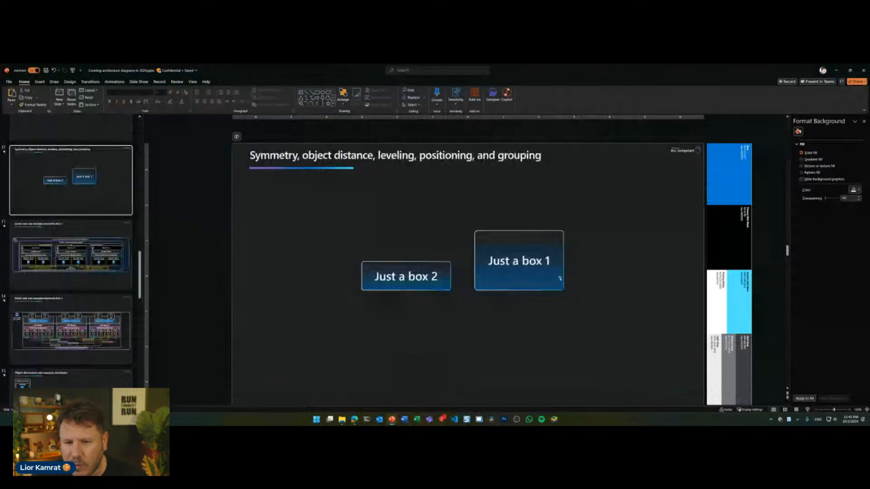
- On the symmetry slide, lower the tall "Just a box 1" to slightly below the level of "Just a box 2" and narrow their gap
{"action": "left_click_drag", "start_coordinate": [560, 278], "coordinate": [560, 294]}
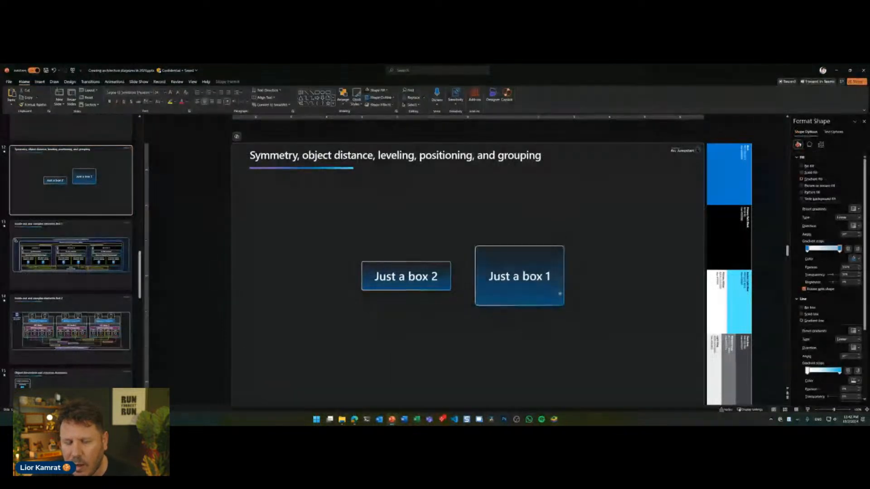
{"action": "key", "text": "ctrl+z"}
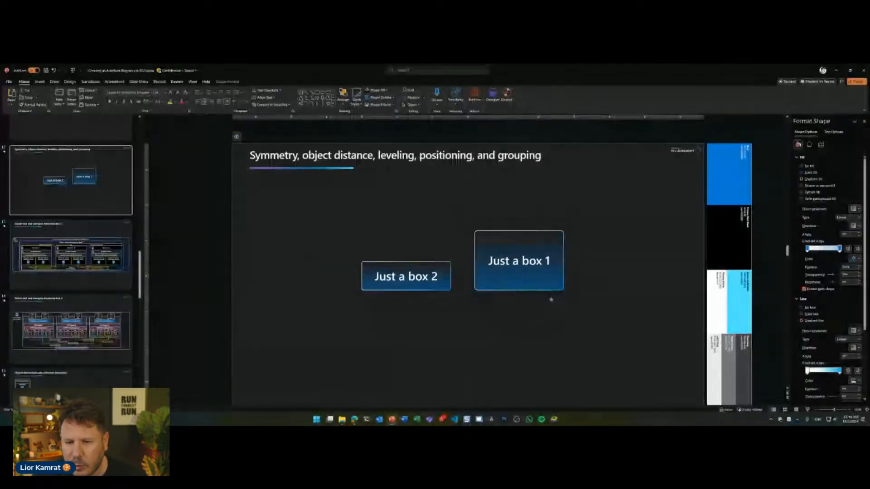
{"action": "left_click_drag", "start_coordinate": [555, 269], "coordinate": [549, 296]}
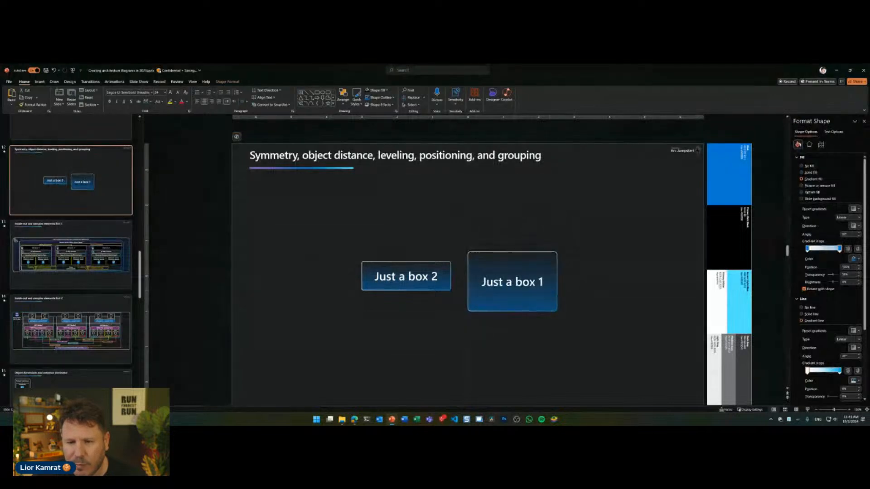
- Sketch a temporary line across the gap between the two boxes and outlines on both boxes, clearing the marks when done
{"action": "left_click_drag", "start_coordinate": [468, 277], "coordinate": [456, 277]}
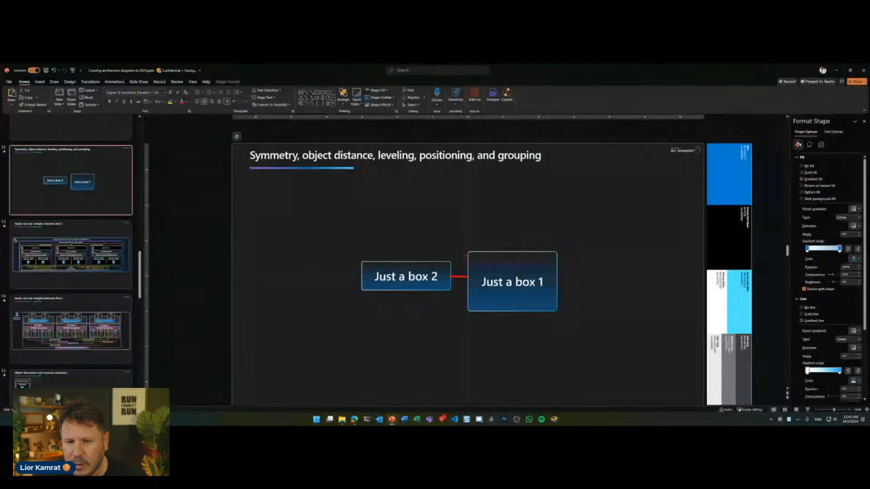
{"action": "mouse_move", "coordinate": [468, 256]}
{"action": "left_mouse_down"}
{"action": "mouse_move", "coordinate": [539, 269]}
{"action": "mouse_move", "coordinate": [490, 256]}
{"action": "left_mouse_up"}
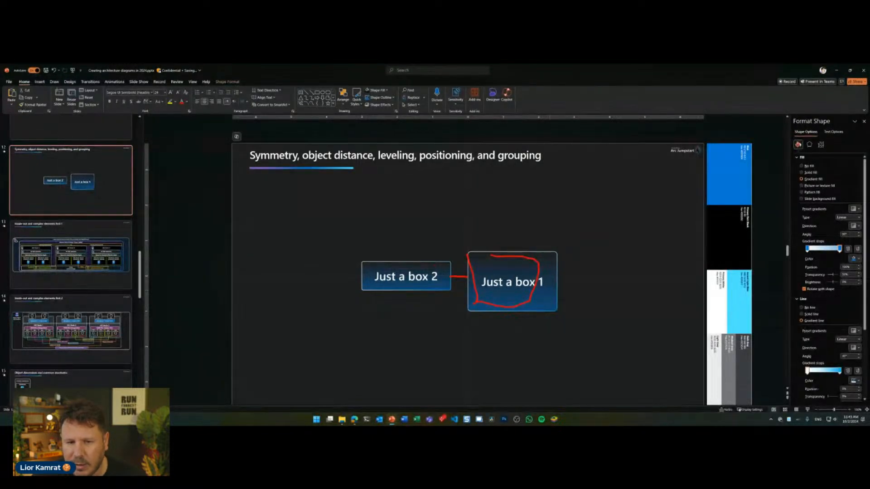
{"action": "mouse_move", "coordinate": [363, 263]}
{"action": "left_mouse_down"}
{"action": "mouse_move", "coordinate": [449, 268]}
{"action": "mouse_move", "coordinate": [376, 290]}
{"action": "mouse_move", "coordinate": [370, 270]}
{"action": "left_mouse_up"}
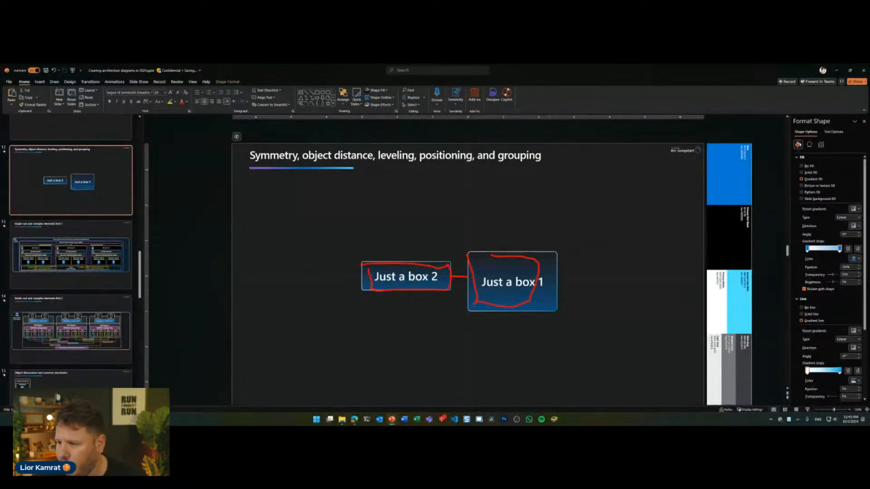
{"action": "key", "text": "Escape"}
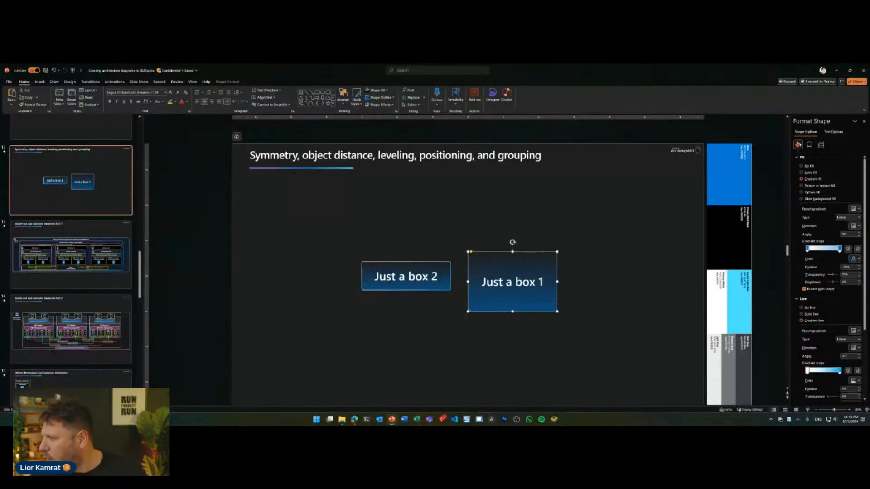
{"action": "left_click", "coordinate": [438, 237]}
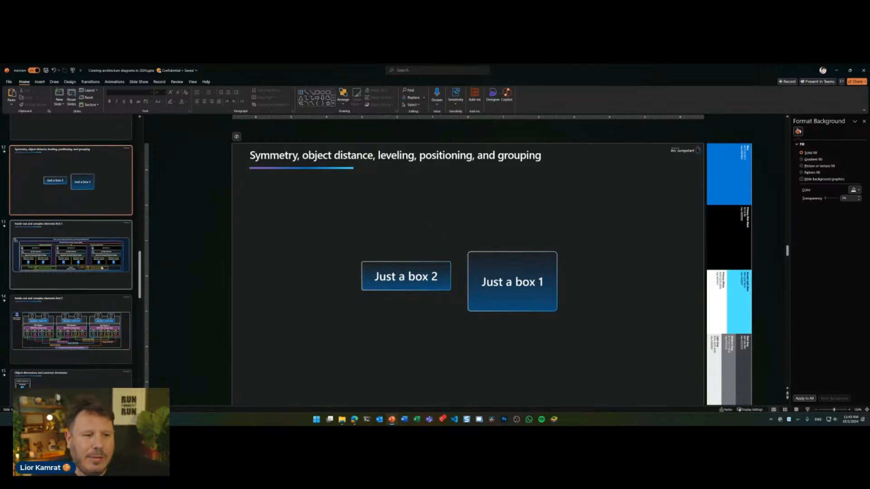
- Open the "Inside-out and complex elements first 1" slide and mark SQL Server B's nested elements from the innermost SQL icon outward
{"action": "left_click", "coordinate": [100, 266]}
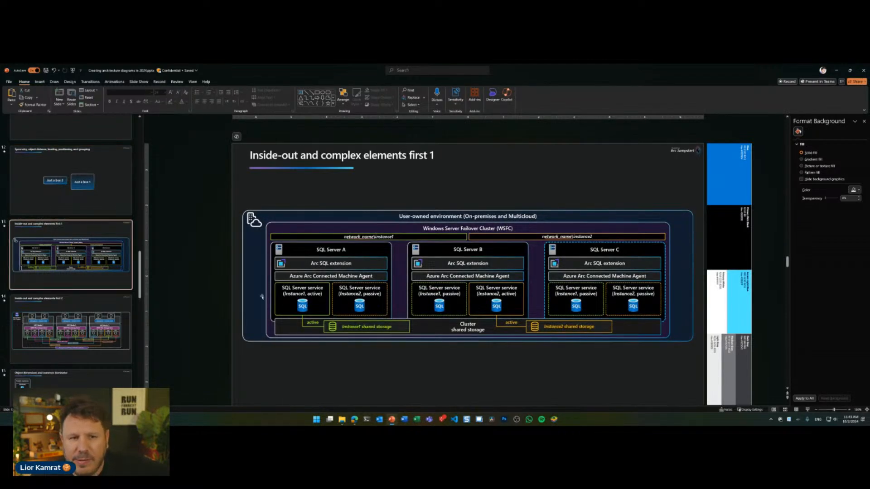
{"action": "scroll", "coordinate": [363, 345], "scroll_direction": "down", "scroll_amount": 1}
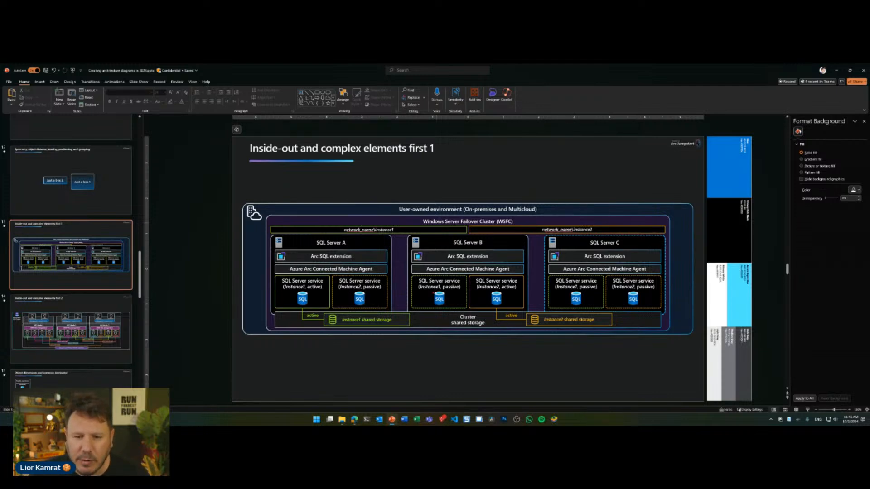
{"action": "left_click_drag", "start_coordinate": [435, 302], "coordinate": [446, 304]}
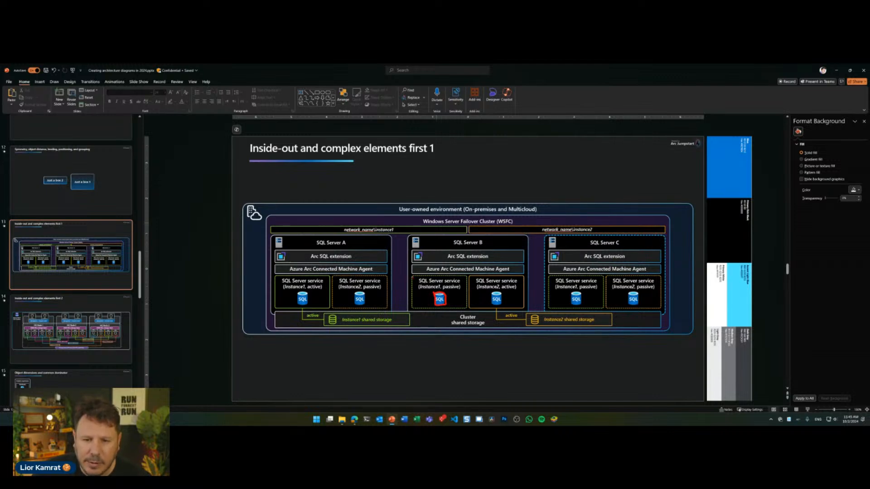
{"action": "mouse_move", "coordinate": [413, 277]}
{"action": "left_mouse_down"}
{"action": "mouse_move", "coordinate": [415, 310]}
{"action": "mouse_move", "coordinate": [461, 311]}
{"action": "mouse_move", "coordinate": [467, 283]}
{"action": "mouse_move", "coordinate": [413, 275]}
{"action": "left_mouse_up"}
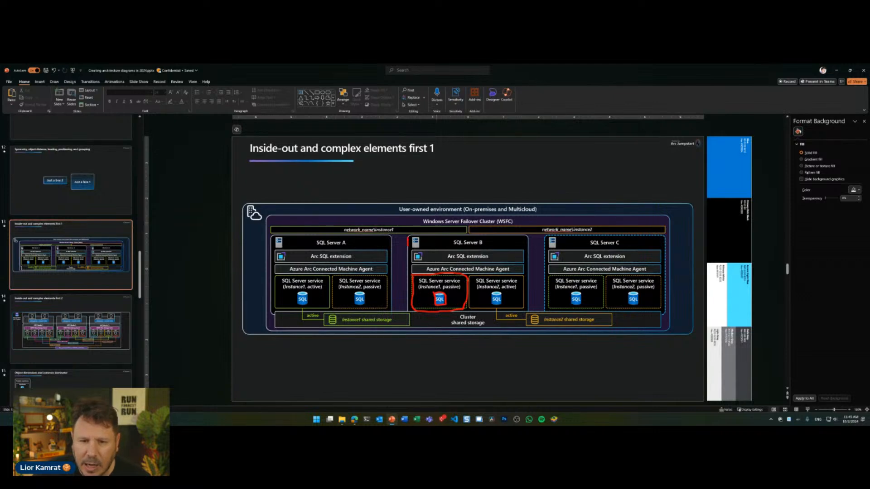
{"action": "mouse_move", "coordinate": [407, 247]}
{"action": "left_mouse_down"}
{"action": "mouse_move", "coordinate": [405, 310]}
{"action": "mouse_move", "coordinate": [523, 310]}
{"action": "left_mouse_up"}
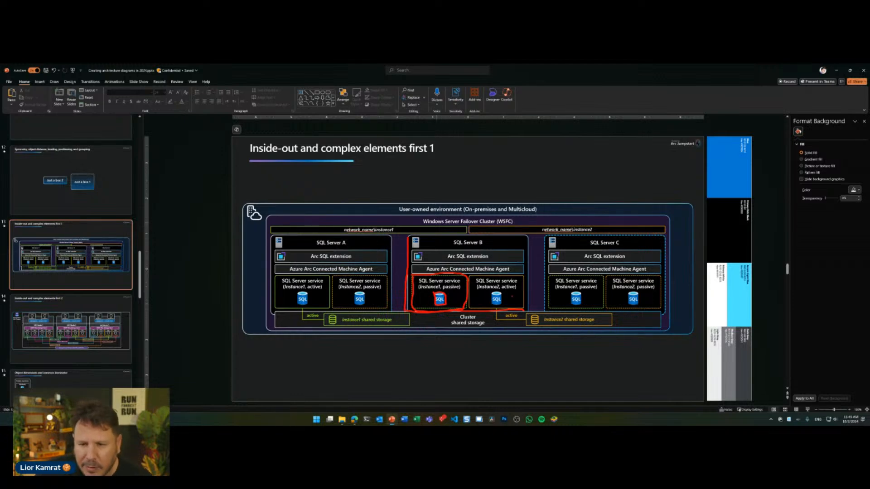
{"action": "mouse_move", "coordinate": [417, 232]}
{"action": "left_mouse_down"}
{"action": "mouse_move", "coordinate": [521, 236]}
{"action": "mouse_move", "coordinate": [527, 310]}
{"action": "left_mouse_up"}
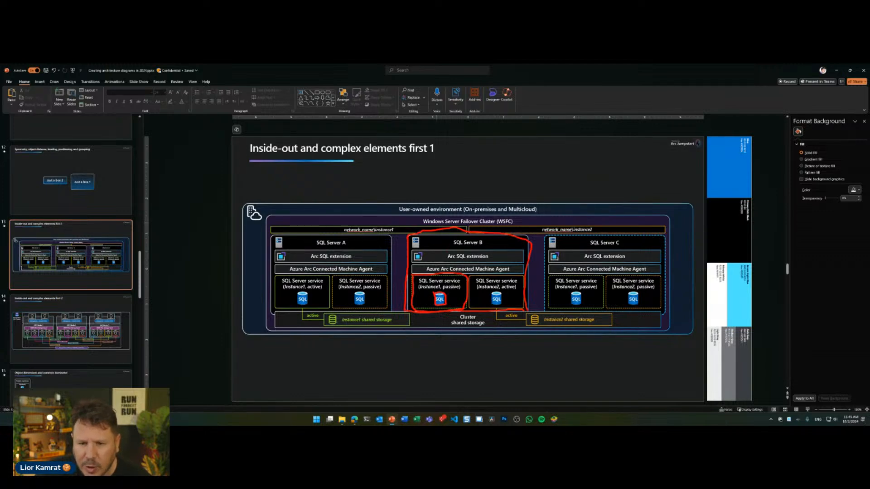
{"action": "mouse_move", "coordinate": [469, 279]}
{"action": "left_mouse_down"}
{"action": "mouse_move", "coordinate": [469, 310]}
{"action": "mouse_move", "coordinate": [522, 295]}
{"action": "mouse_move", "coordinate": [479, 277]}
{"action": "mouse_move", "coordinate": [491, 305]}
{"action": "mouse_move", "coordinate": [510, 296]}
{"action": "mouse_move", "coordinate": [489, 292]}
{"action": "left_mouse_up"}
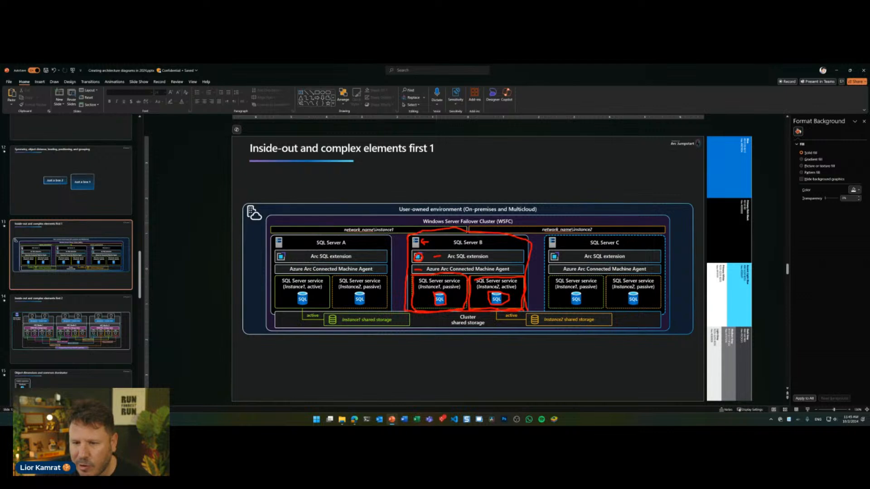
- Outline SQL Server C and SQL Server A in temporary ink and mark the network name bars, environment titles and shared storage elements
{"action": "mouse_move", "coordinate": [550, 237]}
{"action": "left_mouse_down"}
{"action": "mouse_move", "coordinate": [546, 312]}
{"action": "mouse_move", "coordinate": [636, 234]}
{"action": "mouse_move", "coordinate": [551, 237]}
{"action": "left_mouse_up"}
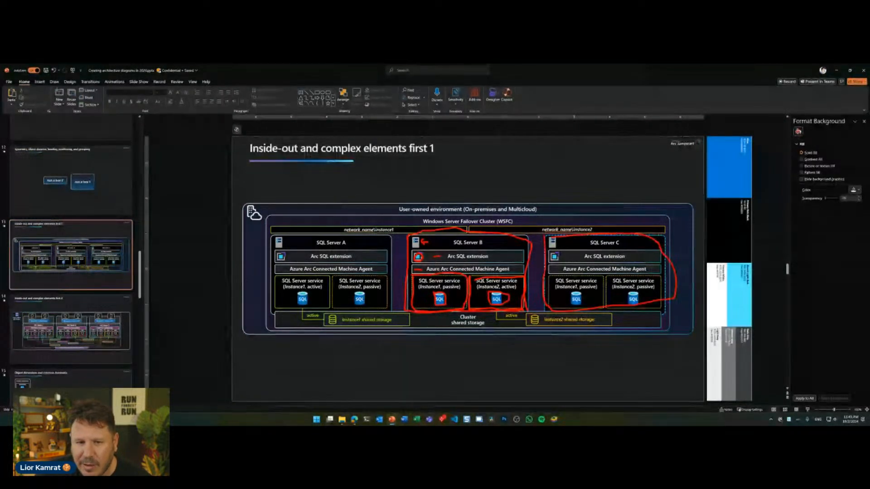
{"action": "mouse_move", "coordinate": [392, 236]}
{"action": "left_mouse_down"}
{"action": "mouse_move", "coordinate": [394, 309]}
{"action": "mouse_move", "coordinate": [276, 308]}
{"action": "mouse_move", "coordinate": [319, 231]}
{"action": "mouse_move", "coordinate": [391, 239]}
{"action": "left_mouse_up"}
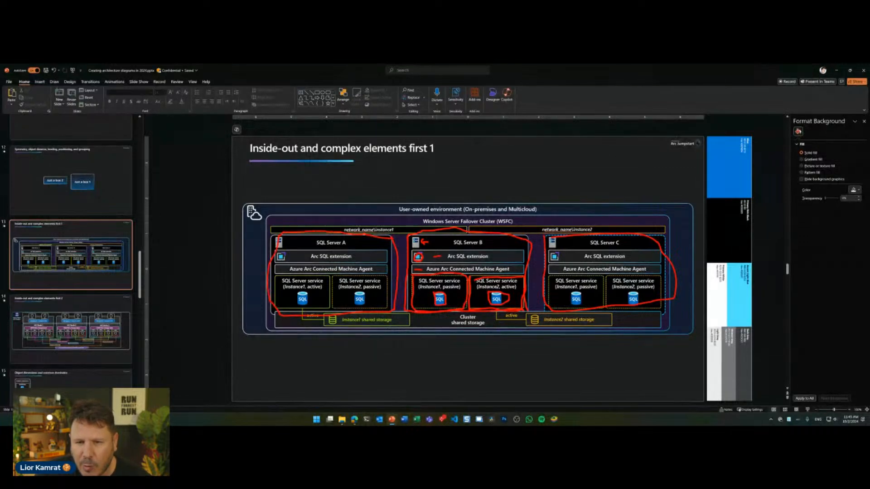
{"action": "left_click_drag", "start_coordinate": [521, 229], "coordinate": [531, 228]}
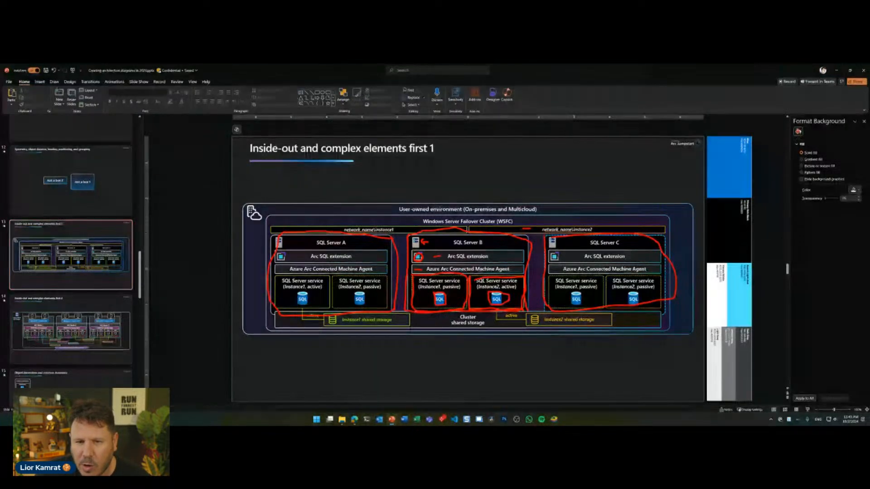
{"action": "mouse_move", "coordinate": [399, 230]}
{"action": "left_mouse_down"}
{"action": "mouse_move", "coordinate": [419, 223]}
{"action": "mouse_move", "coordinate": [395, 210]}
{"action": "left_mouse_up"}
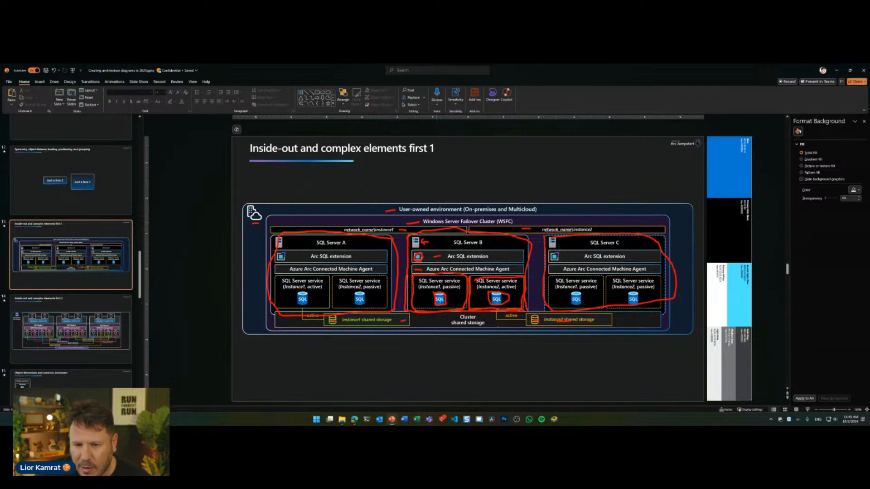
{"action": "left_click_drag", "start_coordinate": [498, 326], "coordinate": [507, 321]}
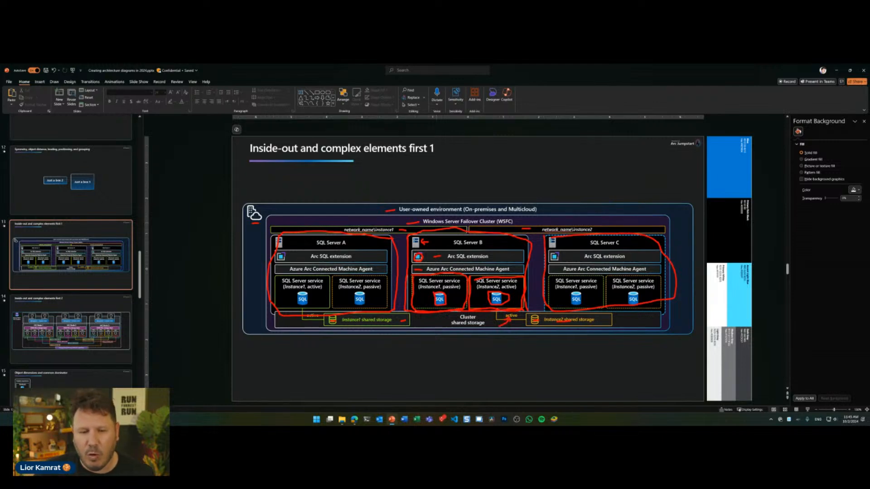
- Open the "Inside-out and complex elements first 2" slide and move the whole HCI cluster diagram up to just below the slide title
{"action": "left_click_drag", "start_coordinate": [309, 325], "coordinate": [317, 326]}
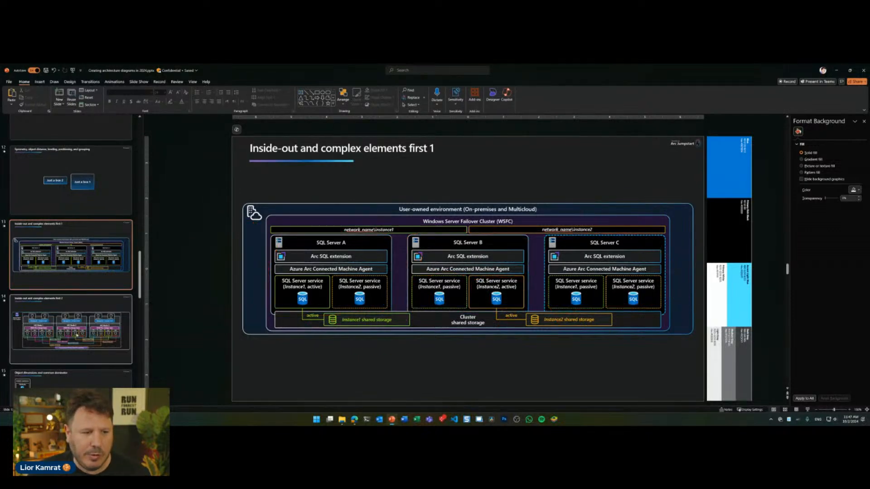
{"action": "left_click", "coordinate": [71, 329]}
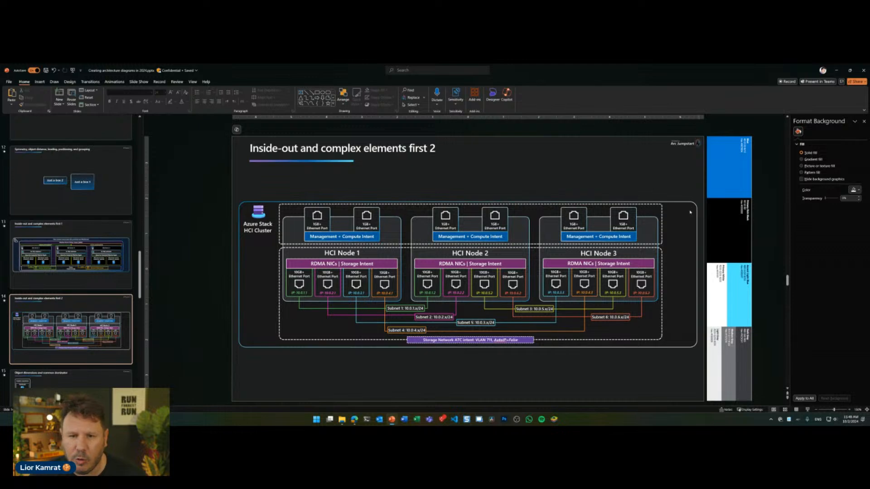
{"action": "left_click_drag", "start_coordinate": [700, 190], "coordinate": [186, 386]}
{"action": "left_click_drag", "start_coordinate": [375, 348], "coordinate": [375, 318]}
{"action": "left_click", "coordinate": [439, 366]}
- Copy the port icon of HCI Node 2's second 10GB+ Ethernet Port and place the copy in the empty area below the diagram
{"action": "left_click", "coordinate": [465, 269]}
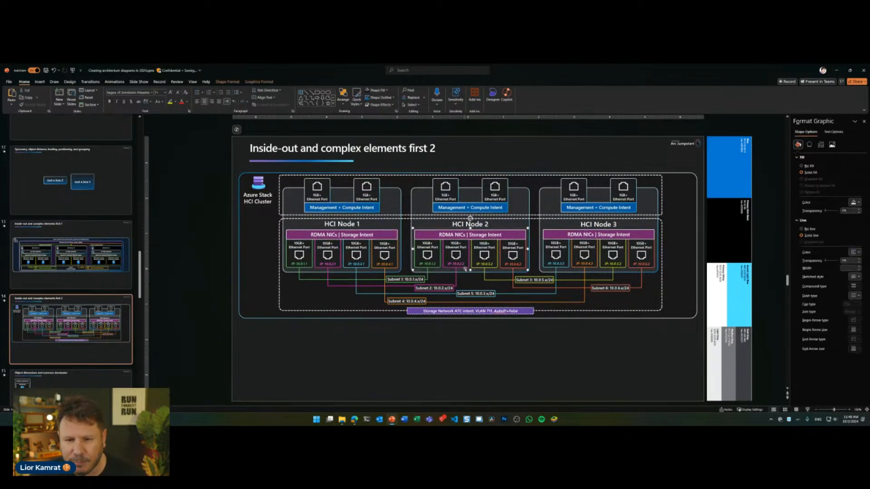
{"action": "left_click", "coordinate": [456, 256]}
{"action": "key", "text": "ctrl+c"}
{"action": "left_click", "coordinate": [474, 375]}
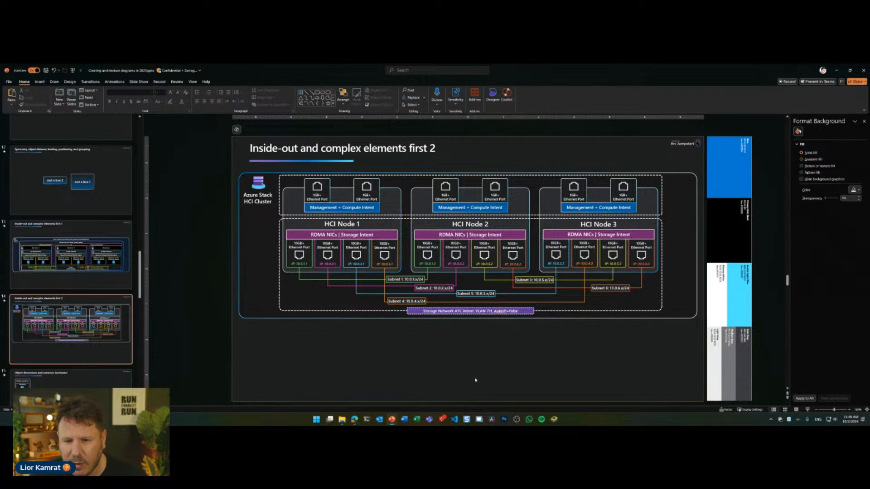
{"action": "key", "text": "ctrl+v"}
{"action": "left_click_drag", "start_coordinate": [461, 257], "coordinate": [464, 367]}
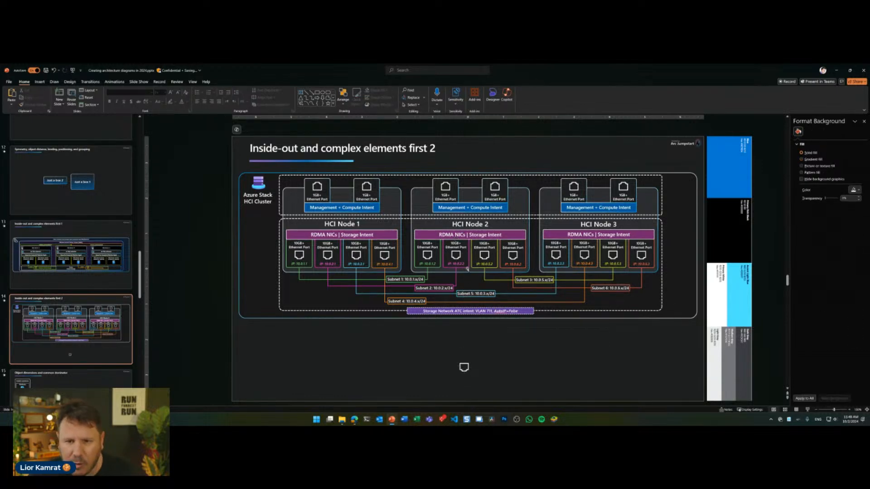
- Copy HCI Node 2's pink 10GB+ Ethernet Port box, place it around the loose port icon and send it to the back
{"action": "left_click", "coordinate": [467, 268]}
{"action": "key", "text": "Escape"}
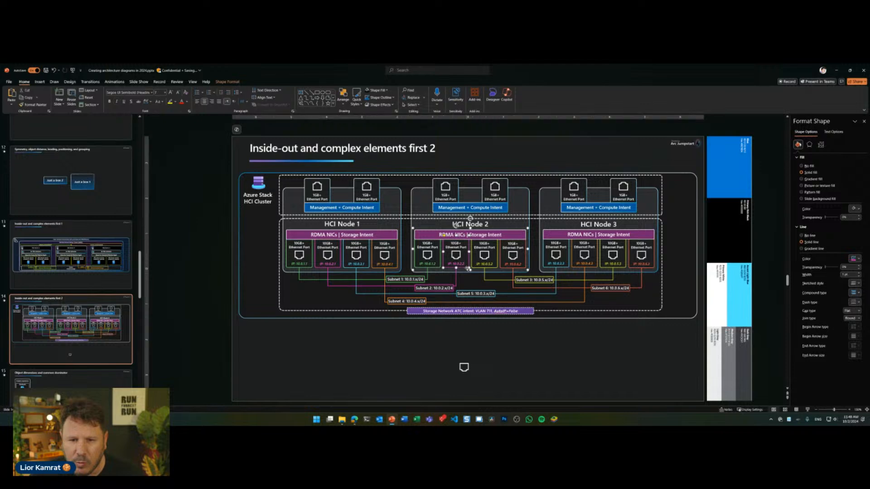
{"action": "key", "text": "ctrl+v"}
{"action": "left_click_drag", "start_coordinate": [470, 274], "coordinate": [474, 381]}
{"action": "right_click", "coordinate": [472, 381]}
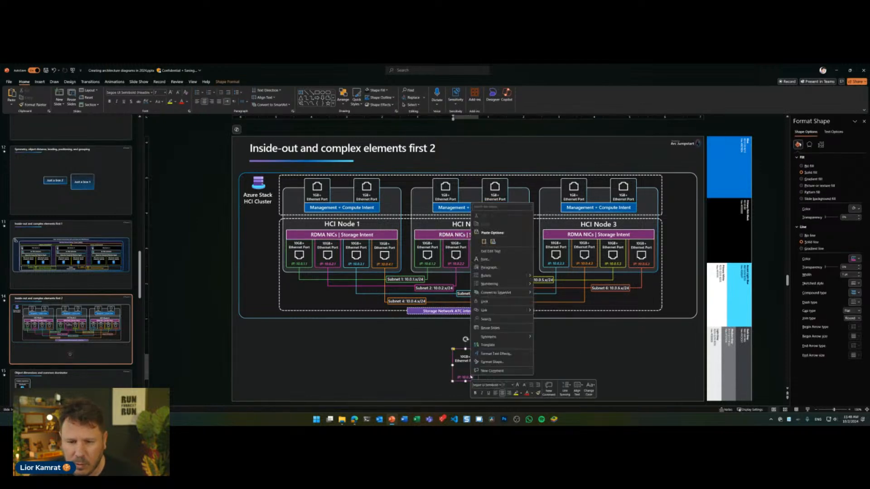
{"action": "left_click", "coordinate": [467, 381]}
{"action": "right_click", "coordinate": [462, 382]}
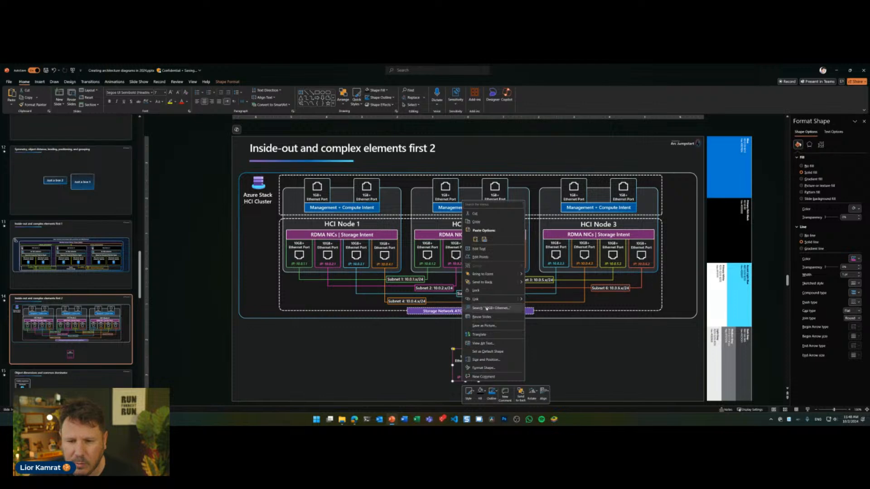
{"action": "left_click", "coordinate": [489, 283]}
{"action": "left_click", "coordinate": [510, 389]}
{"action": "left_click_drag", "start_coordinate": [476, 372], "coordinate": [475, 371]}
{"action": "left_click", "coordinate": [521, 371]}
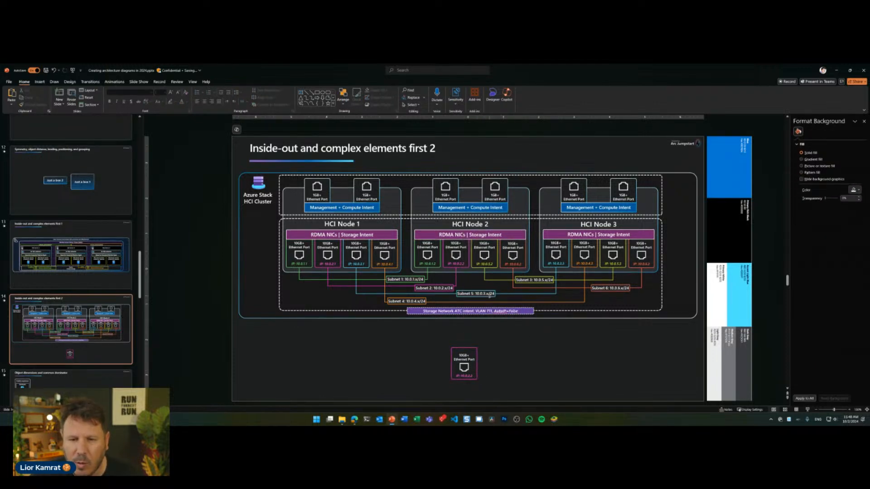
- Copy the "RDMA NICs | Storage Intent" bar from HCI Node 2 and place the copy between the diagram and the loose port box
{"action": "left_click", "coordinate": [518, 238]}
{"action": "left_click", "coordinate": [517, 238]}
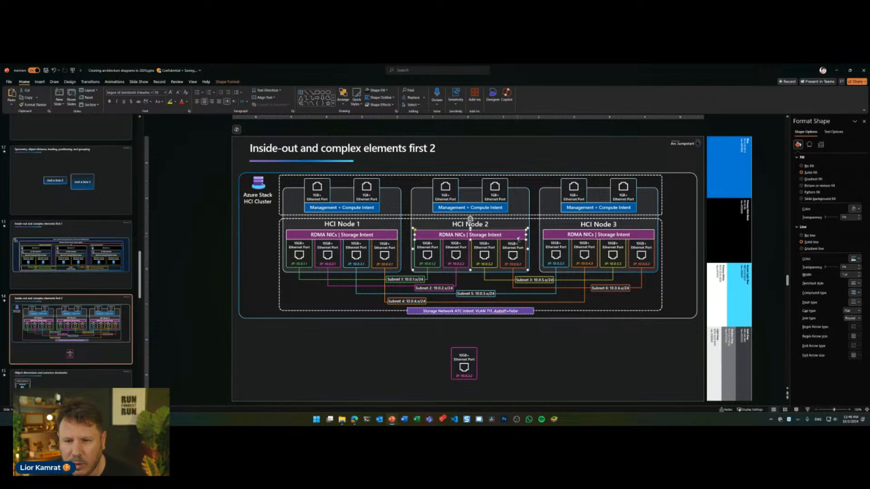
{"action": "key", "text": "ctrl+c"}
{"action": "left_click", "coordinate": [504, 355]}
{"action": "key", "text": "ctrl+v"}
{"action": "left_click_drag", "start_coordinate": [519, 239], "coordinate": [538, 321]}
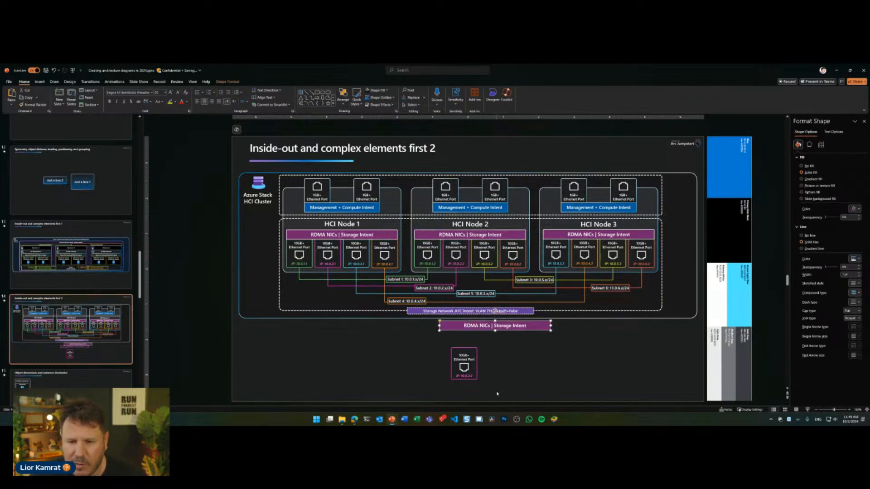
- Group the loose Ethernet port box with its icon and duplicate the group into an evenly spaced row of four
{"action": "left_click_drag", "start_coordinate": [498, 389], "coordinate": [500, 348]}
{"action": "key", "text": "ctrl+g"}
{"action": "key", "text": "ctrl+d"}
{"action": "key", "text": "ctrl+d"}
{"action": "left_click", "coordinate": [593, 337]}
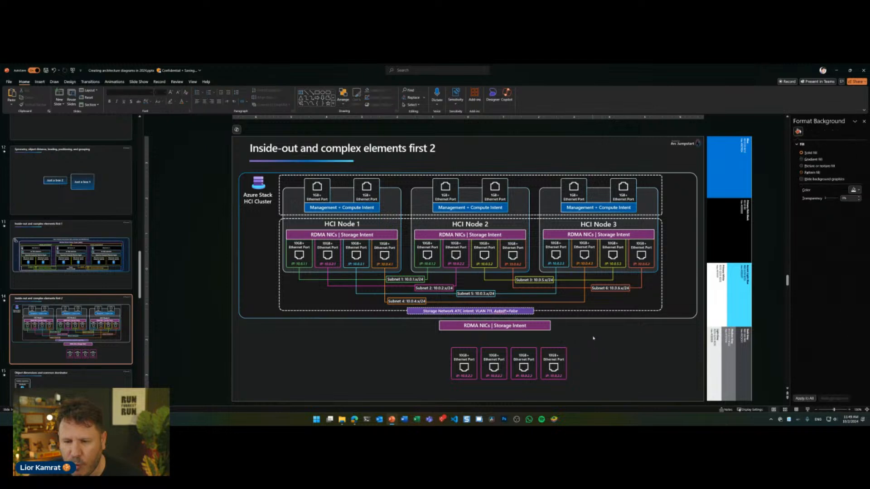
- Place the copied RDMA bar over the top of the four ports, bring it forward and stretch it to the row's full width
{"action": "left_click_drag", "start_coordinate": [593, 338], "coordinate": [439, 380]}
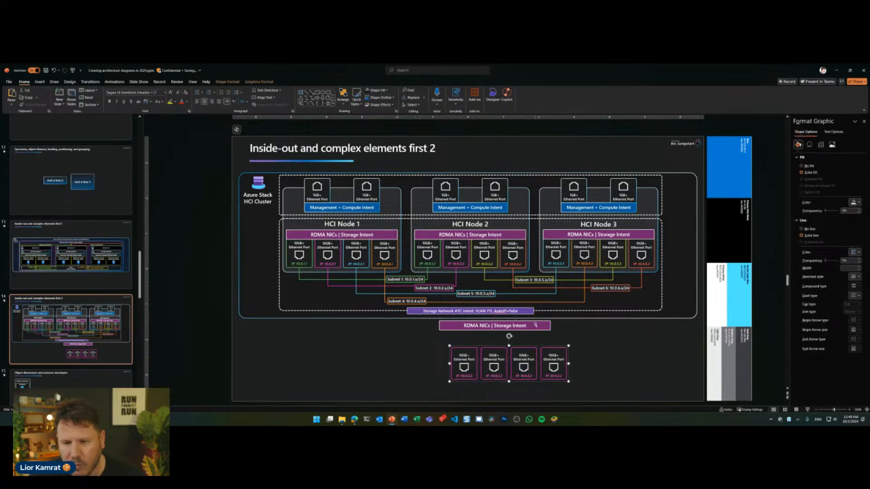
{"action": "left_click_drag", "start_coordinate": [535, 325], "coordinate": [535, 344]}
{"action": "right_click", "coordinate": [549, 344]}
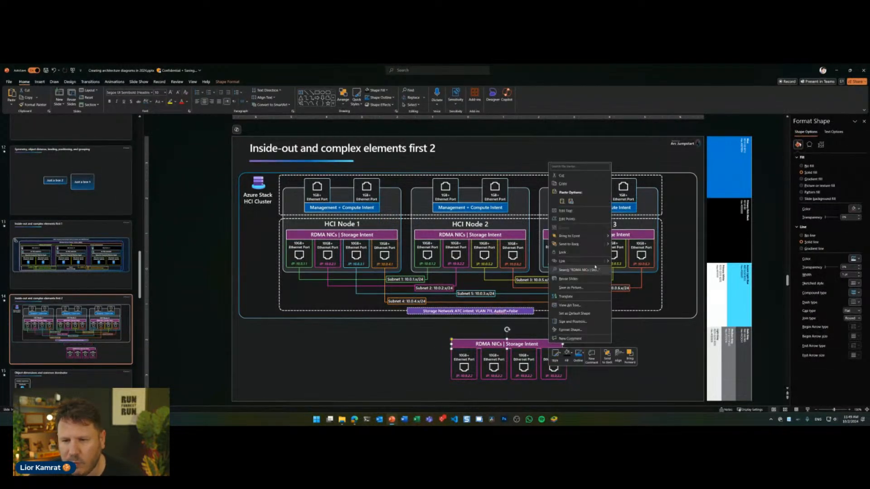
{"action": "left_click", "coordinate": [571, 235]}
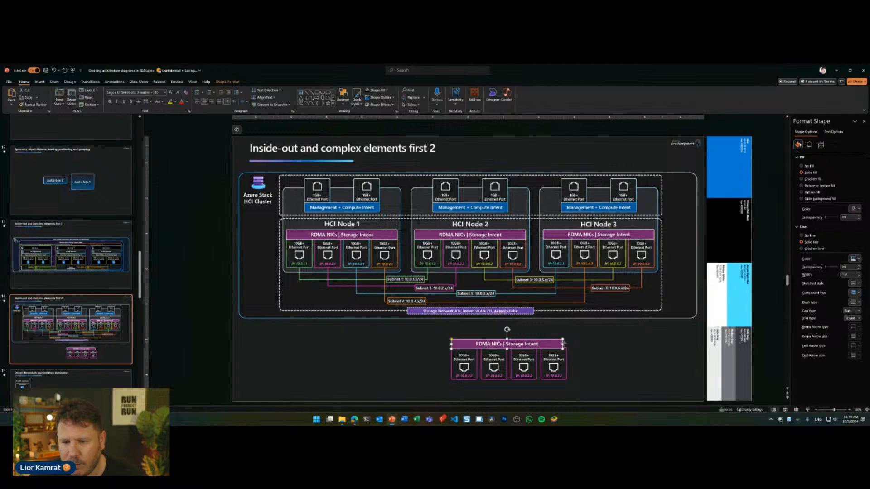
{"action": "left_click_drag", "start_coordinate": [564, 343], "coordinate": [567, 344]}
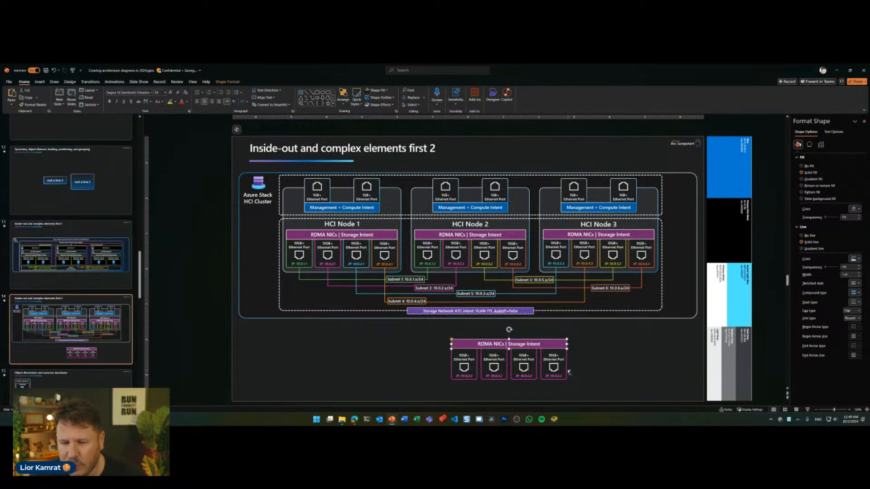
{"action": "scroll", "coordinate": [574, 361], "scroll_direction": "up", "scroll_amount": 5}
{"action": "left_click_drag", "start_coordinate": [646, 261], "coordinate": [644, 262]}
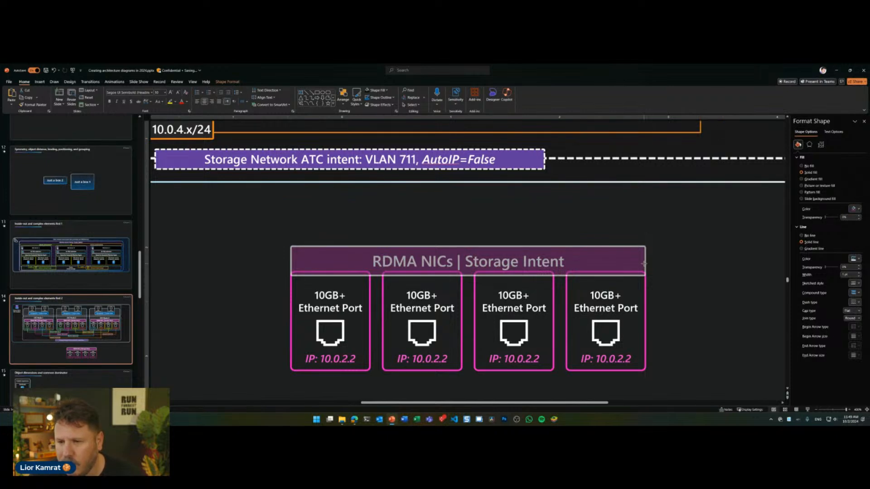
- Point out both upper corners of the copied RDMA bar with temporary ink arrows, clearing the marks when done
{"action": "key", "text": "ctrl+2"}
{"action": "left_click_drag", "start_coordinate": [634, 220], "coordinate": [643, 233]}
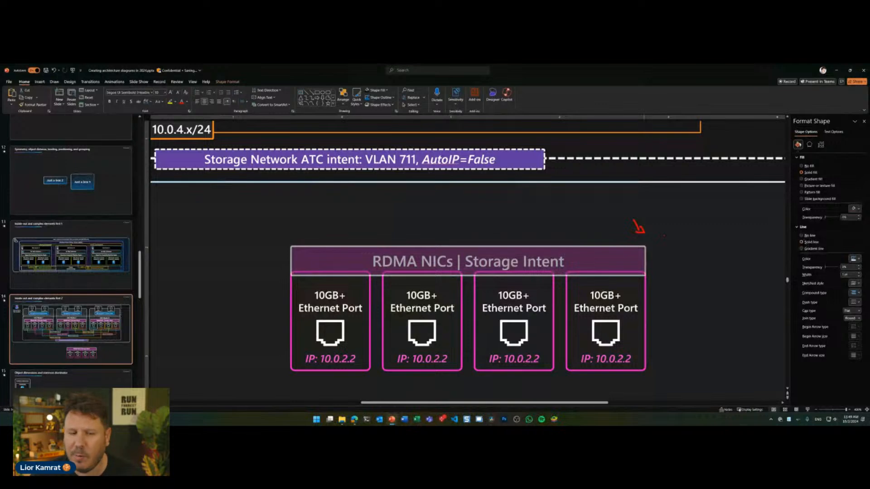
{"action": "key", "text": "Escape"}
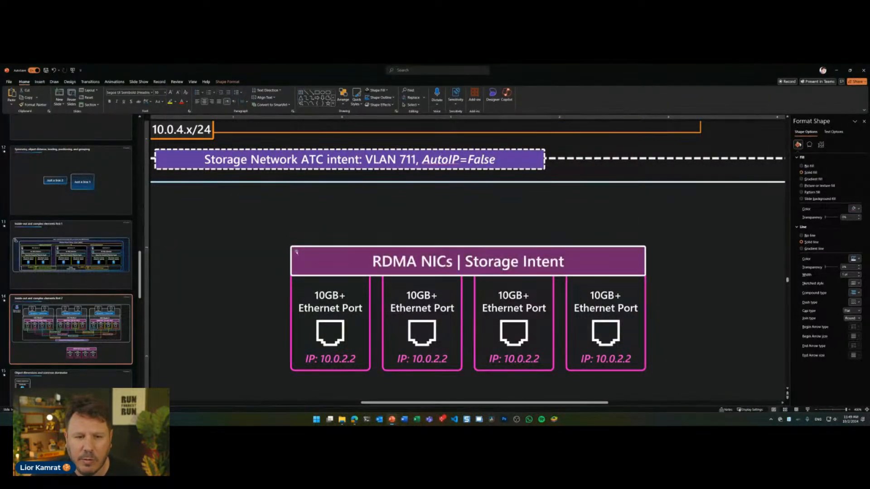
{"action": "left_click", "coordinate": [326, 259]}
{"action": "left_click_drag", "start_coordinate": [326, 259], "coordinate": [298, 241]}
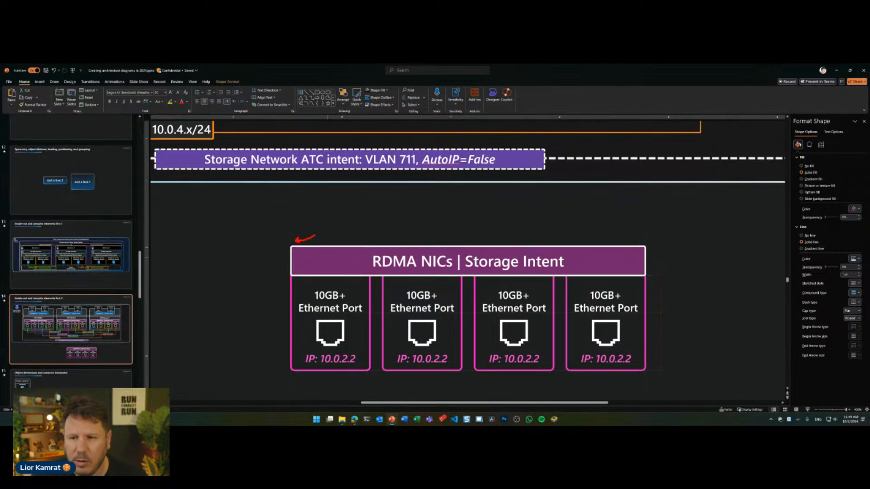
{"action": "left_click_drag", "start_coordinate": [623, 237], "coordinate": [638, 238]}
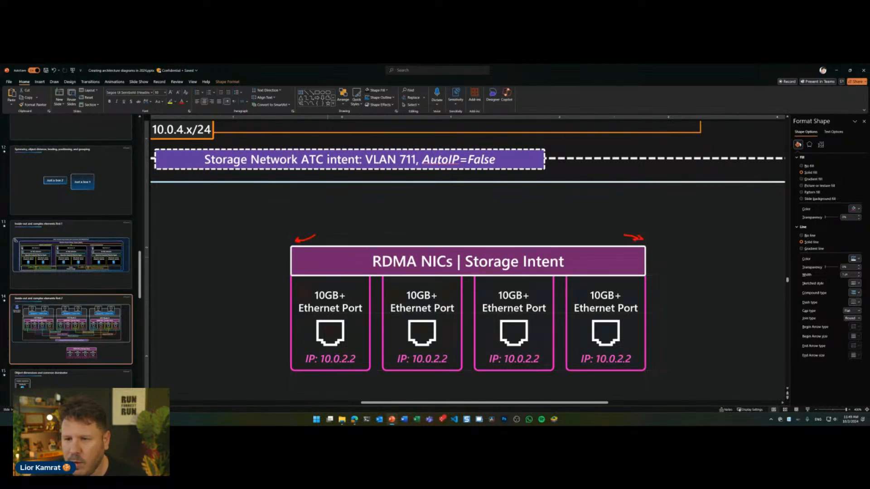
{"action": "key", "text": "Escape"}
{"action": "key", "text": "Escape"}
- Zoom back out, revisit the HCI cluster slide briefly and open the "Object dimensions and common dominator" slide
{"action": "scroll", "coordinate": [530, 266], "scroll_direction": "down", "scroll_amount": 8}
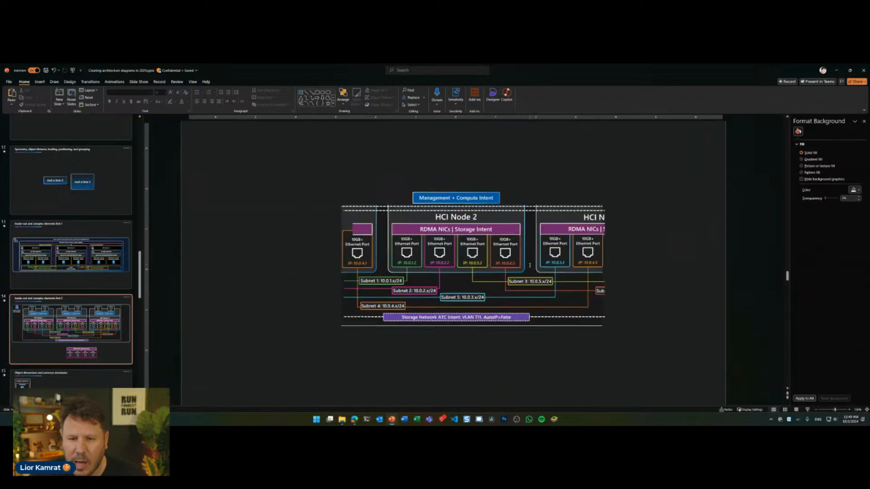
{"action": "scroll", "coordinate": [534, 356], "scroll_direction": "down", "scroll_amount": 2}
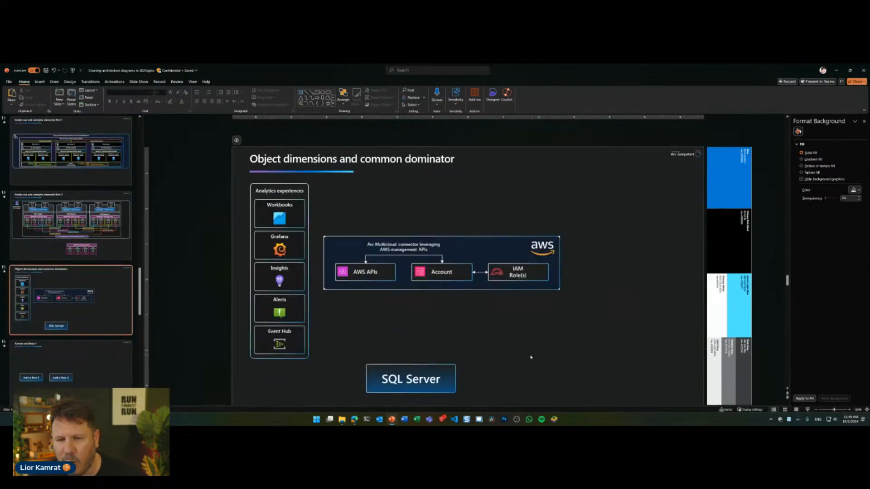
{"action": "left_click", "coordinate": [131, 240]}
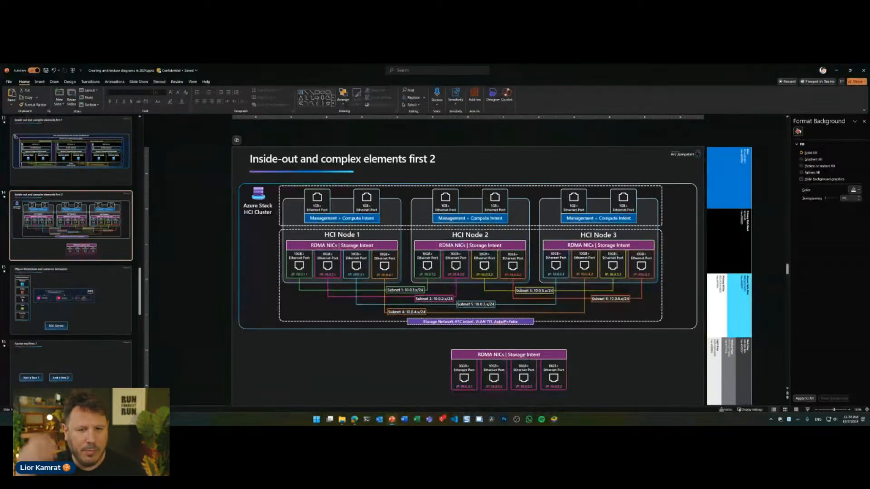
{"action": "left_click", "coordinate": [94, 307]}
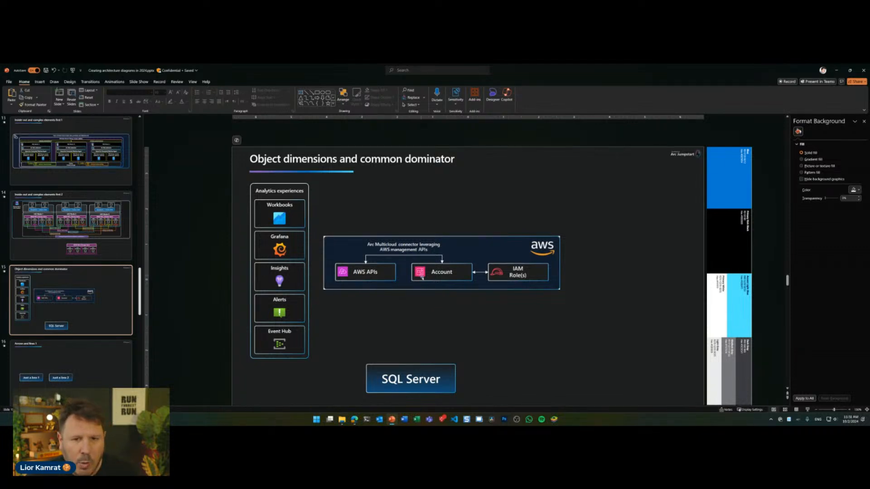
{"action": "left_click", "coordinate": [447, 322]}
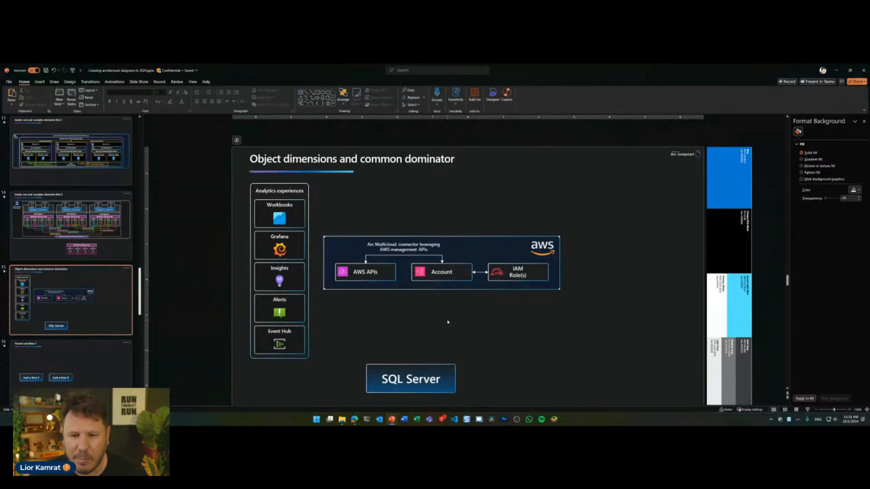
{"action": "scroll", "coordinate": [447, 322], "scroll_direction": "down", "scroll_amount": 1}
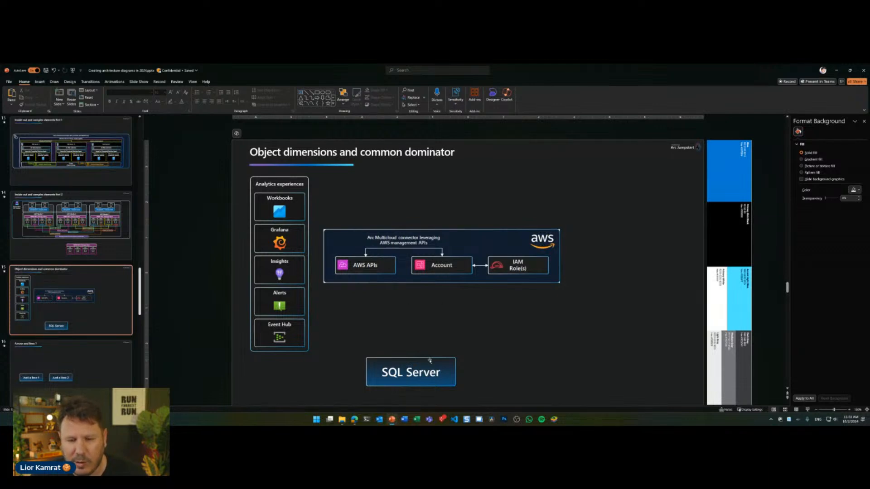
- Move the SQL Server box slightly up and to the left beneath the AWS panel, leaving its text unchanged
{"action": "left_click_drag", "start_coordinate": [428, 360], "coordinate": [414, 343]}
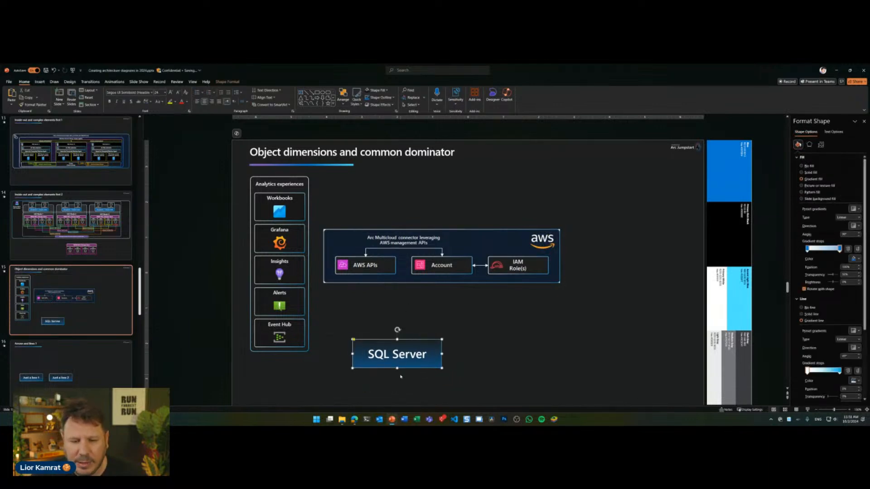
{"action": "scroll", "coordinate": [414, 343], "scroll_direction": "up", "scroll_amount": 2}
{"action": "left_click", "coordinate": [480, 349]}
{"action": "triple_click", "coordinate": [430, 323]}
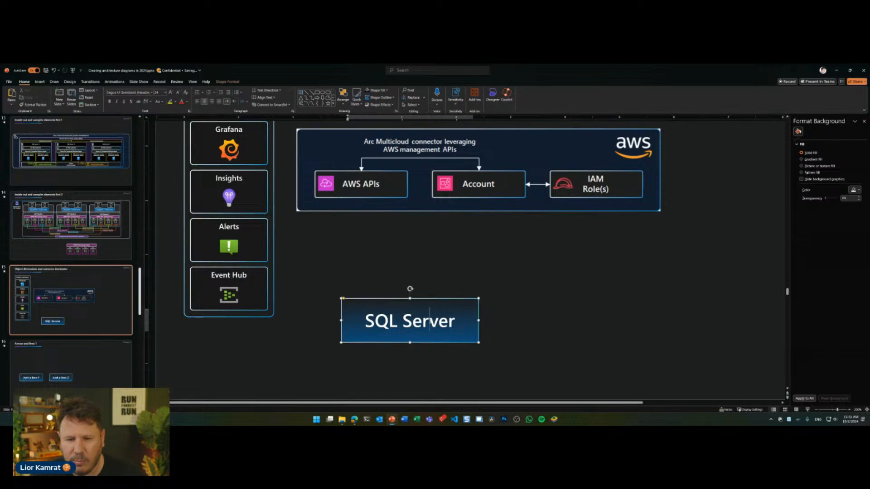
{"action": "key", "text": "Right"}
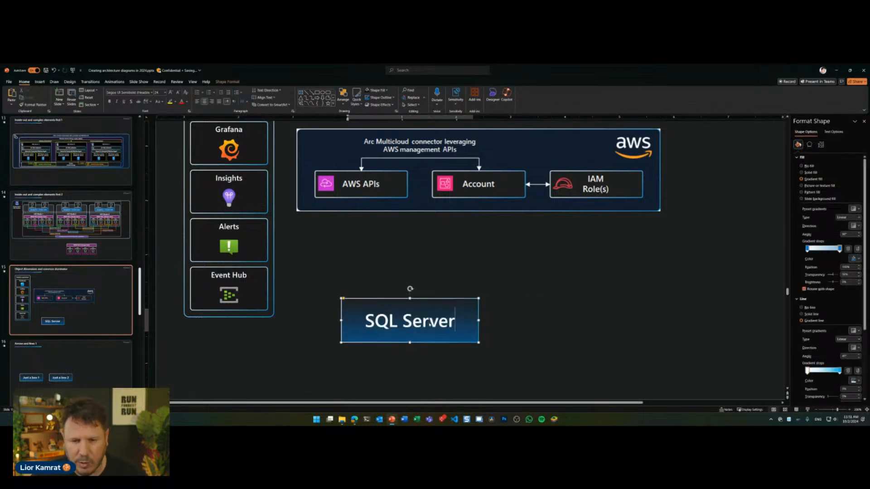
{"action": "left_click", "coordinate": [491, 330]}
{"action": "left_click", "coordinate": [478, 323]}
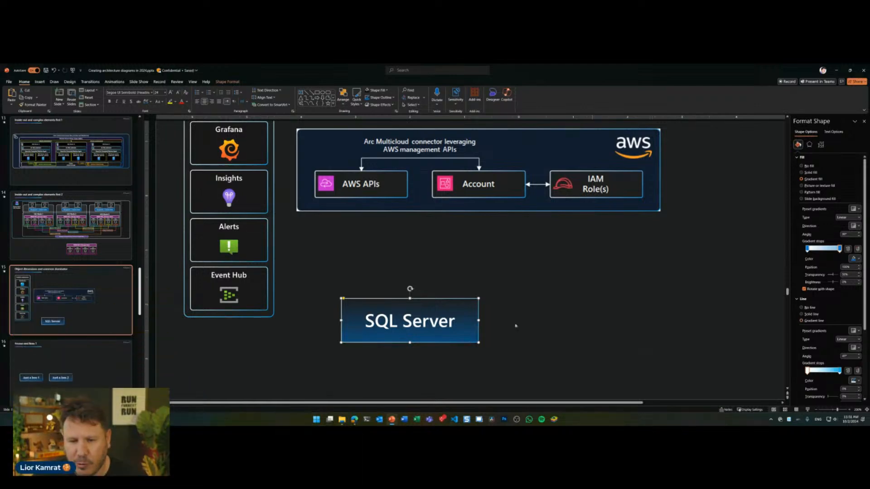
{"action": "left_click", "coordinate": [487, 325]}
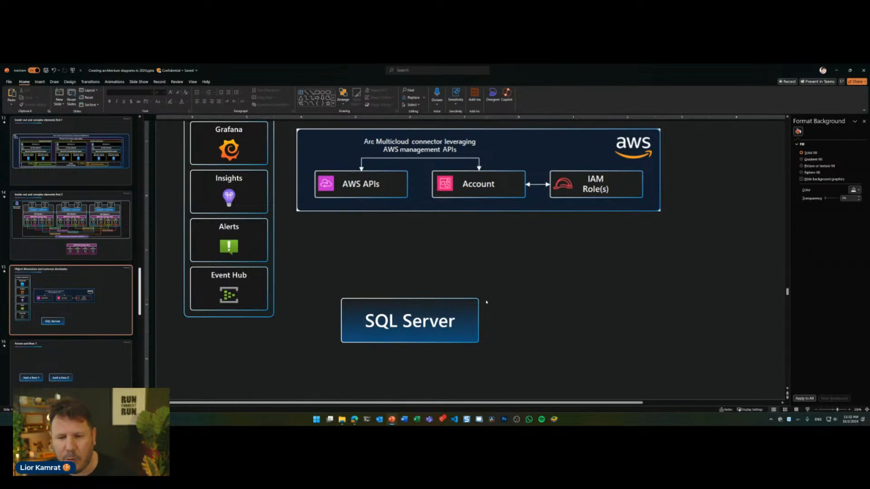
- Duplicate the SQL Server box and place the copy to the right of the original at the same height
{"action": "left_click", "coordinate": [476, 308]}
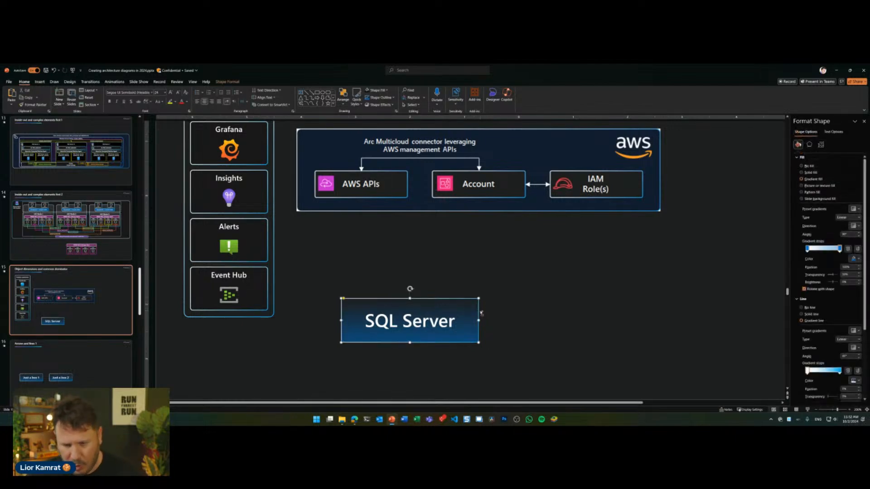
{"action": "key", "text": "ctrl+d"}
{"action": "left_click_drag", "start_coordinate": [470, 340], "coordinate": [643, 335]}
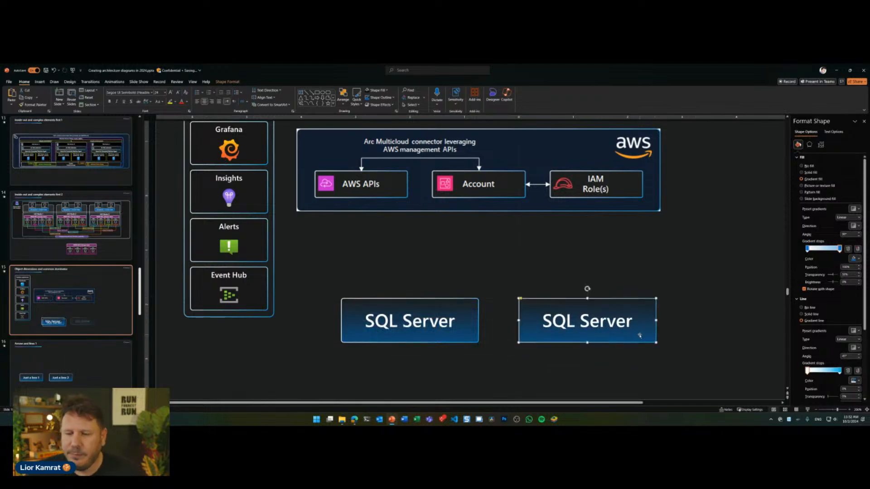
{"action": "left_click", "coordinate": [629, 266]}
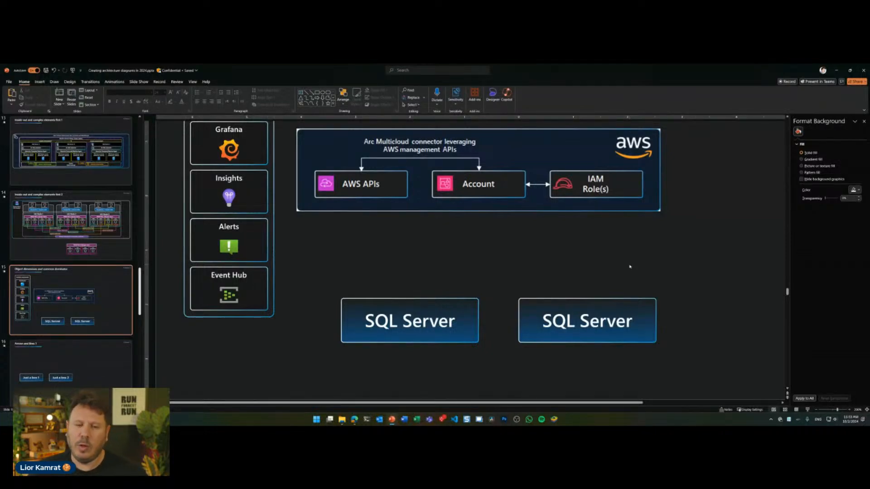
- Append "2000" to the text of the copied SQL Server box and leave the text editing
{"action": "left_click", "coordinate": [592, 306]}
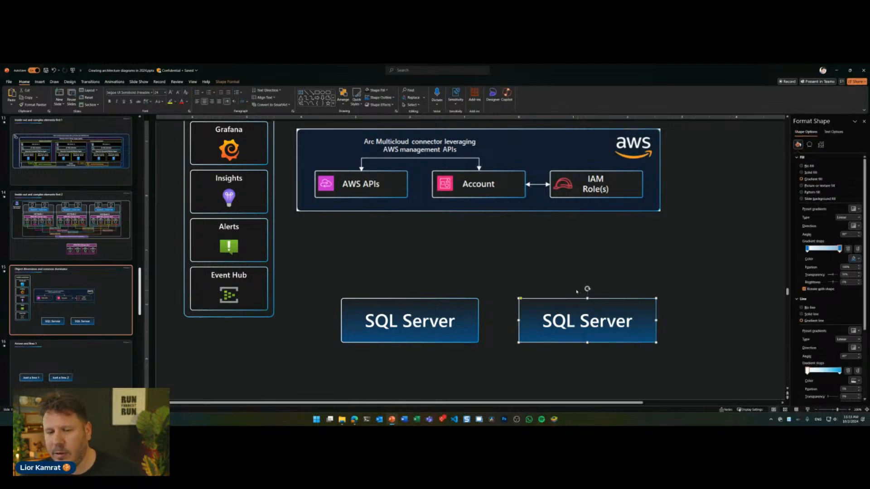
{"action": "left_click", "coordinate": [633, 322]}
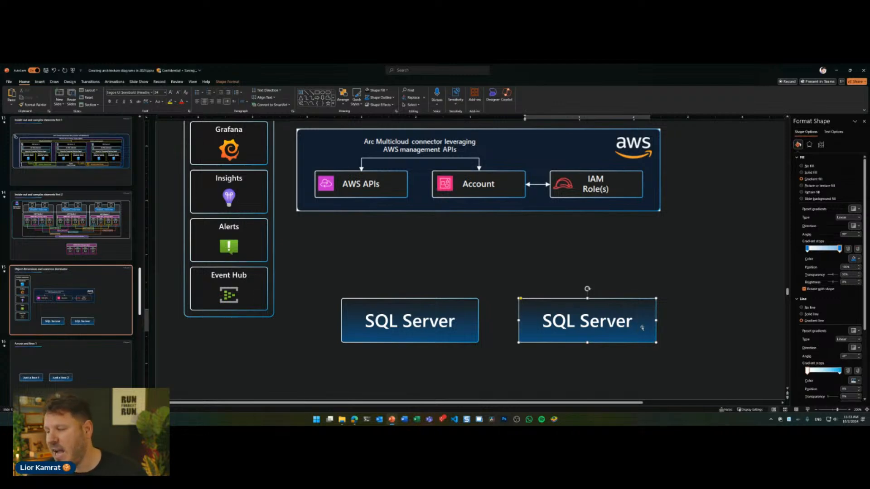
{"action": "type", "text": "2000"}
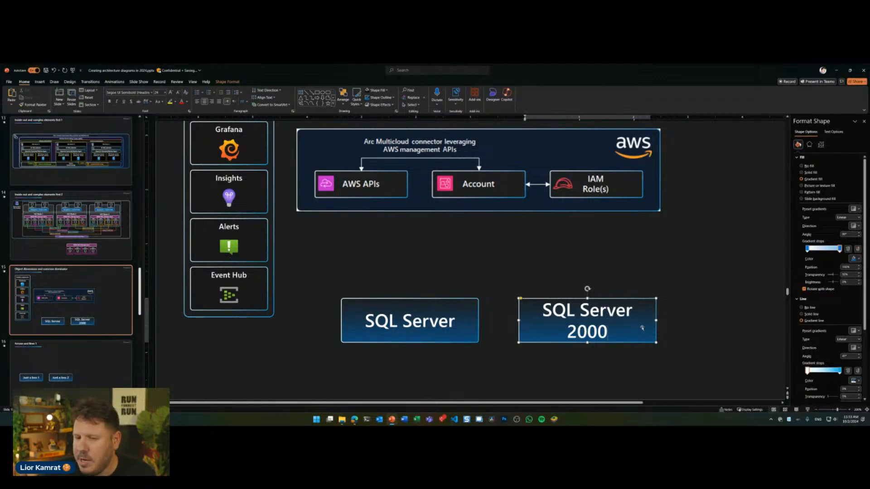
{"action": "left_click", "coordinate": [589, 292]}
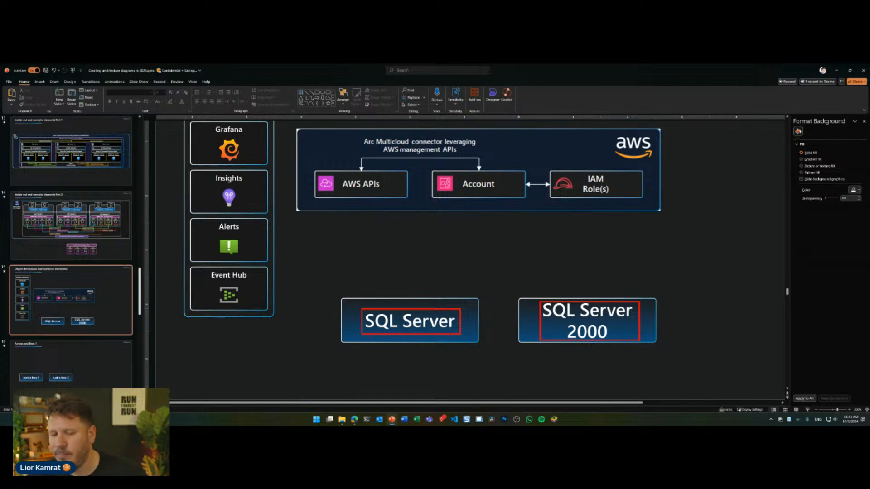
- Bring the SQL Server 2000 box closer to the first box and place a duplicate of it on its right at the same height
{"action": "mouse_move", "coordinate": [601, 300]}
{"action": "left_mouse_down"}
{"action": "mouse_move", "coordinate": [572, 299]}
{"action": "mouse_move", "coordinate": [710, 314]}
{"action": "mouse_move", "coordinate": [731, 297]}
{"action": "left_mouse_up"}
{"action": "key", "text": "ctrl+d"}
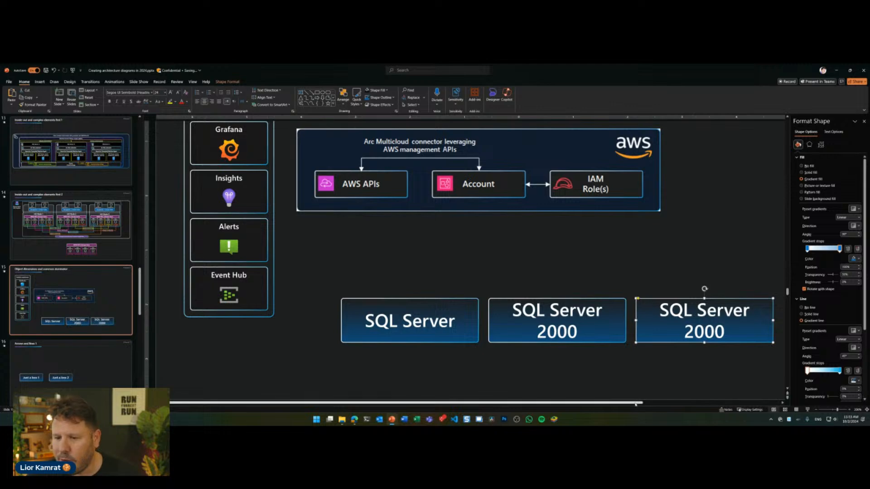
{"action": "scroll", "coordinate": [643, 385], "scroll_direction": "right", "scroll_amount": 3}
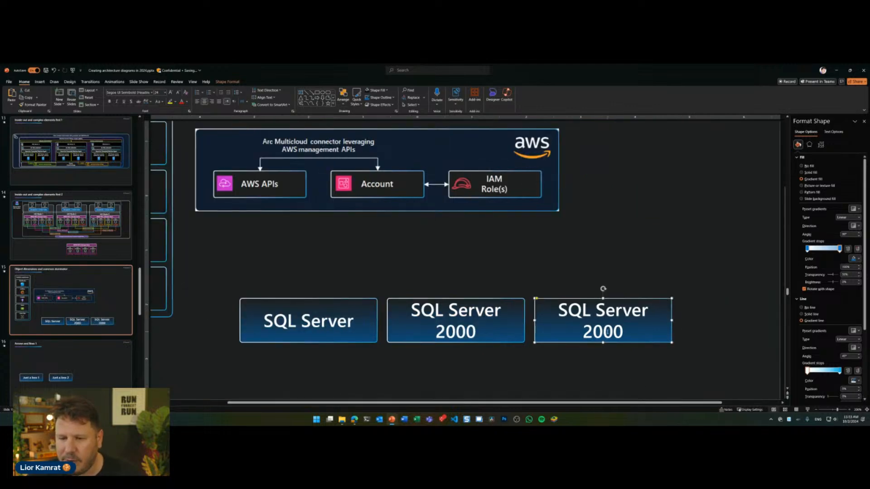
- Replace "2000" in the third box with "Enterprise version 1" so it reads "SQL Server Enterprise version 1"
{"action": "left_click", "coordinate": [606, 332]}
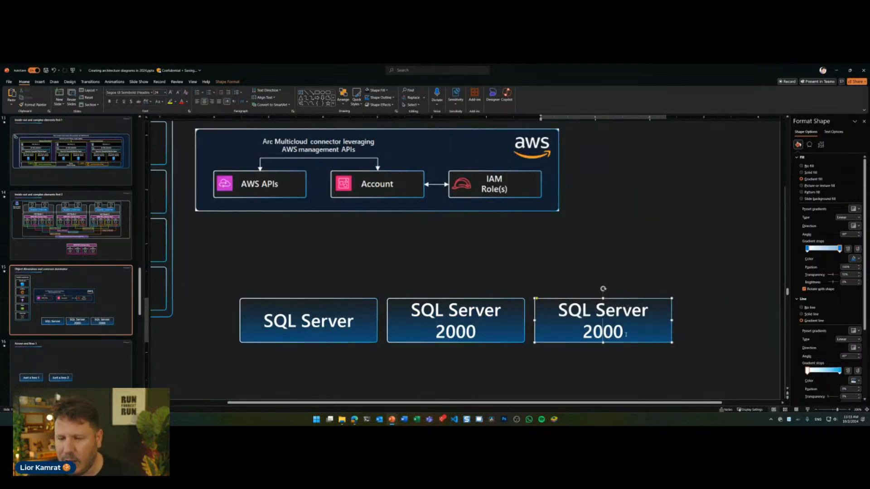
{"action": "left_click_drag", "start_coordinate": [626, 334], "coordinate": [582, 333]}
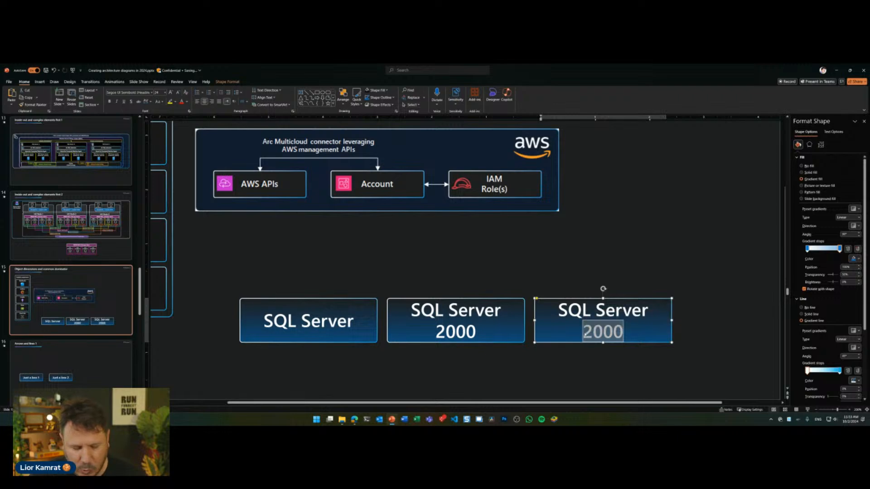
{"action": "type", "text": "Enterp"}
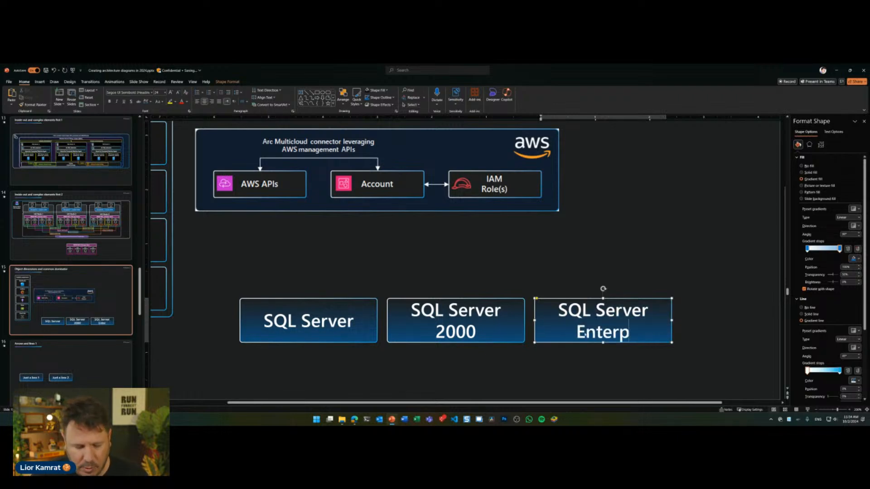
{"action": "type", "text": "rise version 1"}
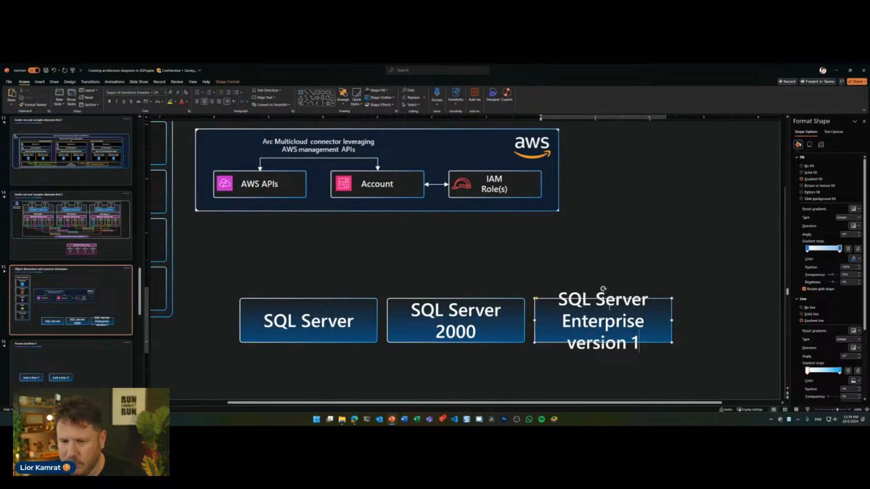
{"action": "left_click", "coordinate": [630, 258]}
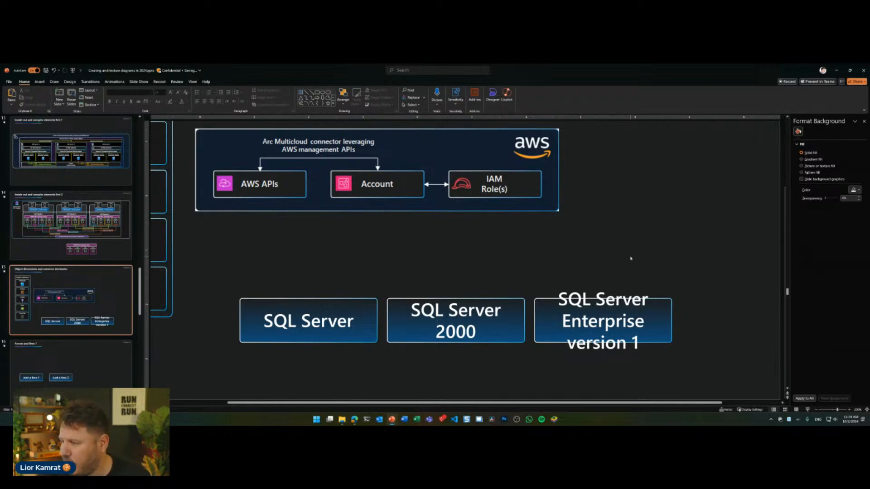
- Group the three SQL Server boxes and widen the group to the right until the third label fits on two lines
{"action": "left_click_drag", "start_coordinate": [696, 269], "coordinate": [192, 381]}
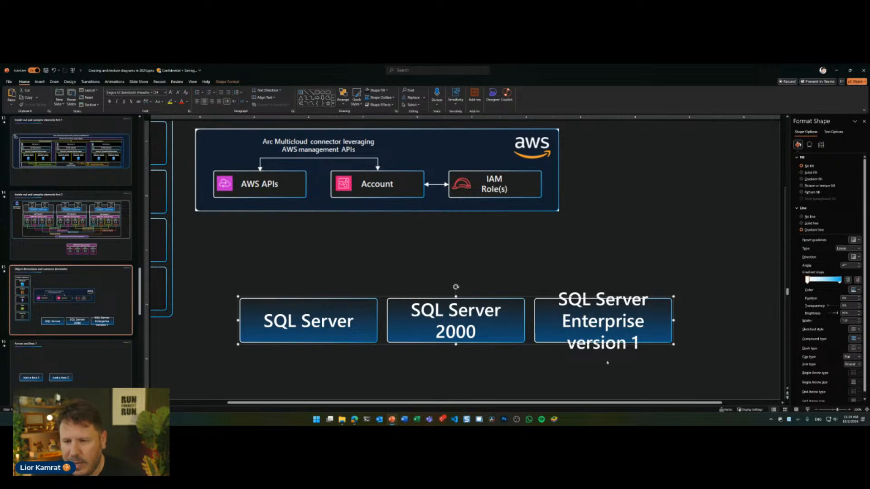
{"action": "left_click_drag", "start_coordinate": [673, 321], "coordinate": [779, 313]}
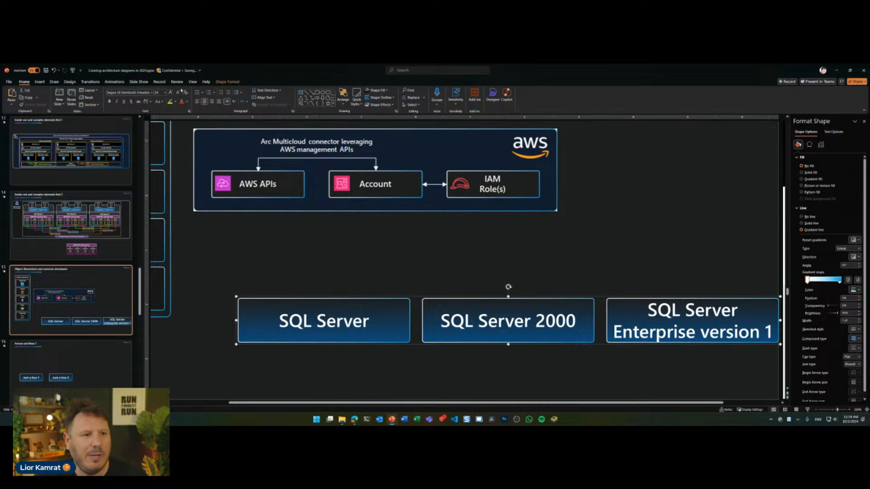
- Shrink the labels of all three grouped boxes by three font sizes and shift the group left beneath the AWS panel
{"action": "left_click", "coordinate": [178, 92]}
{"action": "left_click", "coordinate": [178, 92]}
{"action": "left_click", "coordinate": [178, 92]}
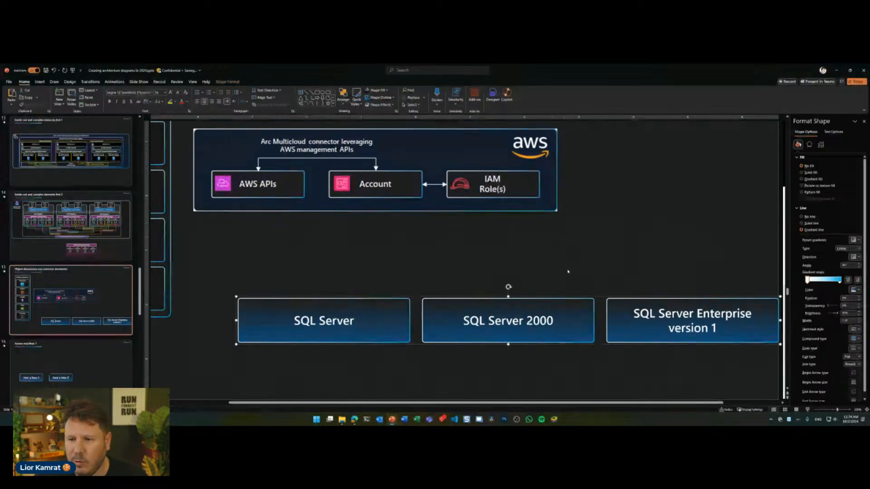
{"action": "left_click_drag", "start_coordinate": [569, 300], "coordinate": [524, 297]}
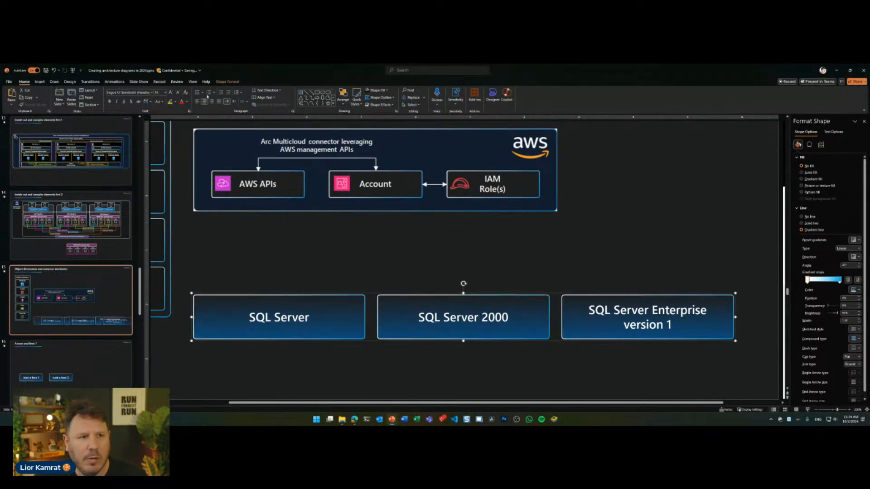
- Try larger font sizes up to 28 on the three grouped labels, and settle on size 18
{"action": "left_click", "coordinate": [170, 92]}
{"action": "left_click", "coordinate": [171, 93]}
{"action": "left_click", "coordinate": [170, 92]}
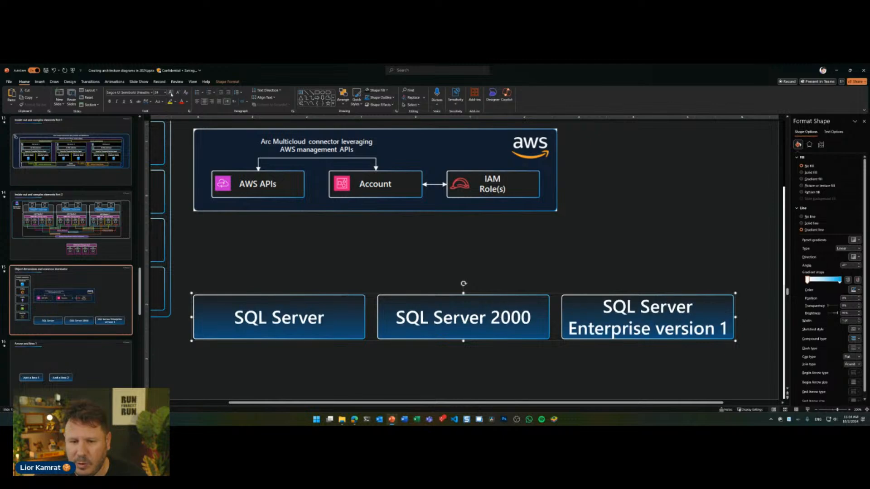
{"action": "left_click", "coordinate": [170, 92]}
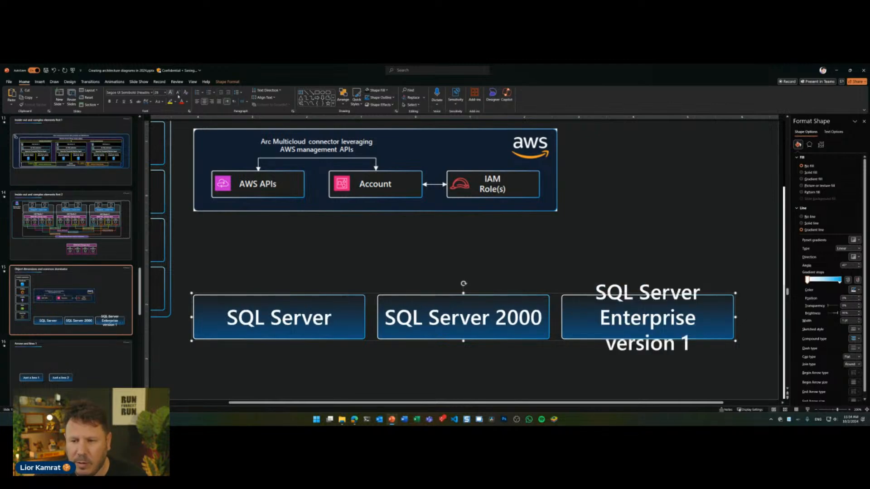
{"action": "left_click", "coordinate": [178, 93]}
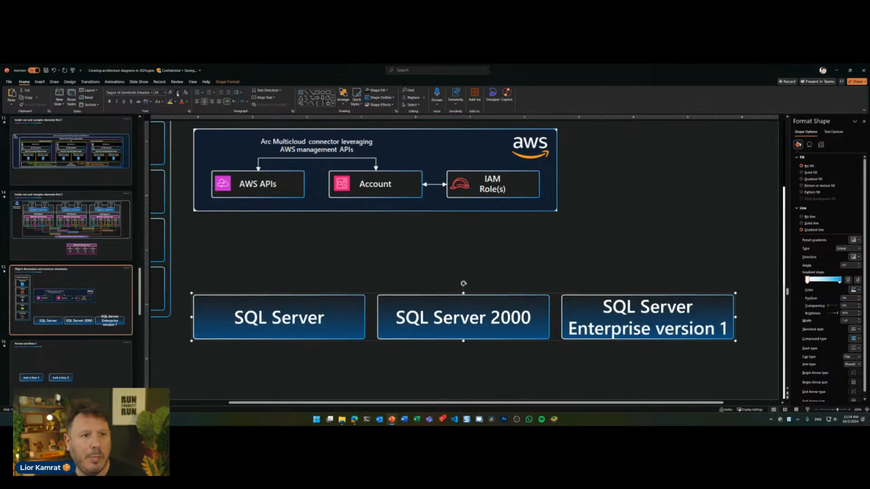
{"action": "left_click", "coordinate": [178, 93]}
{"action": "left_click", "coordinate": [178, 92]}
{"action": "left_click", "coordinate": [178, 92]}
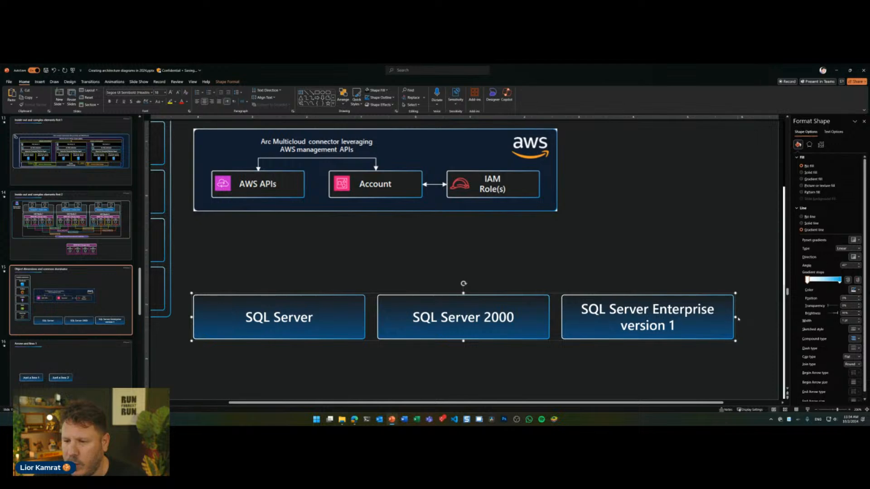
- Widen the group until the Enterprise label fits on one line, and move it beneath the Analytics experiences column within the slide
{"action": "left_click_drag", "start_coordinate": [735, 317], "coordinate": [813, 314]}
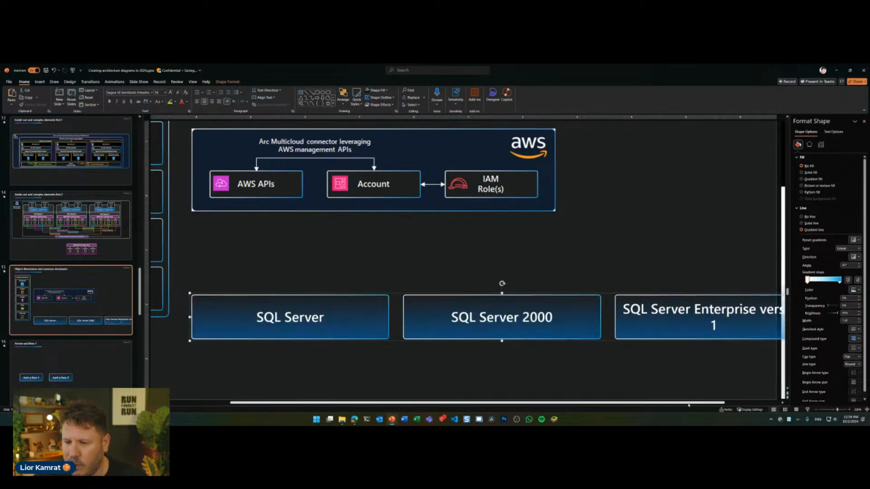
{"action": "left_click_drag", "start_coordinate": [670, 403], "coordinate": [712, 403]}
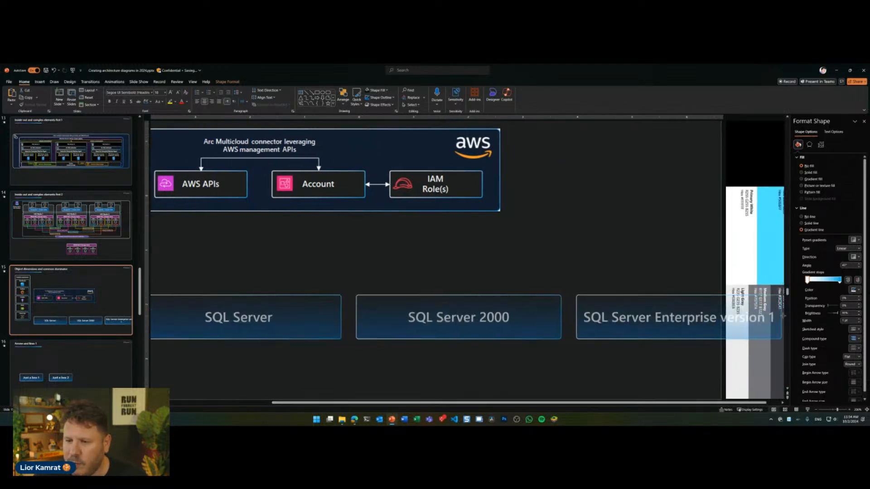
{"action": "left_click_drag", "start_coordinate": [597, 309], "coordinate": [519, 359]}
{"action": "scroll", "coordinate": [465, 312], "scroll_direction": "down", "scroll_amount": 2}
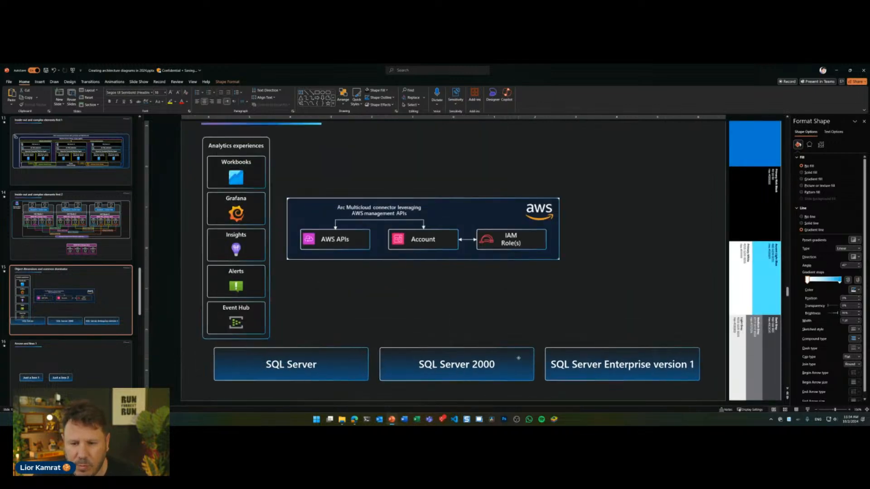
{"action": "left_click", "coordinate": [378, 369]}
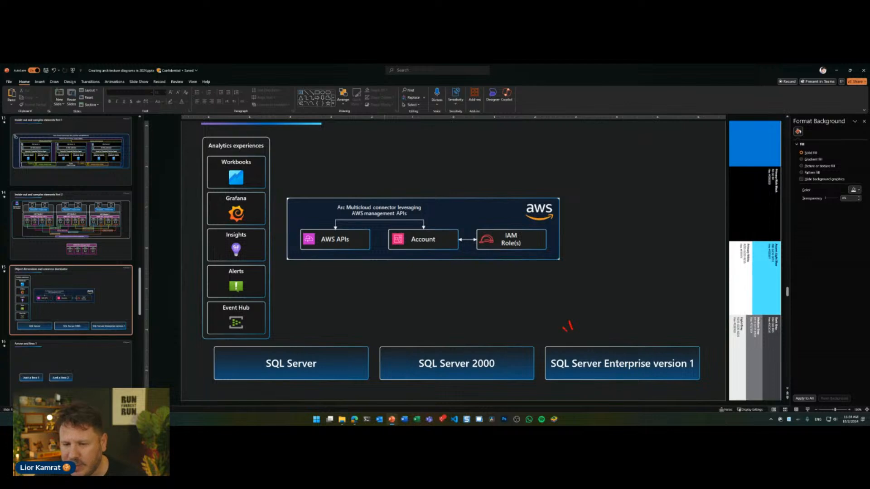
- Point at the tops of the SQL Server 2000 and Enterprise boxes with temporary ink arrows and clear the marks
{"action": "left_click_drag", "start_coordinate": [567, 330], "coordinate": [572, 322]}
{"action": "mouse_move", "coordinate": [519, 324]}
{"action": "left_mouse_down"}
{"action": "mouse_move", "coordinate": [498, 336]}
{"action": "mouse_move", "coordinate": [516, 342]}
{"action": "left_mouse_up"}
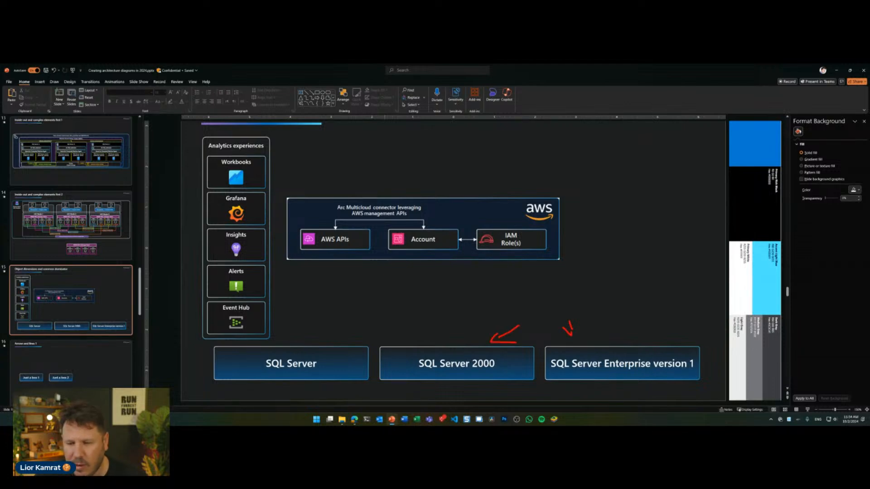
{"action": "key", "text": "Escape"}
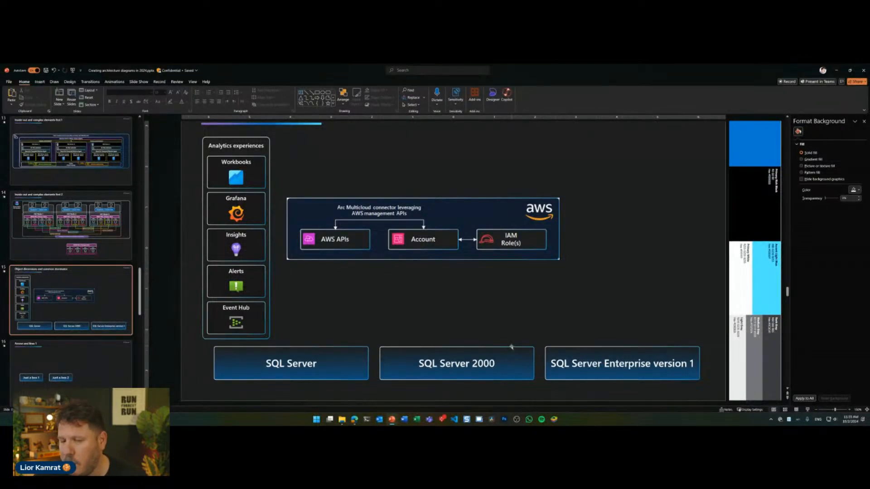
- Reduce the left and right text box margins of the three grouped SQL Server boxes to 0"
{"action": "left_click", "coordinate": [511, 347]}
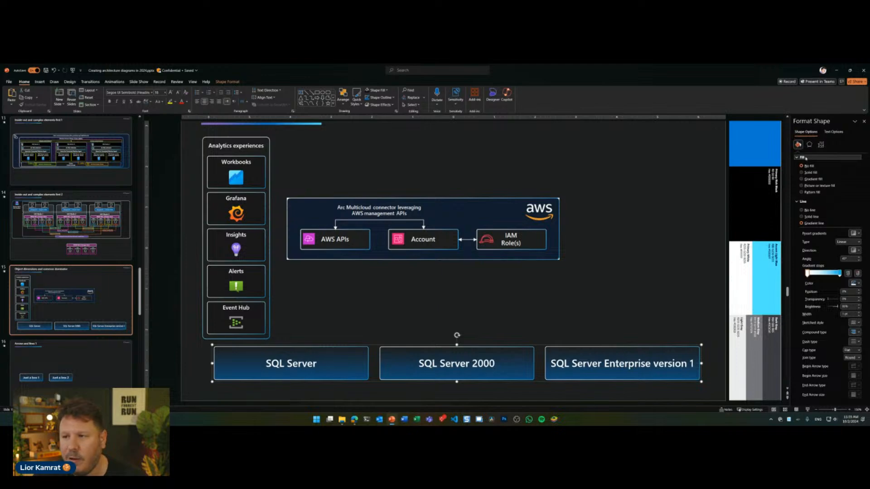
{"action": "left_click", "coordinate": [820, 145]}
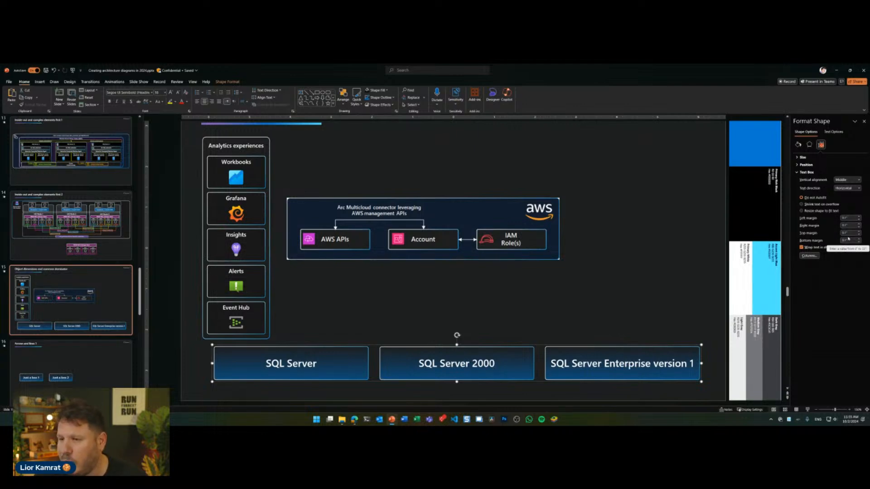
{"action": "left_click", "coordinate": [858, 227]}
{"action": "left_click", "coordinate": [858, 219]}
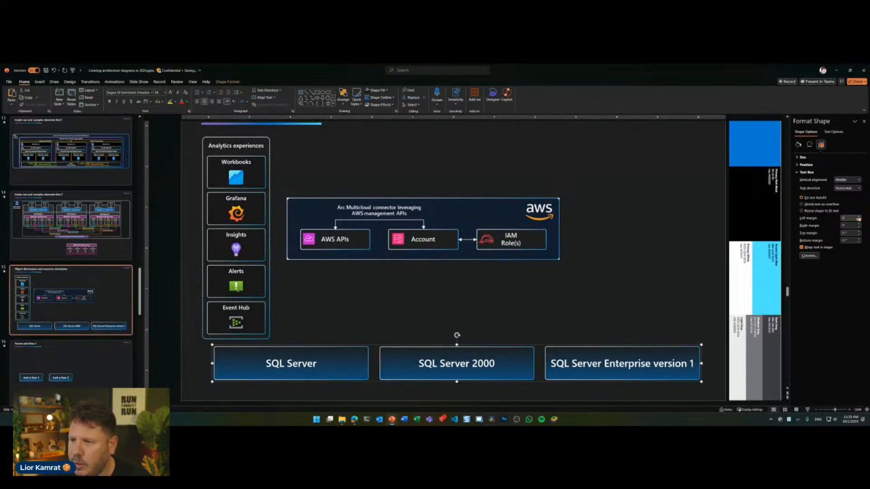
- Increase both side margins of the grouped boxes until the Enterprise label wraps, and lower them again to 0.1"
{"action": "left_click", "coordinate": [859, 218]}
{"action": "left_click", "coordinate": [858, 223]}
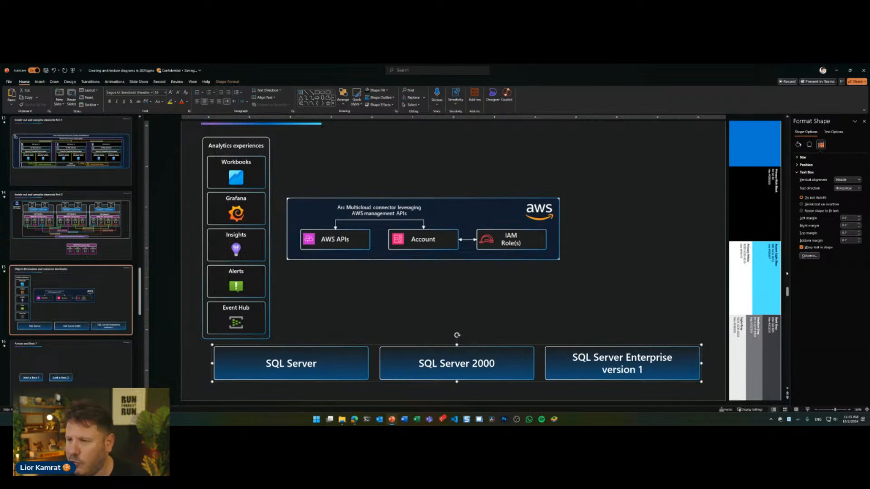
{"action": "left_click", "coordinate": [859, 227]}
{"action": "left_click", "coordinate": [860, 227]}
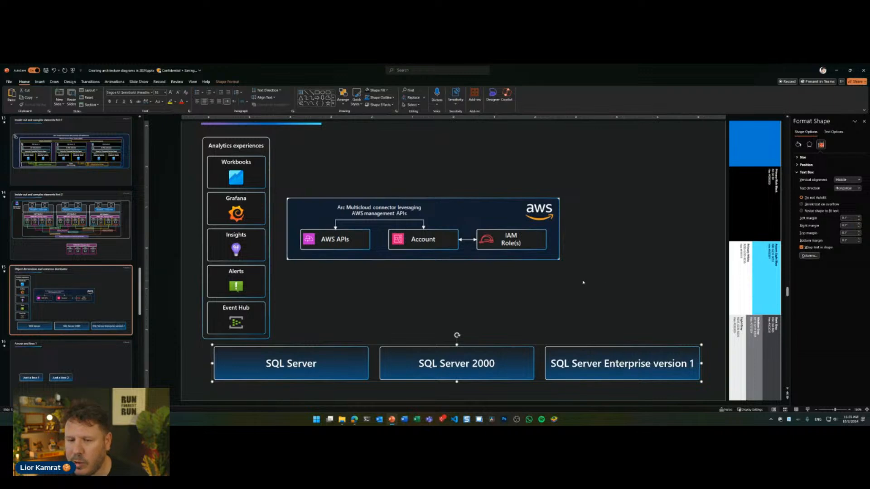
- Mark the SQL Server Enterprise version 1 box and the Workbooks tile with temporary red ink, and clear the markings
{"action": "left_click", "coordinate": [558, 318]}
{"action": "left_click", "coordinate": [573, 350]}
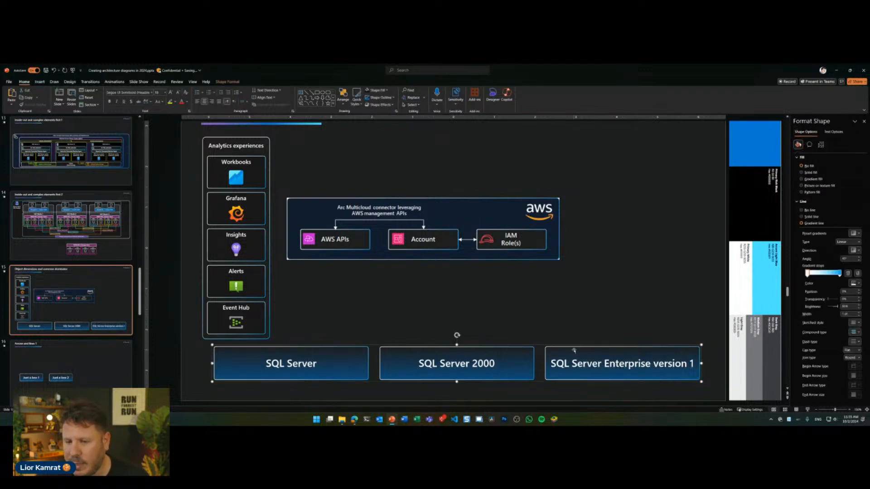
{"action": "left_click_drag", "start_coordinate": [614, 307], "coordinate": [603, 337]}
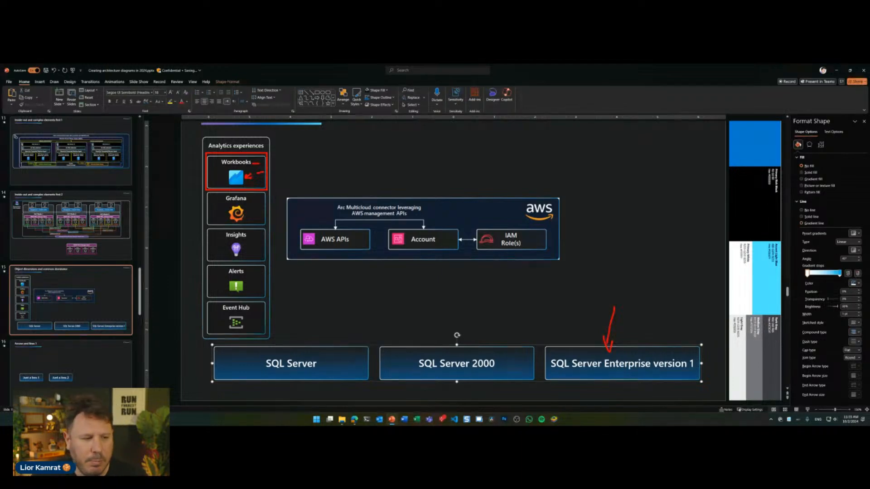
{"action": "key", "text": "Escape"}
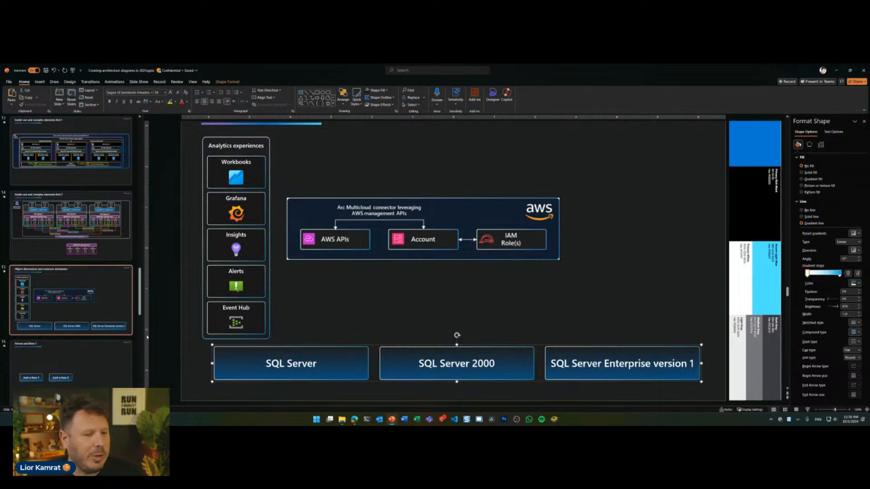
- View slide 16 and point out its two shapes by selecting and deselecting Just a box 1 and Just a box 2
{"action": "scroll", "coordinate": [95, 330], "scroll_direction": "down", "scroll_amount": 2}
{"action": "left_click", "coordinate": [95, 330]}
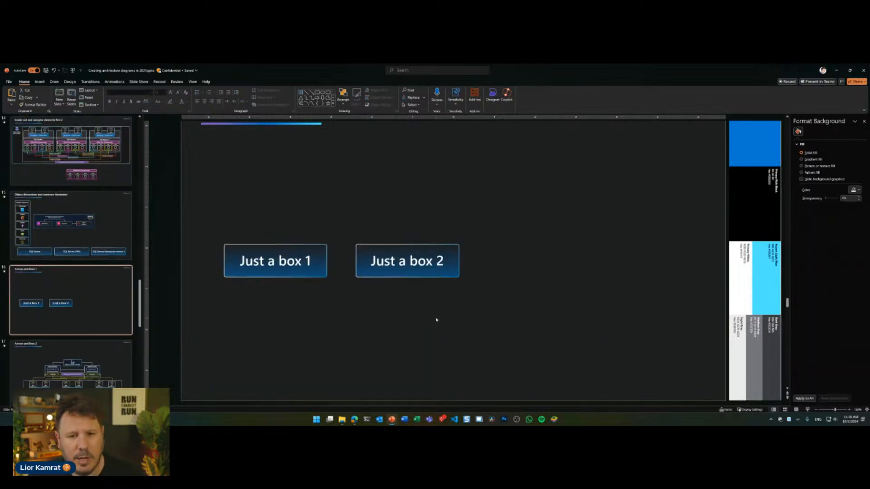
{"action": "left_click_drag", "start_coordinate": [512, 208], "coordinate": [198, 332]}
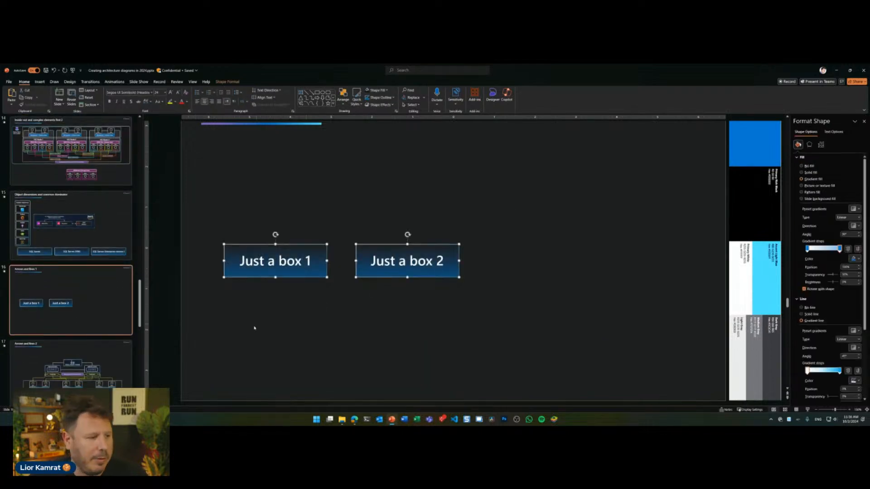
{"action": "left_click", "coordinate": [416, 336]}
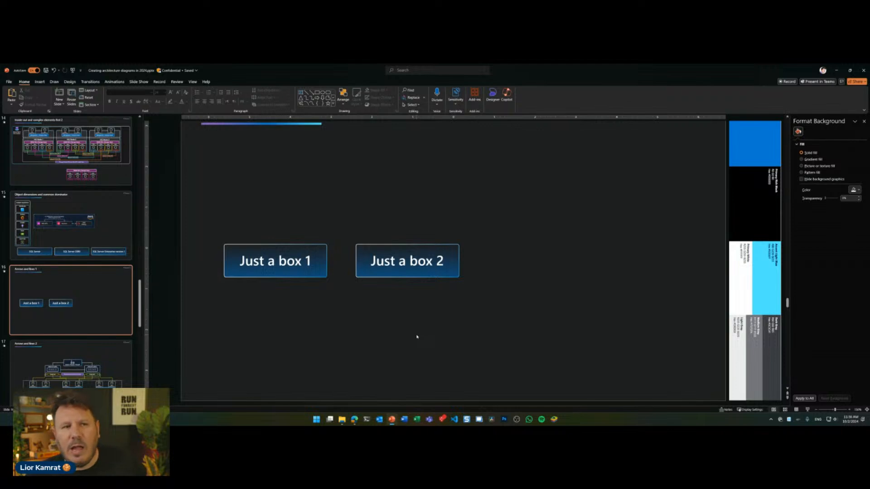
- Examine the elbow connectors around the Corp firewall in the SQL Server security workflow diagram on slide 6, tracing them in temporary red ink
{"action": "scroll", "coordinate": [96, 249], "scroll_direction": "up", "scroll_amount": 10}
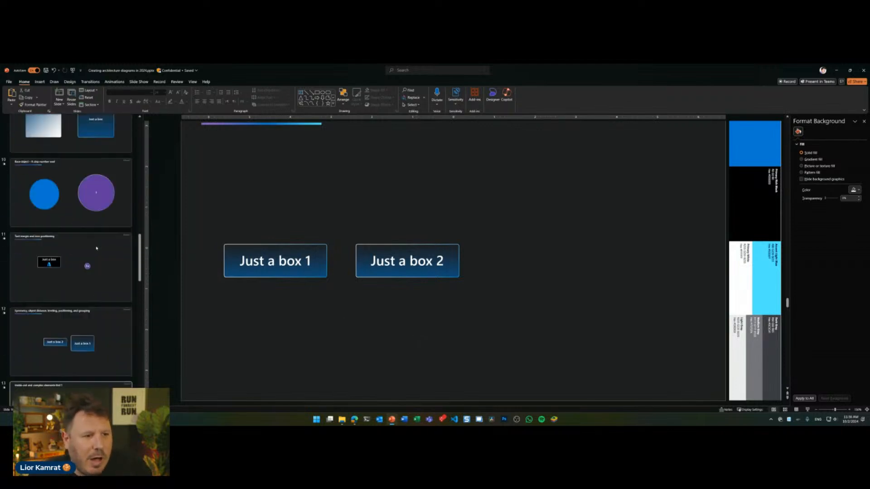
{"action": "left_click", "coordinate": [97, 248]}
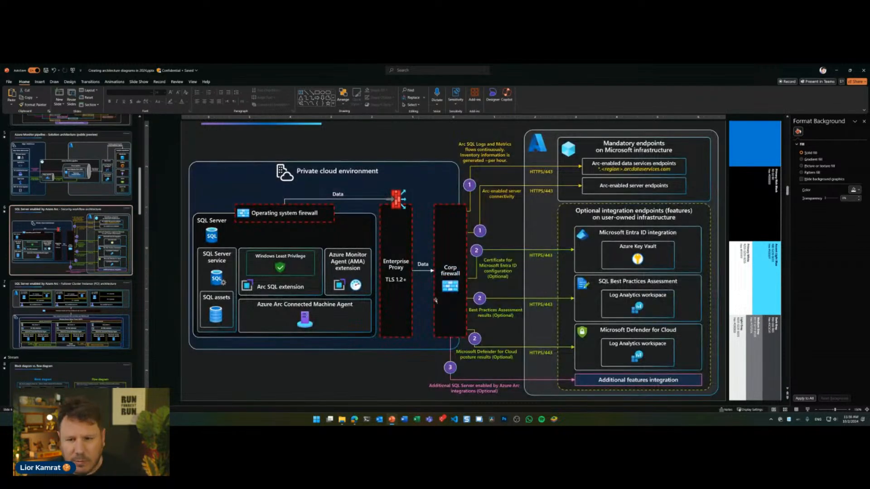
{"action": "left_click", "coordinate": [517, 250]}
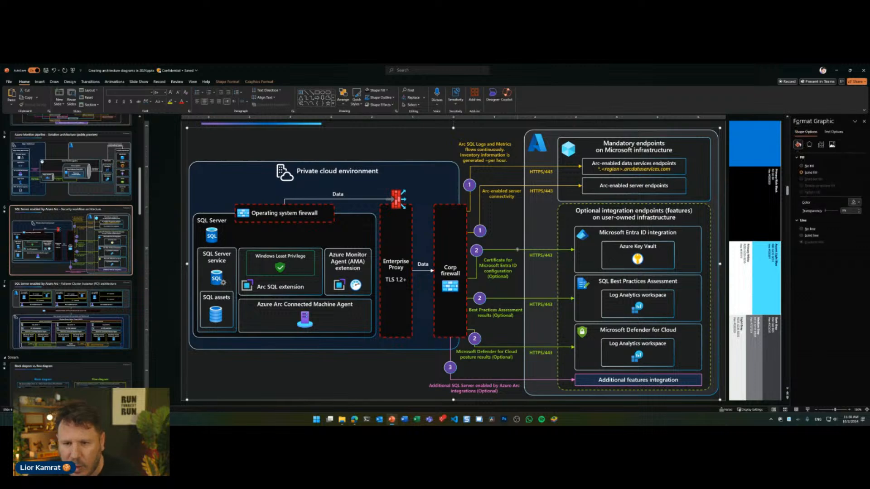
{"action": "mouse_move", "coordinate": [472, 279]}
{"action": "left_mouse_down"}
{"action": "mouse_move", "coordinate": [481, 255]}
{"action": "mouse_move", "coordinate": [556, 256]}
{"action": "left_mouse_up"}
{"action": "left_click_drag", "start_coordinate": [418, 274], "coordinate": [433, 271]}
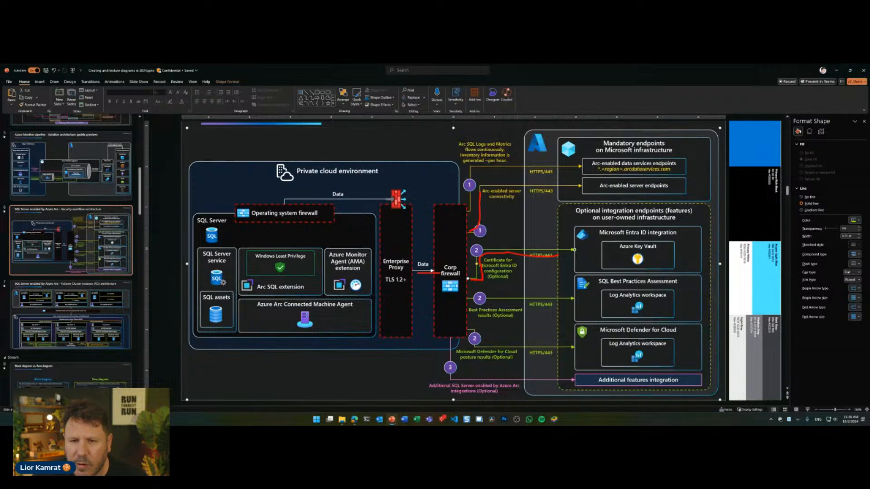
{"action": "left_click_drag", "start_coordinate": [480, 191], "coordinate": [491, 188]}
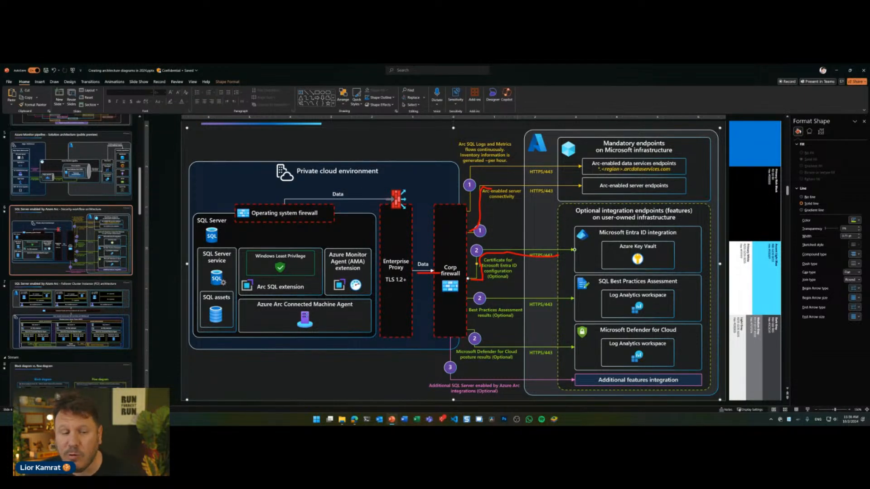
{"action": "key", "text": "Escape"}
- Return to slide 16, which holds the Just a box 1 and Just a box 2 shapes
{"action": "scroll", "coordinate": [75, 319], "scroll_direction": "down", "scroll_amount": 10}
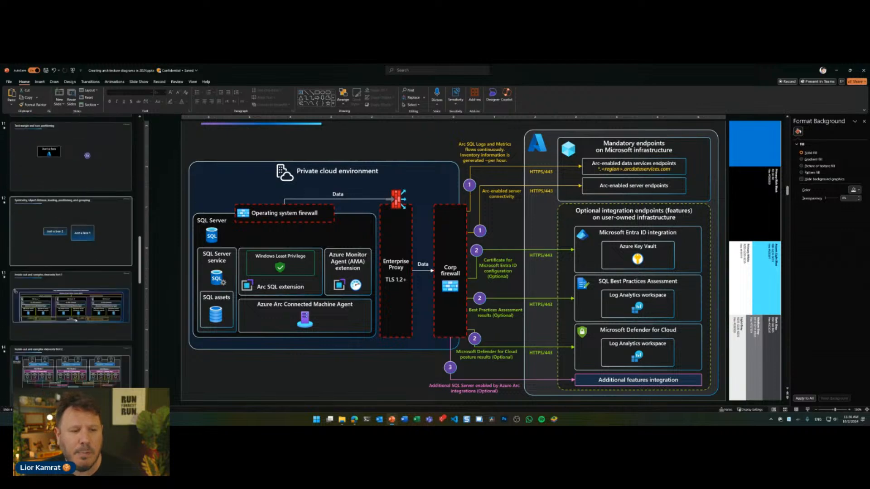
{"action": "scroll", "coordinate": [75, 320], "scroll_direction": "down", "scroll_amount": 6}
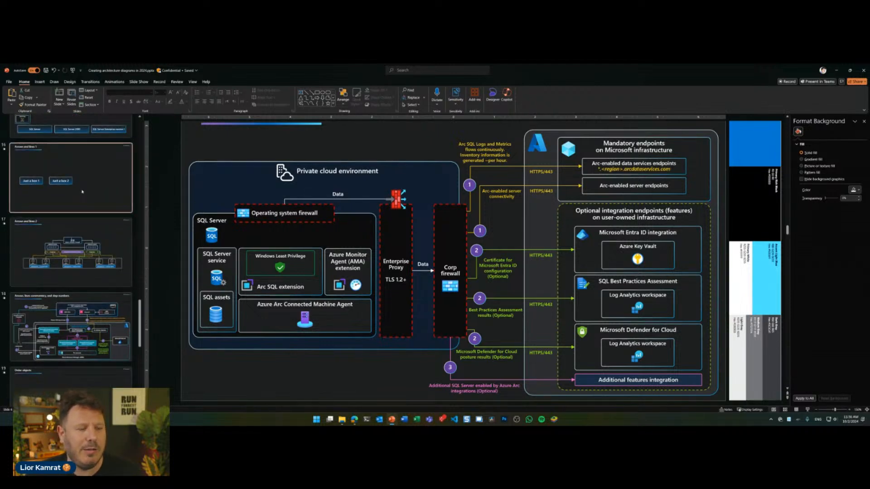
{"action": "left_click", "coordinate": [82, 192]}
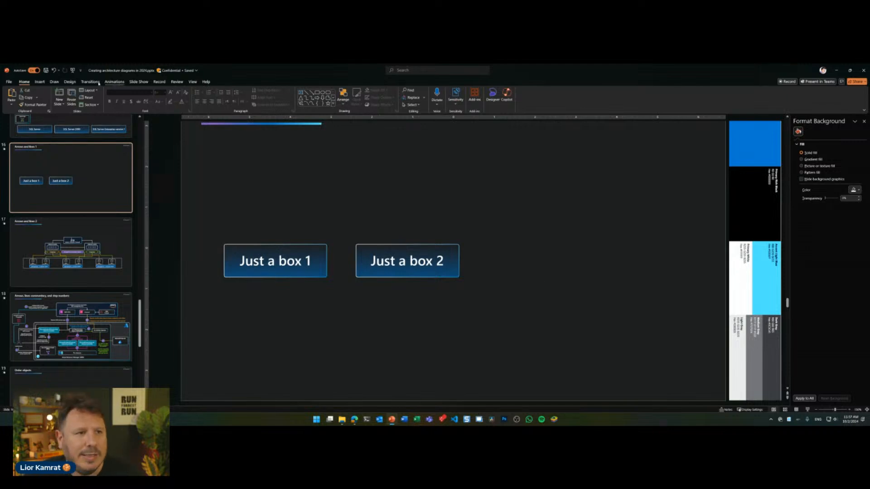
- Insert an elbow arrow connector starting at the bottom centre of Just a box 1, with its free end below the gap between the boxes
{"action": "left_click", "coordinate": [39, 82]}
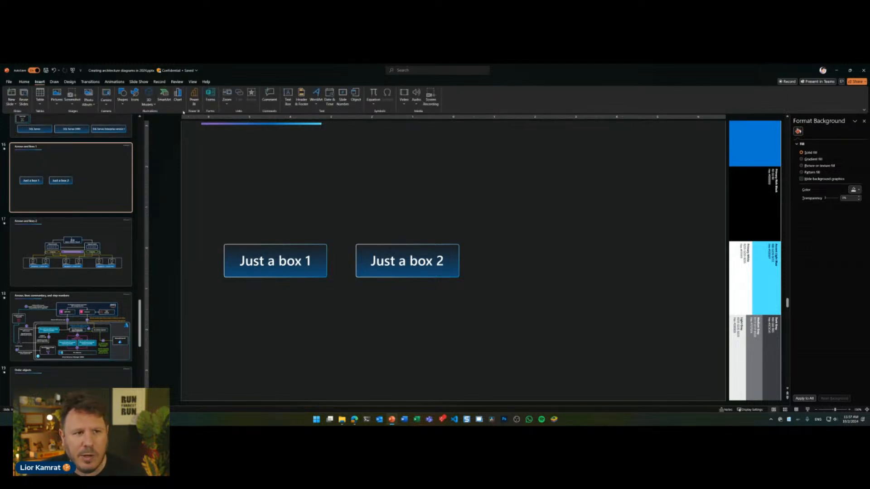
{"action": "left_click", "coordinate": [123, 102]}
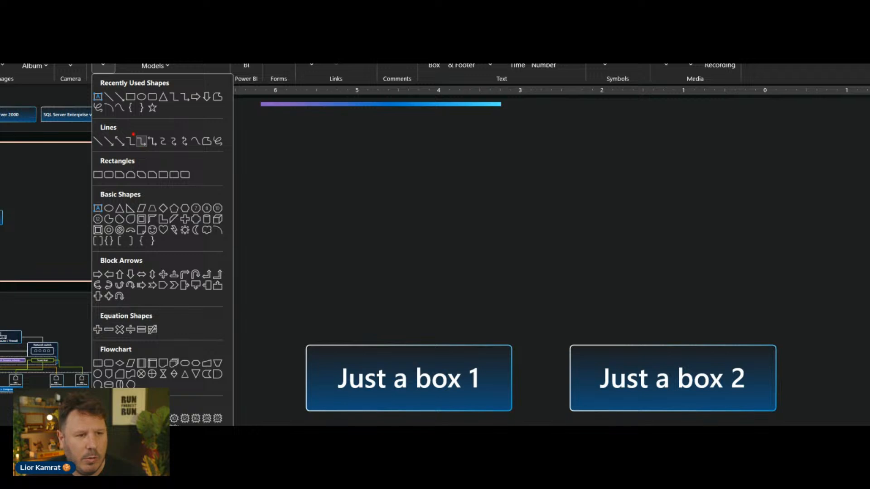
{"action": "mouse_move", "coordinate": [134, 135]}
{"action": "left_mouse_down"}
{"action": "mouse_move", "coordinate": [147, 153]}
{"action": "mouse_move", "coordinate": [143, 128]}
{"action": "mouse_move", "coordinate": [131, 130]}
{"action": "left_mouse_up"}
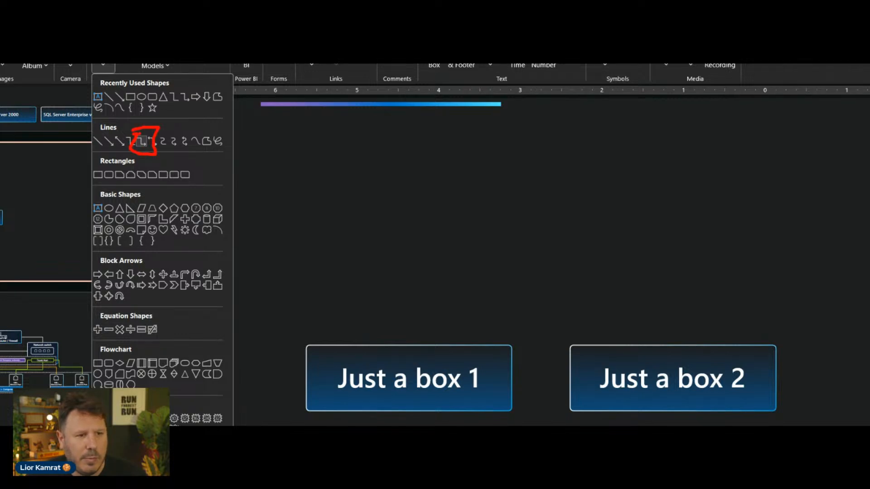
{"action": "key", "text": "Escape"}
{"action": "left_click", "coordinate": [123, 96]}
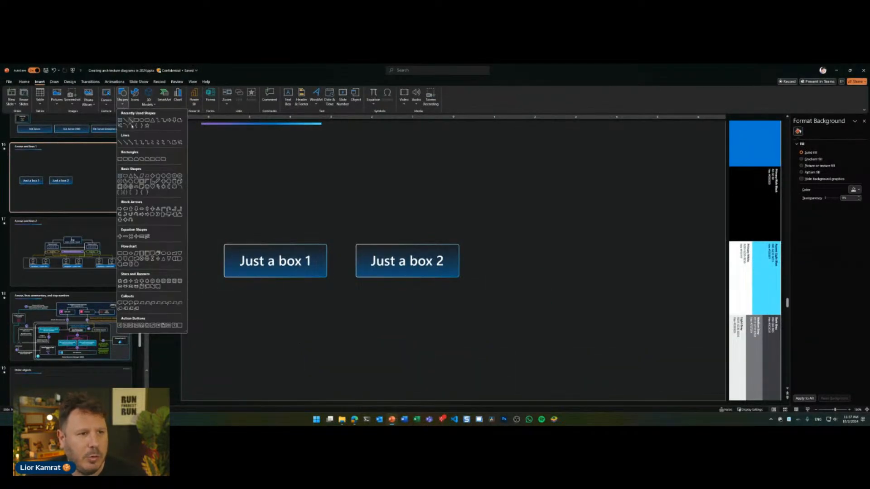
{"action": "left_click", "coordinate": [141, 141]}
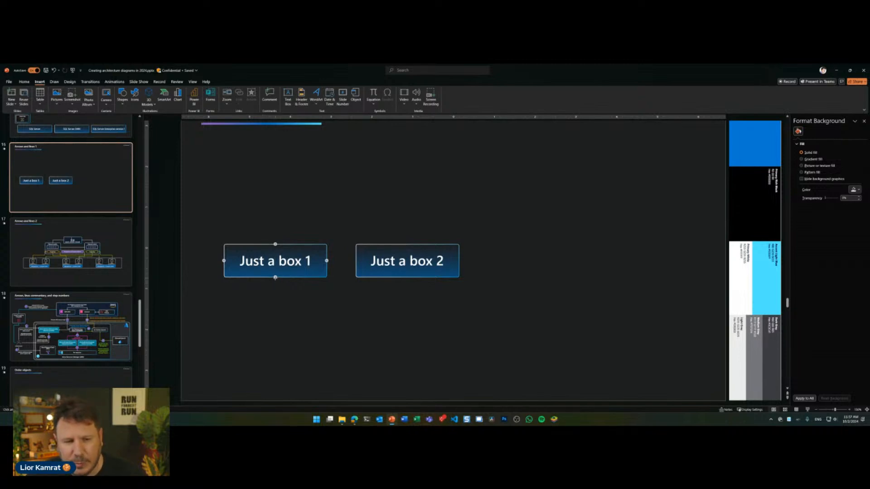
{"action": "mouse_move", "coordinate": [275, 276]}
{"action": "left_mouse_down"}
{"action": "mouse_move", "coordinate": [272, 365]}
{"action": "mouse_move", "coordinate": [349, 325]}
{"action": "left_mouse_up"}
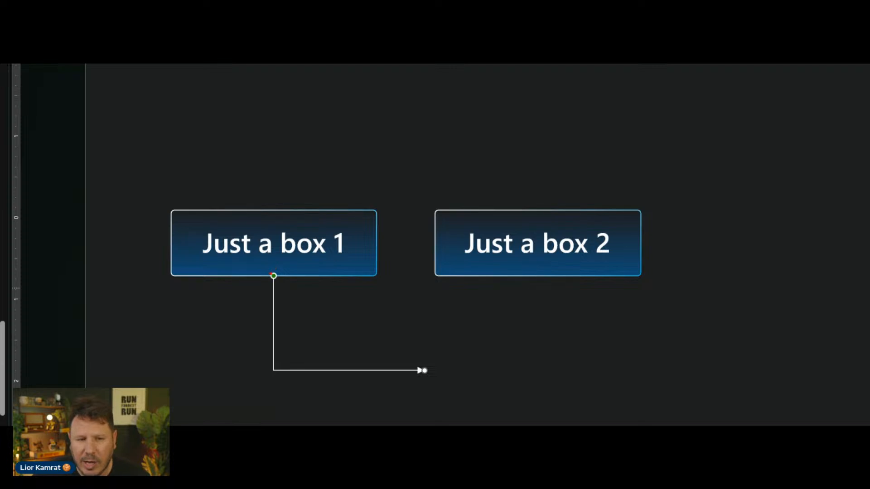
{"action": "mouse_move", "coordinate": [272, 268]}
{"action": "left_mouse_down"}
{"action": "mouse_move", "coordinate": [270, 294]}
{"action": "mouse_move", "coordinate": [272, 262]}
{"action": "left_mouse_up"}
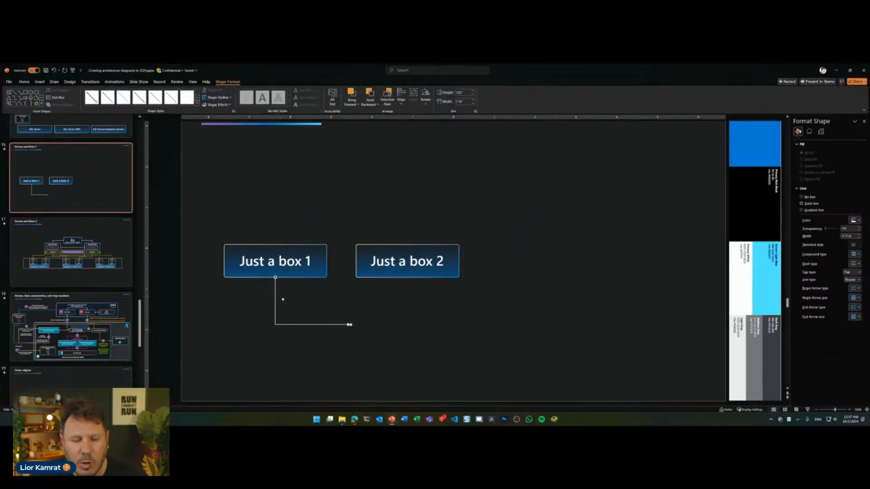
- Attach the connector's arrow end to the bottom centre of Just a box 2 and lower its horizontal segment slightly
{"action": "left_click_drag", "start_coordinate": [349, 325], "coordinate": [408, 279]}
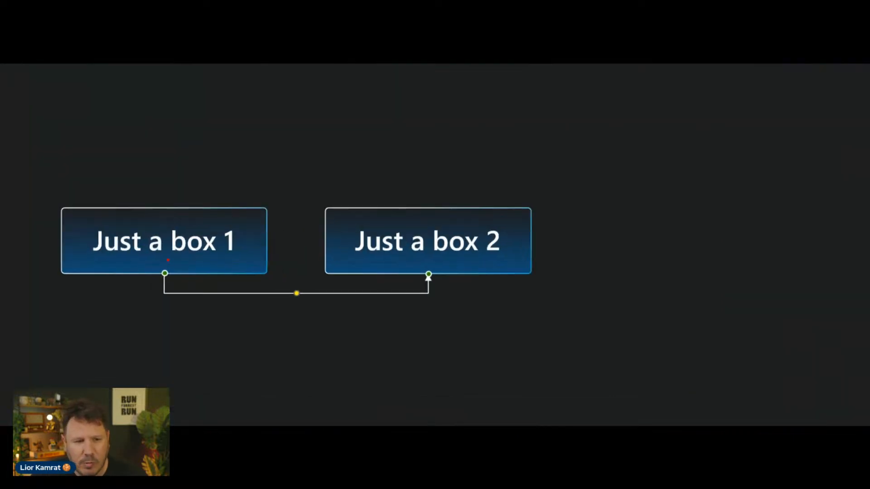
{"action": "mouse_move", "coordinate": [168, 267]}
{"action": "left_mouse_down"}
{"action": "mouse_move", "coordinate": [174, 285]}
{"action": "mouse_move", "coordinate": [178, 277]}
{"action": "left_mouse_up"}
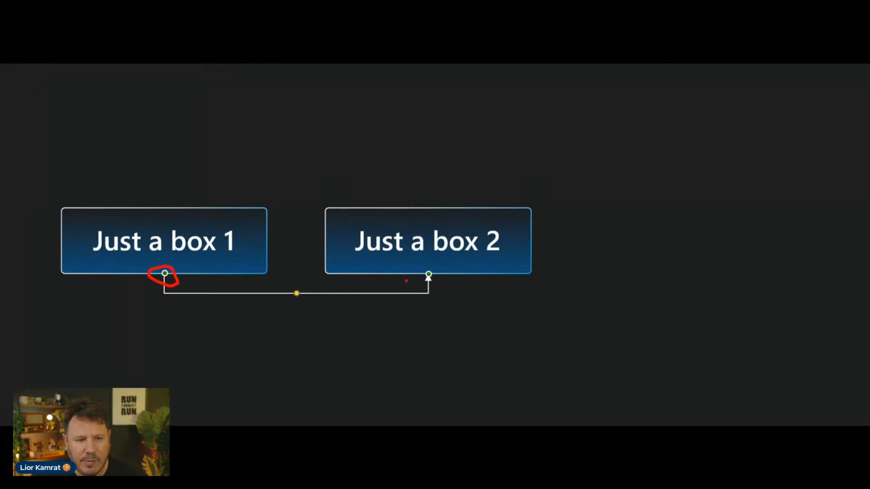
{"action": "mouse_move", "coordinate": [430, 266]}
{"action": "left_mouse_down"}
{"action": "mouse_move", "coordinate": [404, 281]}
{"action": "mouse_move", "coordinate": [434, 264]}
{"action": "left_mouse_up"}
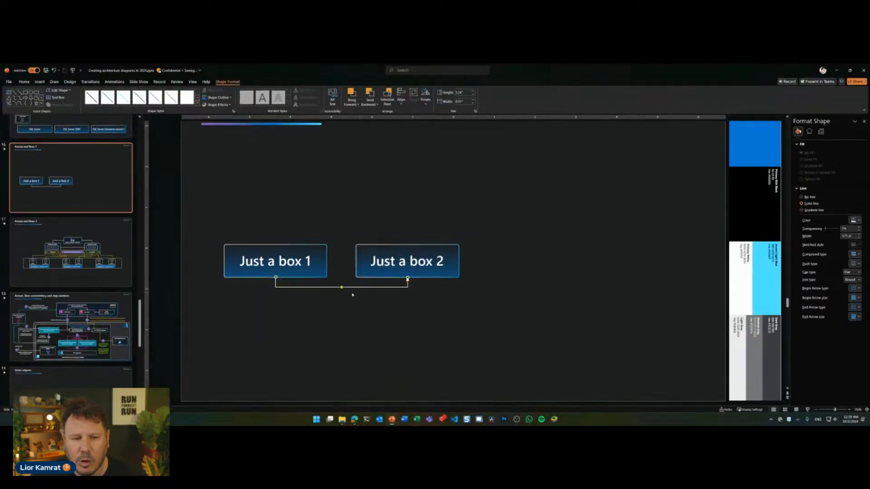
{"action": "mouse_move", "coordinate": [341, 287]}
{"action": "left_mouse_down"}
{"action": "mouse_move", "coordinate": [341, 321]}
{"action": "mouse_move", "coordinate": [342, 300]}
{"action": "left_mouse_up"}
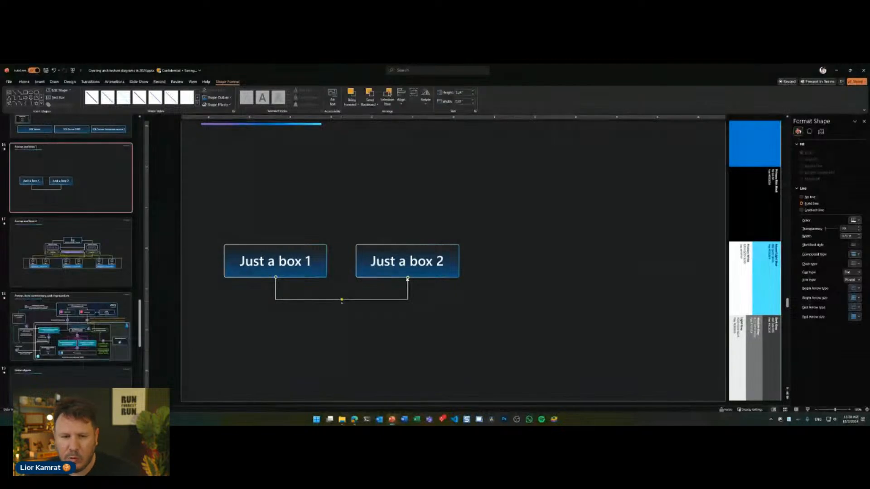
{"action": "left_click", "coordinate": [324, 274]}
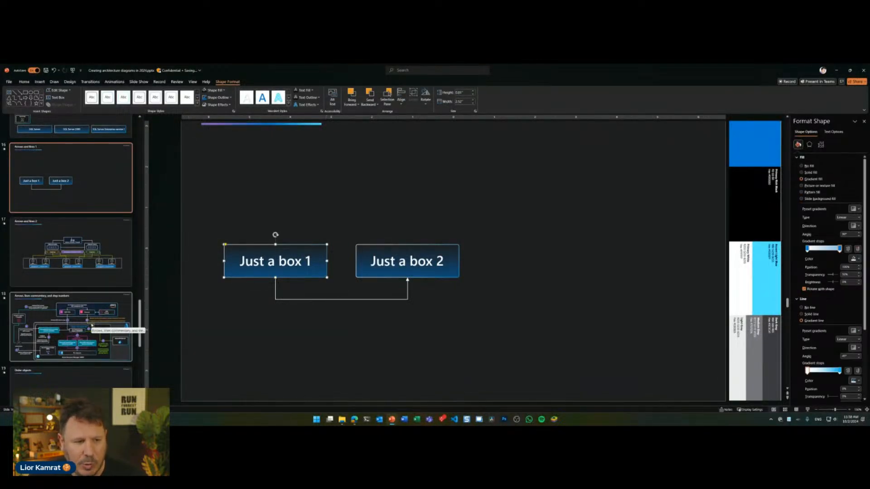
- Copy the AWS APIs icon from the diagram on slide 18 to slide 16 and place it, enlarged, at the midpoint of the connector
{"action": "scroll", "coordinate": [92, 325], "scroll_direction": "down", "scroll_amount": 2}
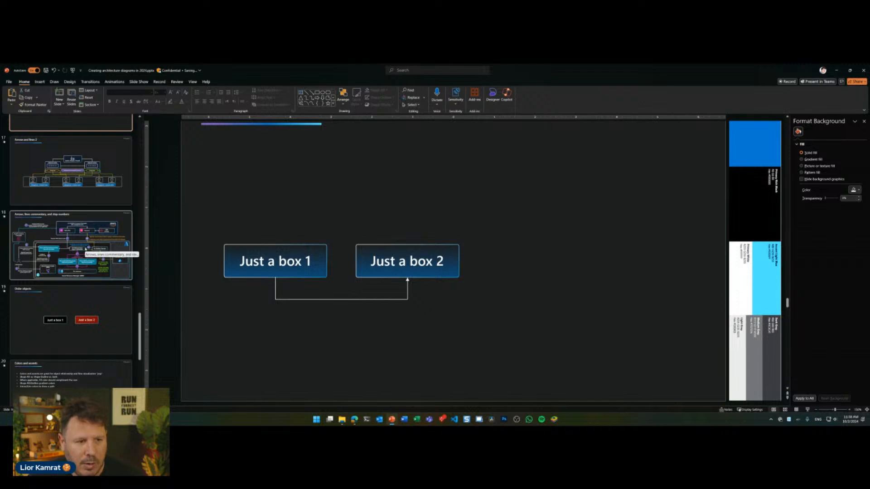
{"action": "left_click", "coordinate": [90, 250]}
{"action": "left_click", "coordinate": [416, 186]}
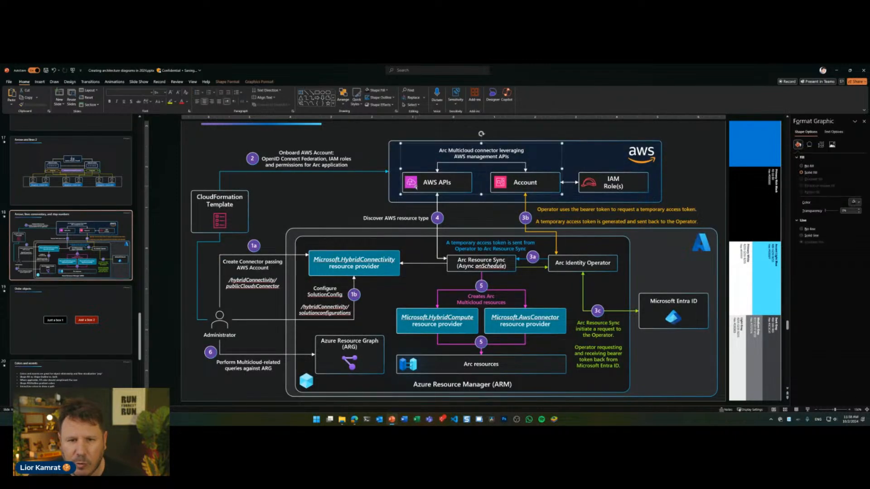
{"action": "key", "text": "Escape"}
{"action": "scroll", "coordinate": [83, 262], "scroll_direction": "up", "scroll_amount": 3}
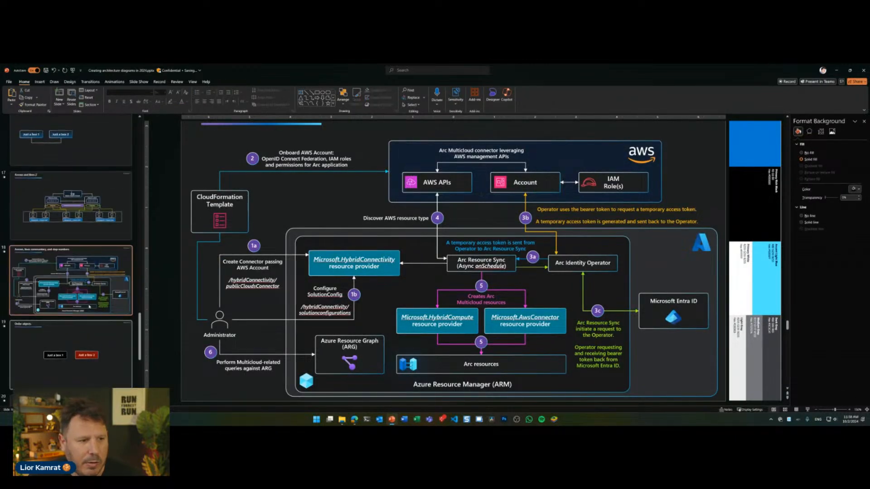
{"action": "left_click", "coordinate": [84, 262]}
{"action": "key", "text": "ctrl+v"}
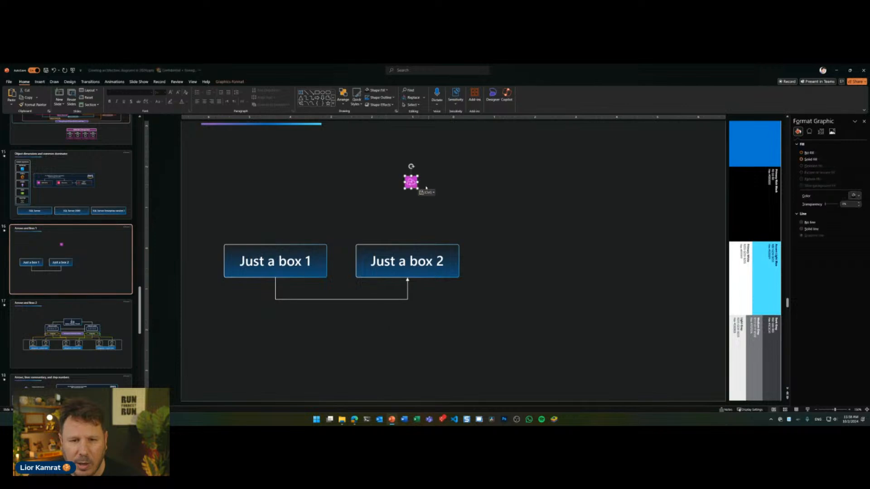
{"action": "left_click_drag", "start_coordinate": [411, 183], "coordinate": [349, 293]}
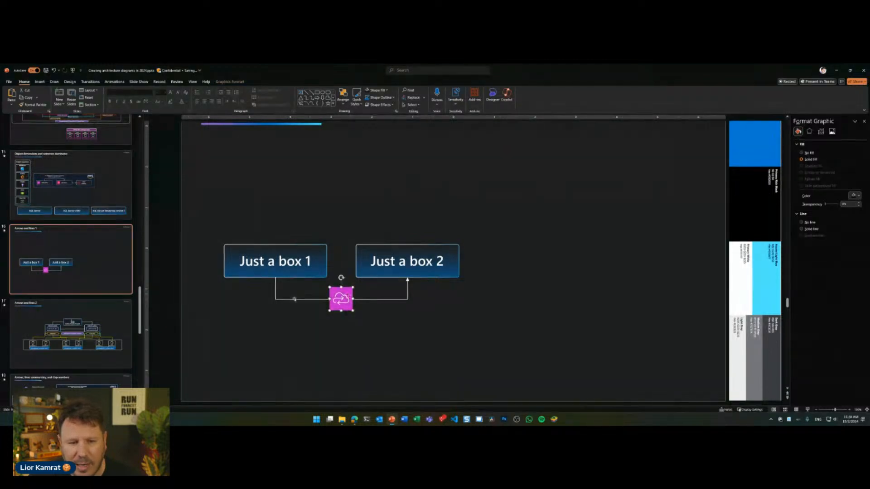
- Delete the pink AWS icon from the middle of the connector and select the connector
{"action": "left_click", "coordinate": [352, 283]}
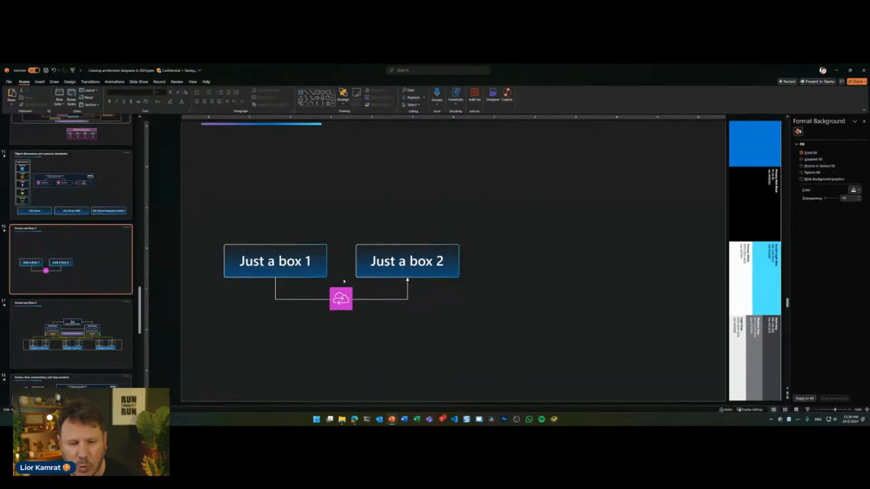
{"action": "left_click", "coordinate": [350, 308]}
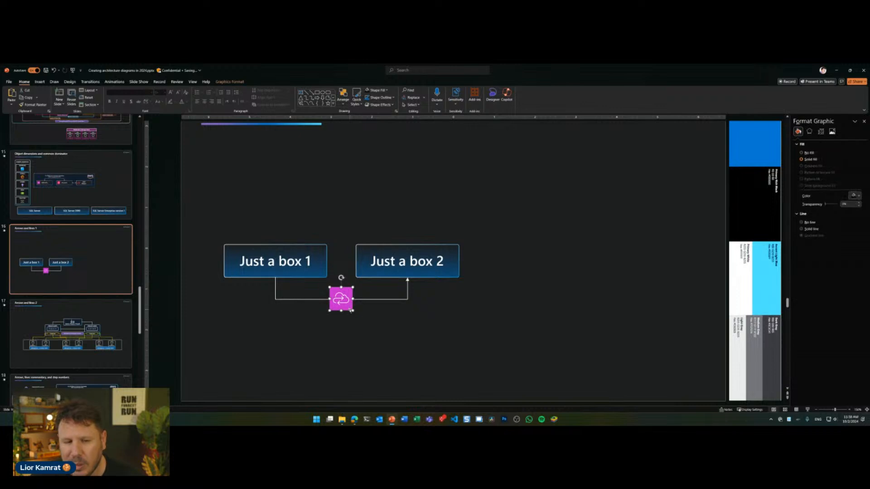
{"action": "key", "text": "Delete"}
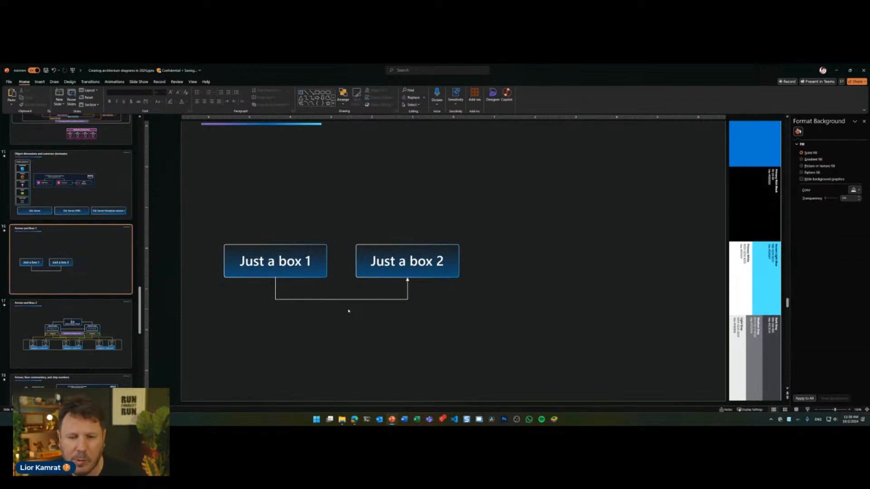
{"action": "left_click", "coordinate": [409, 290]}
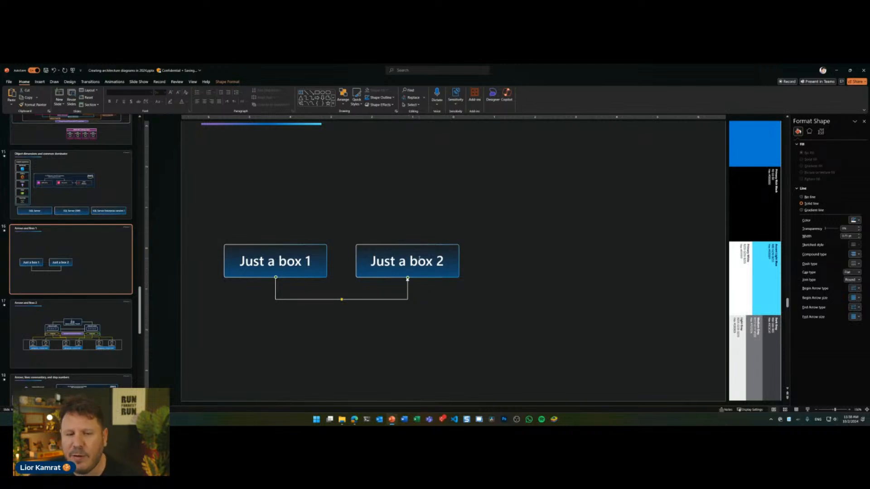
- Examine the connector routing in the Azure Stack HCI network diagram on slide 4 and open the simplified version on slide 17
{"action": "scroll", "coordinate": [92, 192], "scroll_direction": "up", "scroll_amount": 10}
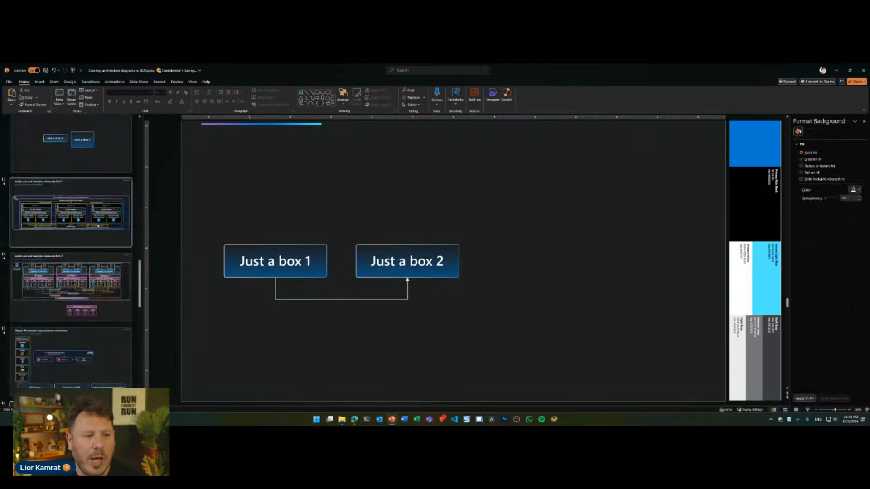
{"action": "scroll", "coordinate": [99, 227], "scroll_direction": "up", "scroll_amount": 5}
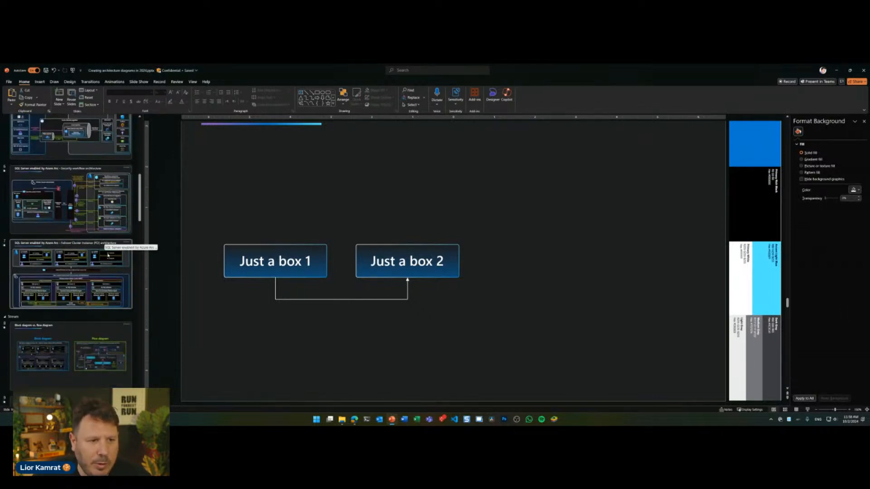
{"action": "scroll", "coordinate": [94, 250], "scroll_direction": "up", "scroll_amount": 3}
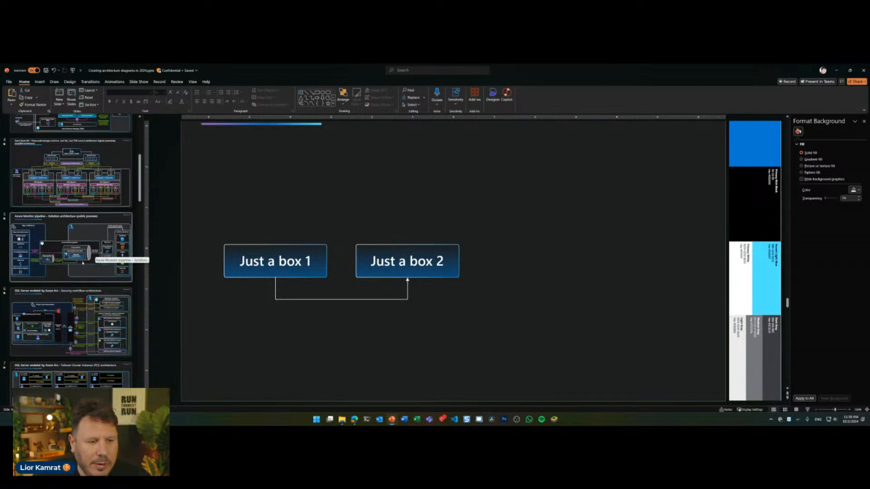
{"action": "left_click", "coordinate": [113, 195]}
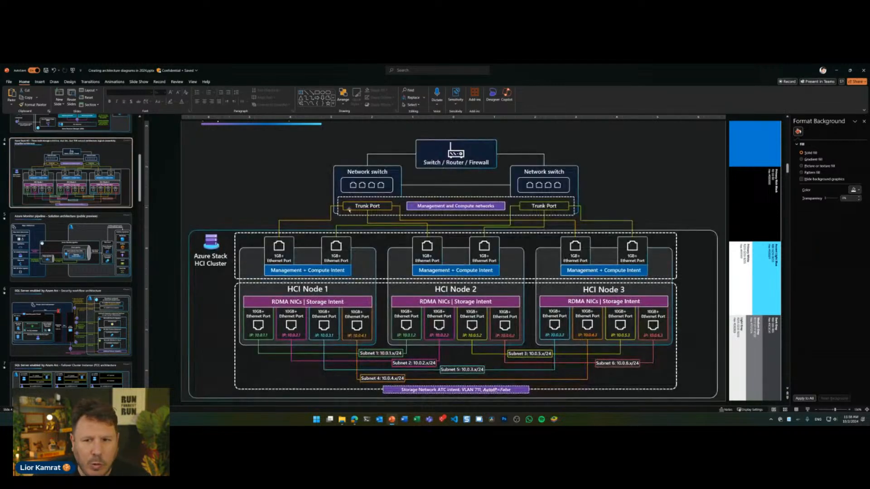
{"action": "scroll", "coordinate": [60, 308], "scroll_direction": "down", "scroll_amount": 10}
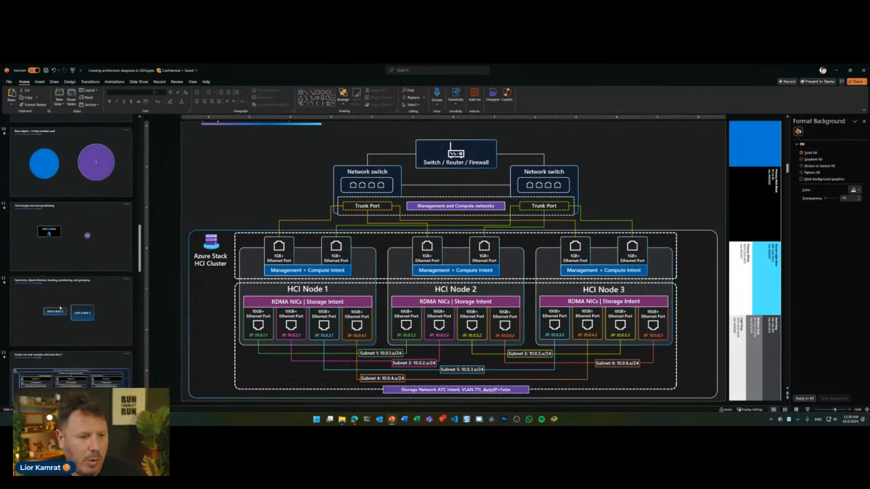
{"action": "scroll", "coordinate": [61, 308], "scroll_direction": "down", "scroll_amount": 5}
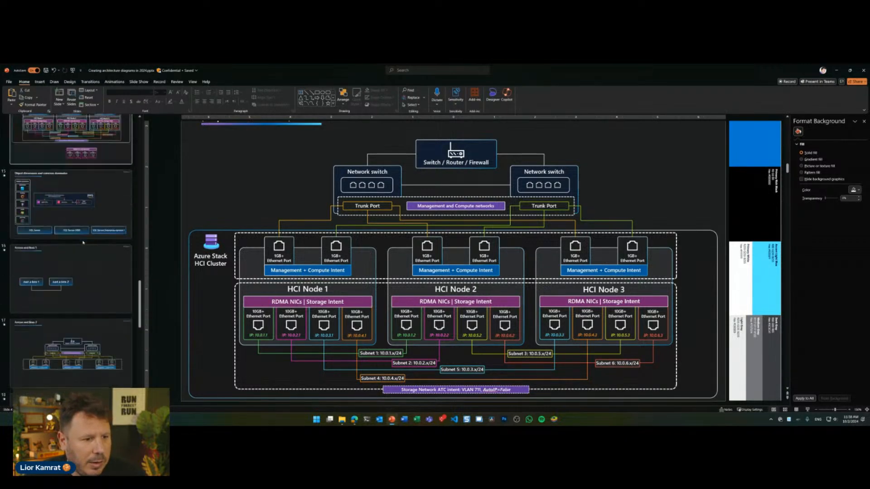
{"action": "scroll", "coordinate": [82, 246], "scroll_direction": "down", "scroll_amount": 2}
{"action": "left_click", "coordinate": [90, 258]}
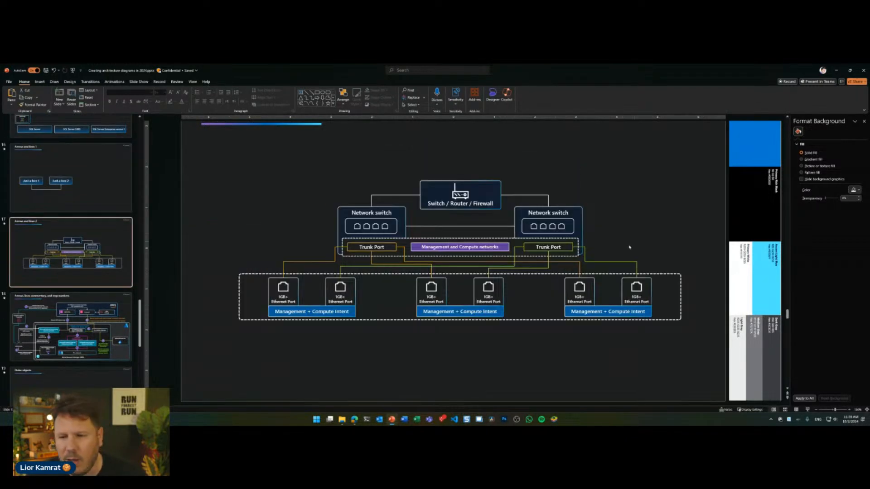
- Trace in red the green line's route into the left side of the green Trunk Port, and clear the markup
{"action": "left_click", "coordinate": [523, 272]}
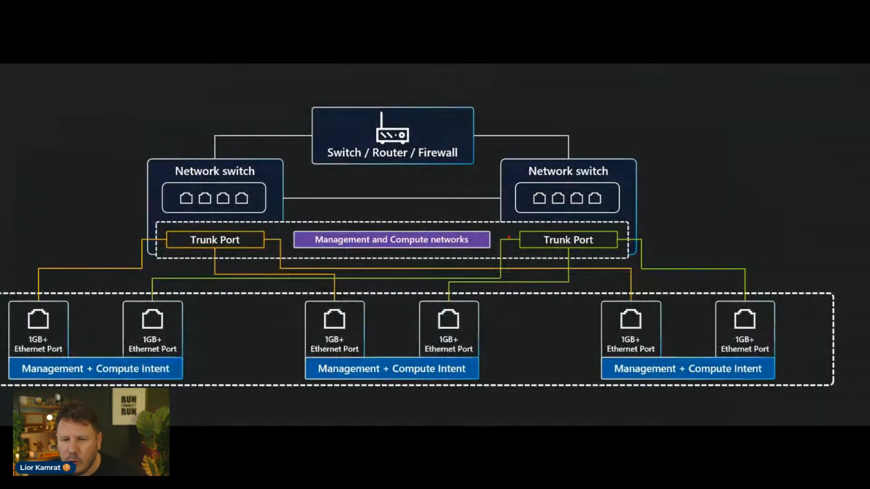
{"action": "mouse_move", "coordinate": [526, 231]}
{"action": "left_mouse_down"}
{"action": "mouse_move", "coordinate": [490, 237]}
{"action": "mouse_move", "coordinate": [490, 265]}
{"action": "mouse_move", "coordinate": [389, 269]}
{"action": "mouse_move", "coordinate": [498, 280]}
{"action": "mouse_move", "coordinate": [498, 237]}
{"action": "mouse_move", "coordinate": [517, 240]}
{"action": "left_mouse_up"}
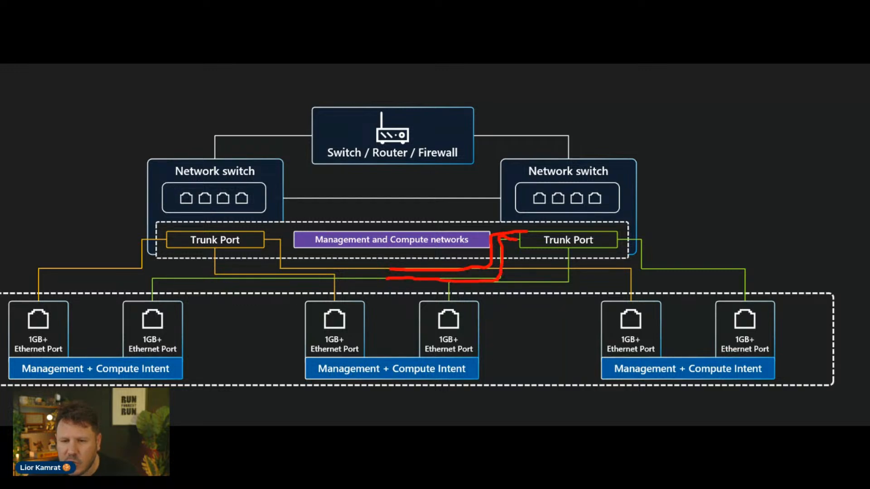
{"action": "key", "text": "Escape"}
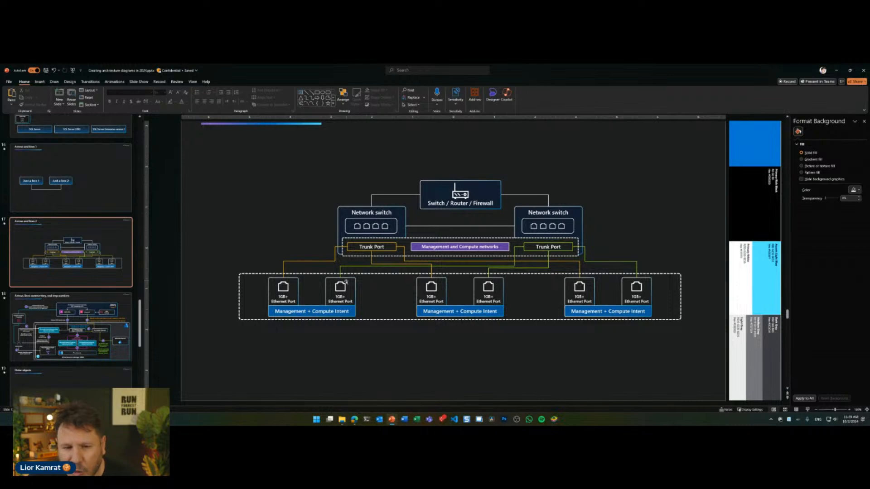
- Mark the second Ethernet Port and the green Trunk Port in red, trace the green line between them, and clear the markup
{"action": "scroll", "coordinate": [345, 278], "scroll_direction": "up", "scroll_amount": 4}
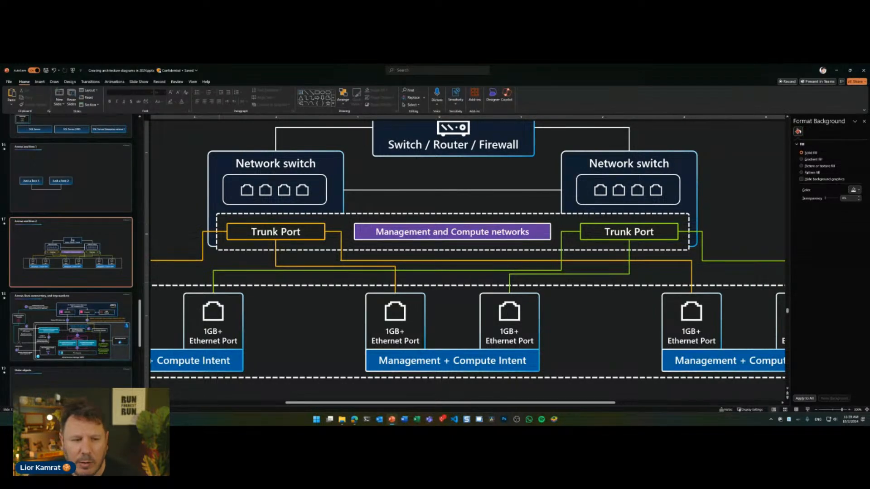
{"action": "left_click_drag", "start_coordinate": [230, 305], "coordinate": [230, 302]}
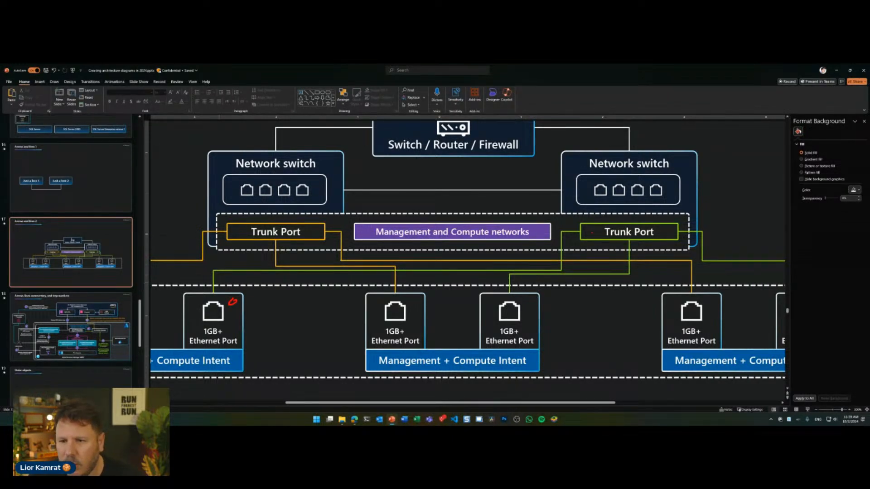
{"action": "left_click_drag", "start_coordinate": [592, 233], "coordinate": [587, 233]}
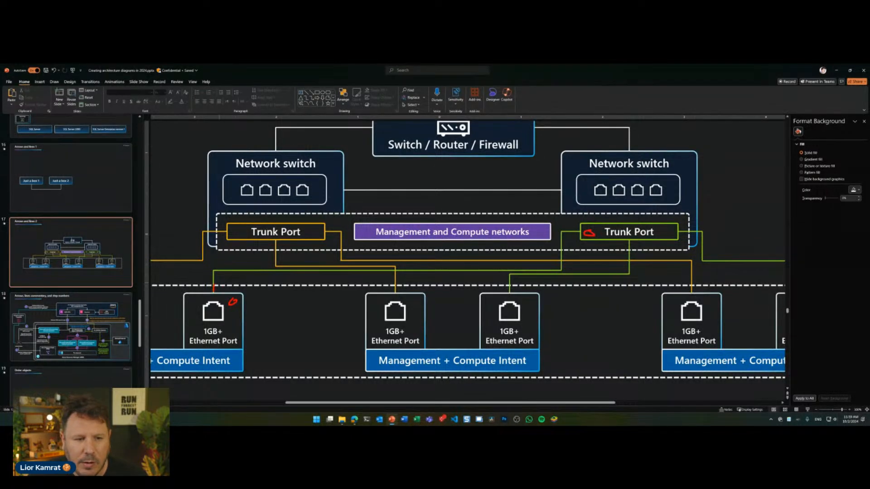
{"action": "mouse_move", "coordinate": [214, 285]}
{"action": "left_mouse_down"}
{"action": "mouse_move", "coordinate": [237, 271]}
{"action": "mouse_move", "coordinate": [541, 269]}
{"action": "mouse_move", "coordinate": [557, 233]}
{"action": "mouse_move", "coordinate": [574, 232]}
{"action": "left_mouse_up"}
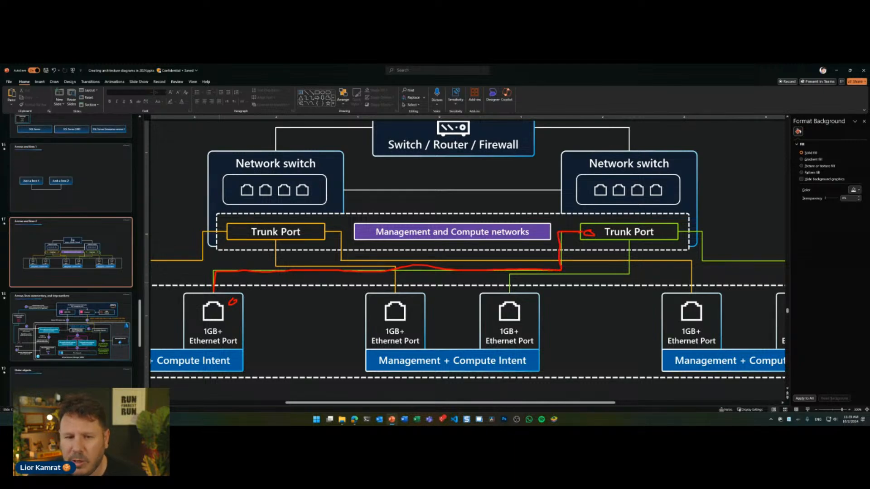
{"action": "key", "text": "Escape"}
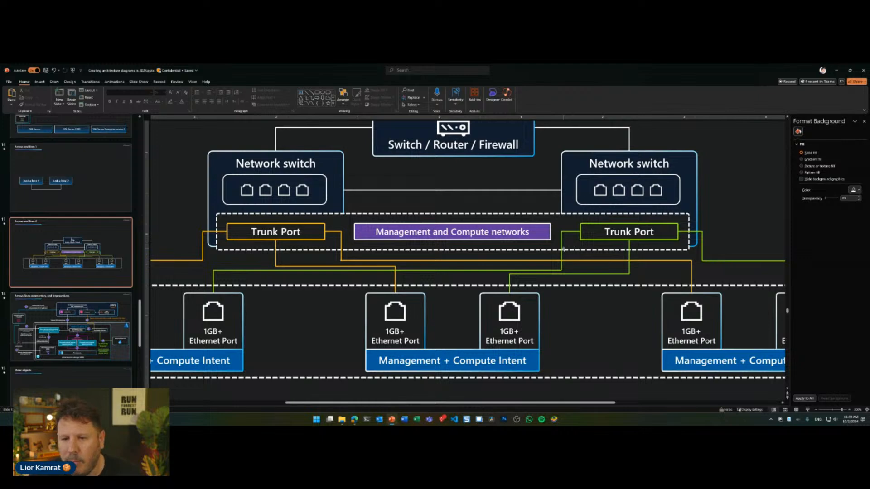
- Select the green line from the second Ethernet Port, box its junction below the green Trunk Port in red, and clear the markup
{"action": "left_click", "coordinate": [561, 247]}
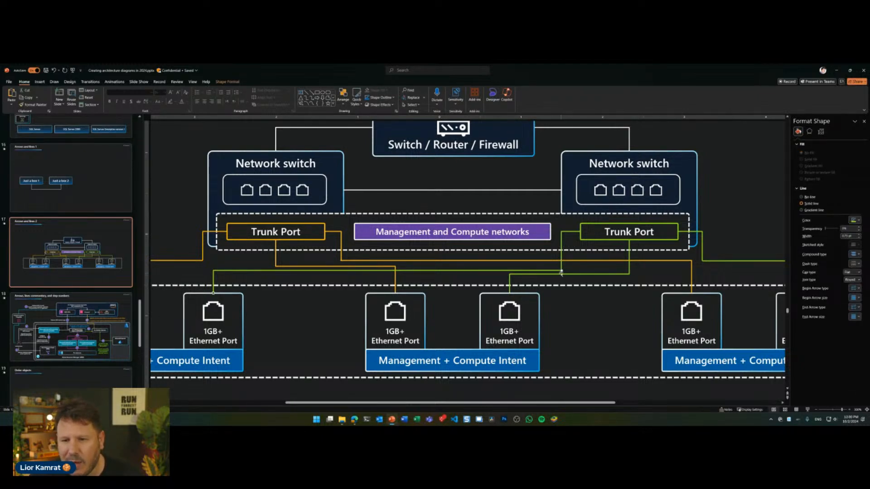
{"action": "mouse_move", "coordinate": [561, 270]}
{"action": "left_mouse_down"}
{"action": "mouse_move", "coordinate": [556, 277]}
{"action": "mouse_move", "coordinate": [561, 270]}
{"action": "left_mouse_up"}
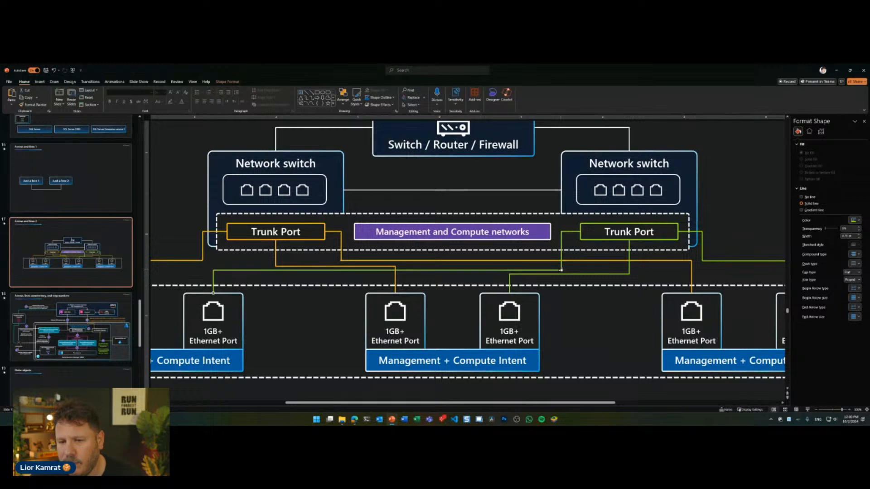
{"action": "scroll", "coordinate": [588, 271], "scroll_direction": "up", "scroll_amount": 1}
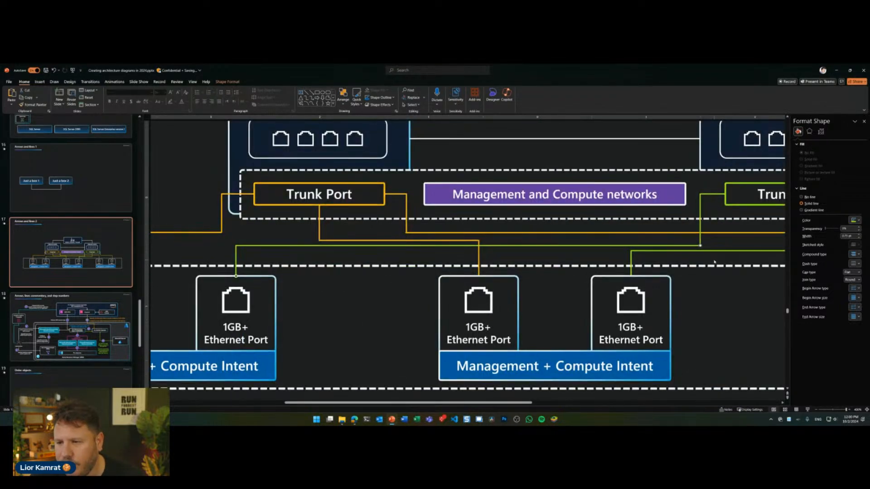
{"action": "scroll", "coordinate": [634, 322], "scroll_direction": "right", "scroll_amount": 3}
{"action": "key", "text": "ctrl+1"}
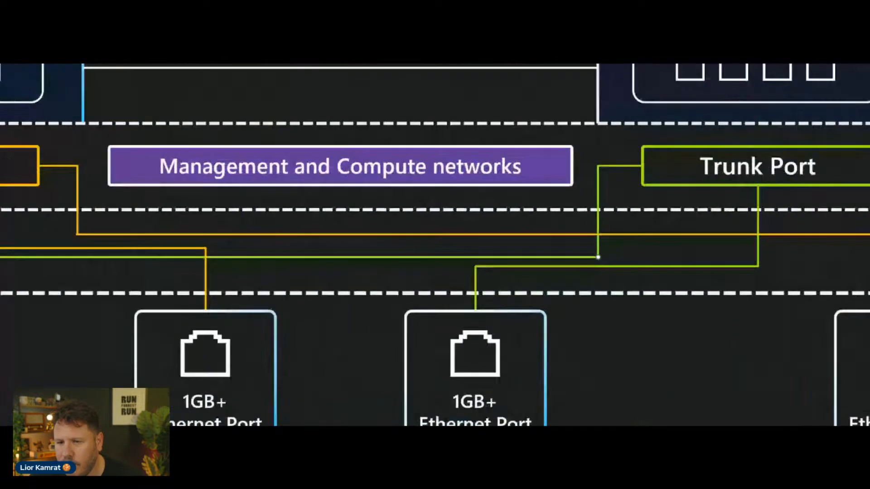
{"action": "left_click", "coordinate": [607, 248]}
{"action": "mouse_move", "coordinate": [594, 229]}
{"action": "left_mouse_down"}
{"action": "mouse_move", "coordinate": [587, 248]}
{"action": "mouse_move", "coordinate": [616, 256]}
{"action": "left_mouse_up"}
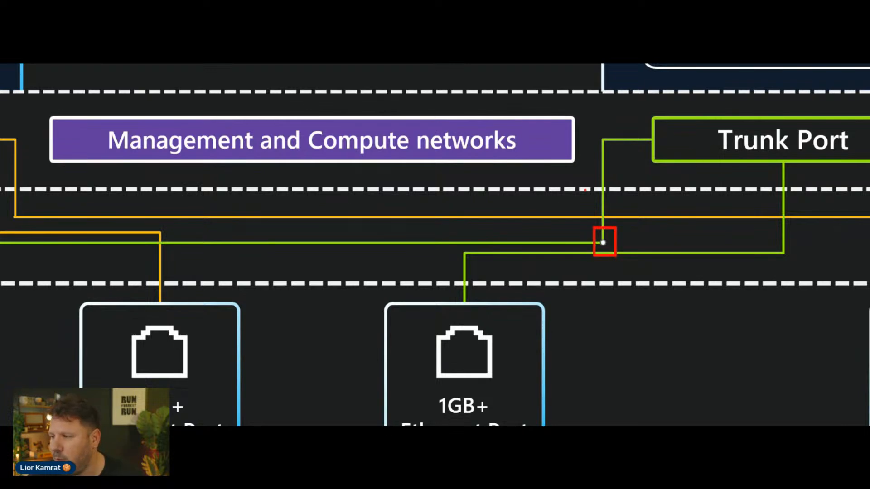
{"action": "key", "text": "Escape"}
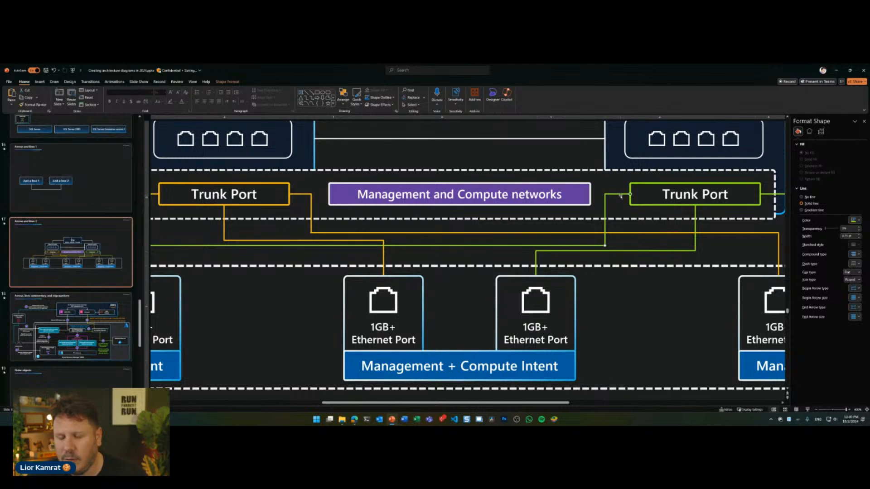
- Delete the short green line at the Trunk Port's left side and attach the remaining green line's free end to that point
{"action": "key", "text": "Delete"}
{"action": "left_click", "coordinate": [602, 246]}
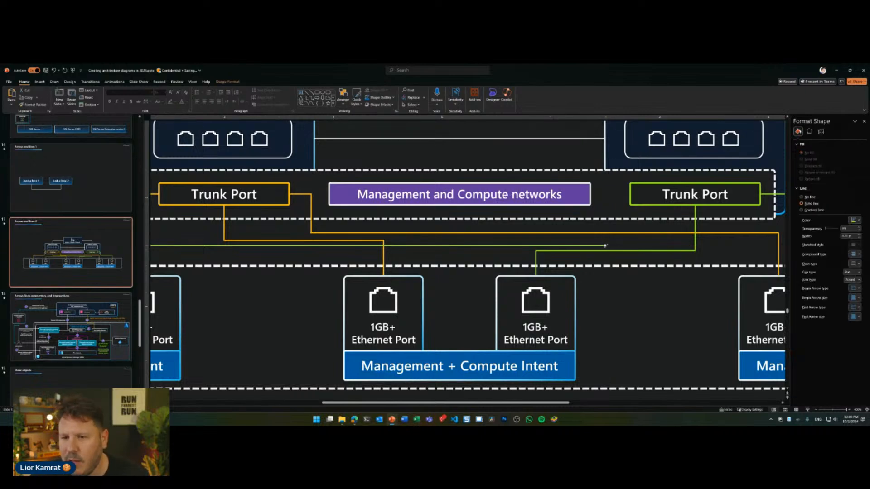
{"action": "left_click_drag", "start_coordinate": [605, 246], "coordinate": [629, 194]}
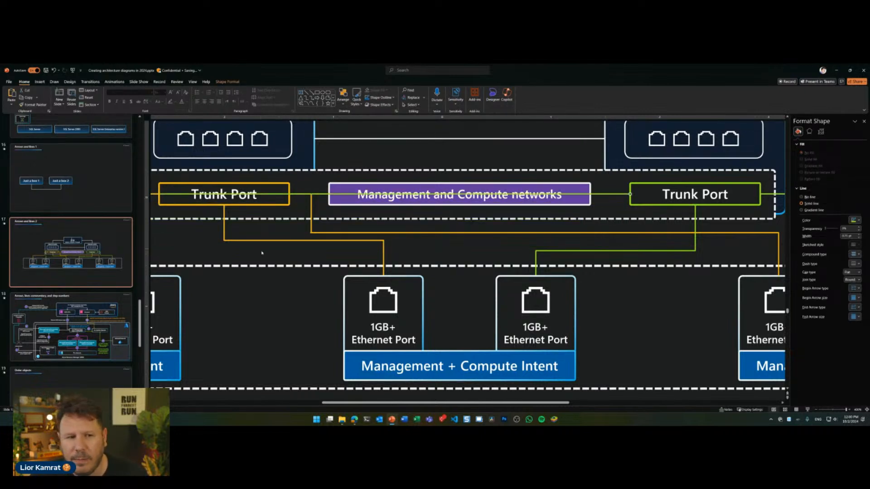
{"action": "left_click_drag", "start_coordinate": [379, 405], "coordinate": [327, 404]}
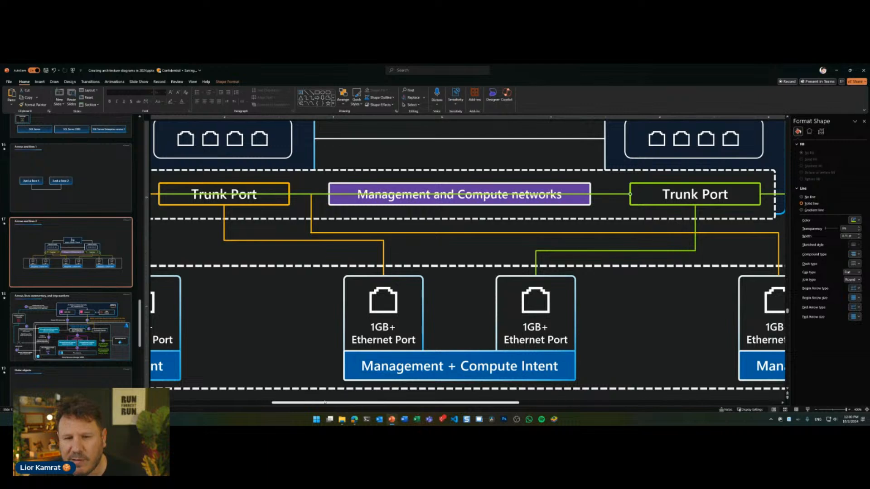
{"action": "scroll", "coordinate": [593, 284], "scroll_direction": "down", "scroll_amount": 1}
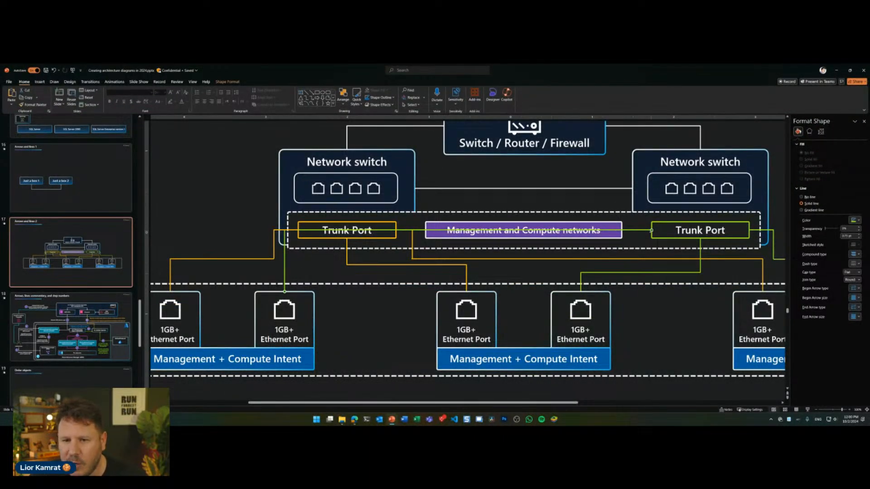
{"action": "mouse_move", "coordinate": [651, 230]}
{"action": "left_mouse_down"}
{"action": "mouse_move", "coordinate": [606, 254]}
{"action": "mouse_move", "coordinate": [637, 263]}
{"action": "mouse_move", "coordinate": [652, 230]}
{"action": "left_mouse_up"}
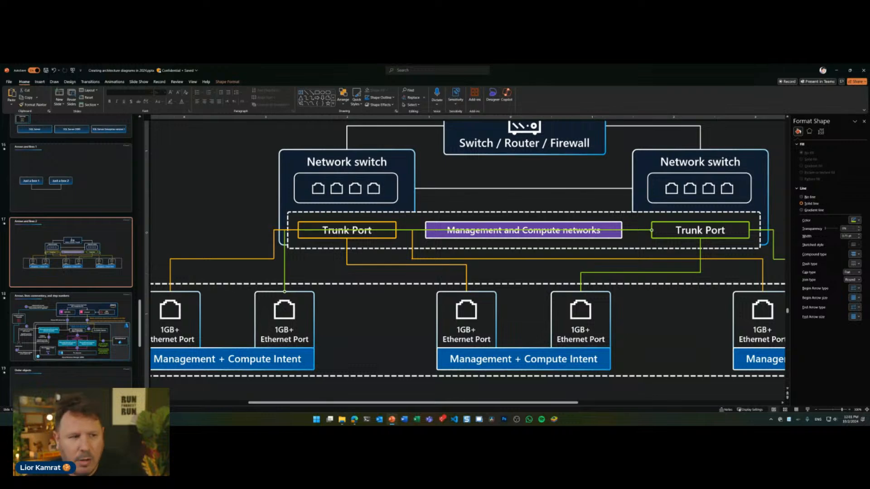
- On slide 16, duplicate Just a box 2 and place the copy above and to the right of the original
{"action": "left_click", "coordinate": [88, 302]}
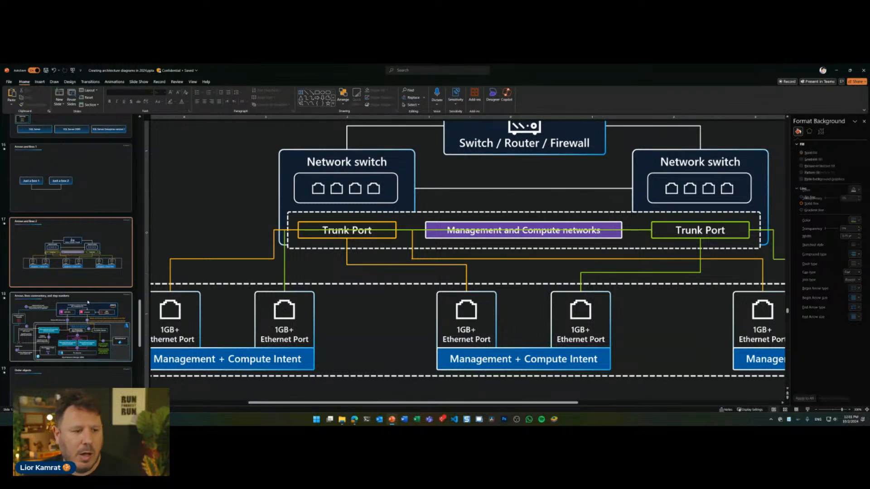
{"action": "scroll", "coordinate": [90, 272], "scroll_direction": "up", "scroll_amount": 1}
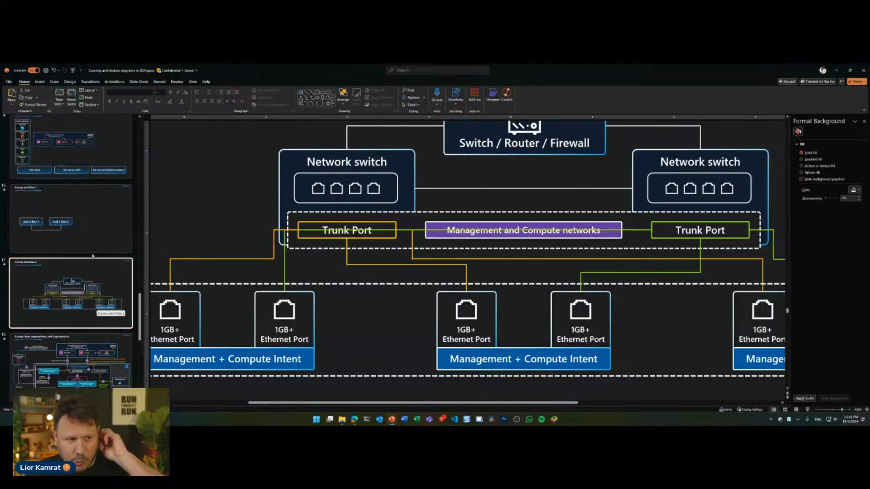
{"action": "left_click", "coordinate": [91, 247]}
{"action": "scroll", "coordinate": [526, 255], "scroll_direction": "down", "scroll_amount": 1}
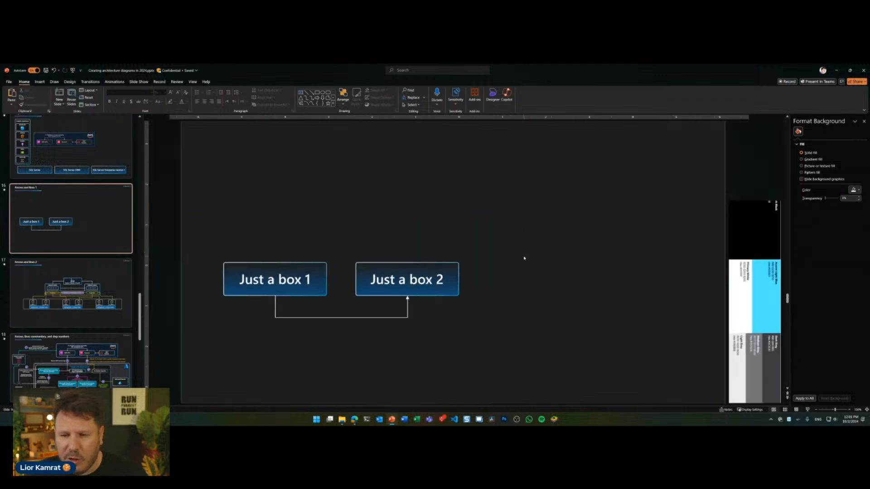
{"action": "scroll", "coordinate": [524, 258], "scroll_direction": "down", "scroll_amount": 1}
{"action": "left_click", "coordinate": [471, 281]}
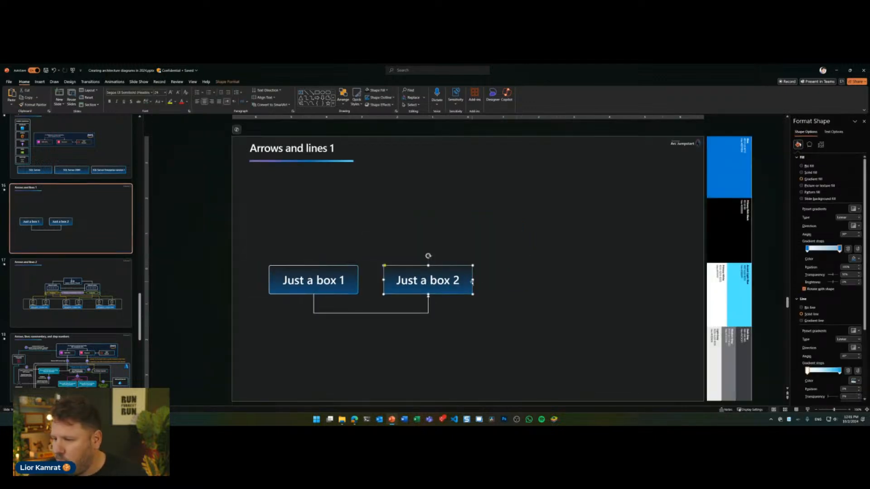
{"action": "key", "text": "ctrl+v"}
{"action": "left_click_drag", "start_coordinate": [475, 296], "coordinate": [542, 212]}
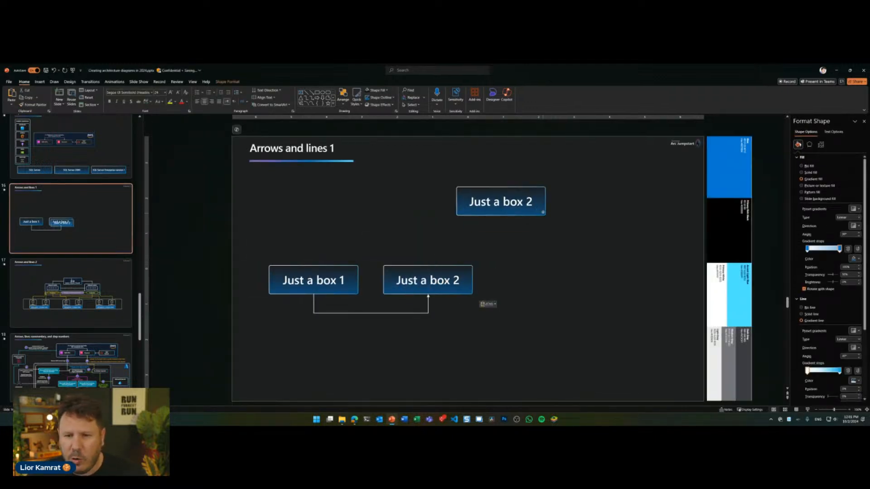
- Delete the connector between the two boxes and add another copy of Just a box 2 to the right, aligned and evenly spaced
{"action": "left_click", "coordinate": [428, 309]}
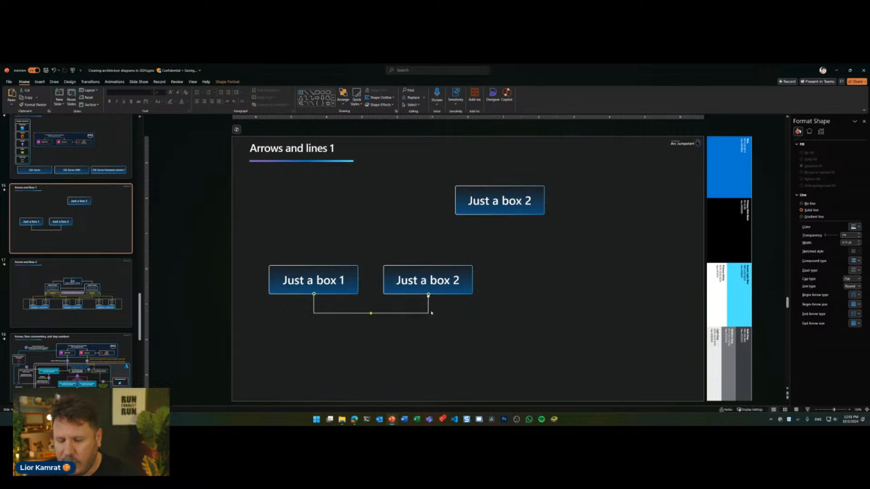
{"action": "key", "text": "Delete"}
{"action": "left_click", "coordinate": [464, 291]}
{"action": "key", "text": "ctrl+v"}
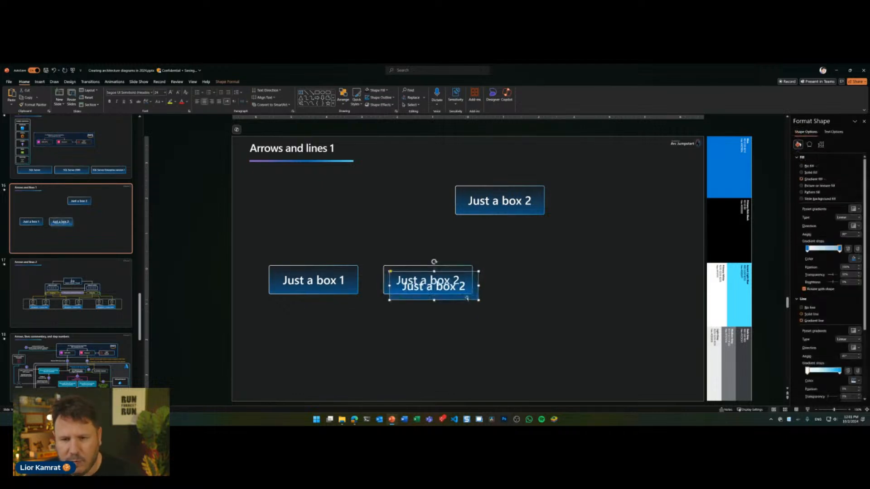
{"action": "left_click_drag", "start_coordinate": [466, 297], "coordinate": [579, 292]}
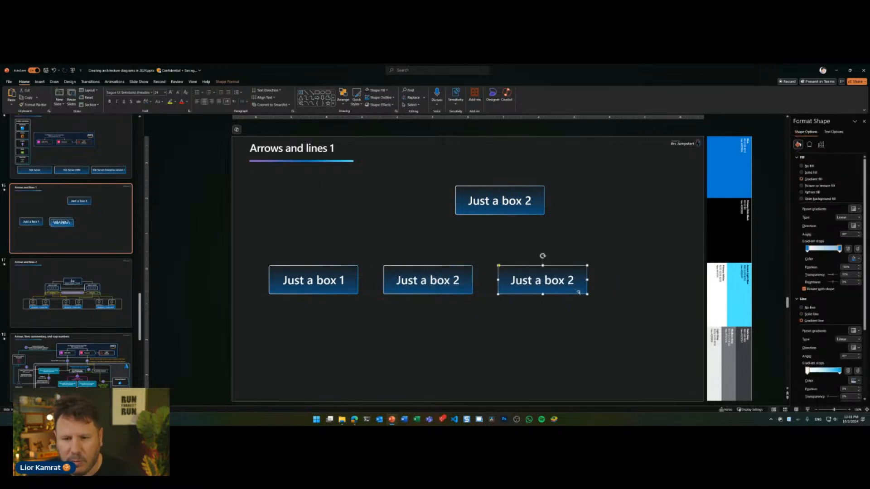
- Group the three lower boxes and center the group beneath the upper Just a box 2
{"action": "left_click_drag", "start_coordinate": [623, 246], "coordinate": [249, 314]}
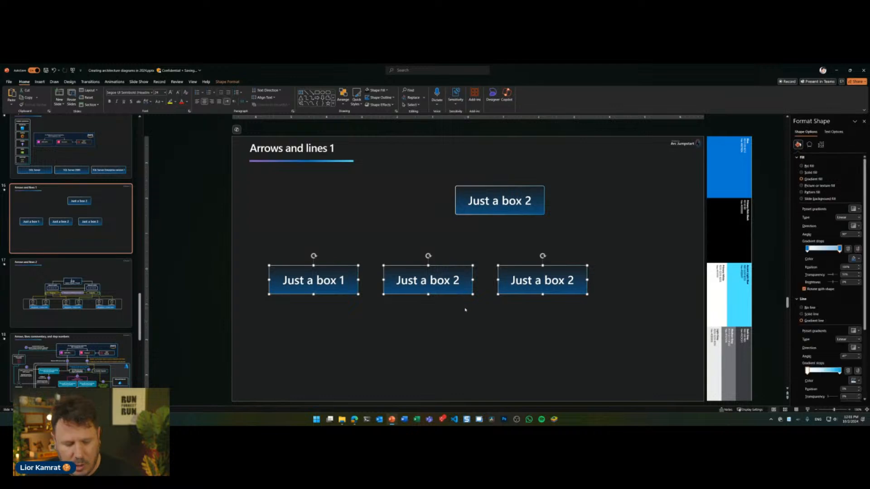
{"action": "left_click_drag", "start_coordinate": [461, 291], "coordinate": [531, 283]}
{"action": "left_click", "coordinate": [580, 221]}
{"action": "left_click_drag", "start_coordinate": [540, 210], "coordinate": [540, 211]}
{"action": "left_click", "coordinate": [553, 330]}
{"action": "left_click", "coordinate": [541, 282]}
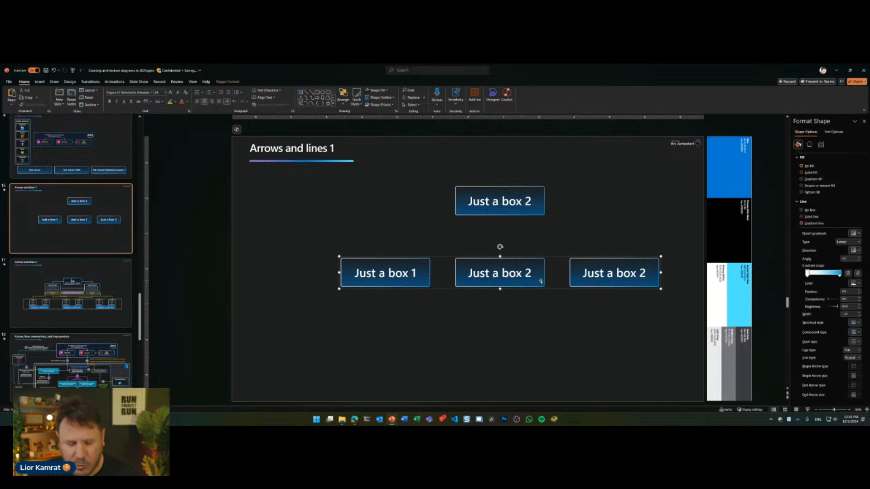
{"action": "left_click", "coordinate": [456, 238]}
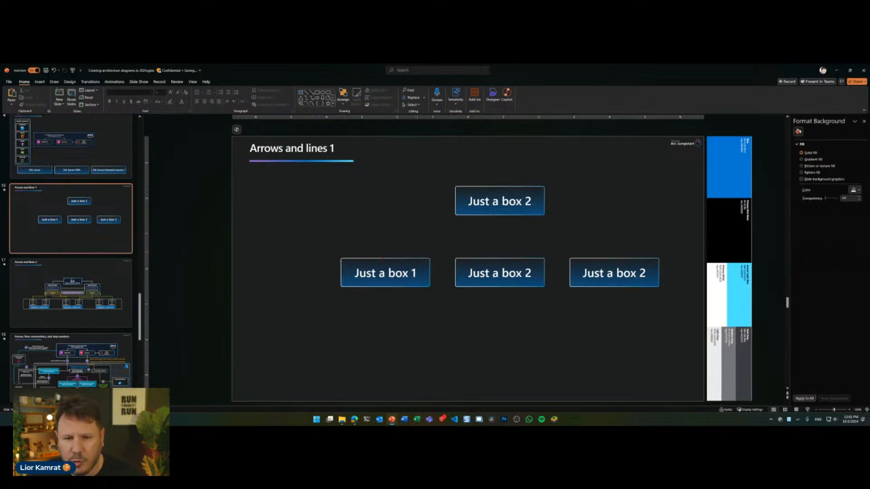
- Sketch red lines from the three lower boxes to the upper box's bottom edge and clear the markup
{"action": "mouse_move", "coordinate": [389, 257]}
{"action": "left_mouse_down"}
{"action": "mouse_move", "coordinate": [484, 222]}
{"action": "mouse_move", "coordinate": [513, 253]}
{"action": "left_mouse_up"}
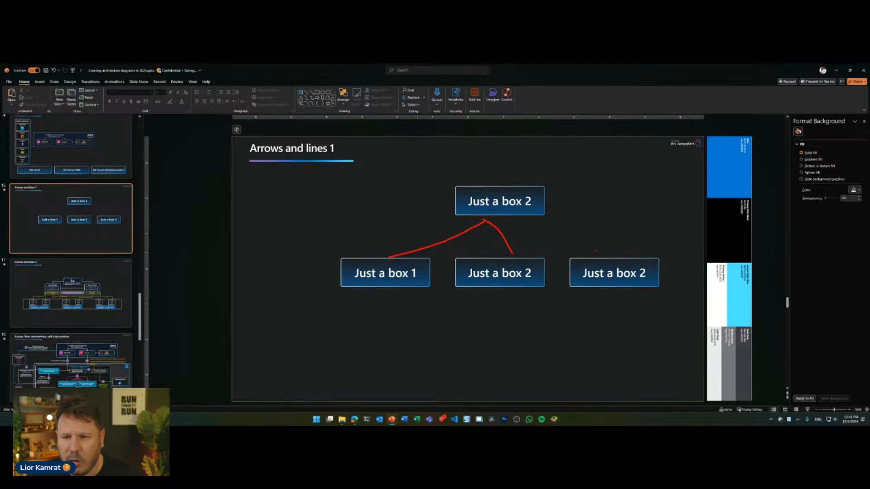
{"action": "left_click_drag", "start_coordinate": [605, 256], "coordinate": [515, 228]}
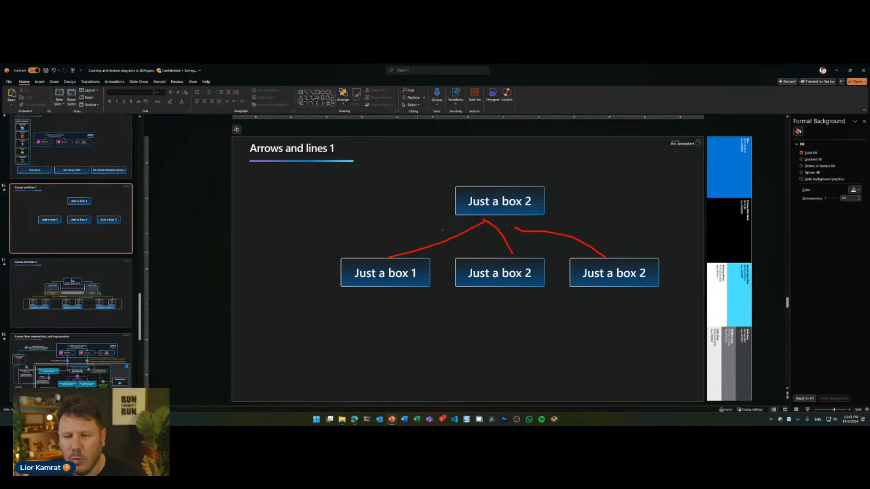
{"action": "key", "text": "Escape"}
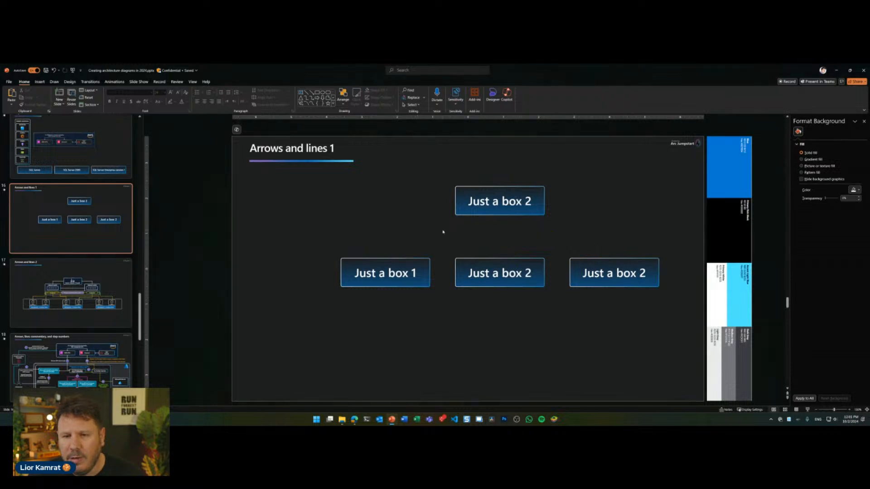
- Draw an elbow arrow connector from the top of Just a box 1 to the bottom center of the upper box
{"action": "left_click", "coordinate": [40, 82]}
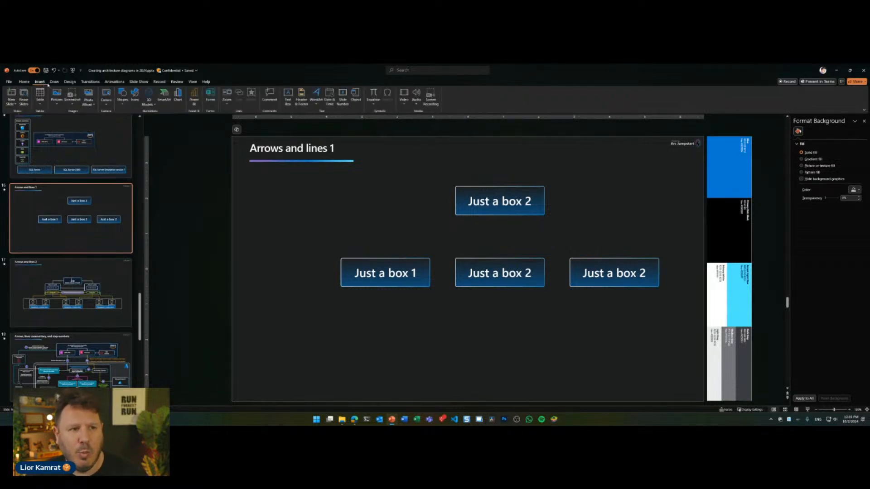
{"action": "left_click", "coordinate": [122, 96]}
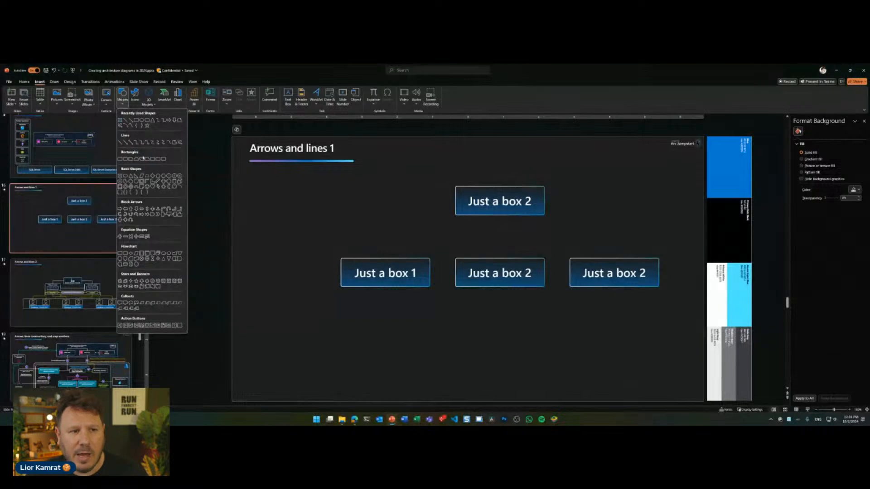
{"action": "left_click", "coordinate": [143, 145]}
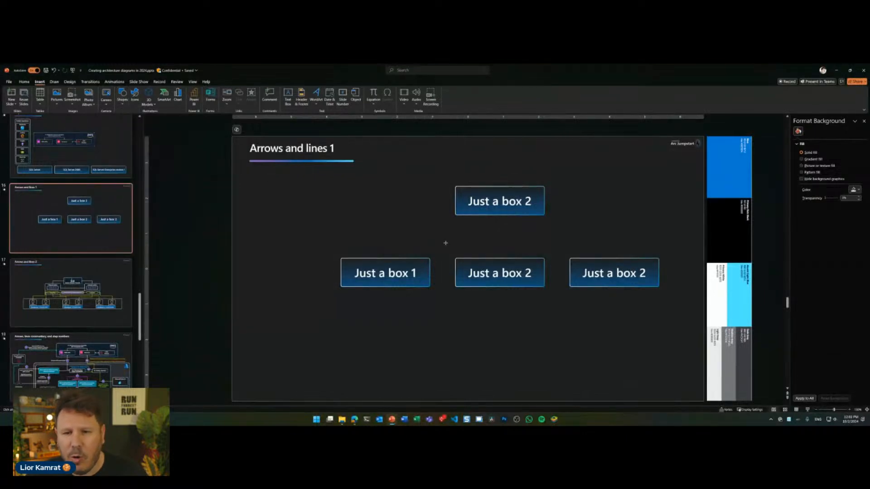
{"action": "left_click_drag", "start_coordinate": [385, 258], "coordinate": [501, 215]}
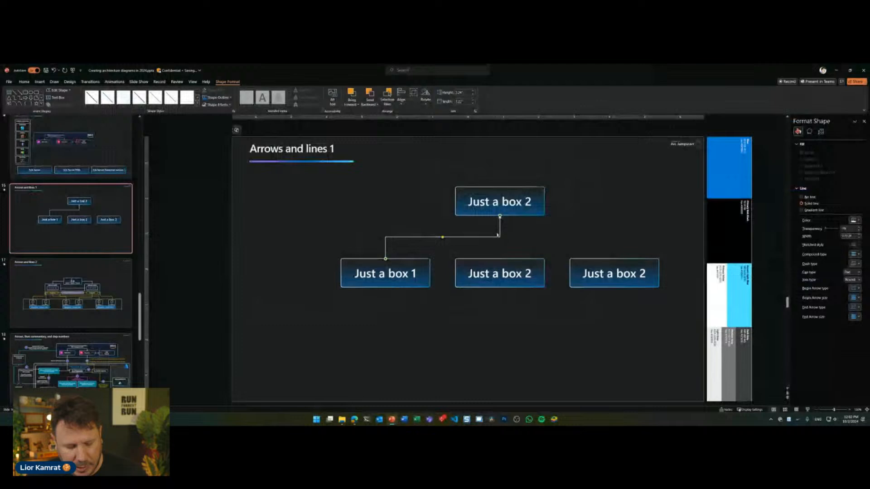
- Duplicate the elbow connector and attach the copy from the rightmost box's top to the upper box's bottom center
{"action": "key", "text": "ctrl+d"}
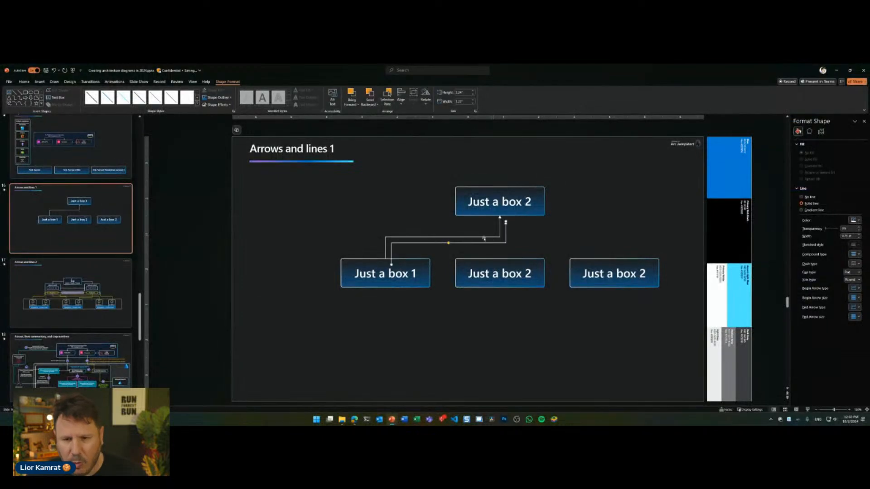
{"action": "left_click_drag", "start_coordinate": [391, 264], "coordinate": [614, 259]}
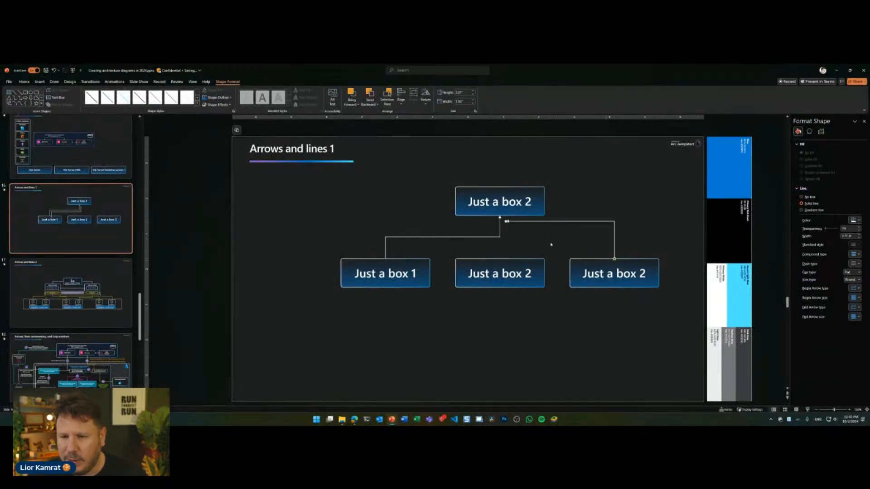
{"action": "left_click_drag", "start_coordinate": [506, 221], "coordinate": [499, 216]}
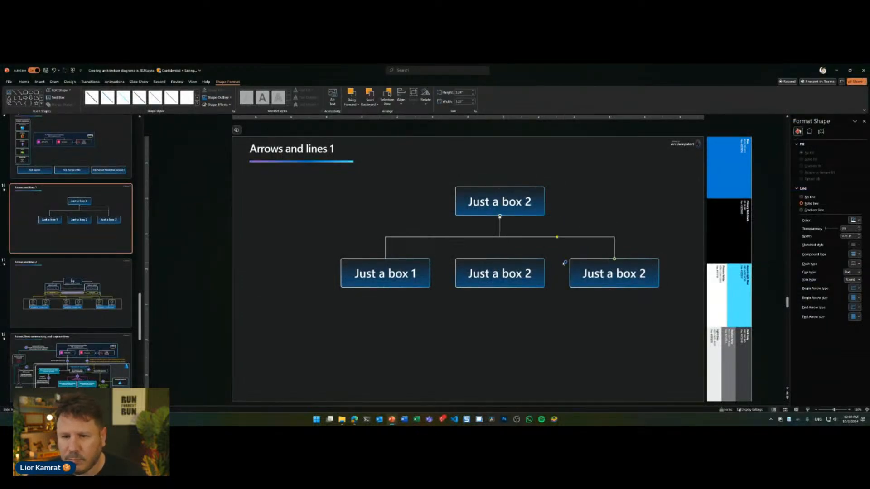
{"action": "left_click", "coordinate": [590, 228]}
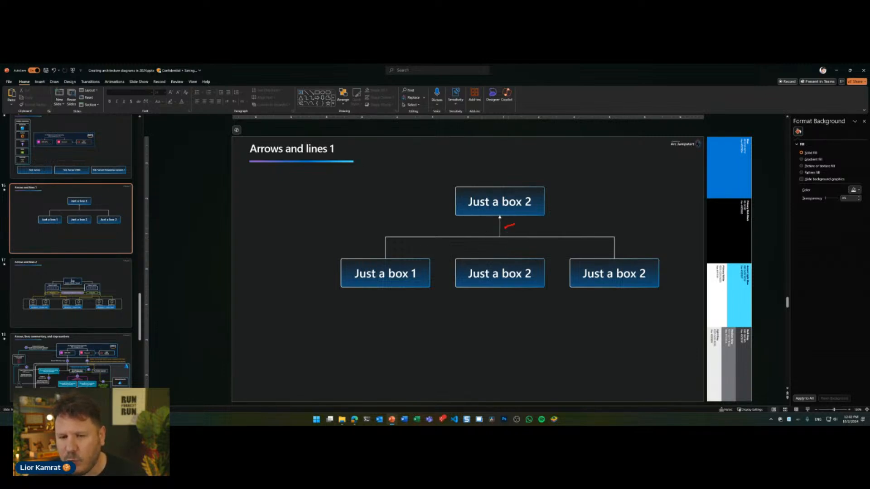
- Reattach the two connectors' arrow ends to the left and right sides of the upper box
{"action": "left_click", "coordinate": [499, 227]}
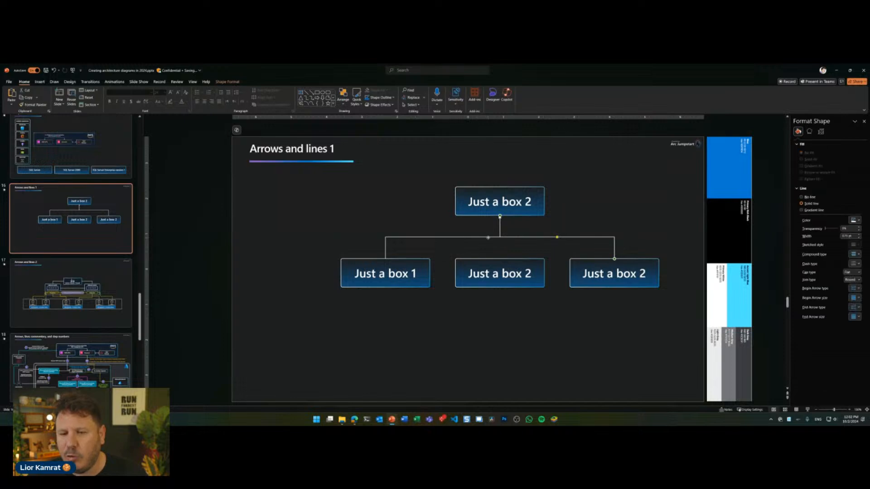
{"action": "left_click_drag", "start_coordinate": [499, 217], "coordinate": [456, 200]}
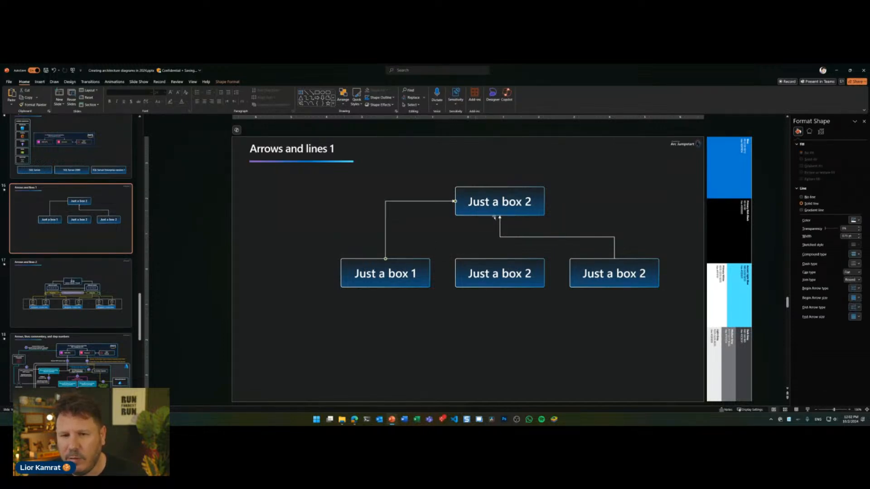
{"action": "left_click", "coordinate": [499, 217]}
{"action": "left_click_drag", "start_coordinate": [500, 218], "coordinate": [545, 201]}
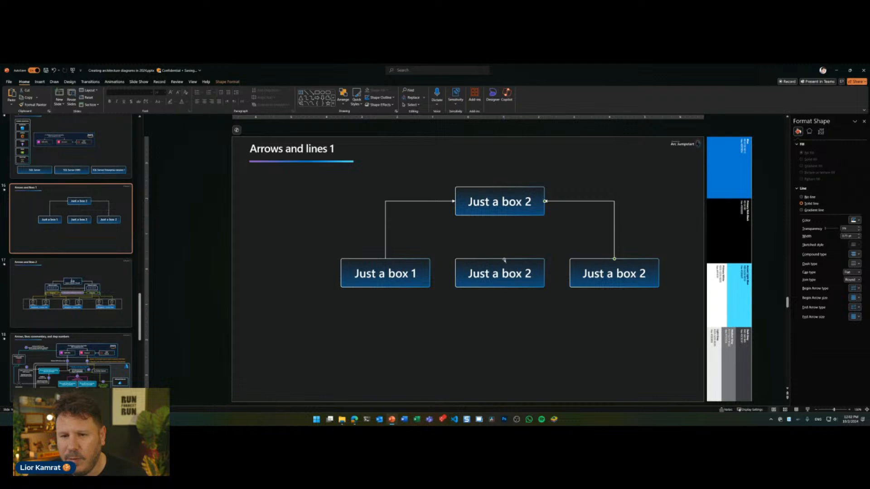
- Mark the middle box's upward route in red, clear it, and move the left connector's arrow end onto the upper box's bottom edge, left of center
{"action": "left_click_drag", "start_coordinate": [501, 256], "coordinate": [500, 215]}
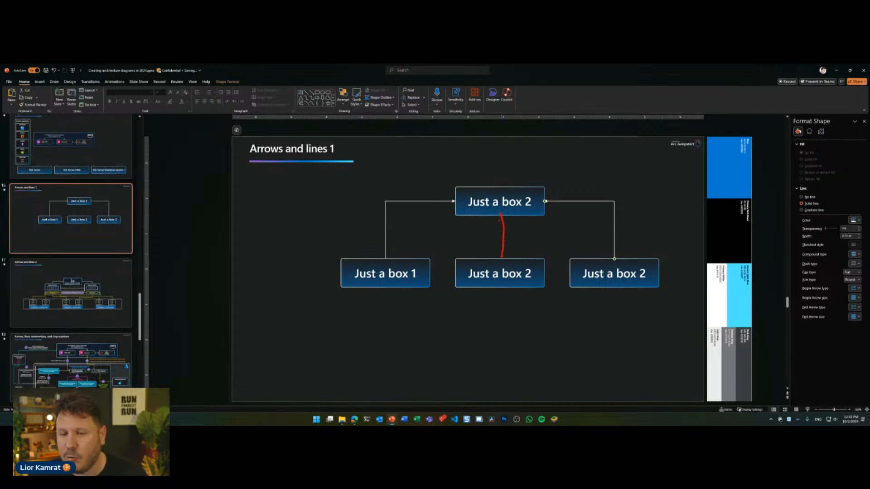
{"action": "left_click", "coordinate": [449, 201]}
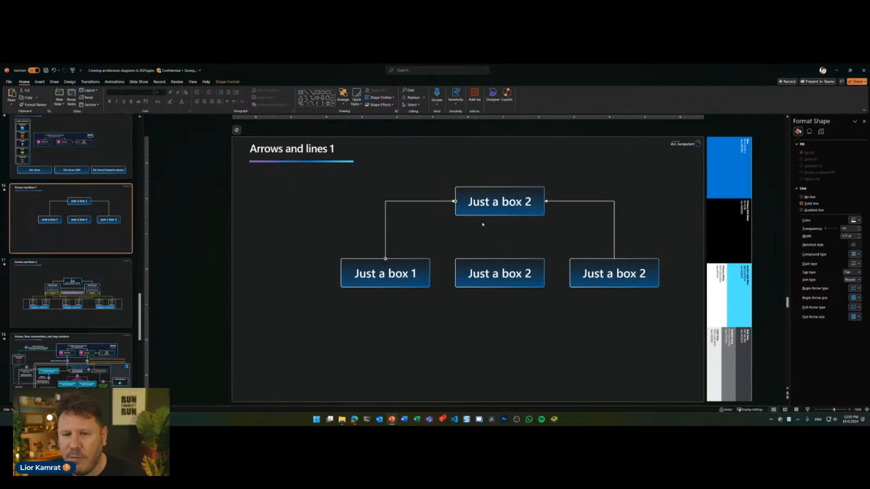
{"action": "left_click_drag", "start_coordinate": [459, 216], "coordinate": [540, 217]}
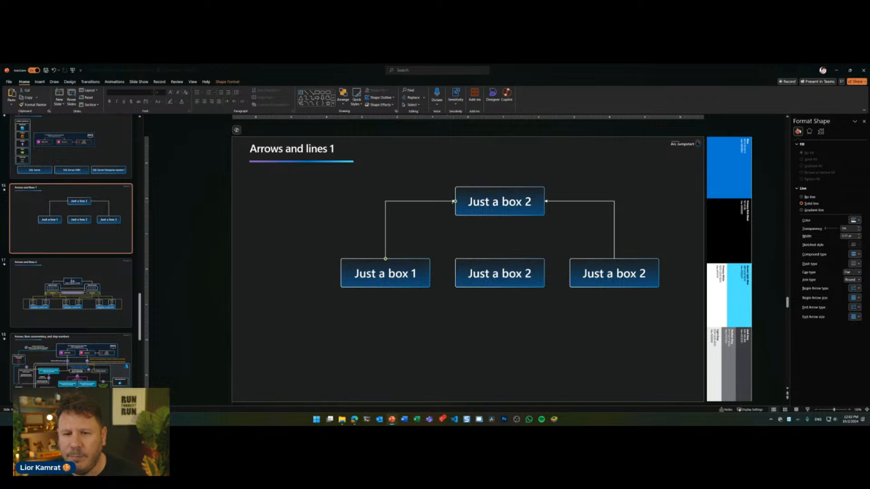
{"action": "mouse_move", "coordinate": [454, 201]}
{"action": "left_mouse_down"}
{"action": "mouse_move", "coordinate": [467, 217]}
{"action": "mouse_move", "coordinate": [488, 215]}
{"action": "left_mouse_up"}
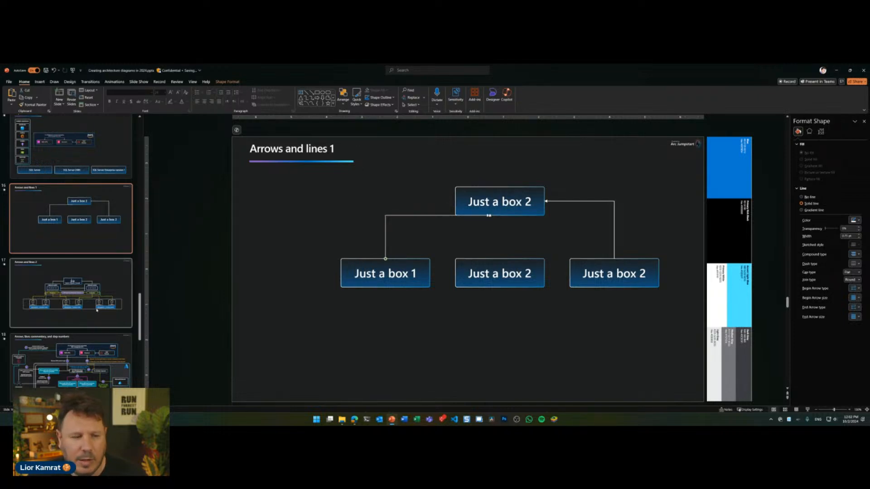
- Examine the trunk port lines on the Arrows and lines 2 slide and return to Arrows and lines 1
{"action": "scroll", "coordinate": [87, 301], "scroll_direction": "down", "scroll_amount": 1}
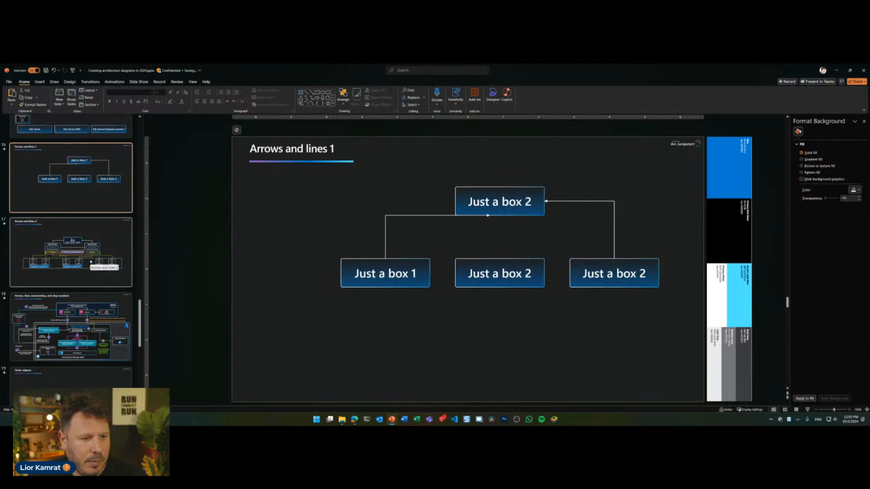
{"action": "scroll", "coordinate": [94, 312], "scroll_direction": "down", "scroll_amount": 2}
{"action": "scroll", "coordinate": [94, 321], "scroll_direction": "up", "scroll_amount": 2}
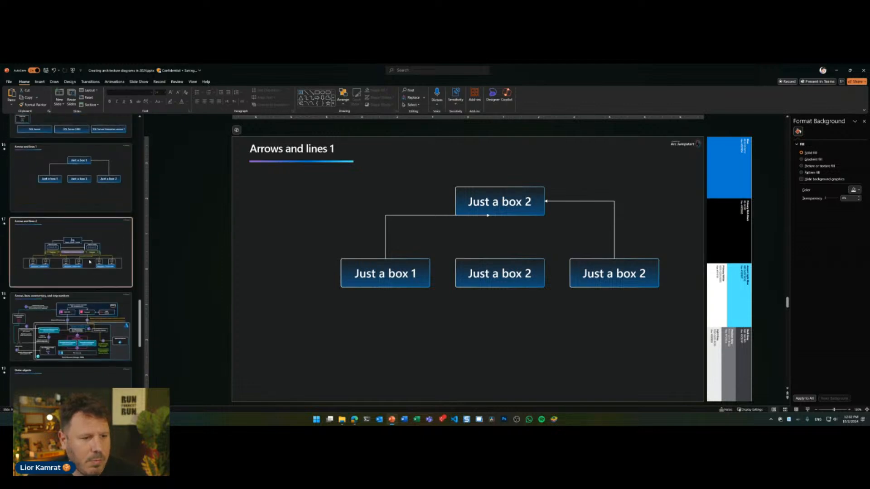
{"action": "left_click", "coordinate": [72, 253]}
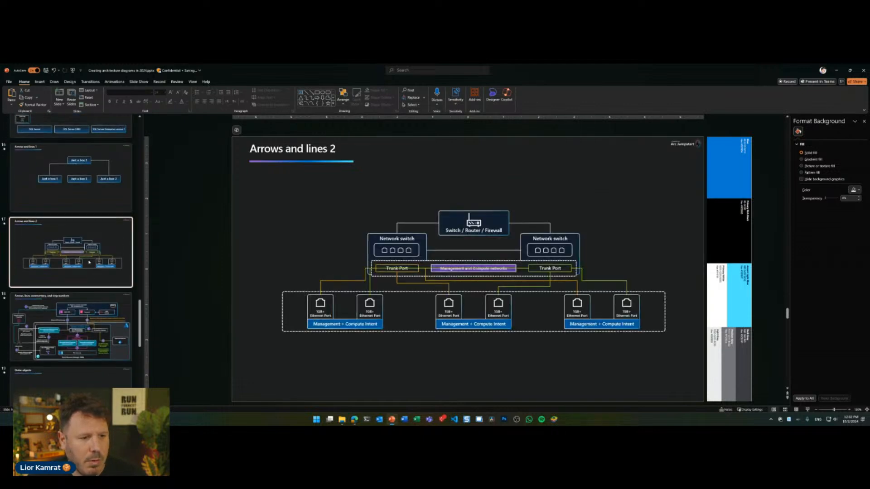
{"action": "left_click", "coordinate": [524, 269]}
{"action": "left_click", "coordinate": [98, 198]}
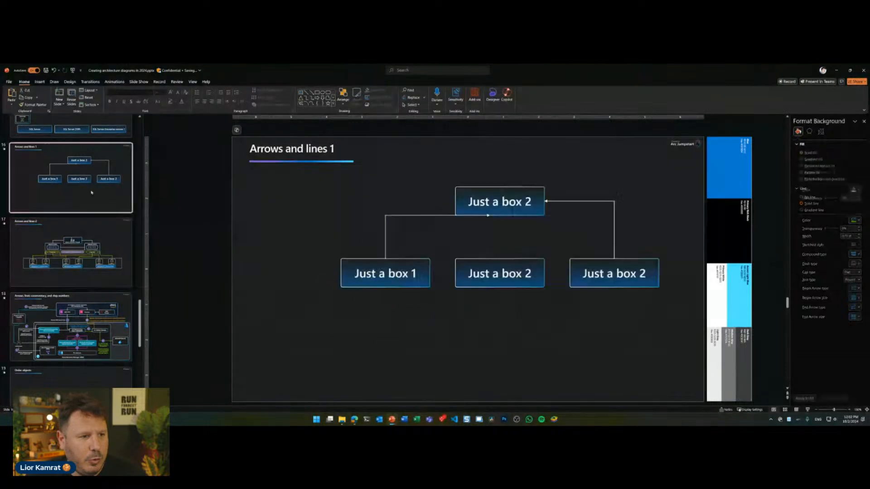
- Try to route the left connector along the underside of Just a box 1 and the middle box
{"action": "left_click", "coordinate": [386, 250]}
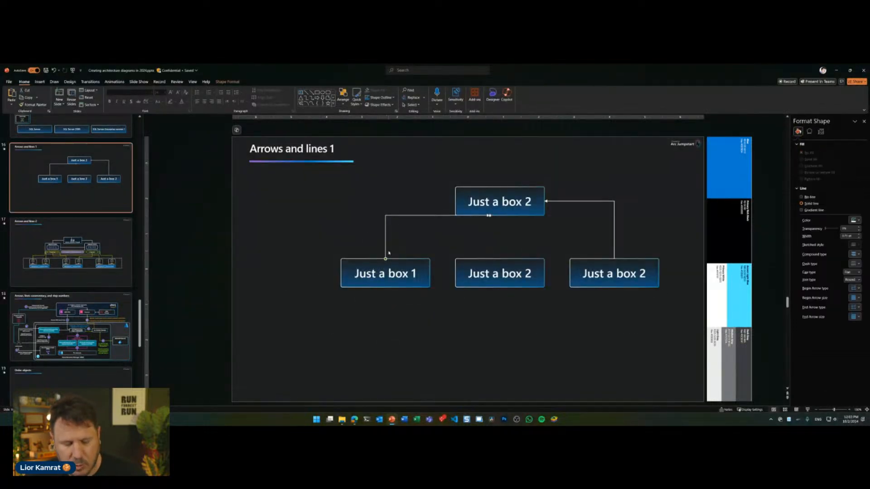
{"action": "key", "text": "ctrl+d"}
{"action": "left_click_drag", "start_coordinate": [388, 251], "coordinate": [385, 287]}
{"action": "left_click_drag", "start_coordinate": [502, 257], "coordinate": [481, 290]}
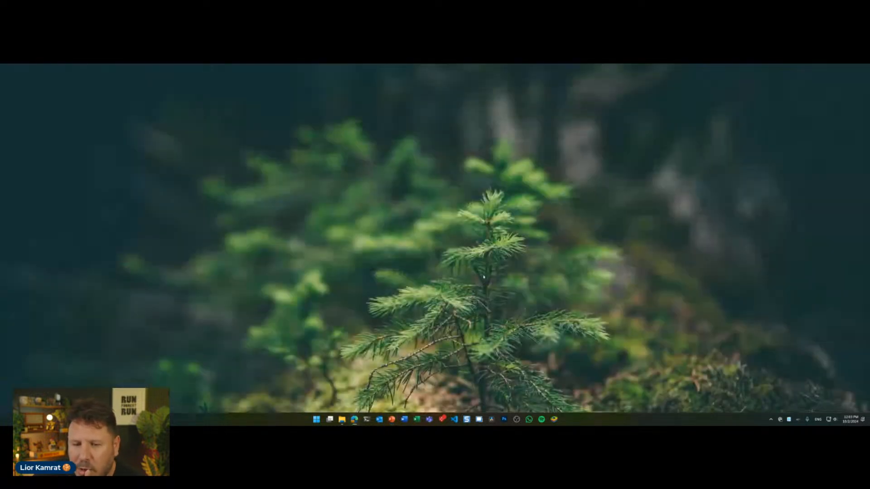
- Switch back to PowerPoint and run slide 16's left connector from Just a box 1's bottom center to the middle box's bottom edge, left of center
{"action": "left_click", "coordinate": [392, 420]}
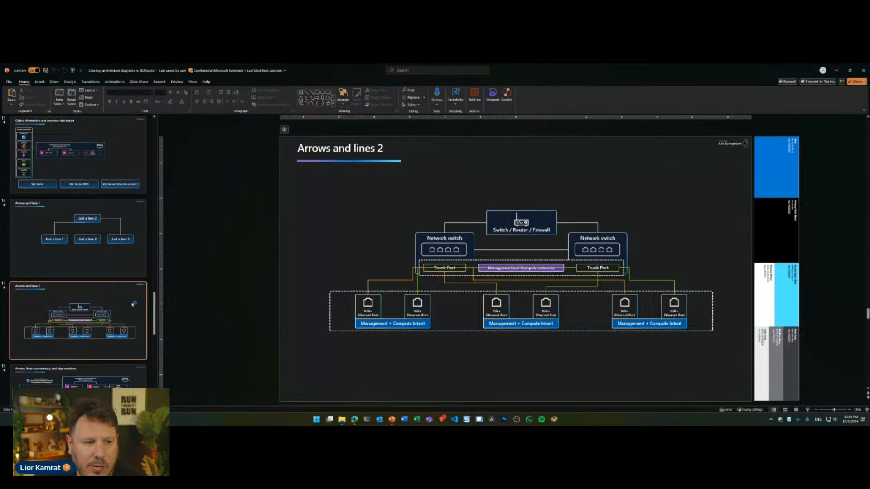
{"action": "left_click", "coordinate": [110, 233]}
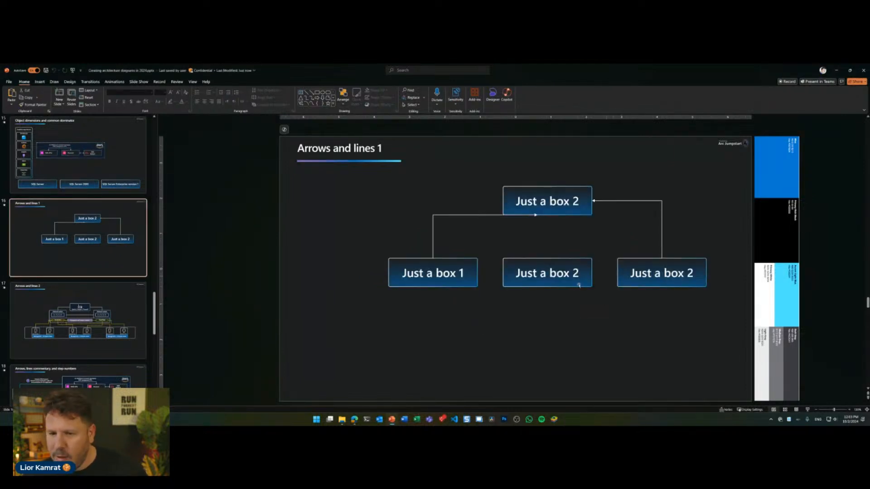
{"action": "left_click", "coordinate": [485, 214]}
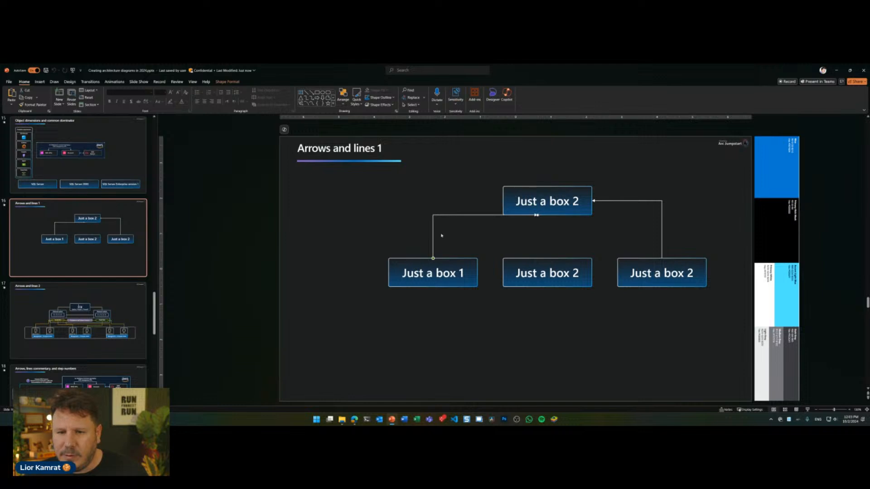
{"action": "left_click_drag", "start_coordinate": [450, 219], "coordinate": [458, 305]}
{"action": "left_click_drag", "start_coordinate": [443, 342], "coordinate": [433, 287]}
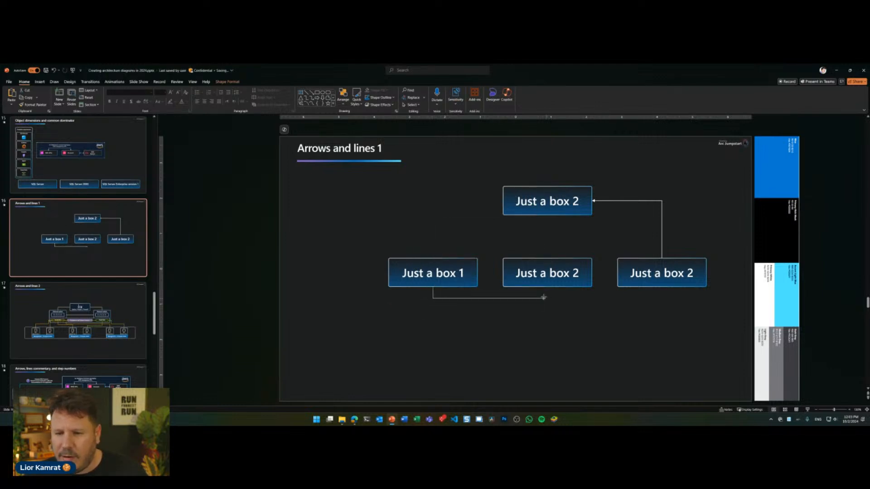
{"action": "mouse_move", "coordinate": [546, 298]}
{"action": "left_mouse_down"}
{"action": "mouse_move", "coordinate": [524, 287]}
{"action": "mouse_move", "coordinate": [555, 286]}
{"action": "left_mouse_up"}
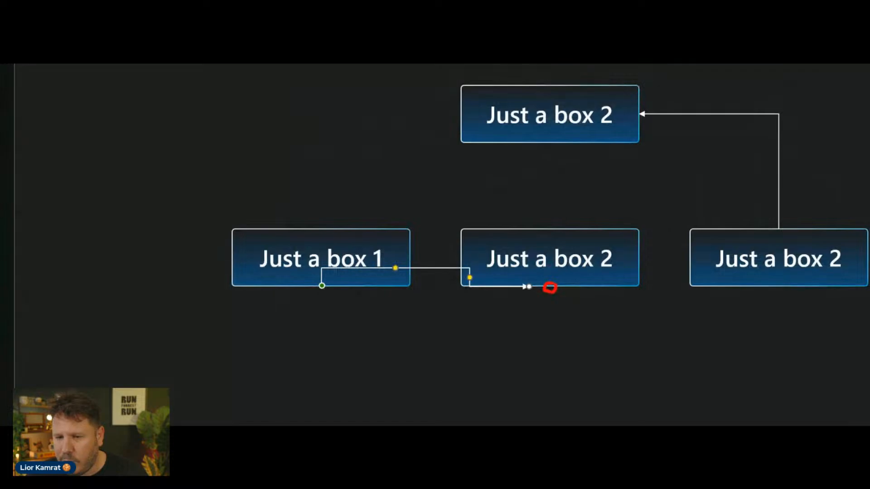
- Clear the red markup and reshape the connector to run below both boxes, with its arrow entering the middle box's bottom center from below
{"action": "key", "text": "Escape"}
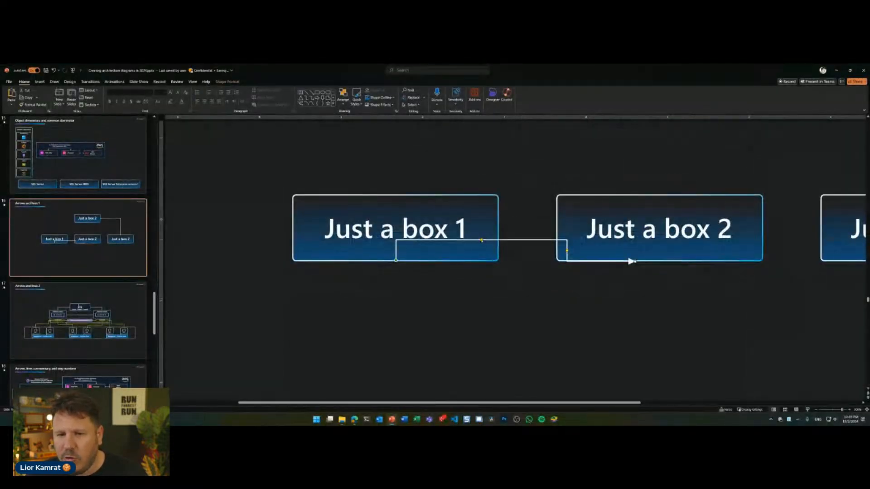
{"action": "left_click_drag", "start_coordinate": [481, 240], "coordinate": [480, 291]}
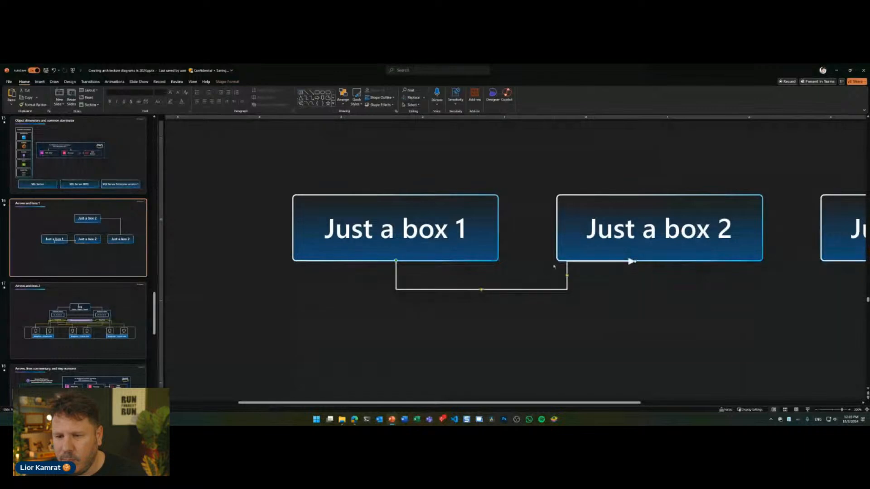
{"action": "left_click_drag", "start_coordinate": [575, 278], "coordinate": [635, 266]}
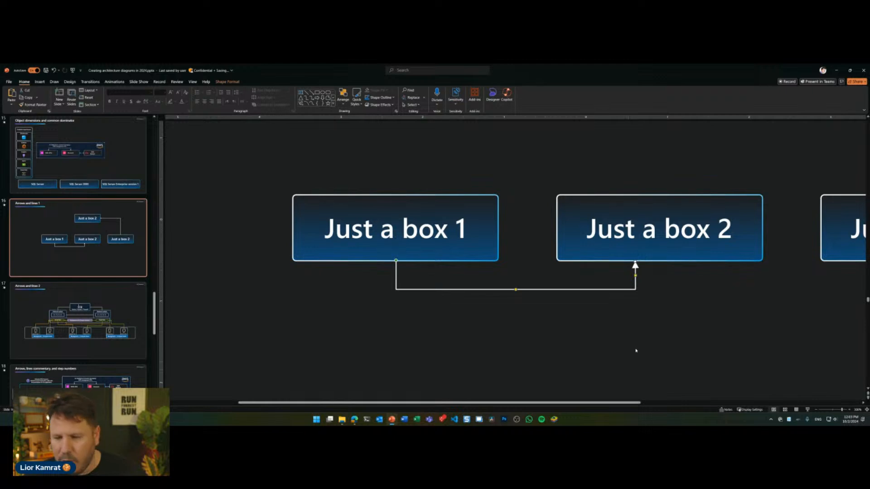
- Duplicate the left connector to run from the right box's bottom center to the middle box's bottom edge, right of center, and briefly underline that edge in red
{"action": "scroll", "coordinate": [635, 350], "scroll_direction": "down", "scroll_amount": 3, "text": "ctrl"}
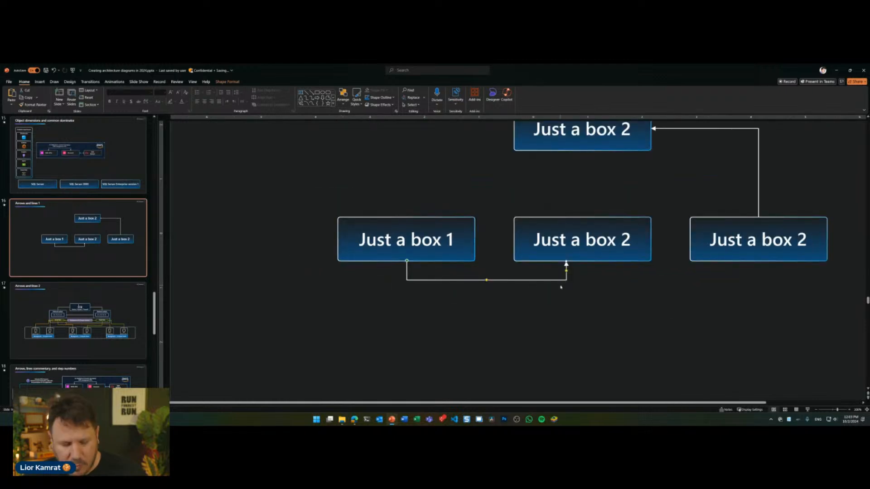
{"action": "left_click_drag", "start_coordinate": [546, 280], "coordinate": [760, 316], "text": "ctrl"}
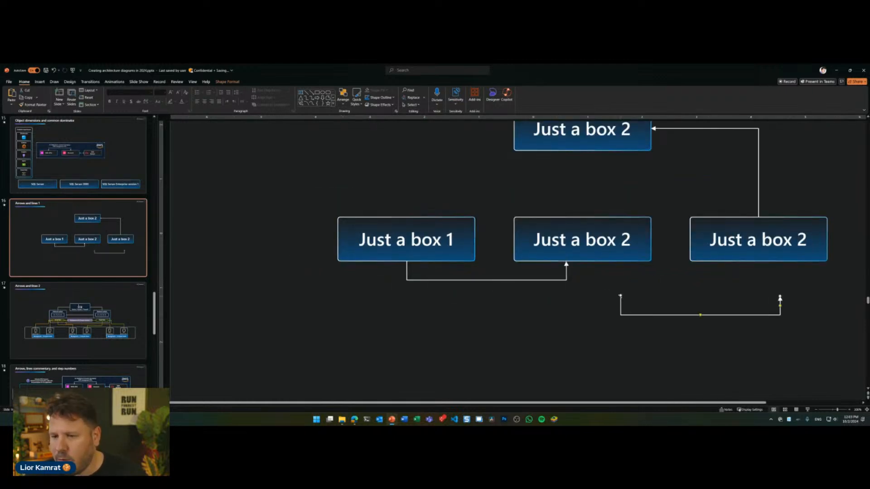
{"action": "left_click_drag", "start_coordinate": [620, 297], "coordinate": [758, 261]}
{"action": "left_click_drag", "start_coordinate": [780, 293], "coordinate": [599, 275]}
{"action": "left_click", "coordinate": [616, 298]}
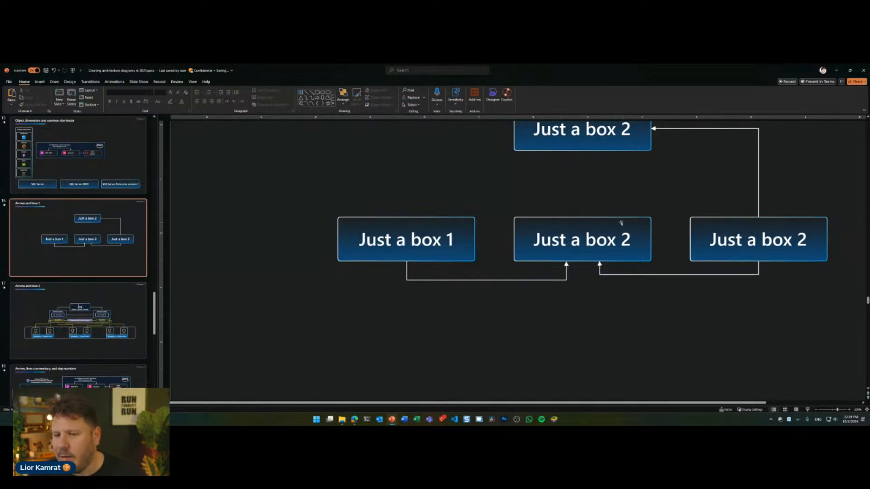
{"action": "left_click_drag", "start_coordinate": [514, 262], "coordinate": [643, 263]}
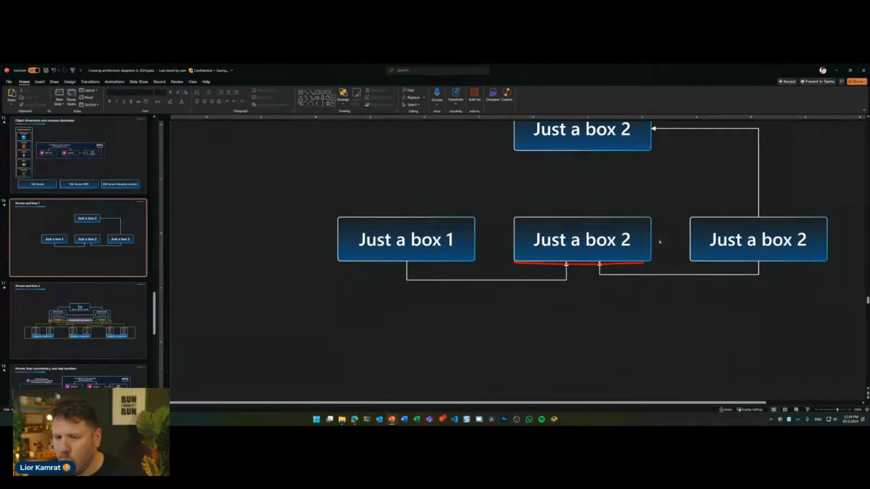
{"action": "key", "text": "Escape"}
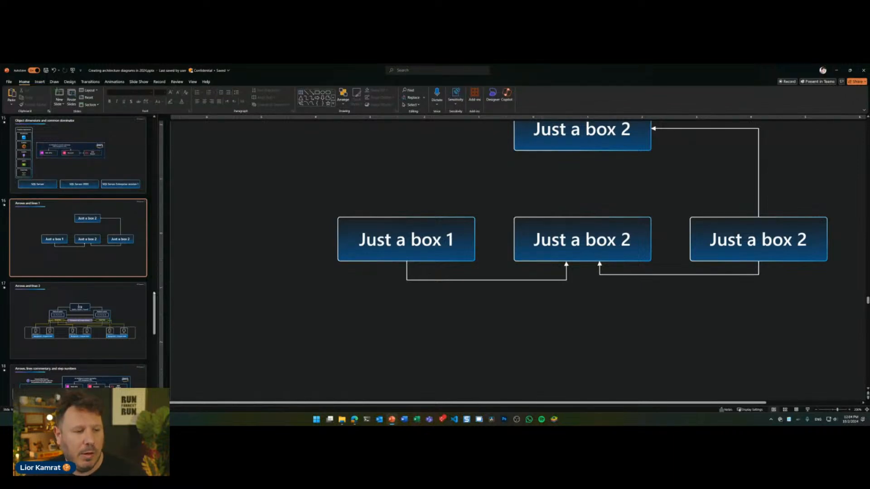
- On the Arrows, lines commentary, and step numbers slide, temporarily mark the commentary for steps 4, 3a, 1b and 3c in red
{"action": "scroll", "coordinate": [94, 305], "scroll_direction": "down", "scroll_amount": 5}
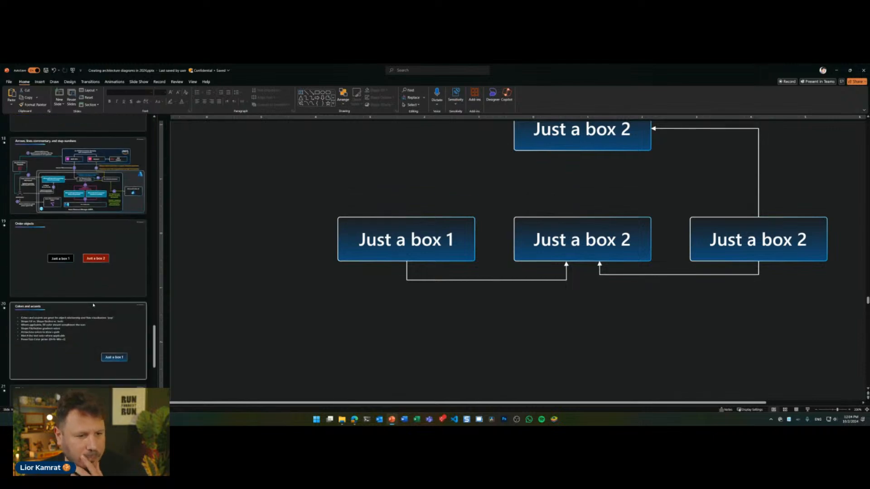
{"action": "scroll", "coordinate": [93, 305], "scroll_direction": "up", "scroll_amount": 3}
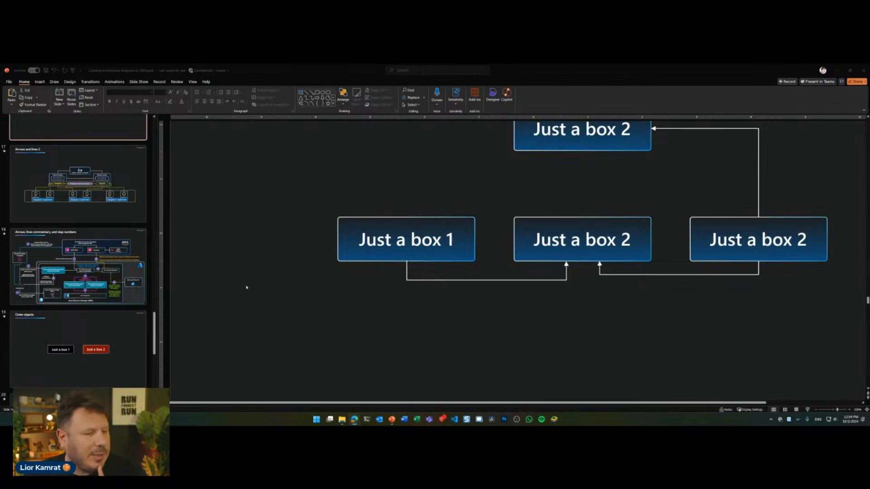
{"action": "left_click", "coordinate": [81, 278]}
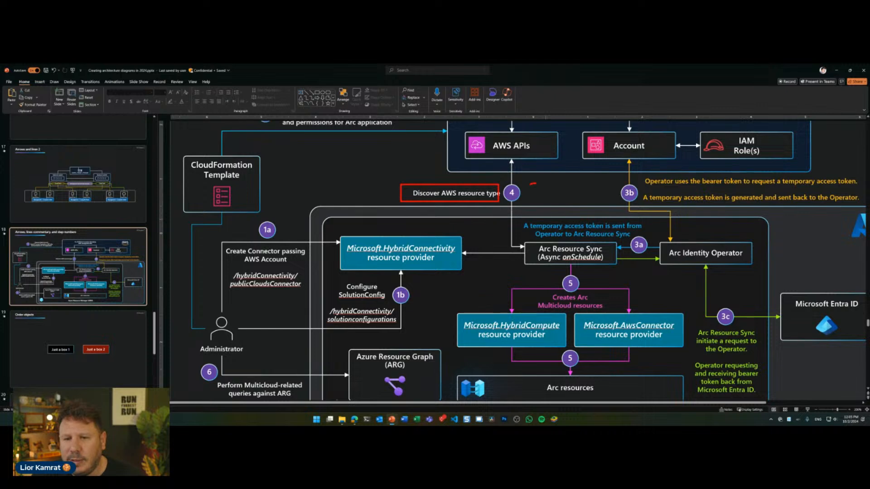
{"action": "left_click_drag", "start_coordinate": [527, 183], "coordinate": [642, 236]}
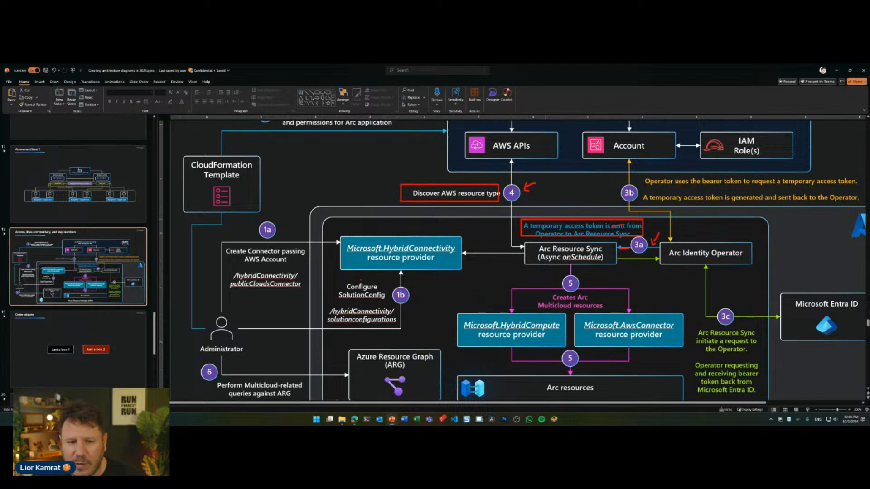
{"action": "mouse_move", "coordinate": [360, 279]}
{"action": "left_mouse_down"}
{"action": "mouse_move", "coordinate": [321, 318]}
{"action": "mouse_move", "coordinate": [415, 290]}
{"action": "mouse_move", "coordinate": [380, 274]}
{"action": "left_mouse_up"}
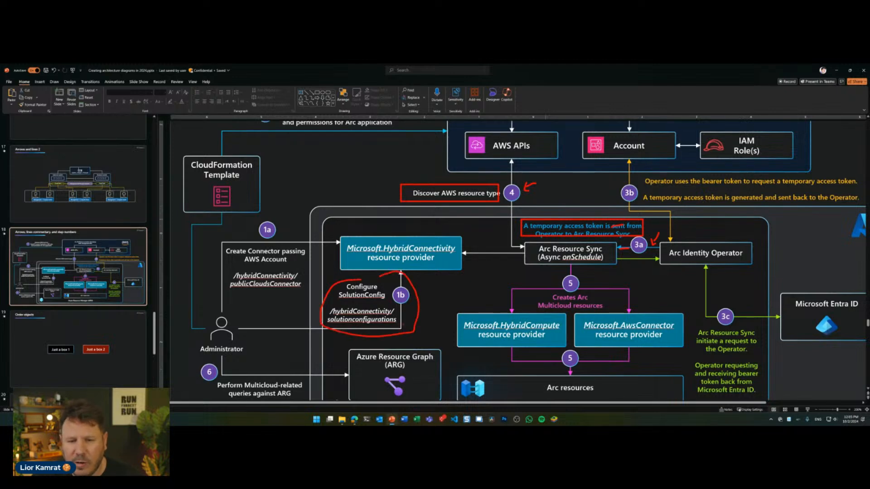
{"action": "left_click_drag", "start_coordinate": [410, 319], "coordinate": [400, 319]}
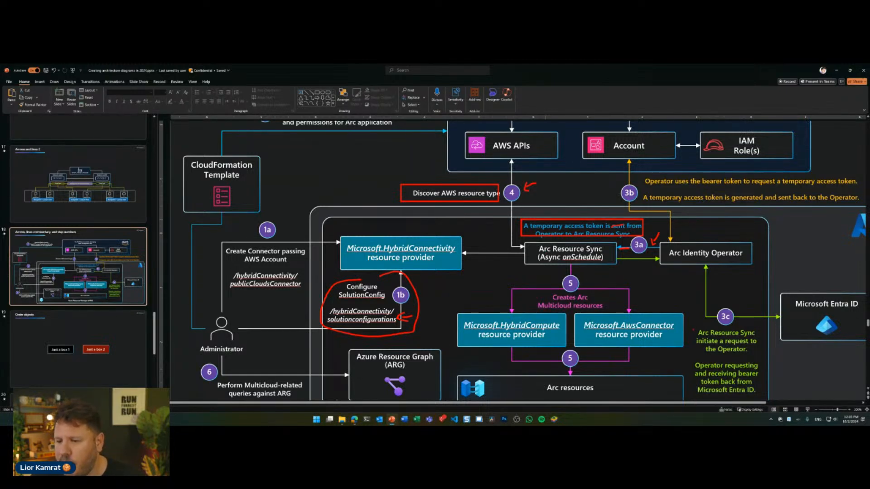
{"action": "mouse_move", "coordinate": [692, 326]}
{"action": "left_mouse_down"}
{"action": "mouse_move", "coordinate": [763, 359]}
{"action": "mouse_move", "coordinate": [689, 399]}
{"action": "left_mouse_up"}
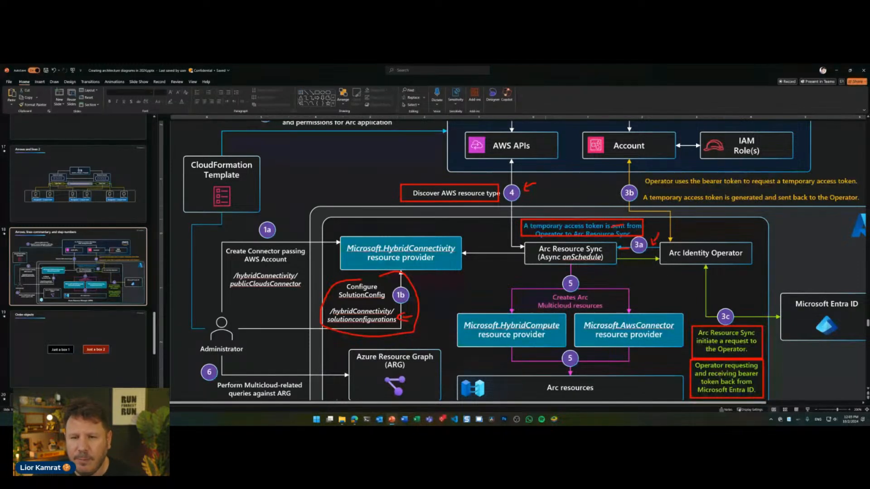
{"action": "key", "text": "Escape"}
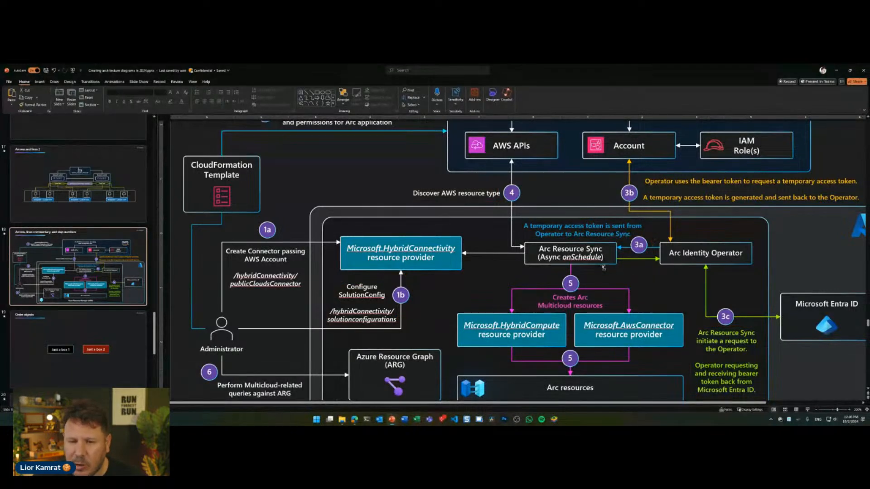
- View the whole diagram and temporarily trace the CloudFormation Template to AWS arrow and its step 2 commentary in red
{"action": "scroll", "coordinate": [603, 267], "scroll_direction": "down", "scroll_amount": 3}
{"action": "scroll", "coordinate": [603, 267], "scroll_direction": "down", "scroll_amount": 2}
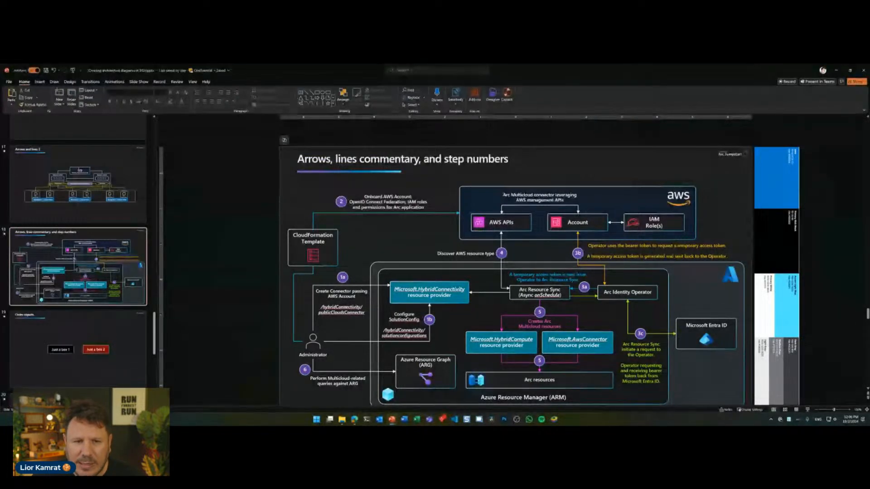
{"action": "left_click_drag", "start_coordinate": [316, 224], "coordinate": [456, 210]}
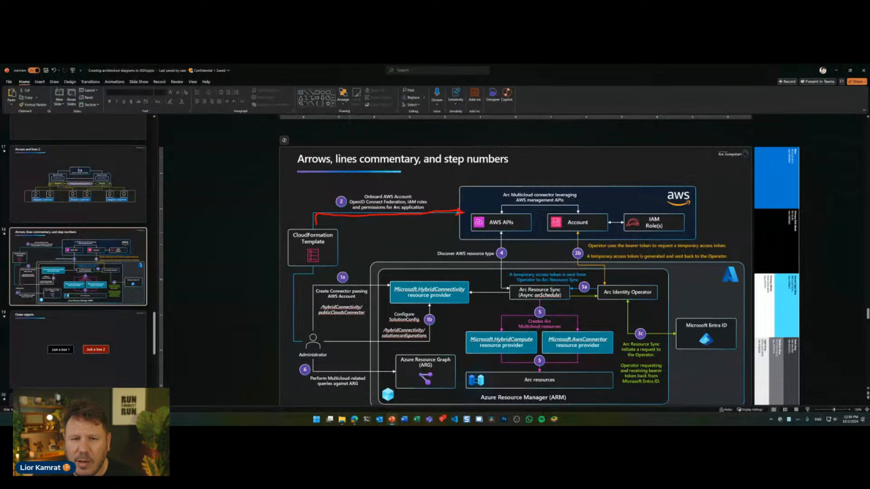
{"action": "mouse_move", "coordinate": [417, 189]}
{"action": "left_mouse_down"}
{"action": "mouse_move", "coordinate": [346, 200]}
{"action": "mouse_move", "coordinate": [423, 217]}
{"action": "mouse_move", "coordinate": [417, 193]}
{"action": "left_mouse_up"}
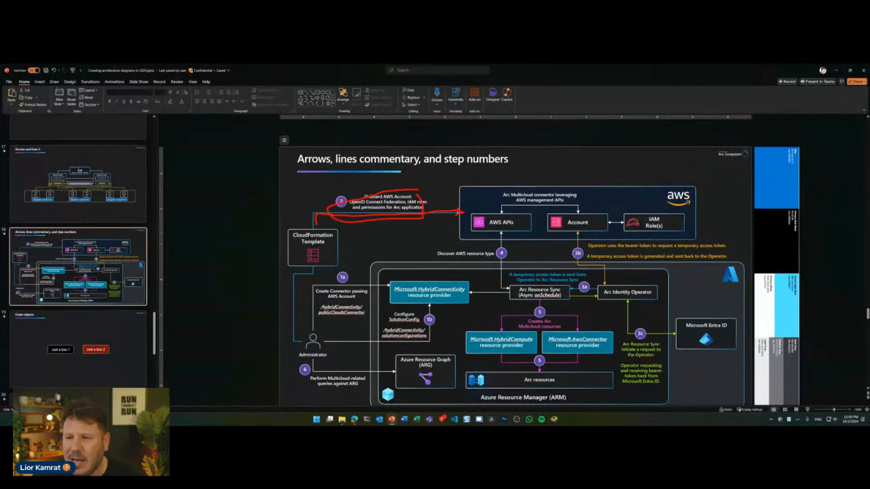
{"action": "key", "text": "Escape"}
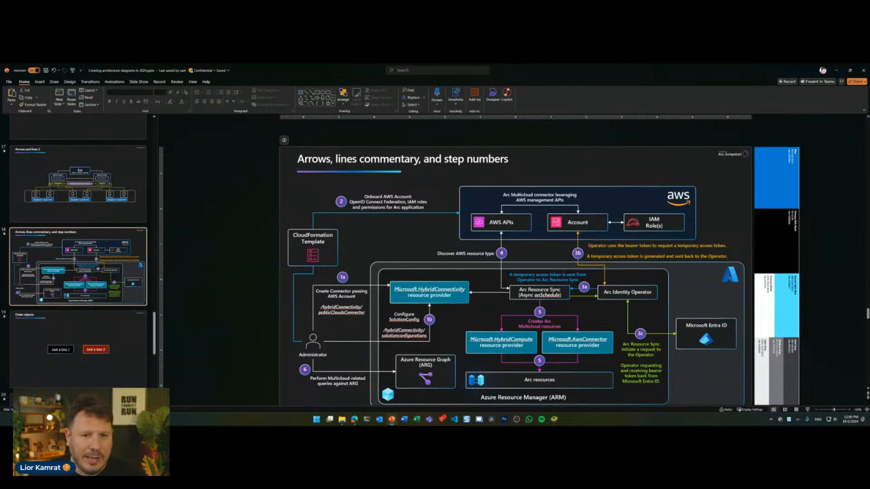
{"action": "left_click", "coordinate": [343, 204]}
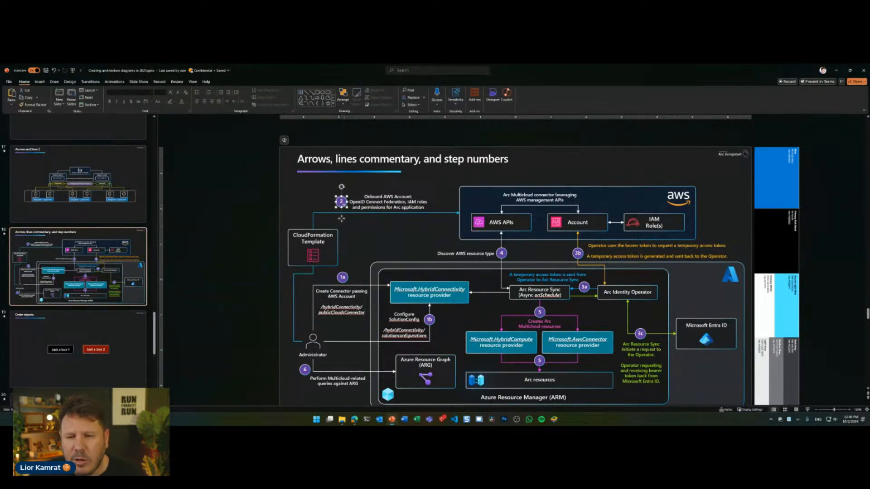
{"action": "left_click", "coordinate": [410, 237]}
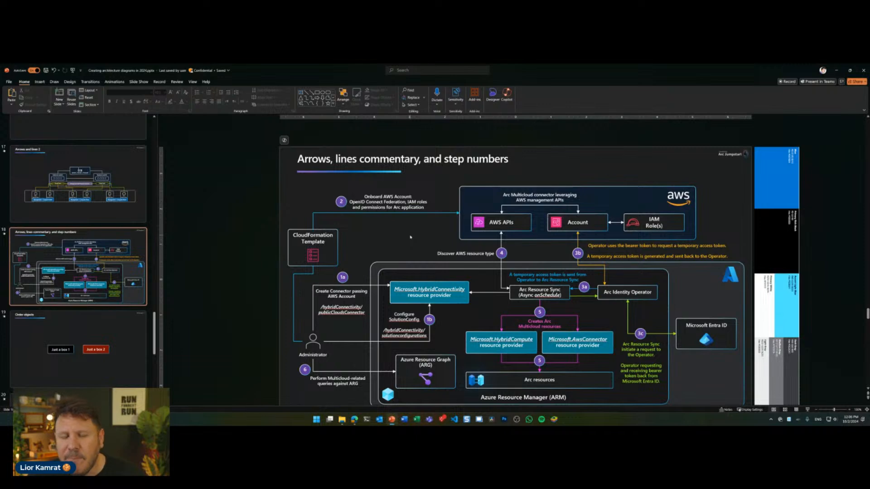
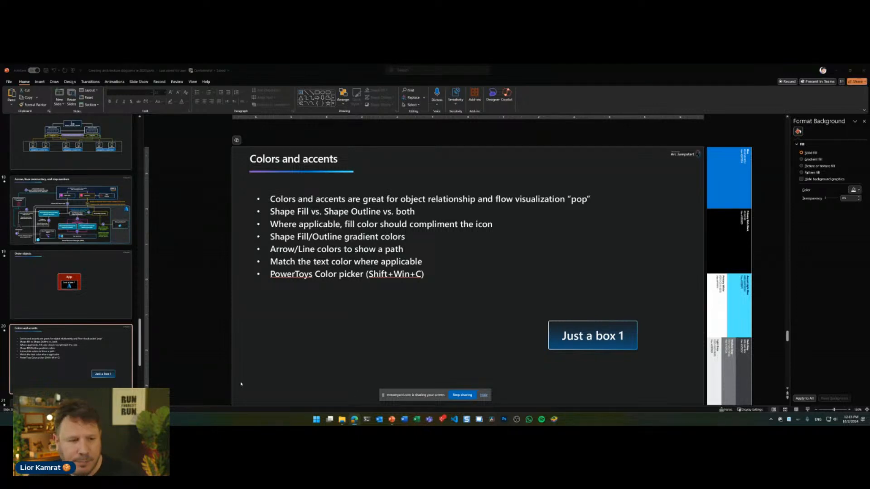
- On the Colors and accents slide, move Just a box 1 a short distance to the left
{"action": "scroll", "coordinate": [100, 317], "scroll_direction": "down", "scroll_amount": 3}
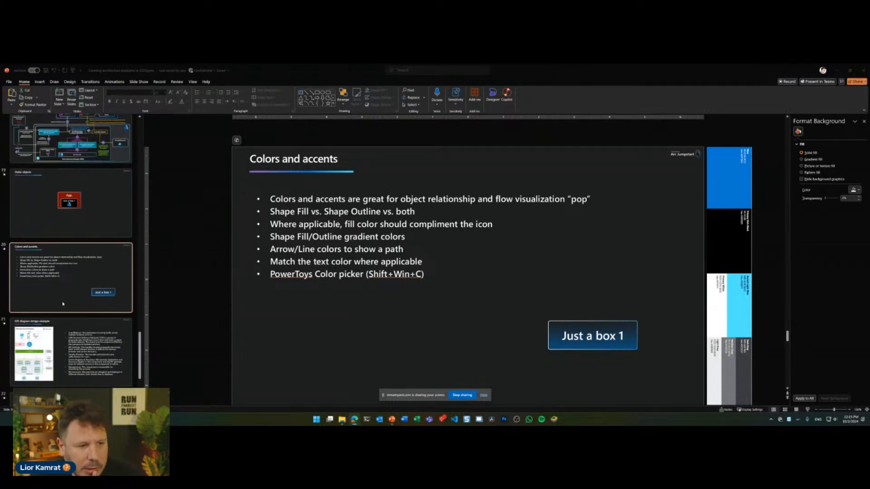
{"action": "left_click", "coordinate": [68, 277]}
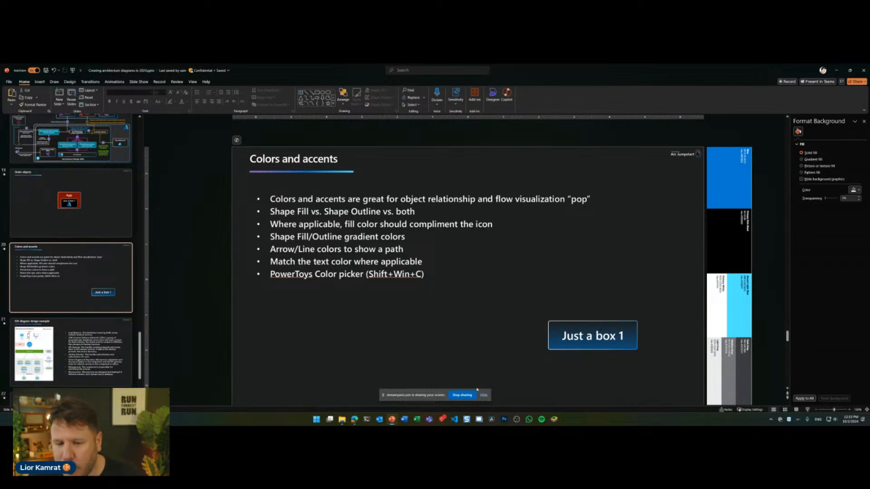
{"action": "left_click", "coordinate": [566, 325]}
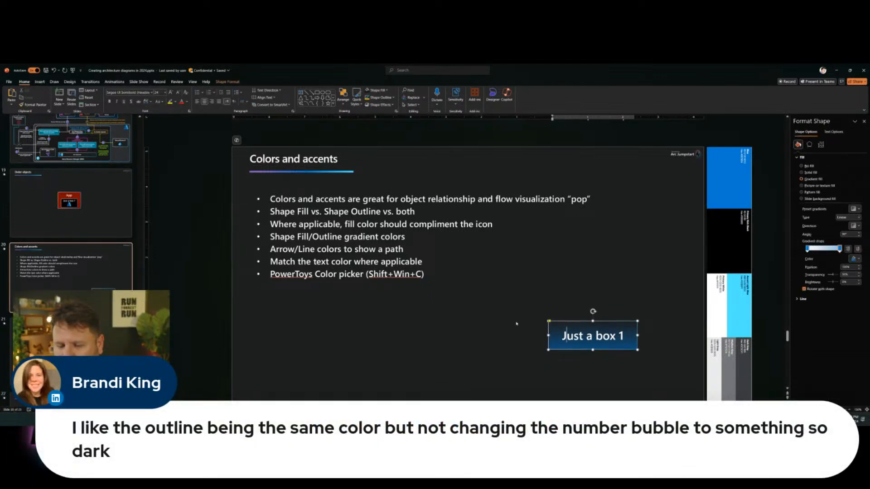
{"action": "left_click_drag", "start_coordinate": [566, 326], "coordinate": [519, 323]}
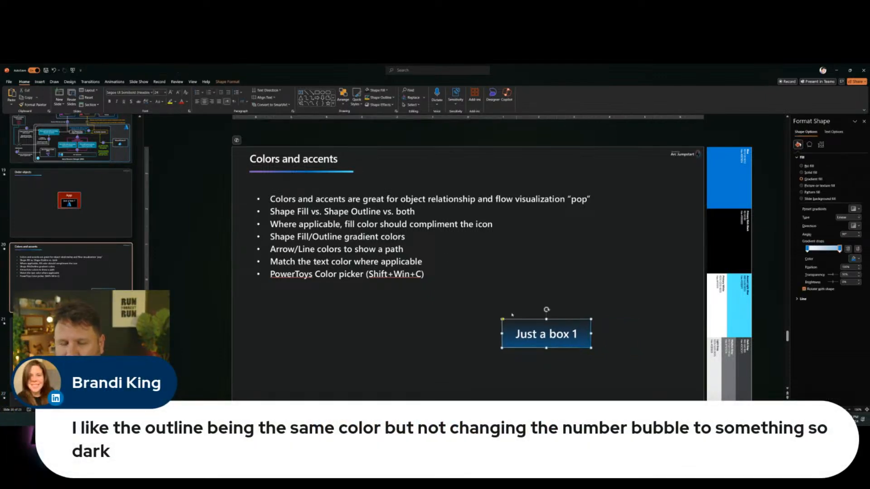
- Try a solid black fill on Just a box 1 and undo it
{"action": "left_click", "coordinate": [367, 90]}
{"action": "left_click", "coordinate": [550, 274]}
{"action": "left_click", "coordinate": [590, 326]}
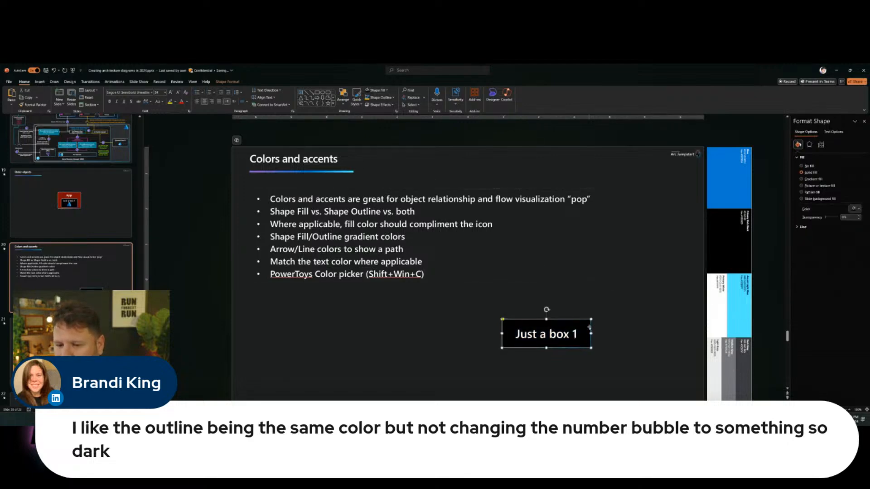
{"action": "key", "text": "ctrl+z"}
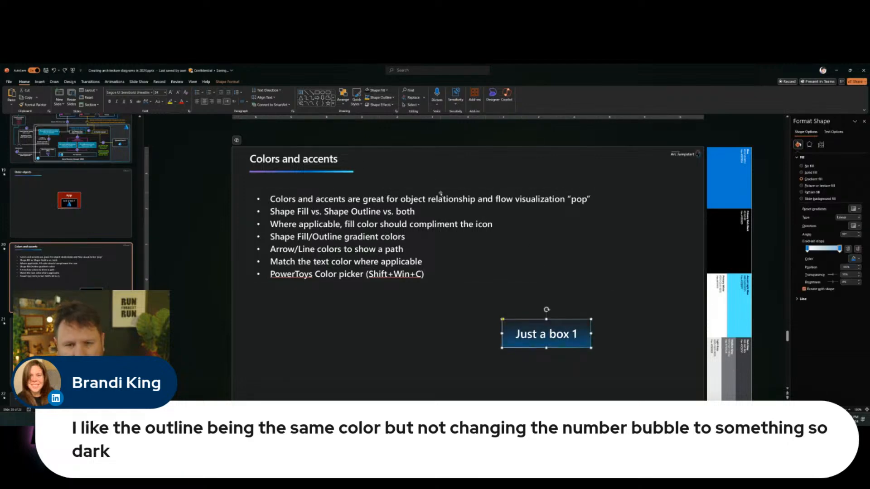
- Give Just a box 1 a pink outline and a solid black fill
{"action": "left_click", "coordinate": [380, 98]}
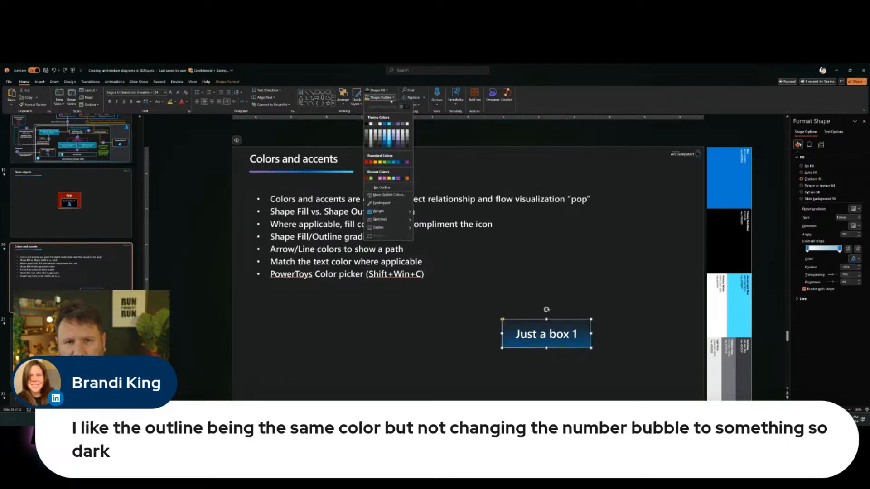
{"action": "left_click", "coordinate": [382, 178]}
{"action": "left_click", "coordinate": [524, 285]}
{"action": "left_click", "coordinate": [588, 332]}
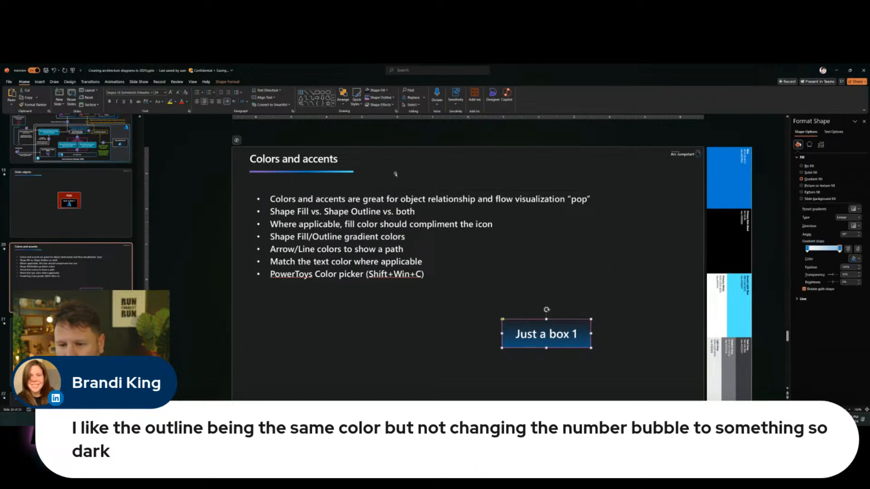
{"action": "left_click", "coordinate": [368, 91]}
{"action": "left_click", "coordinate": [592, 297]}
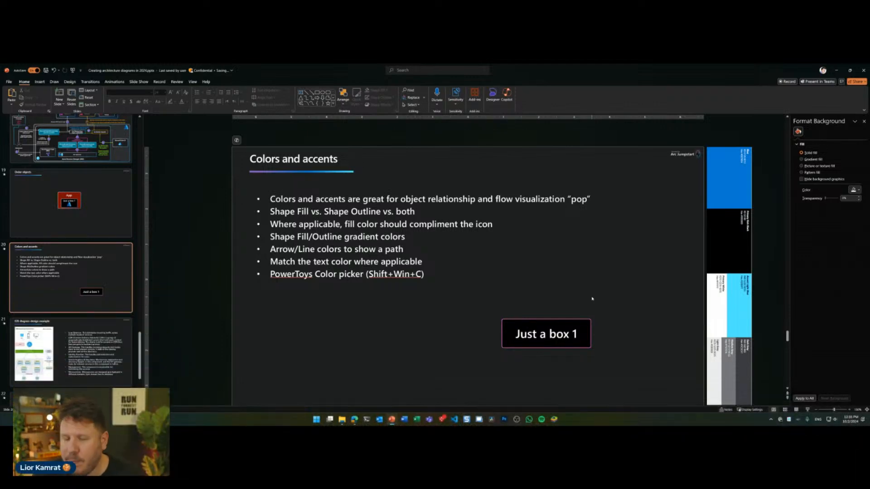
- Open the Azure Stack HCI three-node slide and mark the RDMA NICs | Storage Intent bars of HCI Nodes 1 to 3 in red
{"action": "scroll", "coordinate": [91, 190], "scroll_direction": "up", "scroll_amount": 1}
{"action": "scroll", "coordinate": [90, 204], "scroll_direction": "up", "scroll_amount": 8}
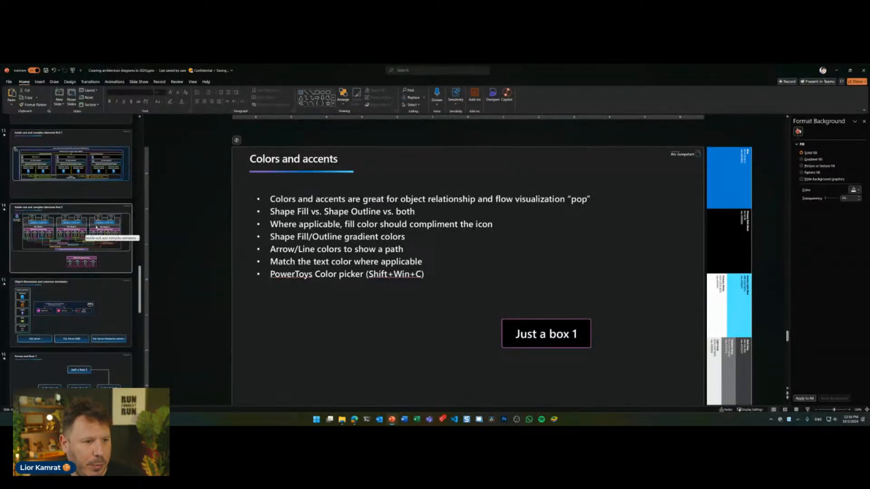
{"action": "scroll", "coordinate": [96, 226], "scroll_direction": "up", "scroll_amount": 10}
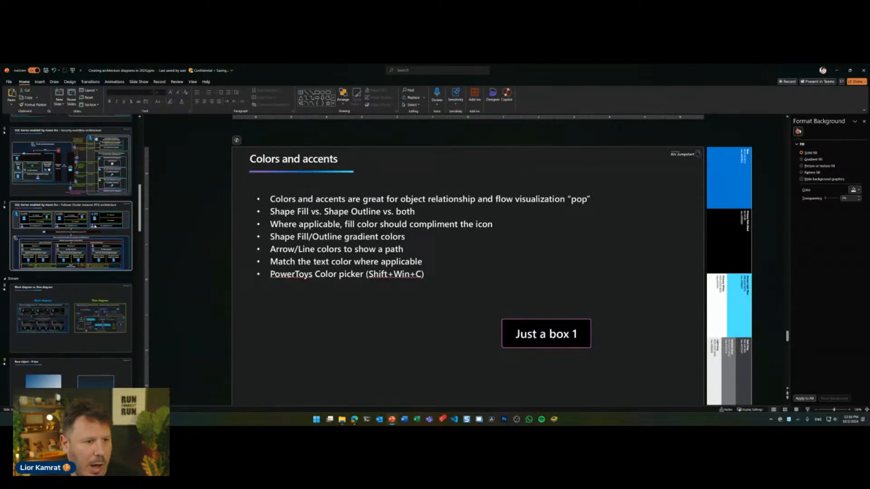
{"action": "scroll", "coordinate": [96, 226], "scroll_direction": "up", "scroll_amount": 4}
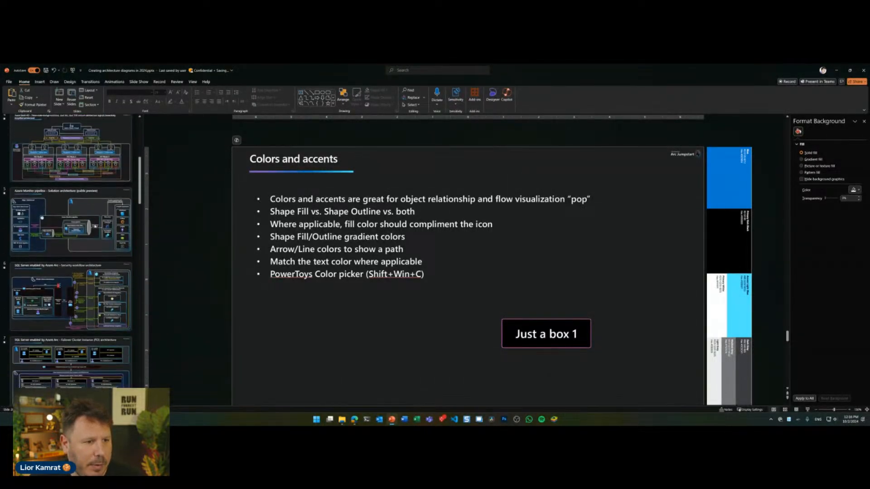
{"action": "left_click", "coordinate": [82, 157]}
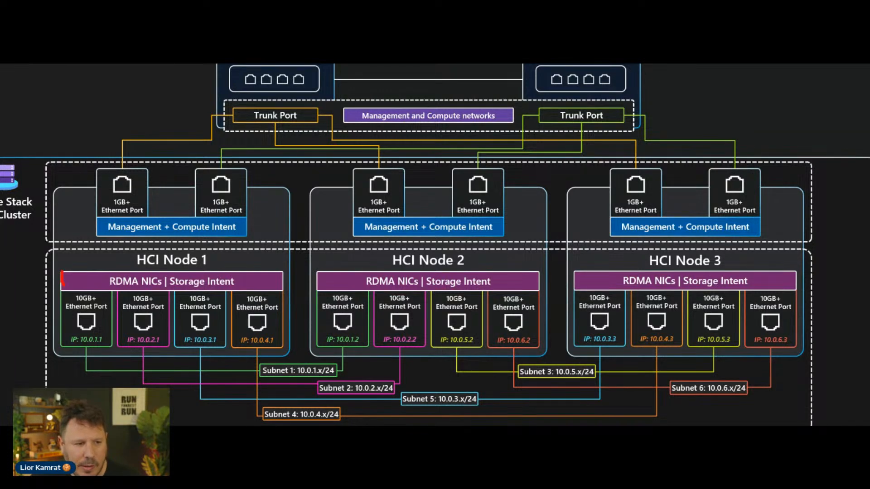
{"action": "mouse_move", "coordinate": [63, 285]}
{"action": "left_mouse_down"}
{"action": "mouse_move", "coordinate": [288, 294]}
{"action": "mouse_move", "coordinate": [238, 272]}
{"action": "mouse_move", "coordinate": [74, 266]}
{"action": "left_mouse_up"}
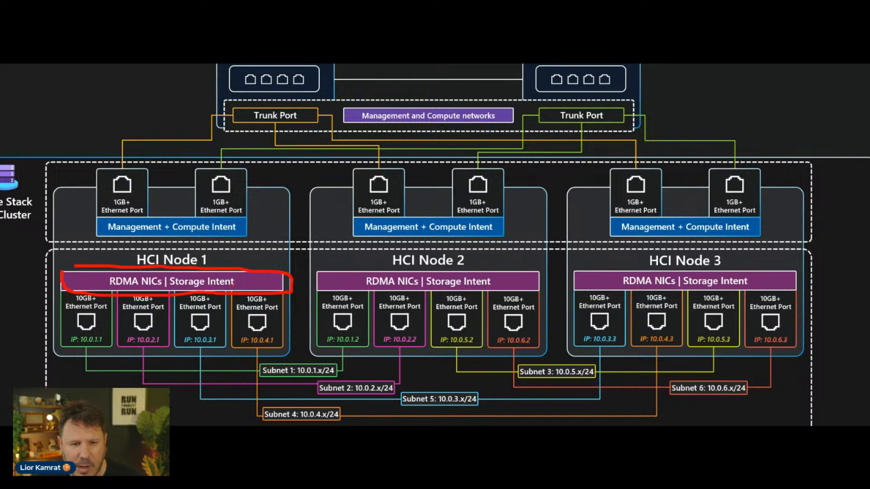
{"action": "mouse_move", "coordinate": [312, 272]}
{"action": "left_mouse_down"}
{"action": "mouse_move", "coordinate": [536, 299]}
{"action": "mouse_move", "coordinate": [542, 291]}
{"action": "mouse_move", "coordinate": [806, 291]}
{"action": "mouse_move", "coordinate": [797, 290]}
{"action": "left_mouse_up"}
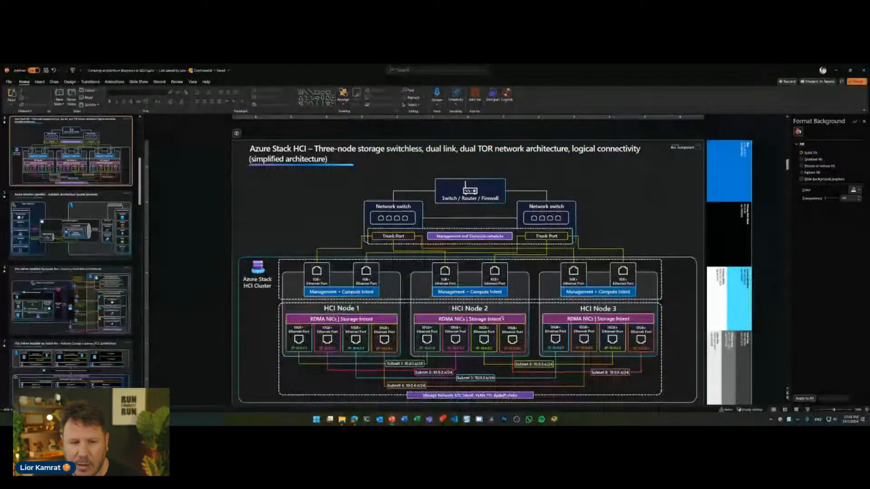
- Mark the Management + Compute Intent bars of HCI Nodes 1 to 3 in red, trace the trunk port connectors, and clear the marks
{"action": "left_click_drag", "start_coordinate": [301, 287], "coordinate": [379, 297]}
{"action": "left_click_drag", "start_coordinate": [429, 287], "coordinate": [511, 298]}
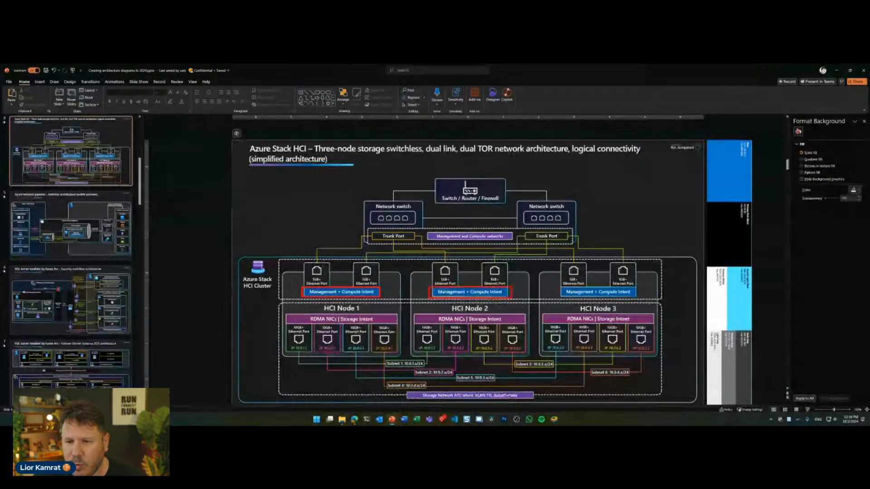
{"action": "left_click_drag", "start_coordinate": [564, 288], "coordinate": [635, 297]}
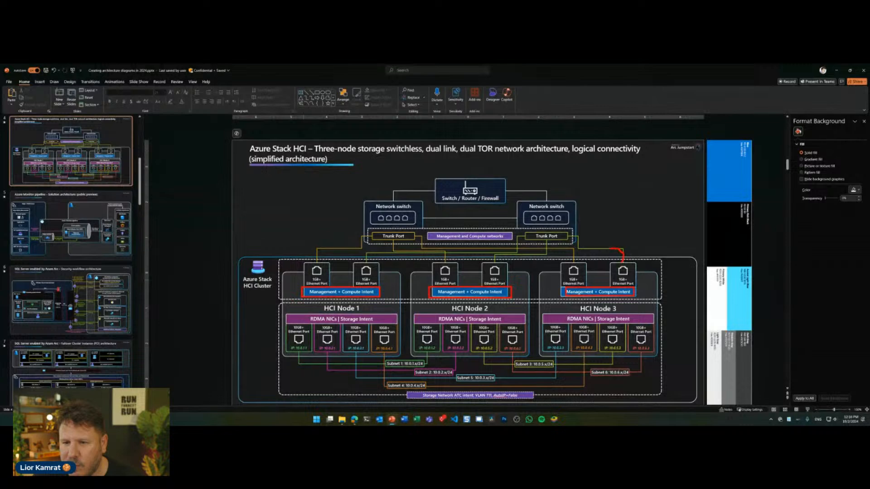
{"action": "mouse_move", "coordinate": [610, 248]}
{"action": "left_mouse_down"}
{"action": "mouse_move", "coordinate": [569, 236]}
{"action": "mouse_move", "coordinate": [524, 250]}
{"action": "mouse_move", "coordinate": [388, 254]}
{"action": "mouse_move", "coordinate": [392, 243]}
{"action": "left_mouse_up"}
{"action": "key", "text": "Escape"}
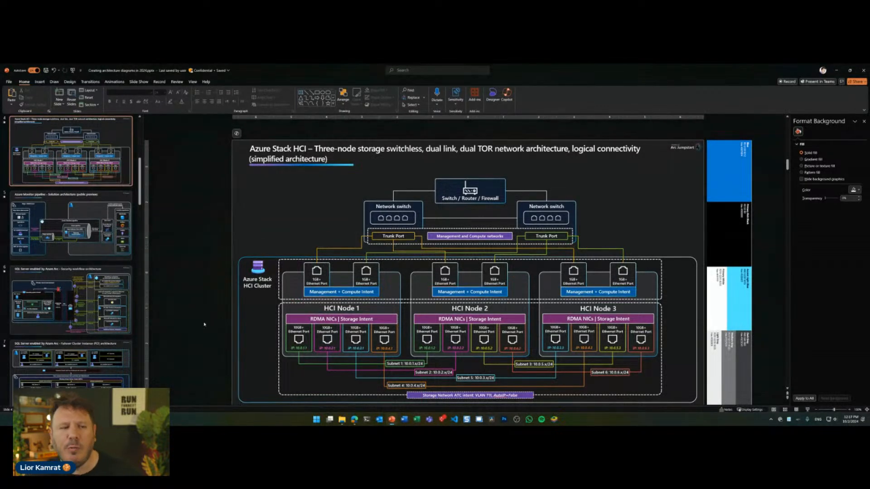
- Return to the Colors and accents slide and move Just a box 1 left to near the slide's middle
{"action": "scroll", "coordinate": [71, 345], "scroll_direction": "down", "scroll_amount": 10}
{"action": "scroll", "coordinate": [71, 345], "scroll_direction": "down", "scroll_amount": 2}
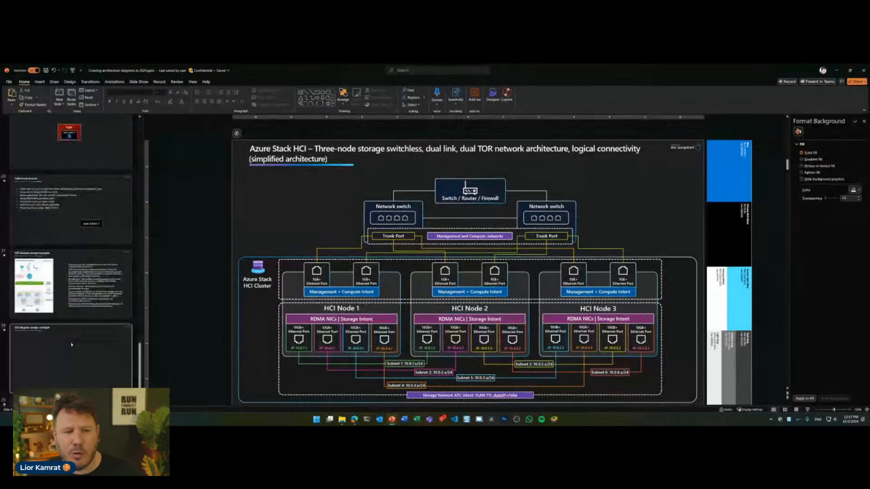
{"action": "scroll", "coordinate": [90, 350], "scroll_direction": "down", "scroll_amount": 2}
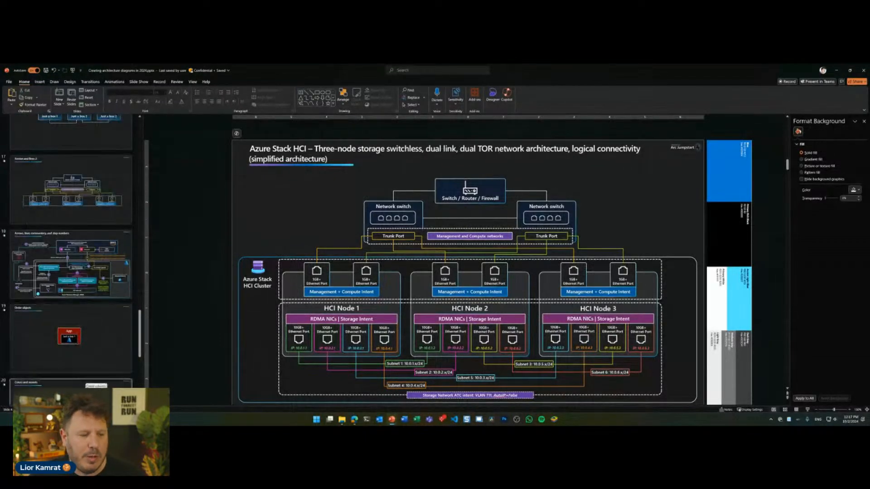
{"action": "left_click", "coordinate": [71, 383]}
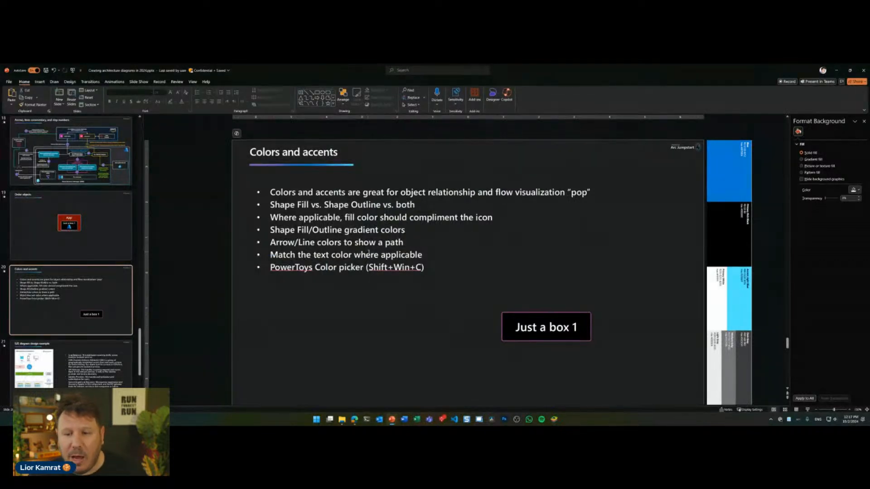
{"action": "left_click_drag", "start_coordinate": [559, 318], "coordinate": [501, 319]}
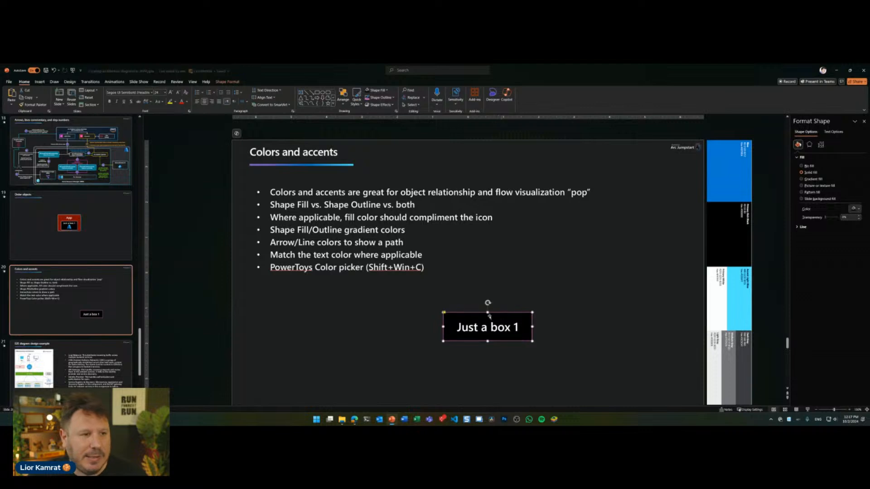
- Open the Arrows, lines commentary, and step numbers slide, mark the Azure Resource Graph (ARG) box in red, and clear the mark
{"action": "left_click", "coordinate": [89, 173]}
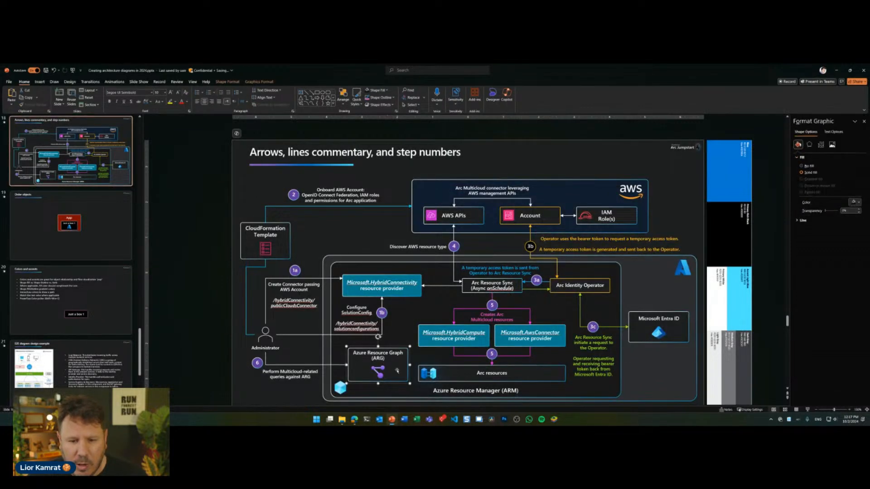
{"action": "left_click", "coordinate": [395, 338]}
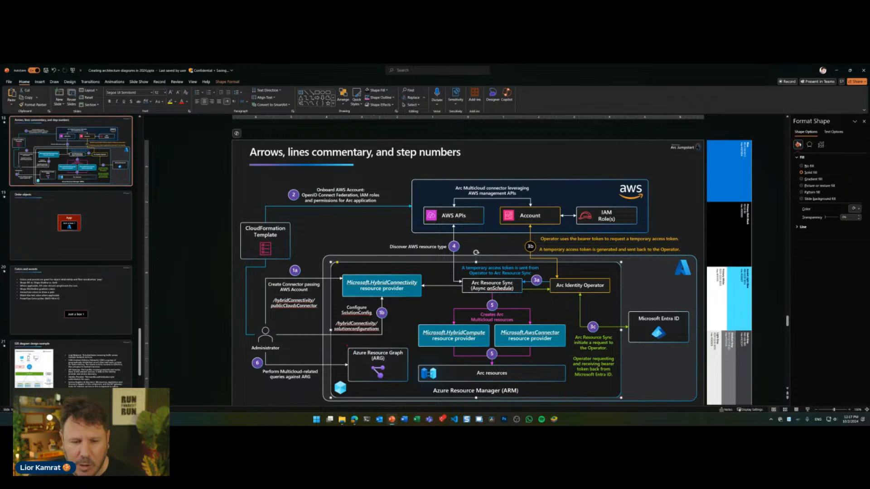
{"action": "mouse_move", "coordinate": [347, 345]}
{"action": "left_mouse_down"}
{"action": "mouse_move", "coordinate": [413, 385]}
{"action": "mouse_move", "coordinate": [389, 372]}
{"action": "left_mouse_up"}
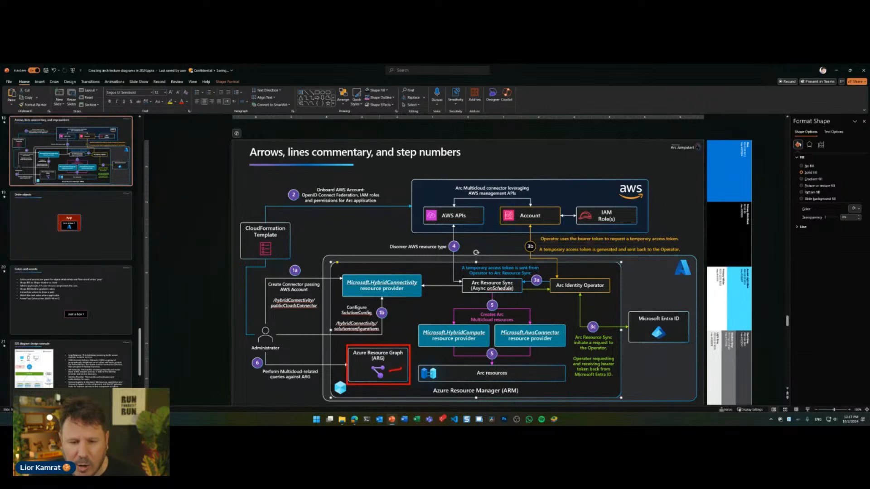
{"action": "key", "text": "Escape"}
- Fill the Azure Resource Graph (ARG) box with purple and mark its icon with a red rectangle
{"action": "left_click", "coordinate": [396, 369]}
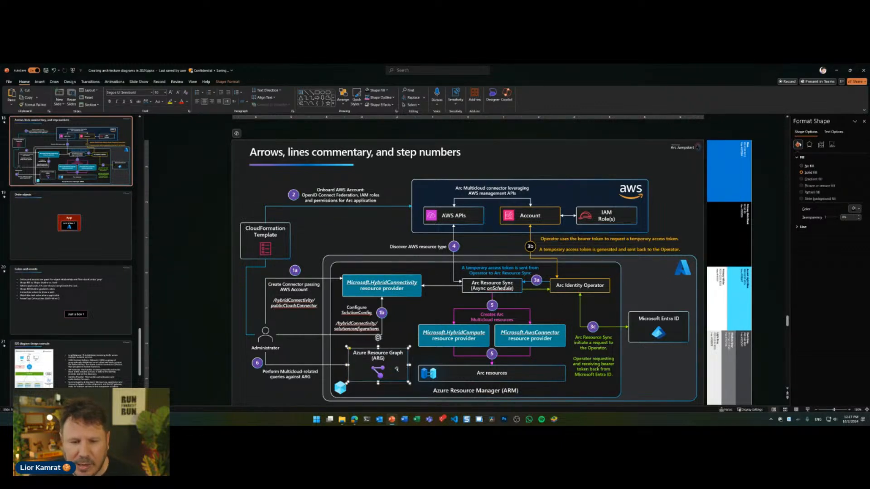
{"action": "left_click", "coordinate": [386, 90]}
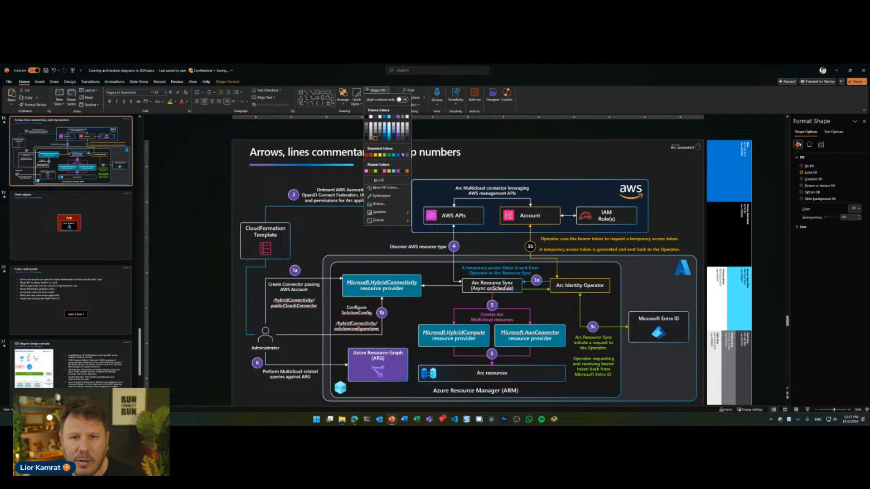
{"action": "left_click", "coordinate": [402, 155]}
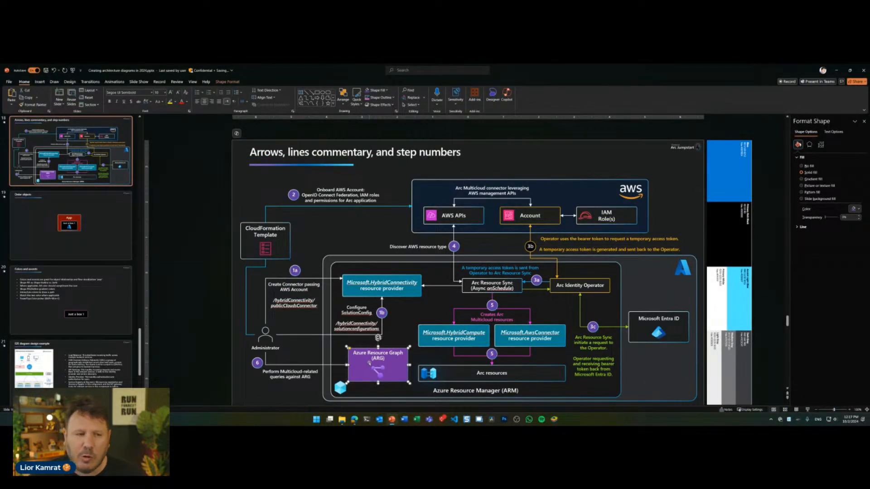
{"action": "key", "text": "Escape"}
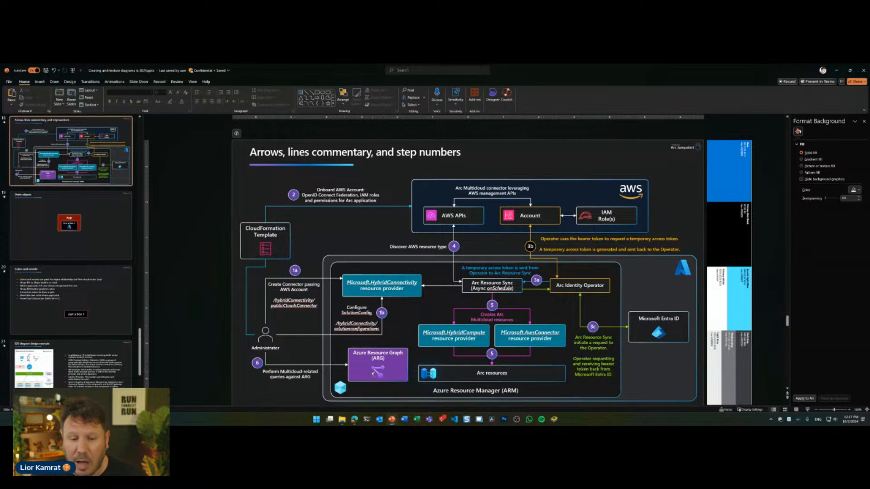
{"action": "left_click_drag", "start_coordinate": [368, 362], "coordinate": [389, 380]}
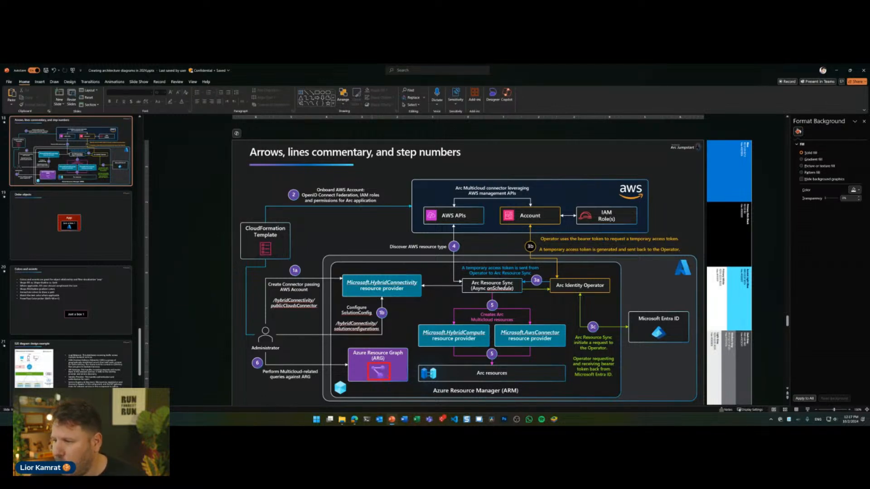
- Try a gradient fill on Just a box 1 on the Colors and accents slide
{"action": "left_click", "coordinate": [78, 304]}
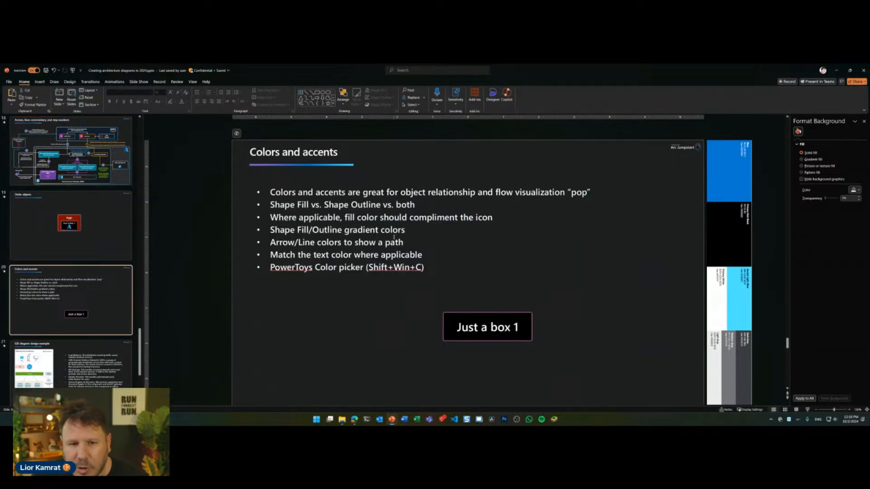
{"action": "left_click", "coordinate": [484, 315]}
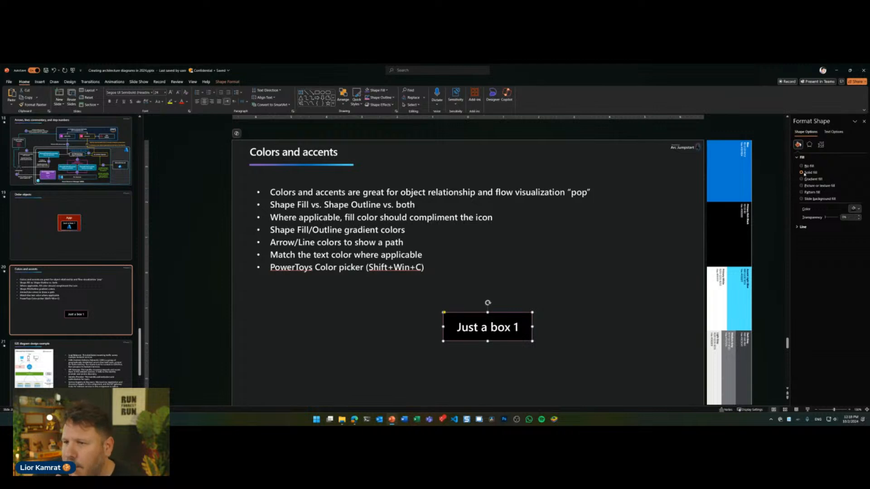
{"action": "left_click", "coordinate": [814, 180]}
{"action": "left_click", "coordinate": [582, 326]}
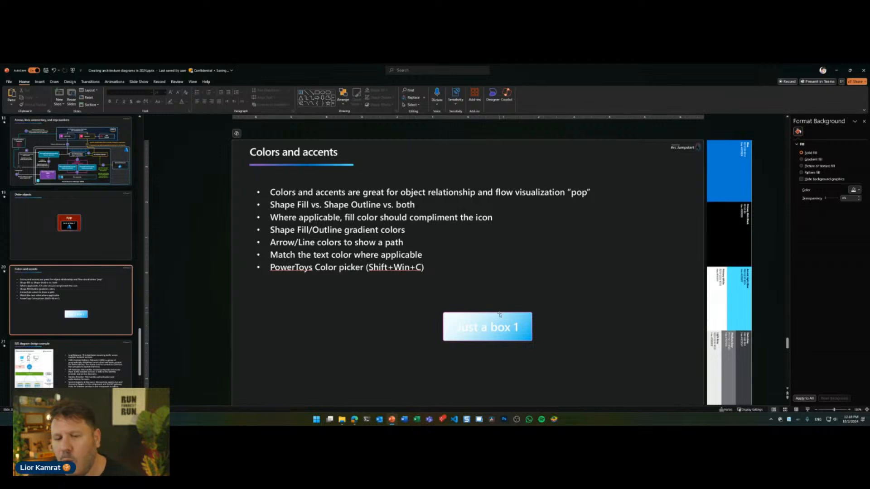
- Undo the recent changes to Just a box 1 back to its dark blue gradient fill and earlier position
{"action": "left_click", "coordinate": [497, 313]}
{"action": "key", "text": "ctrl+z"}
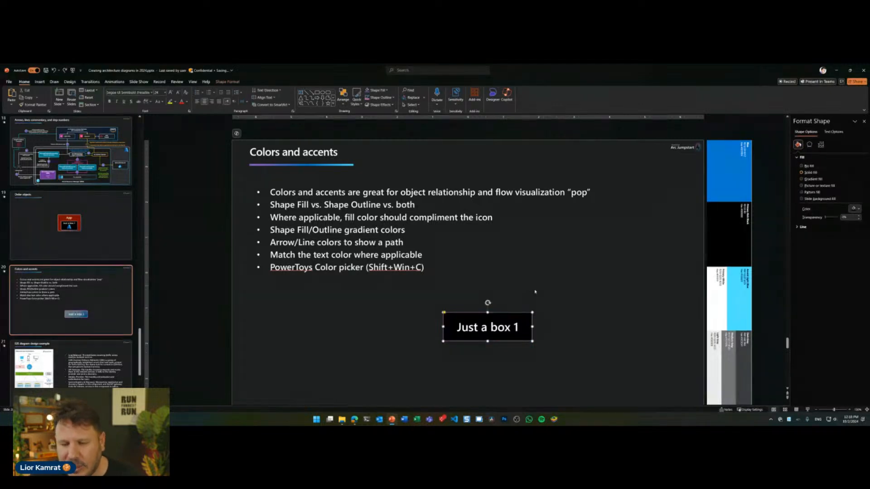
{"action": "key", "text": "ctrl+z"}
{"action": "key", "text": "ctrl+y"}
{"action": "key", "text": "ctrl+y"}
{"action": "key", "text": "ctrl+y"}
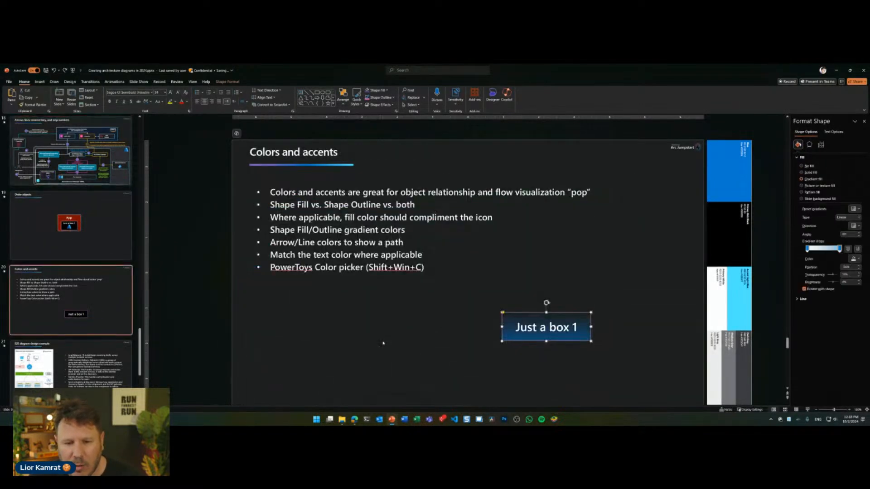
- Duplicate Just a box 1 to place two boxes side by side, and give both a solid black fill
{"action": "left_click", "coordinate": [556, 357]}
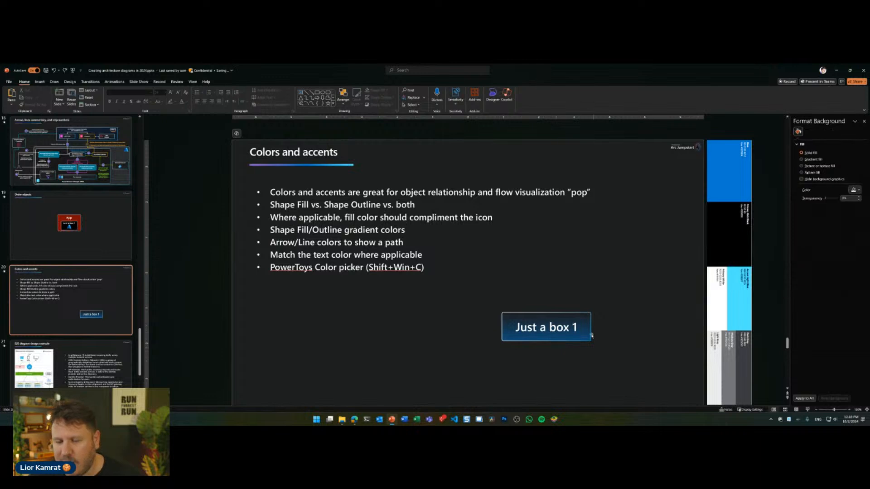
{"action": "left_click_drag", "start_coordinate": [589, 336], "coordinate": [564, 331]}
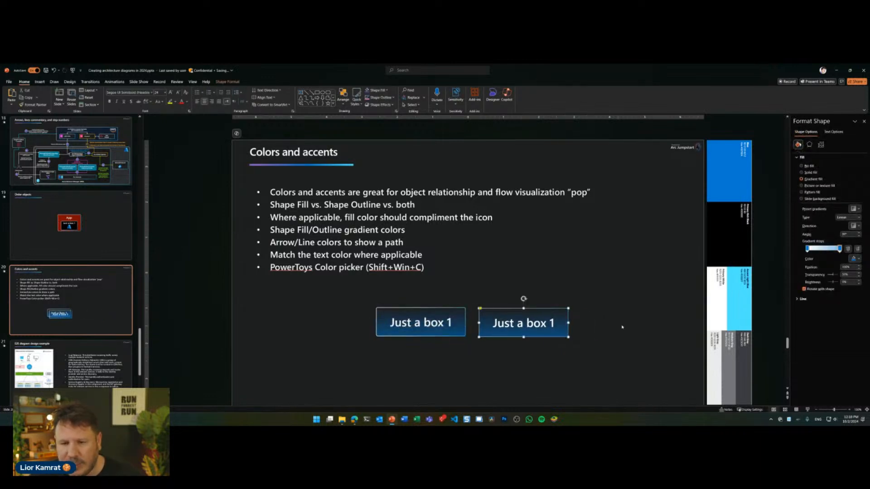
{"action": "left_click_drag", "start_coordinate": [592, 297], "coordinate": [320, 361]}
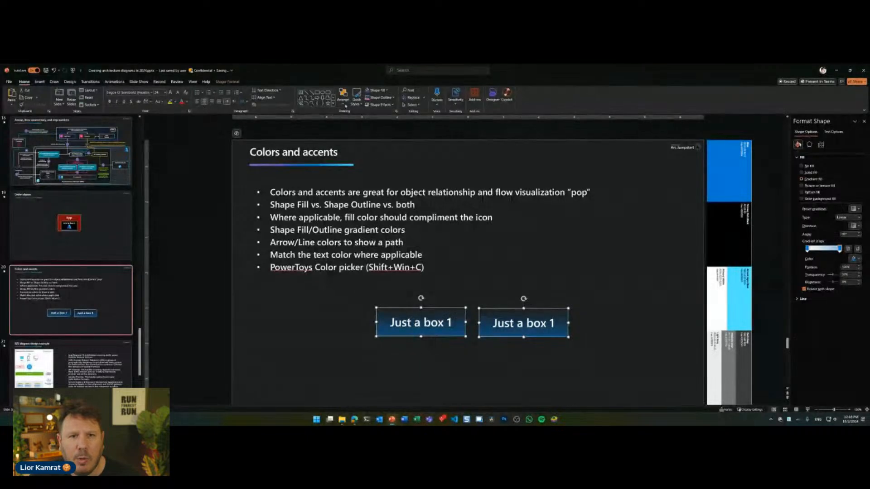
{"action": "left_click", "coordinate": [376, 90]}
{"action": "left_click", "coordinate": [366, 117]}
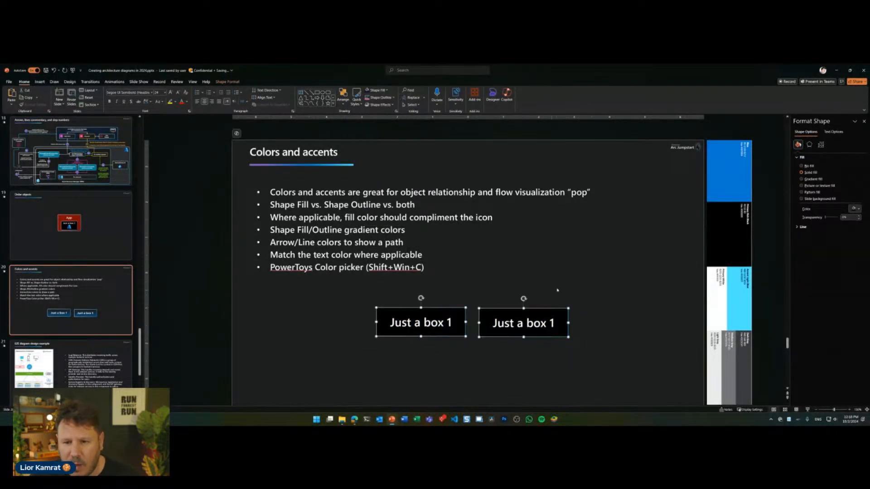
- Duplicate the two black boxes and arrange all four in an evenly spaced row below the bullet list
{"action": "left_click", "coordinate": [557, 288]}
{"action": "left_click_drag", "start_coordinate": [555, 307], "coordinate": [323, 339]}
{"action": "left_click", "coordinate": [481, 329]}
{"action": "left_click_drag", "start_coordinate": [497, 334], "coordinate": [582, 337]}
{"action": "left_click", "coordinate": [543, 361]}
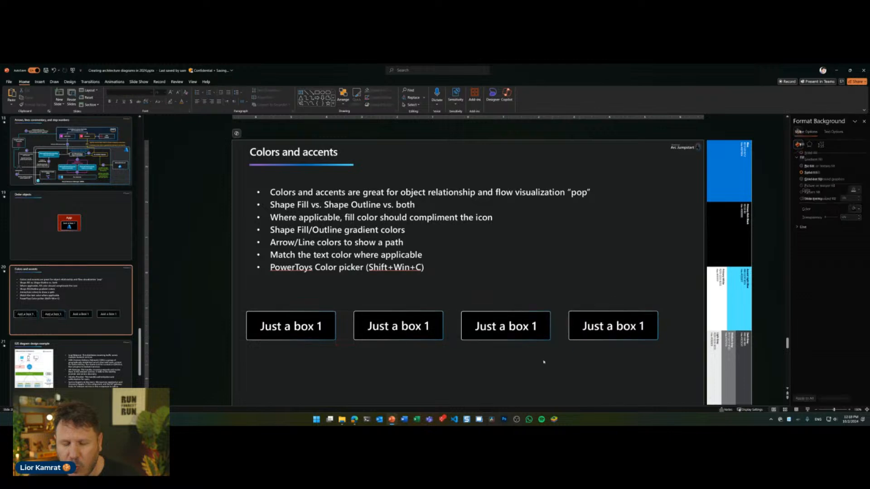
- Change the text of the third box in the row to Just a box 3
{"action": "double_click", "coordinate": [538, 327]}
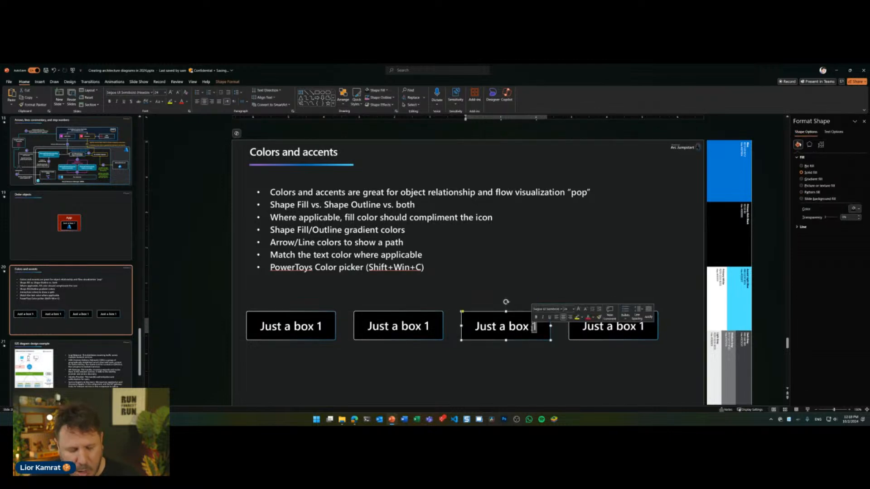
{"action": "type", "text": "3"}
{"action": "left_click", "coordinate": [542, 359]}
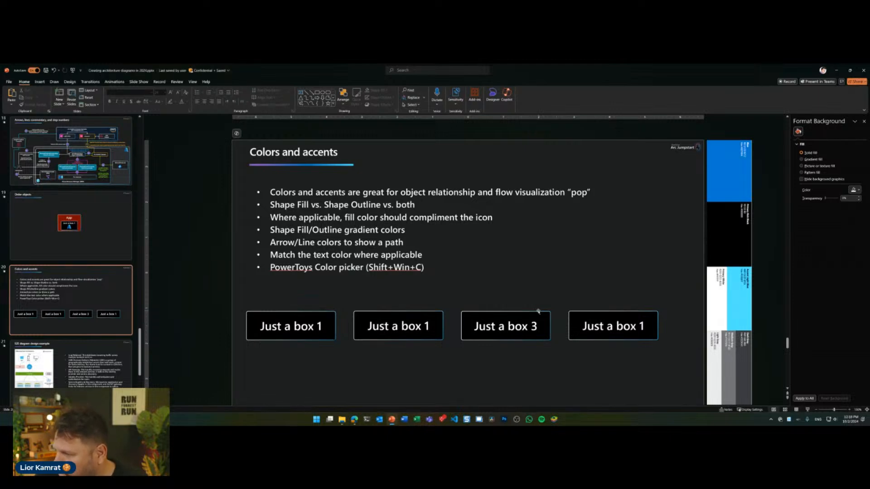
- Set the last gradient stop of Just a box 3's outline to red
{"action": "left_click", "coordinate": [538, 311]}
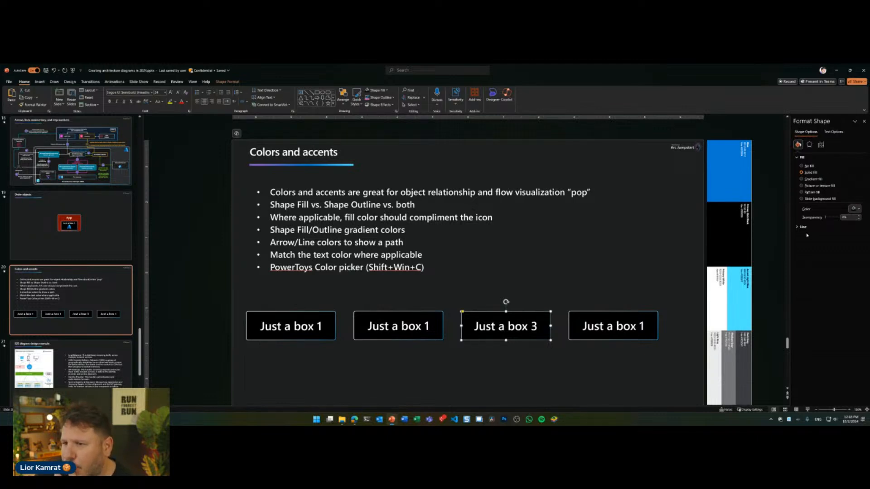
{"action": "left_click", "coordinate": [802, 227]}
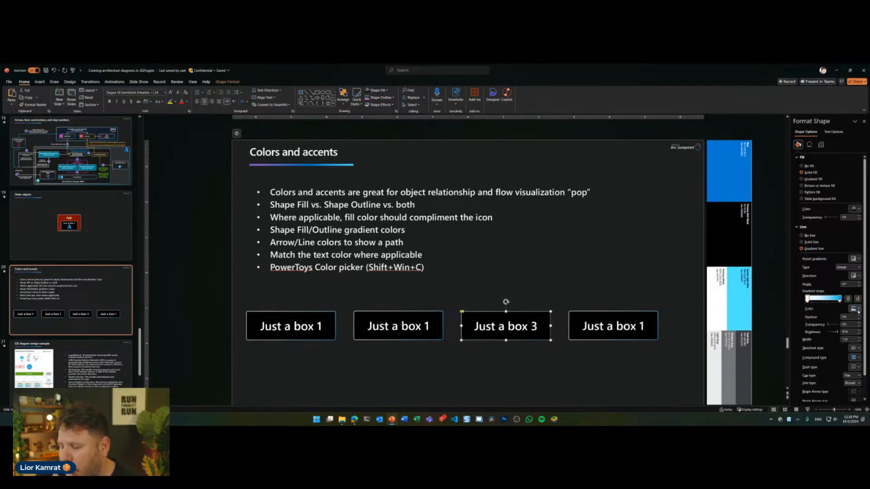
{"action": "left_click", "coordinate": [857, 309]}
{"action": "left_click", "coordinate": [857, 310]}
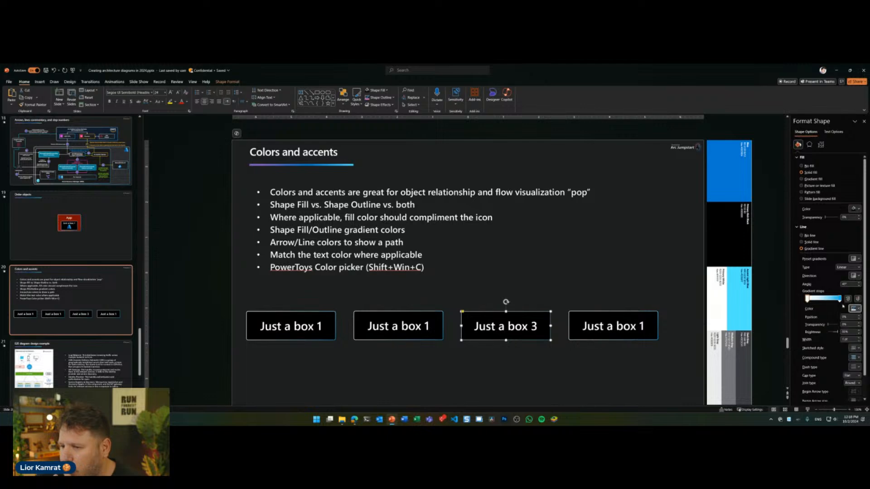
{"action": "left_click", "coordinate": [840, 299]}
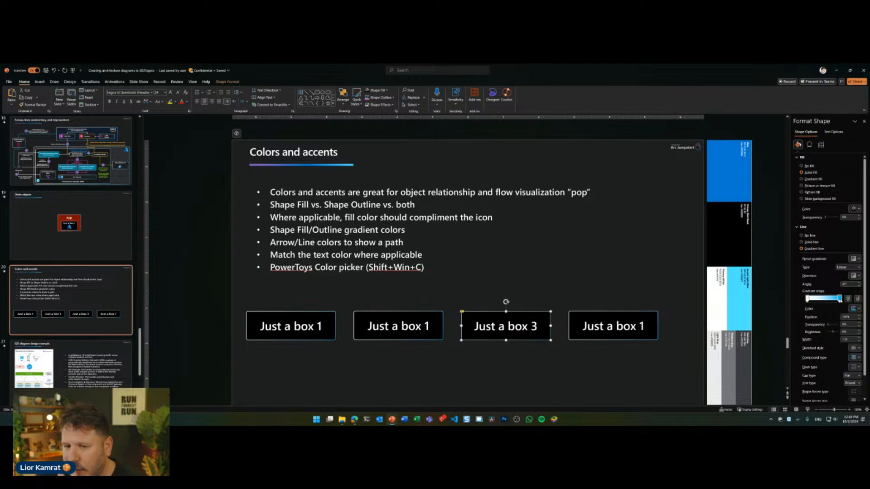
{"action": "left_click", "coordinate": [857, 309]}
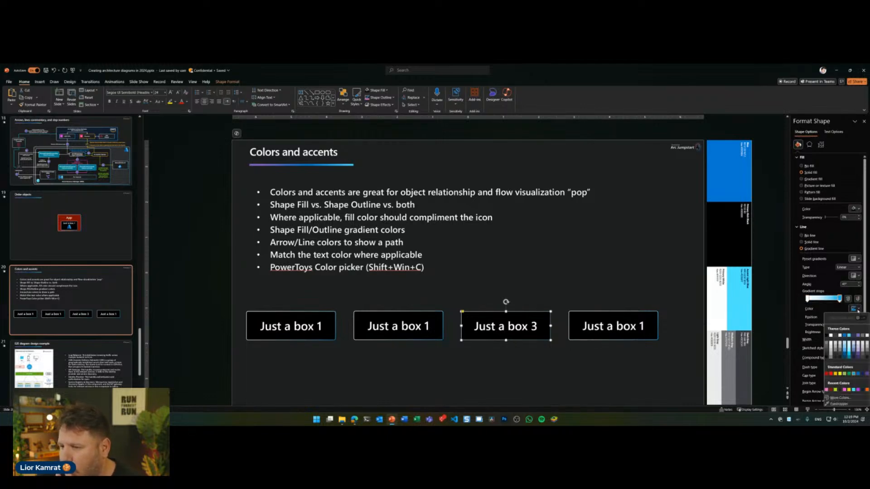
{"action": "left_click", "coordinate": [831, 375]}
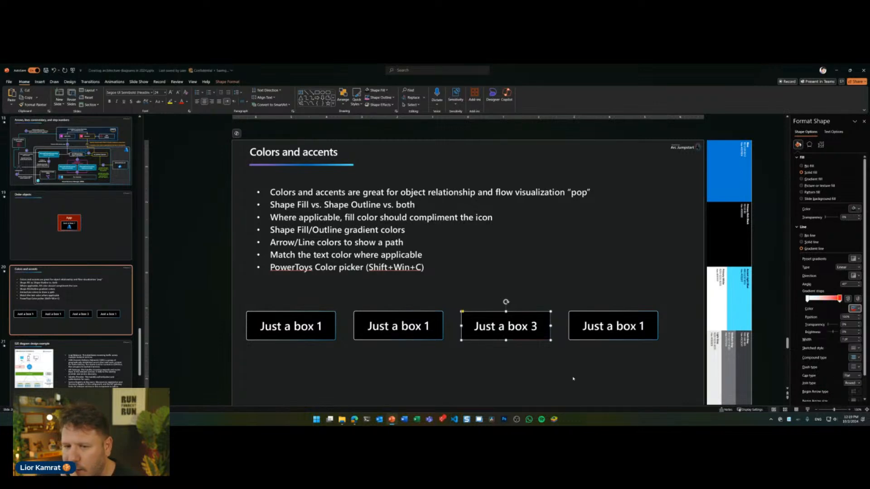
{"action": "left_click", "coordinate": [562, 367]}
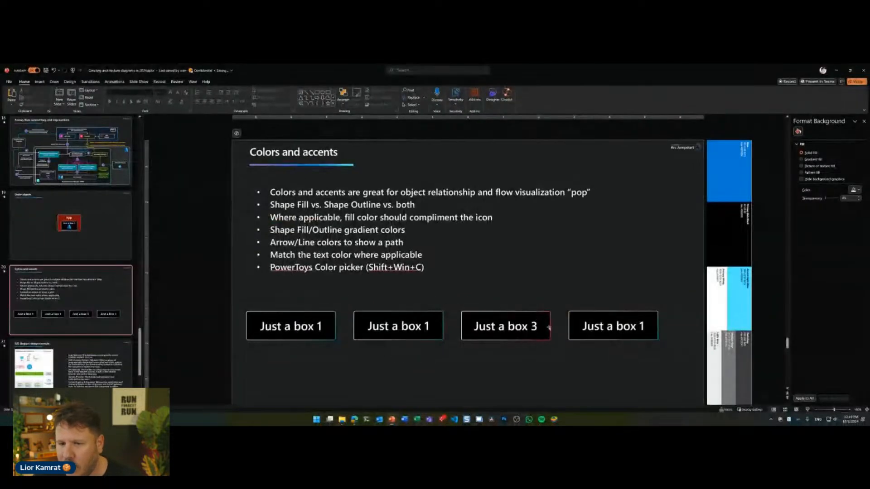
- Set the first gradient stop of Just a box 3's outline to orange
{"action": "left_click", "coordinate": [540, 339]}
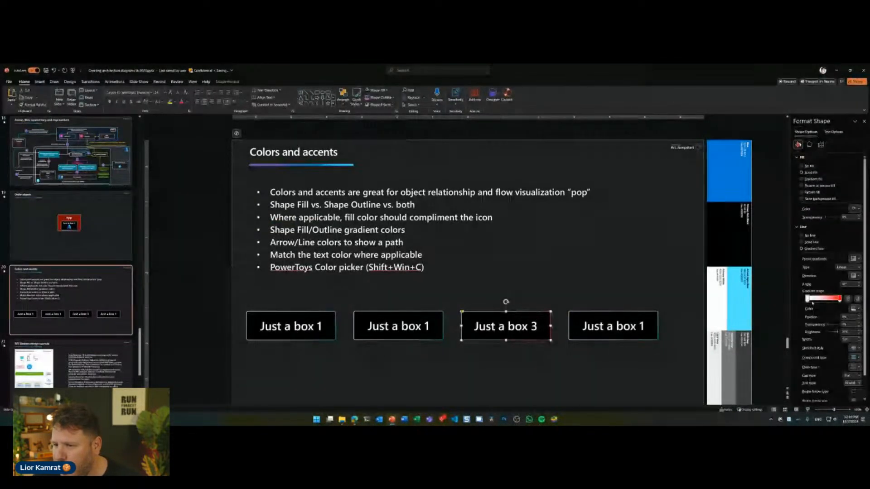
{"action": "left_click", "coordinate": [859, 310]}
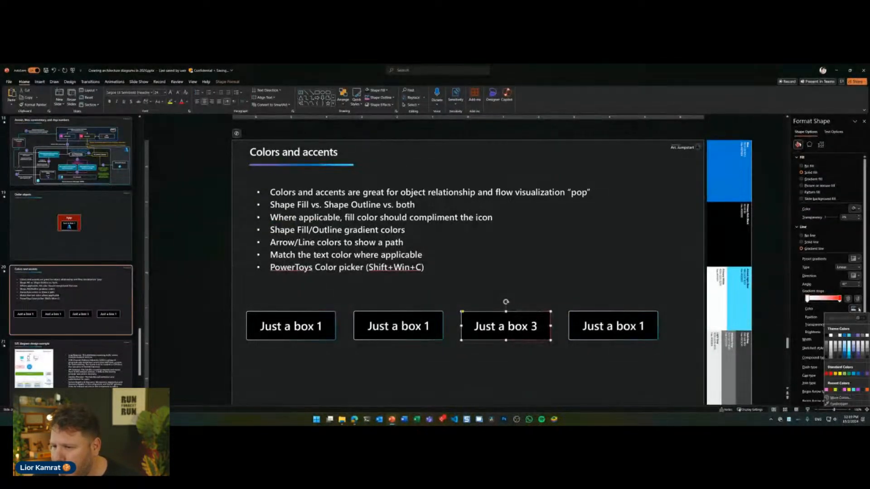
{"action": "left_click", "coordinate": [835, 374]}
{"action": "left_click", "coordinate": [542, 348]}
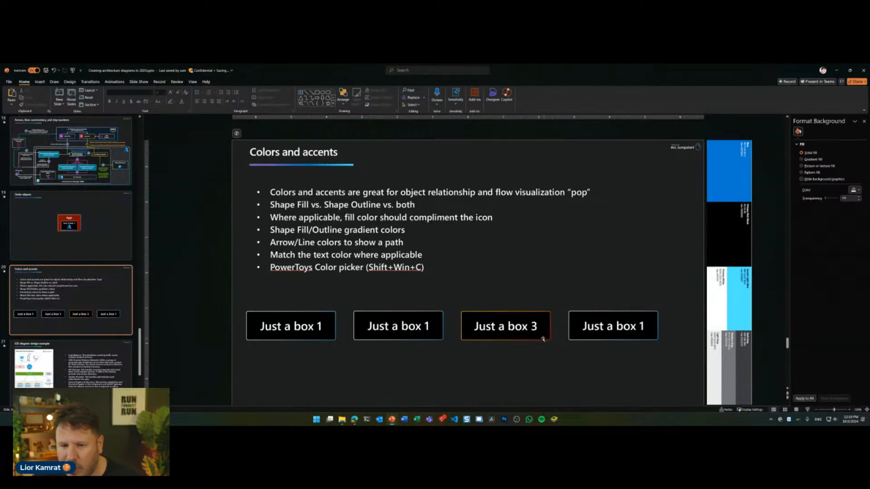
{"action": "key", "text": "ctrl+1"}
{"action": "left_click", "coordinate": [542, 348]}
{"action": "key", "text": "Escape"}
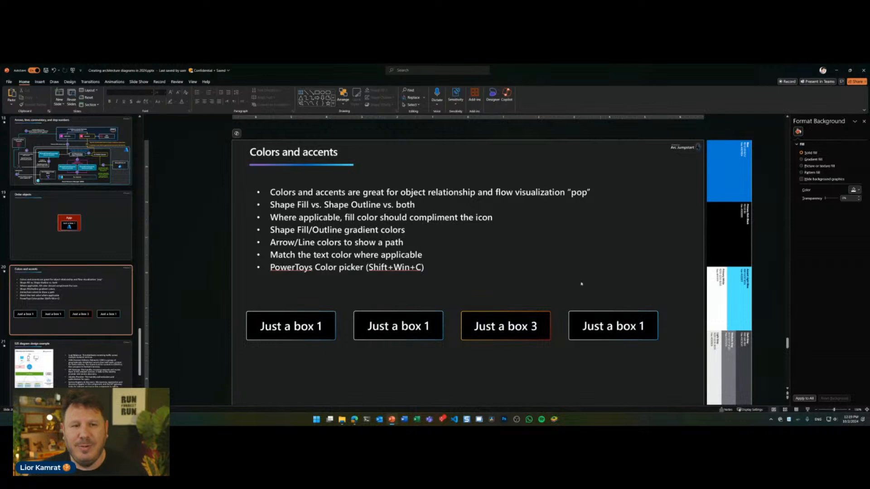
{"action": "left_click", "coordinate": [482, 239]}
{"action": "left_click", "coordinate": [500, 289]}
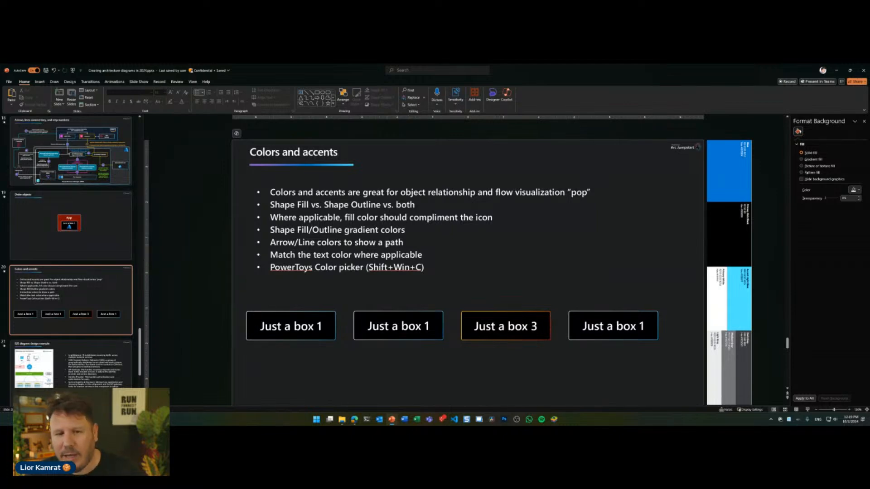
- Examine the colored arrow between Account and Arc Identity Operator on the Arrows, lines commentary, and step numbers slide, and return to Colors and accents
{"action": "left_click", "coordinate": [100, 159]}
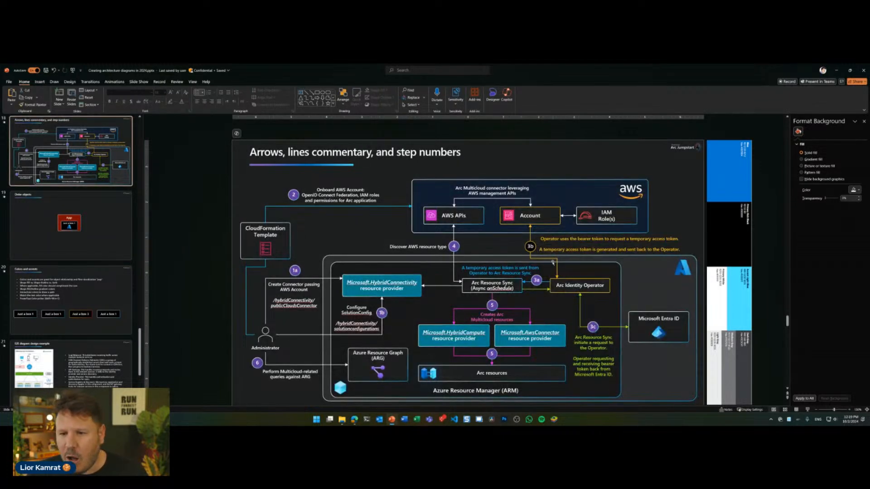
{"action": "left_click", "coordinate": [553, 263]}
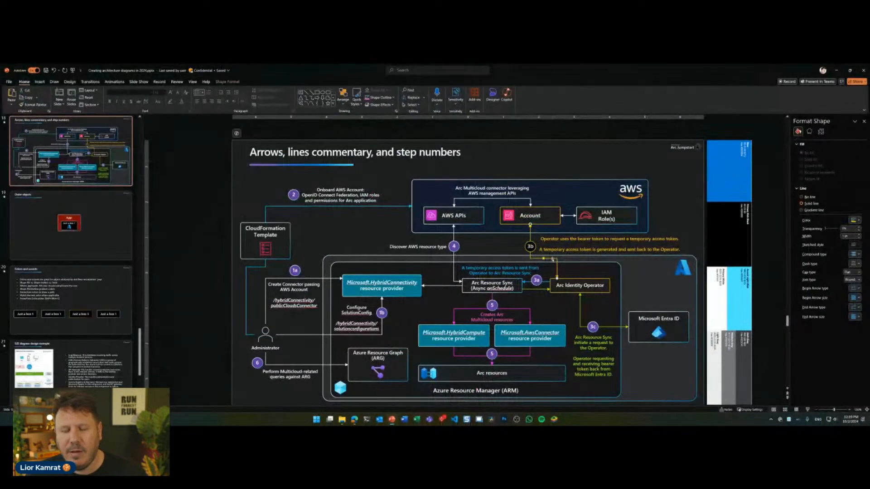
{"action": "left_click", "coordinate": [87, 302]}
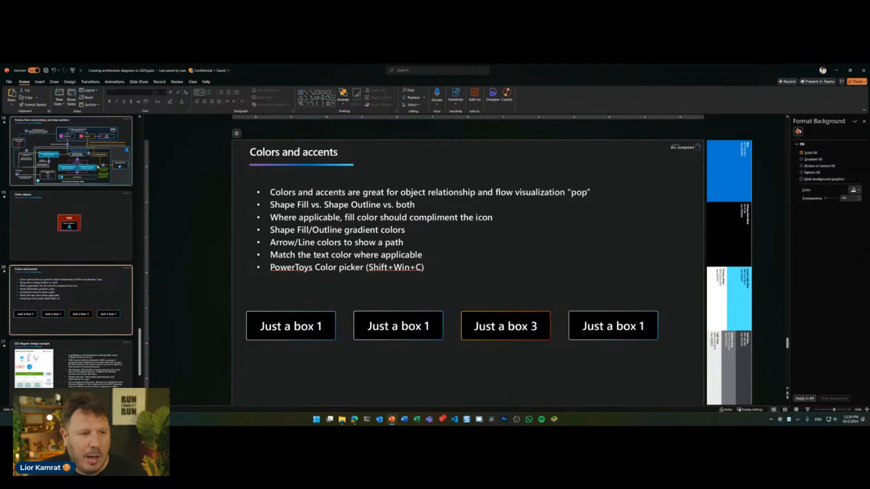
- Zoom in on the Arrows, lines commentary, and step numbers diagram and mark step 3c's green arrow and matching commentary in red
{"action": "left_click", "coordinate": [71, 151]}
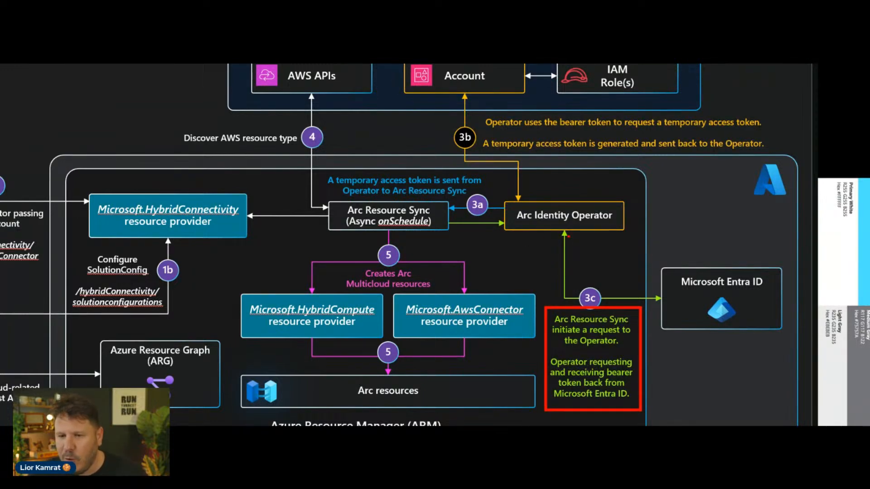
{"action": "mouse_move", "coordinate": [569, 236]}
{"action": "left_mouse_down"}
{"action": "mouse_move", "coordinate": [567, 294]}
{"action": "mouse_move", "coordinate": [666, 308]}
{"action": "left_mouse_up"}
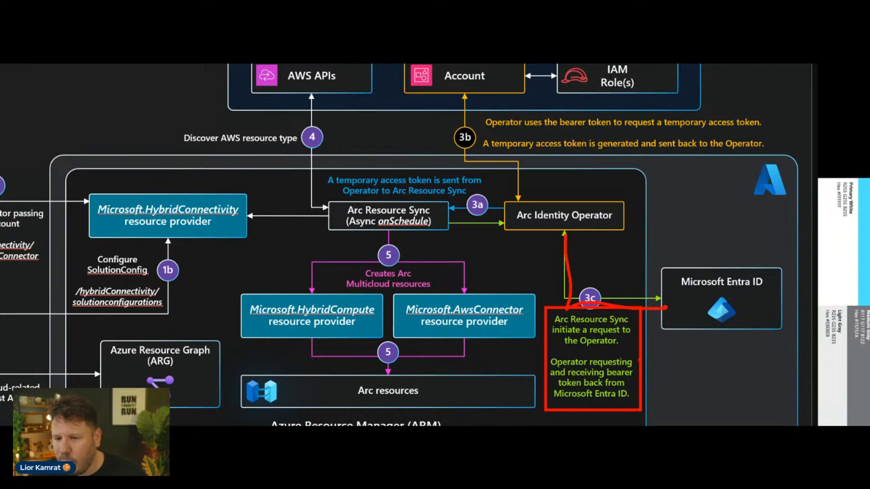
{"action": "left_click_drag", "start_coordinate": [630, 346], "coordinate": [618, 351]}
{"action": "key", "text": "Escape"}
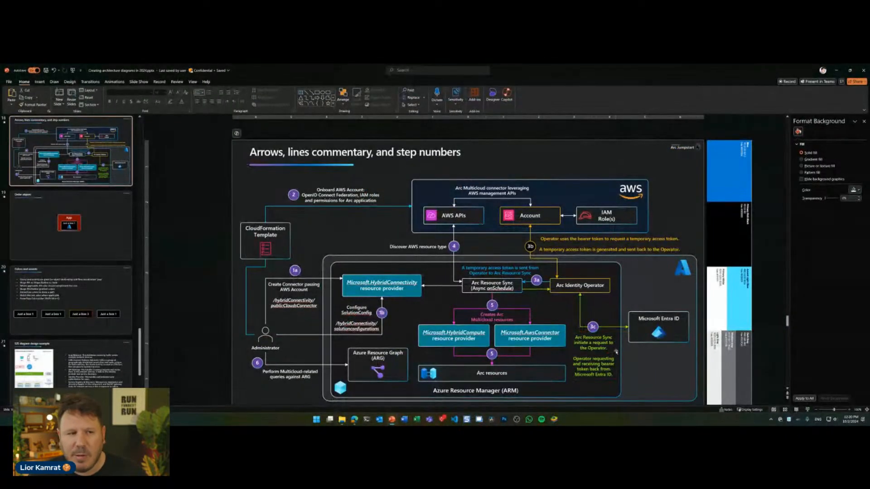
{"action": "left_click", "coordinate": [62, 298]}
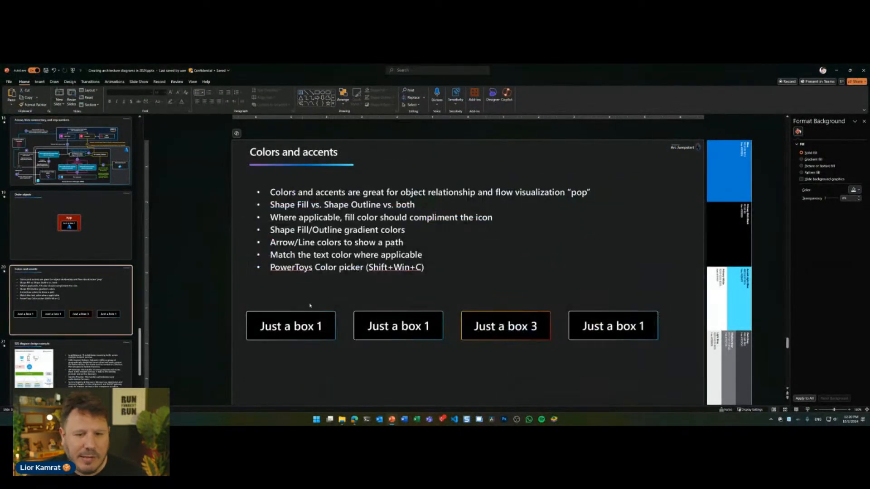
- Sample the orange-red of Just a box 3's outline with the PowerToys Color Picker and copy its HEX value
{"action": "left_click", "coordinate": [444, 270]}
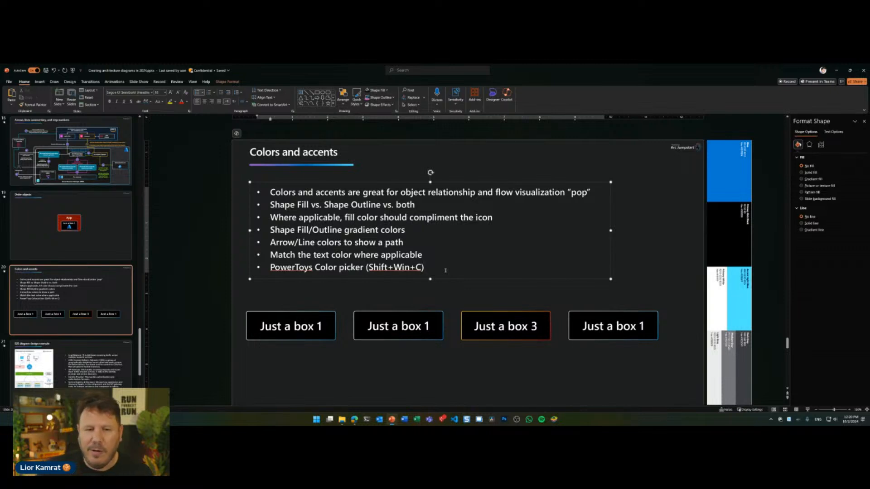
{"action": "left_click", "coordinate": [387, 289]}
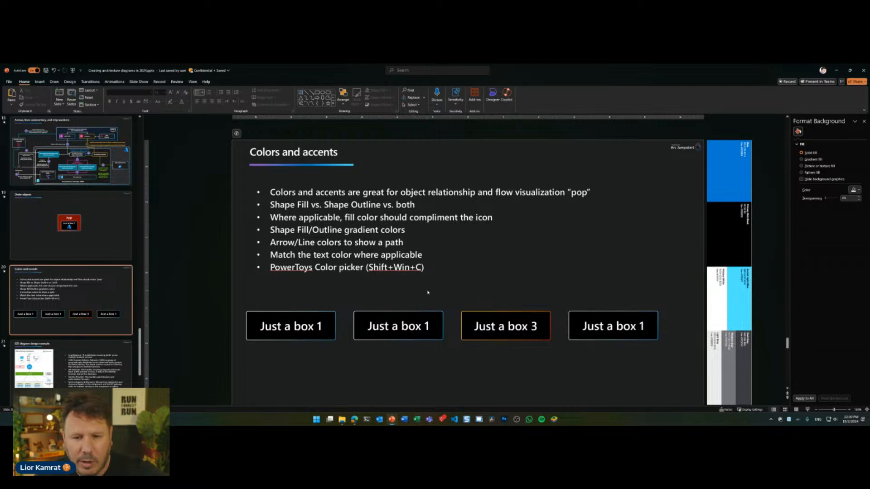
{"action": "key", "text": "shift+super+c"}
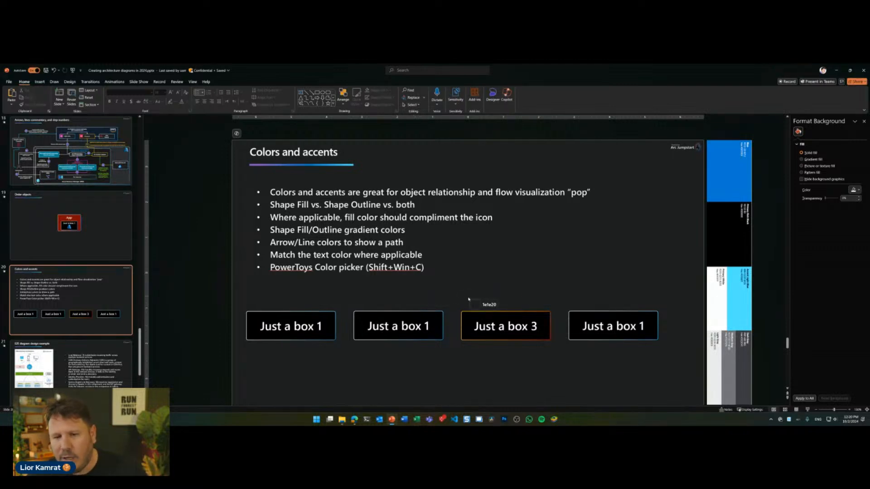
{"action": "left_click", "coordinate": [550, 316]}
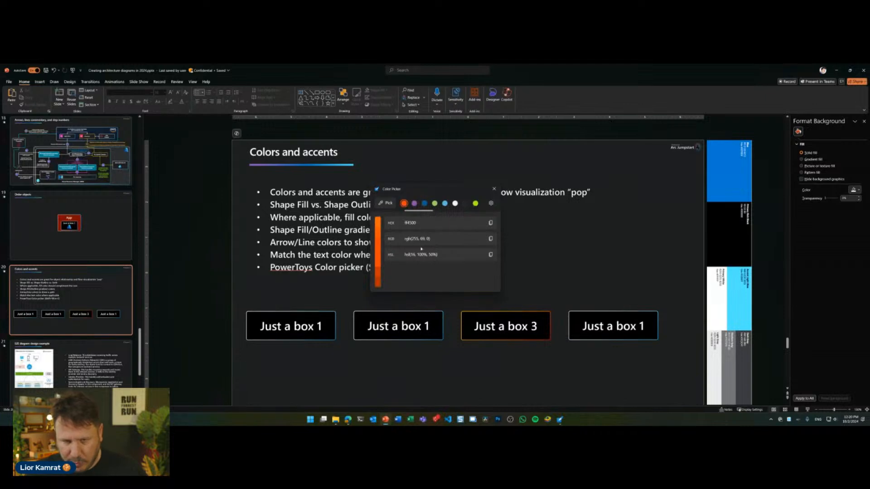
{"action": "left_click", "coordinate": [490, 223]}
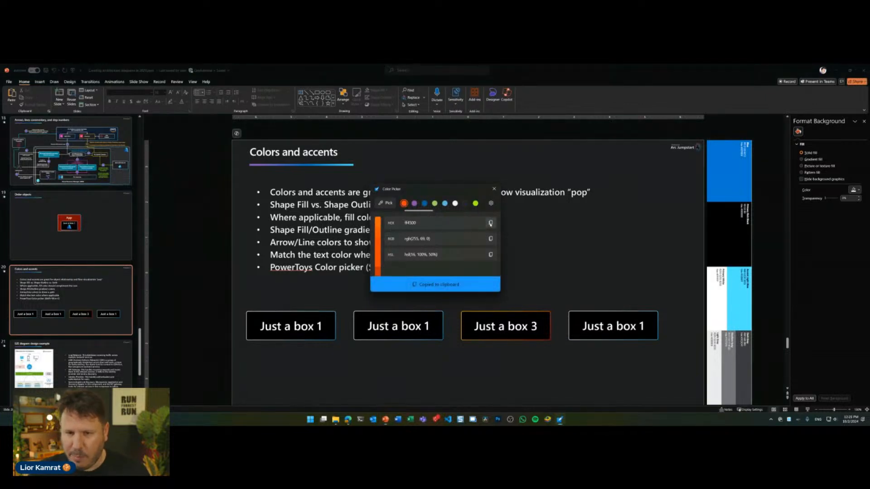
{"action": "left_click", "coordinate": [621, 286]}
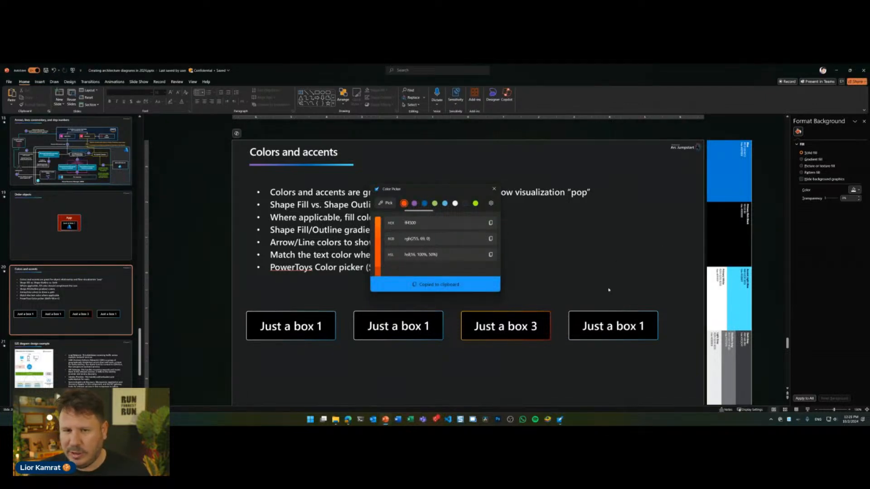
{"action": "left_click", "coordinate": [592, 278]}
{"action": "left_click", "coordinate": [494, 189]}
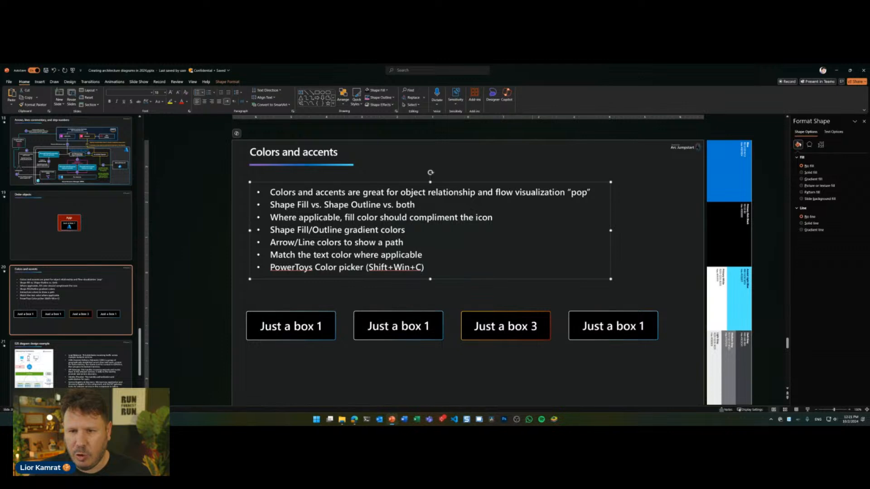
- Set the font color of the word visualization in the first bullet to the copied orange-red HEX value
{"action": "double_click", "coordinate": [539, 192]}
{"action": "left_click", "coordinate": [594, 184]}
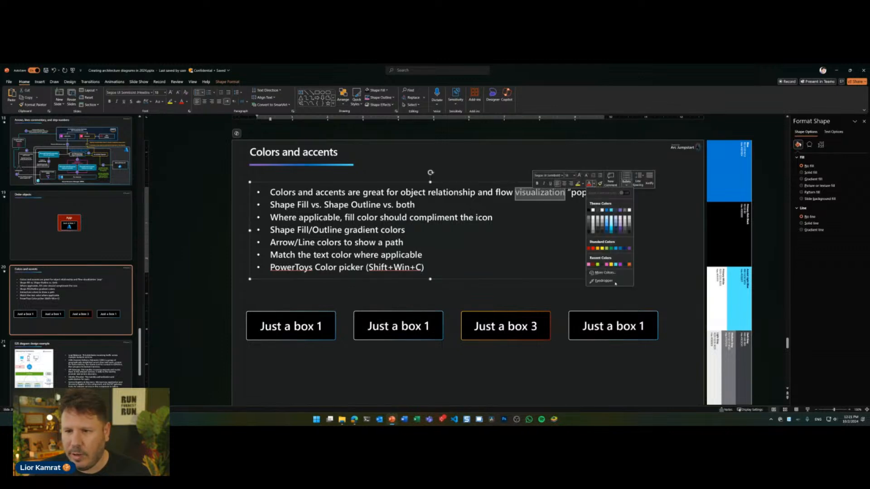
{"action": "left_click", "coordinate": [605, 272]}
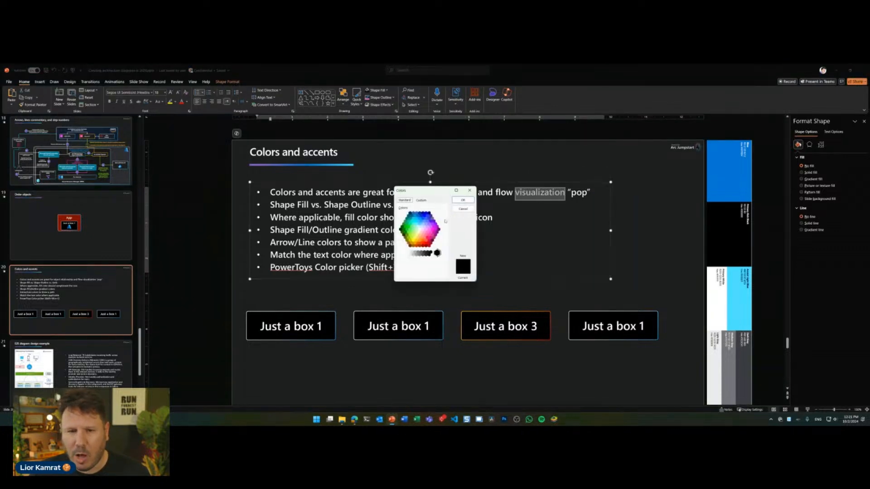
{"action": "left_click", "coordinate": [421, 199]}
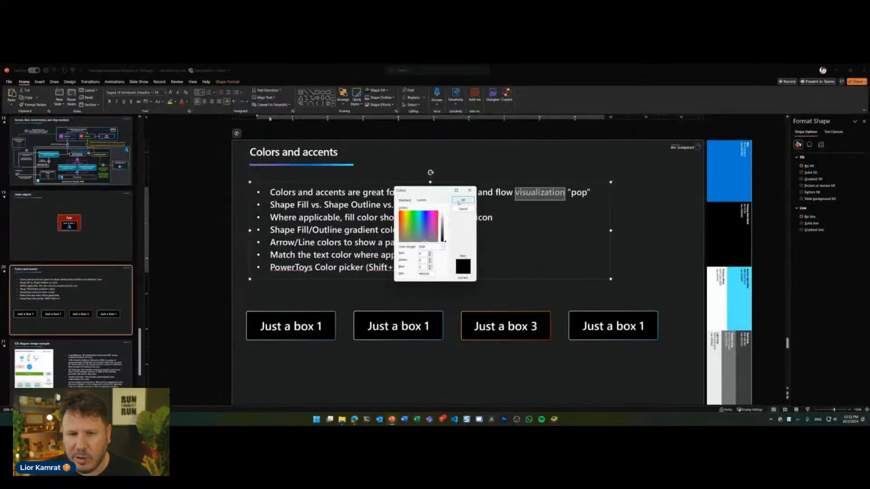
{"action": "left_click", "coordinate": [462, 200]}
{"action": "key", "text": "Escape"}
{"action": "key", "text": "Escape"}
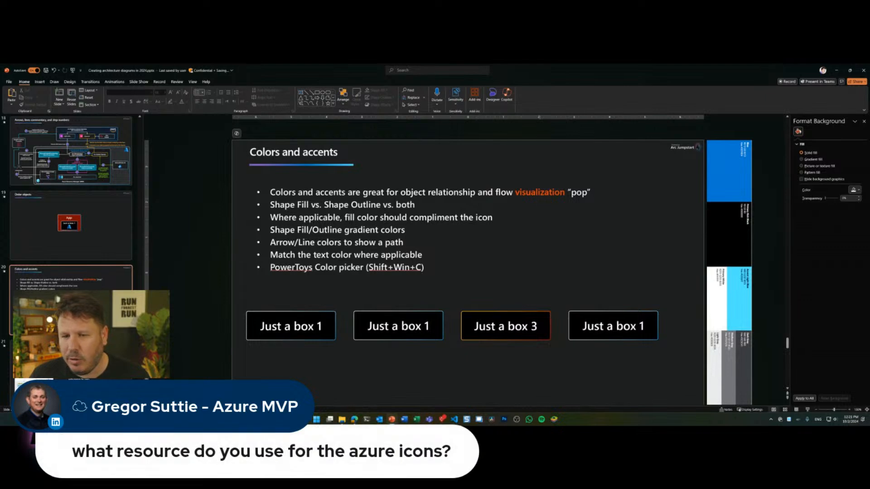
{"action": "mouse_move", "coordinate": [513, 182]}
{"action": "left_mouse_down"}
{"action": "mouse_move", "coordinate": [563, 191]}
{"action": "mouse_move", "coordinate": [553, 185]}
{"action": "left_mouse_up"}
{"action": "left_click_drag", "start_coordinate": [561, 289], "coordinate": [553, 316]}
{"action": "key", "text": "Escape"}
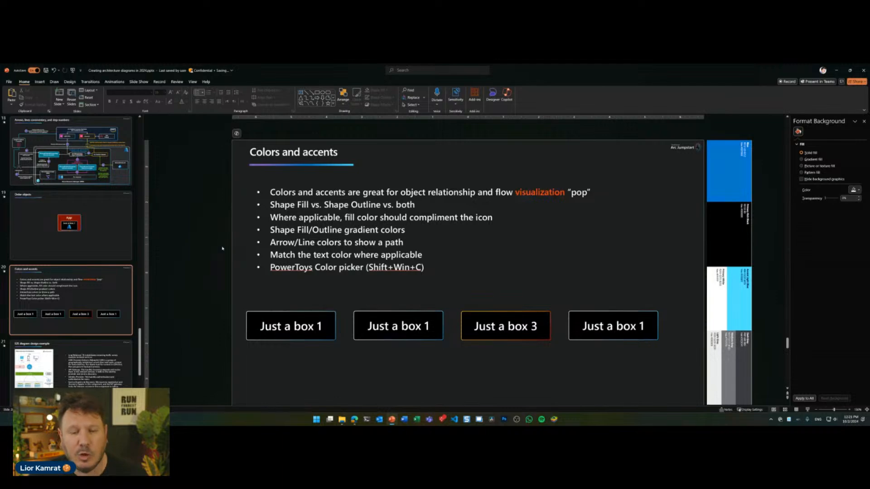
- Open the All the rest slide to show the questions about icons, file types and slide export
{"action": "scroll", "coordinate": [98, 254], "scroll_direction": "down", "scroll_amount": 3}
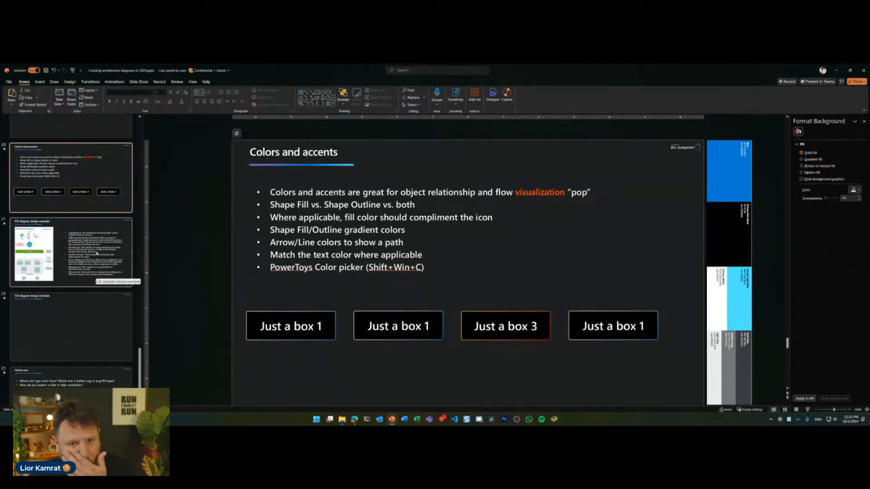
{"action": "scroll", "coordinate": [97, 254], "scroll_direction": "up", "scroll_amount": 3}
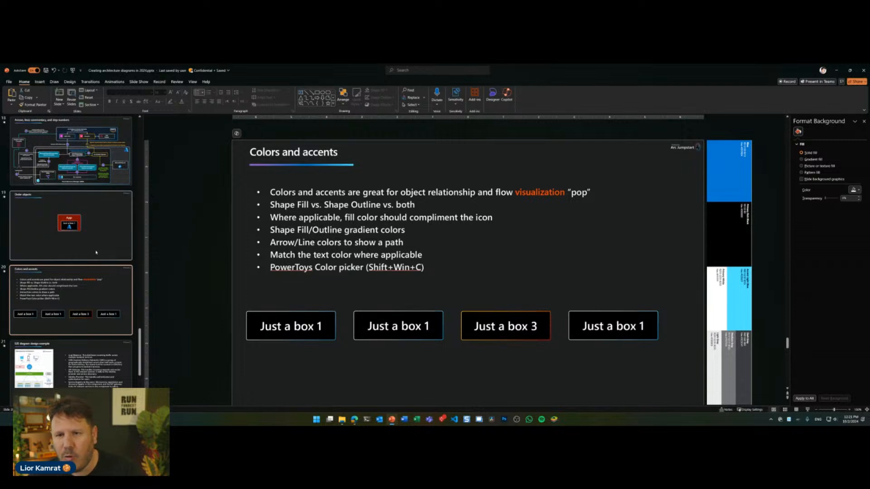
{"action": "scroll", "coordinate": [68, 295], "scroll_direction": "down", "scroll_amount": 3}
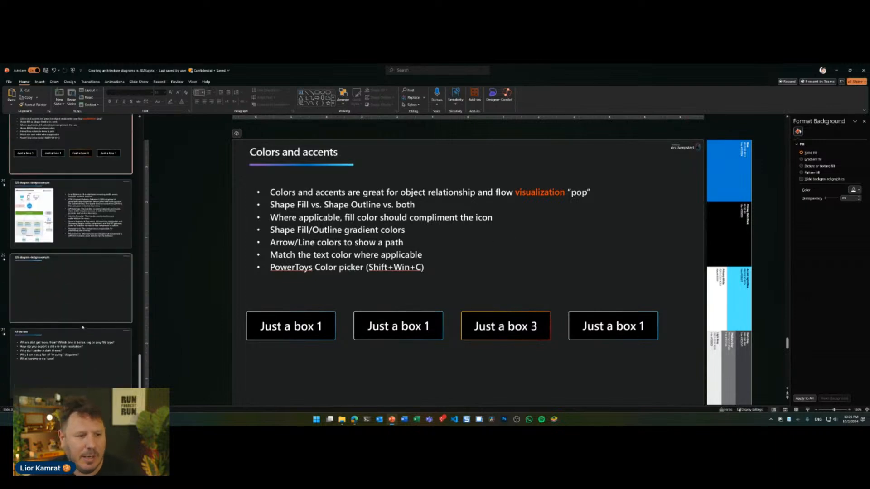
{"action": "left_click", "coordinate": [81, 342]}
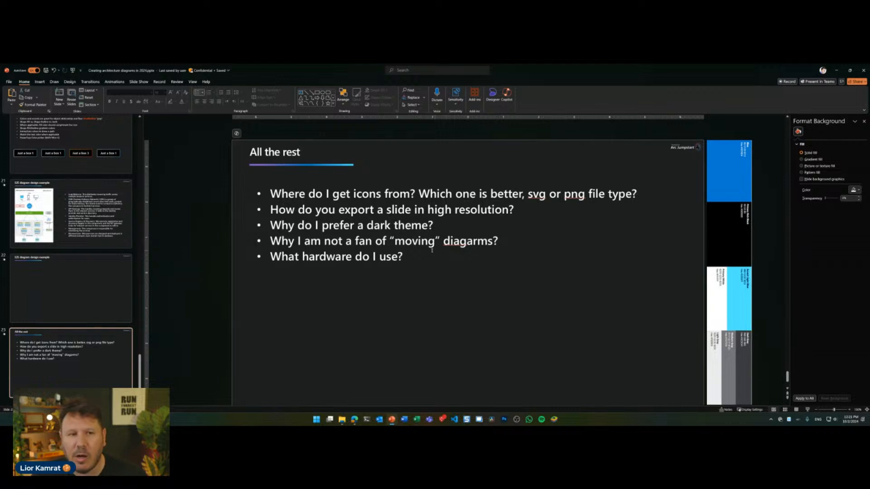
- Copy the Azure Resource Graph icon from the Arrows, lines commentary, and step numbers slide and paste it on the Order objects slide
{"action": "scroll", "coordinate": [93, 224], "scroll_direction": "up", "scroll_amount": 5}
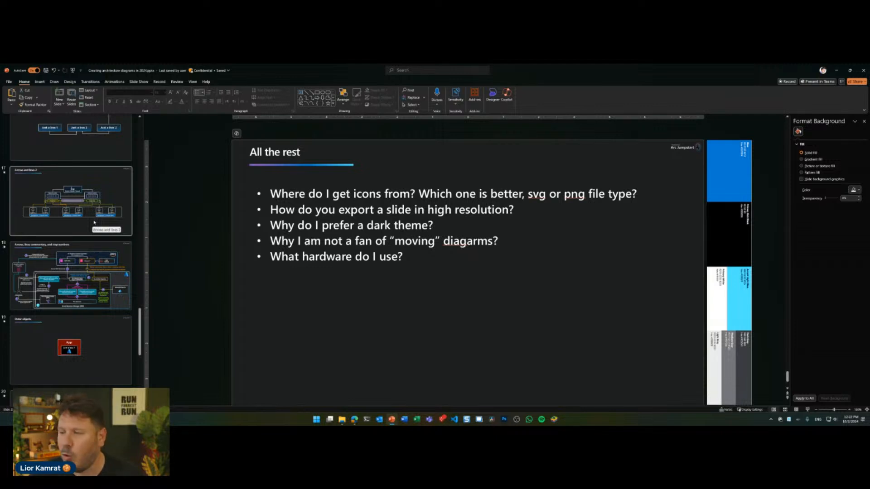
{"action": "left_click", "coordinate": [90, 272]}
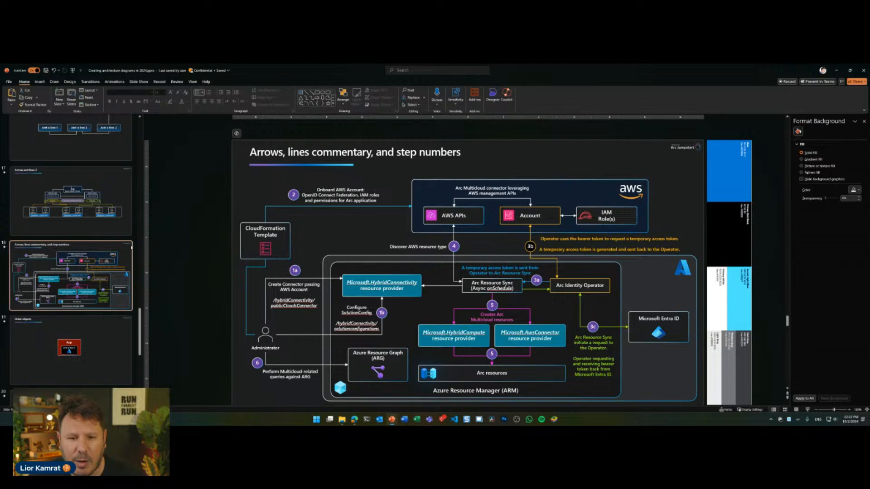
{"action": "left_click", "coordinate": [403, 366]}
{"action": "key", "text": "Escape"}
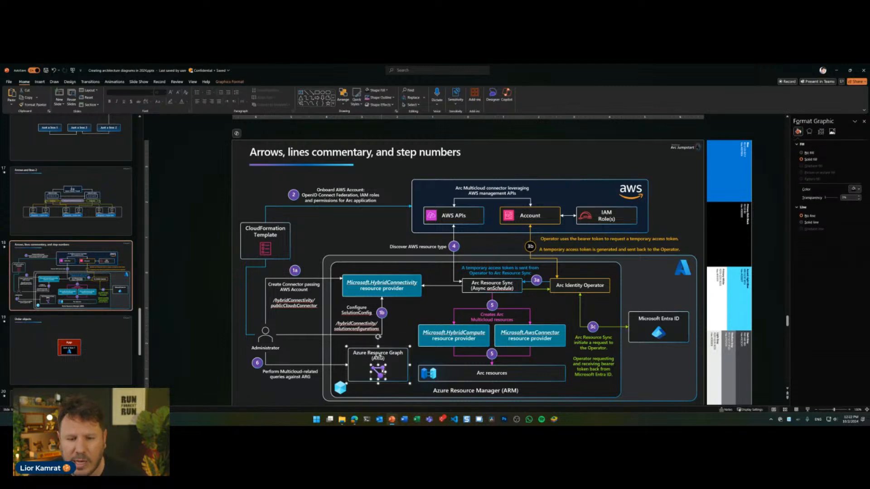
{"action": "scroll", "coordinate": [102, 181], "scroll_direction": "down", "scroll_amount": 5}
{"action": "left_click", "coordinate": [101, 179]}
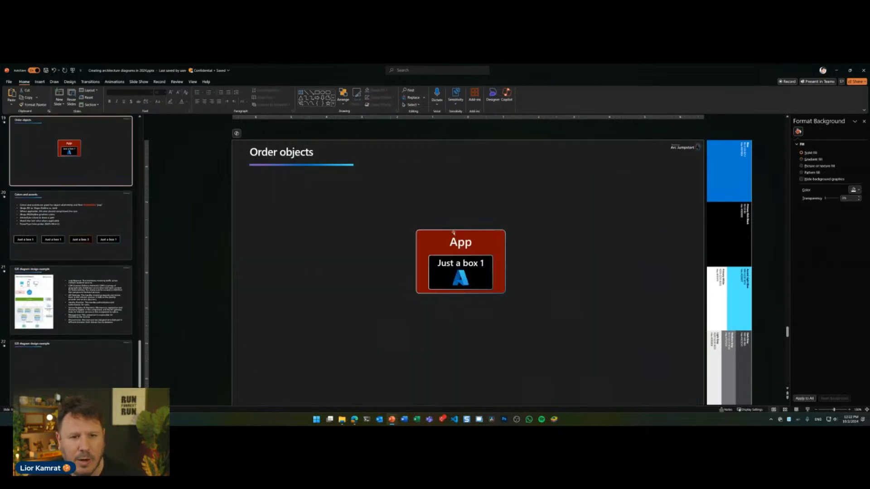
{"action": "key", "text": "ctrl+v"}
- Enlarge the pasted icon, place it to the left of the App box, and show its graphics formatting options
{"action": "left_click_drag", "start_coordinate": [377, 370], "coordinate": [375, 267]}
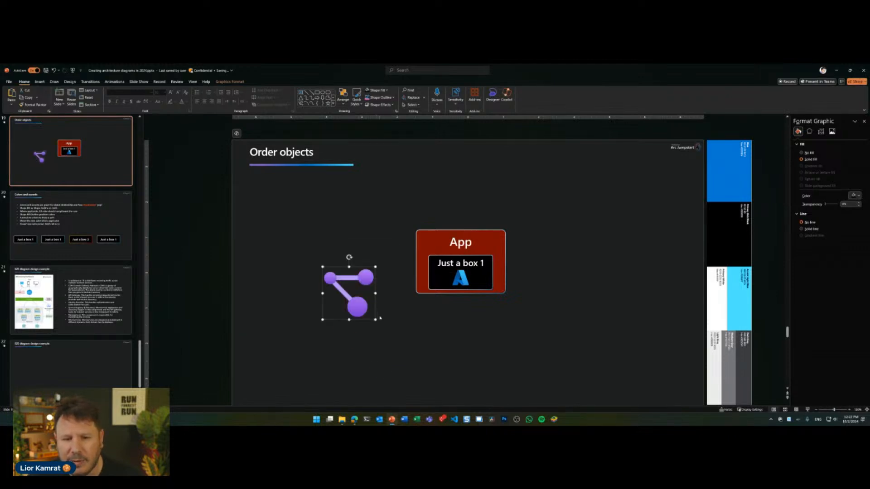
{"action": "left_click_drag", "start_coordinate": [375, 319], "coordinate": [360, 304]}
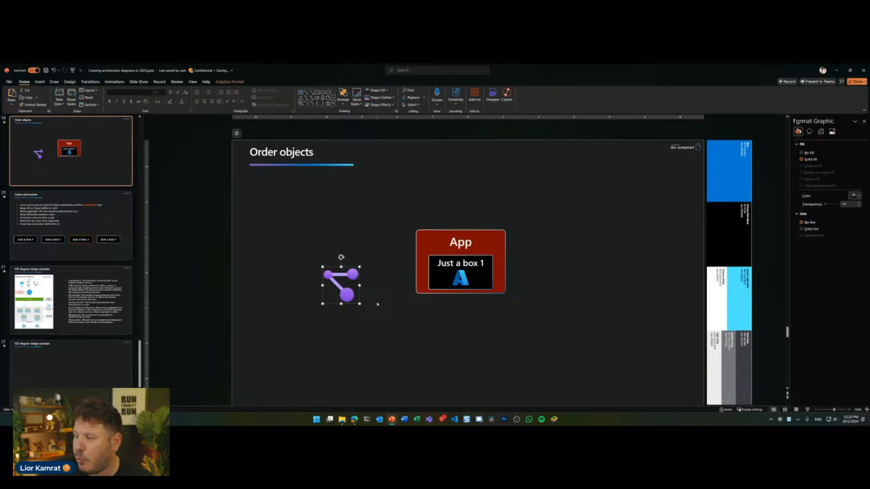
{"action": "left_click", "coordinate": [228, 82]}
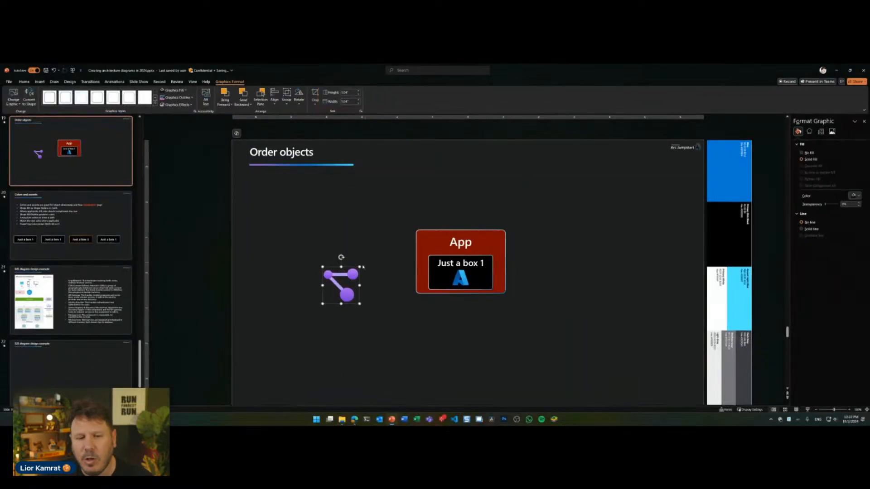
- Shrink the purple icon beside the App box, reposition it slightly, set a smaller exact height, and check the Azure icon's size for comparison
{"action": "left_click_drag", "start_coordinate": [359, 266], "coordinate": [342, 284]}
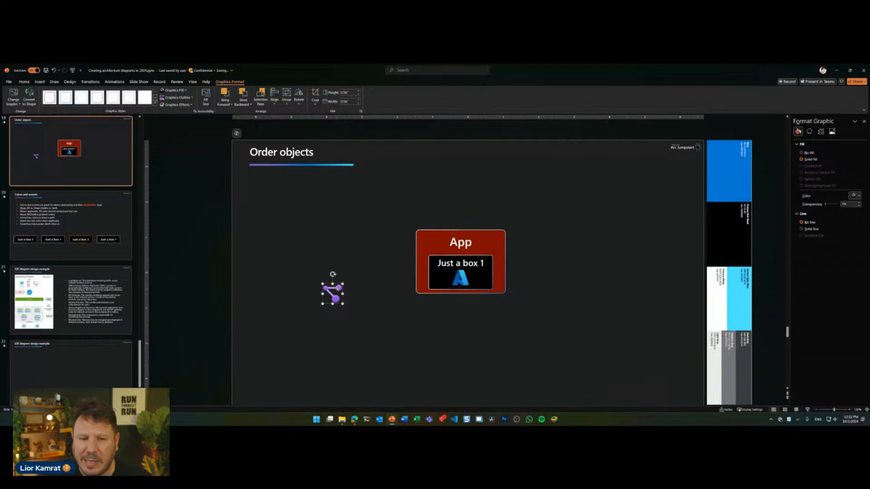
{"action": "left_click_drag", "start_coordinate": [338, 289], "coordinate": [340, 279]}
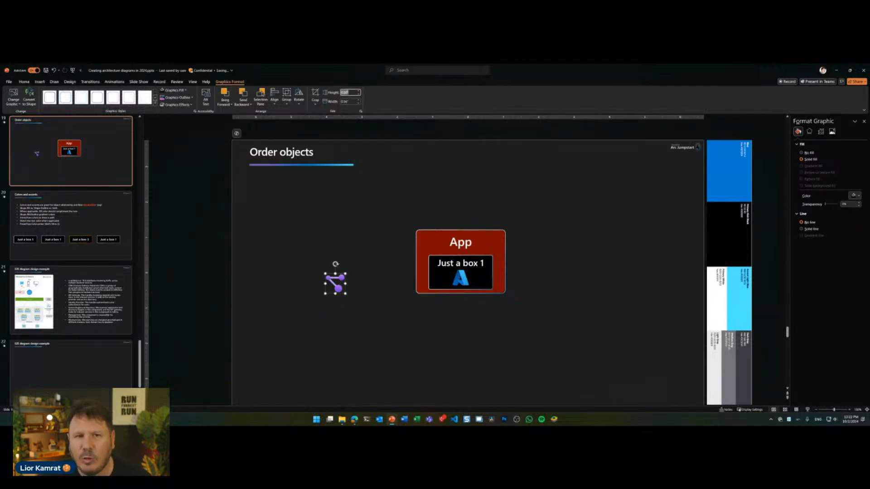
{"action": "type", "text": "0"}
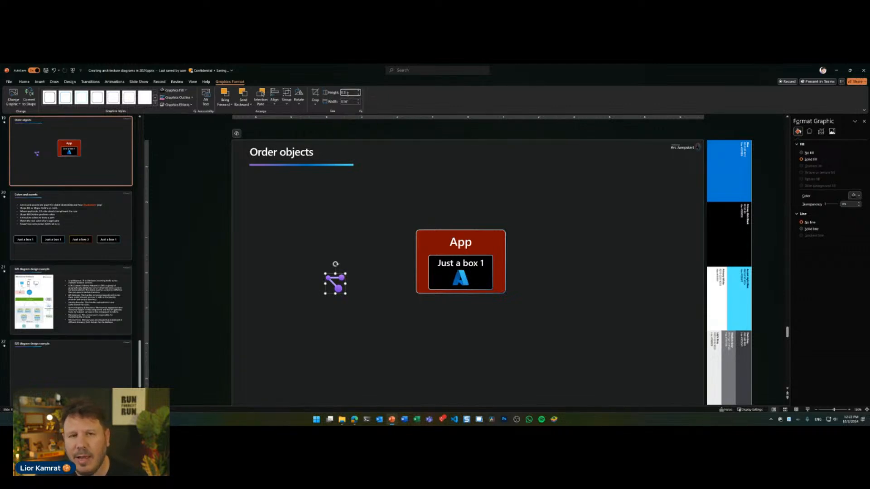
{"action": "left_click", "coordinate": [370, 284]}
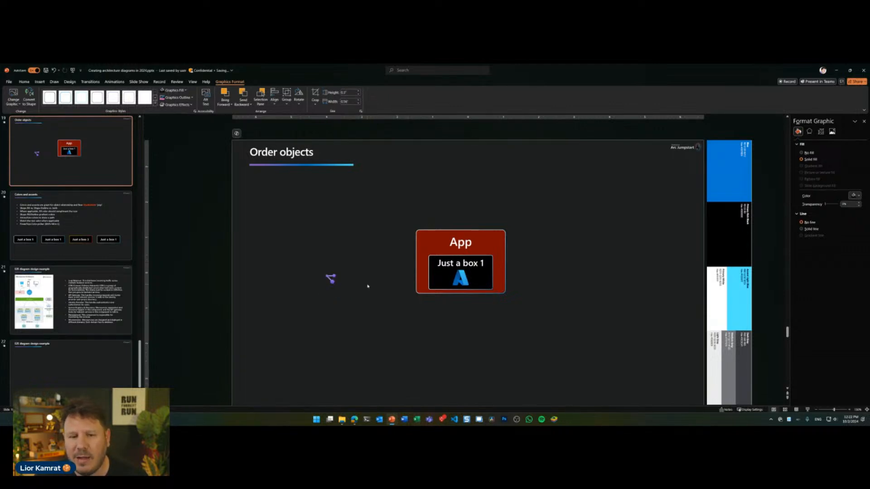
{"action": "left_click", "coordinate": [464, 277]}
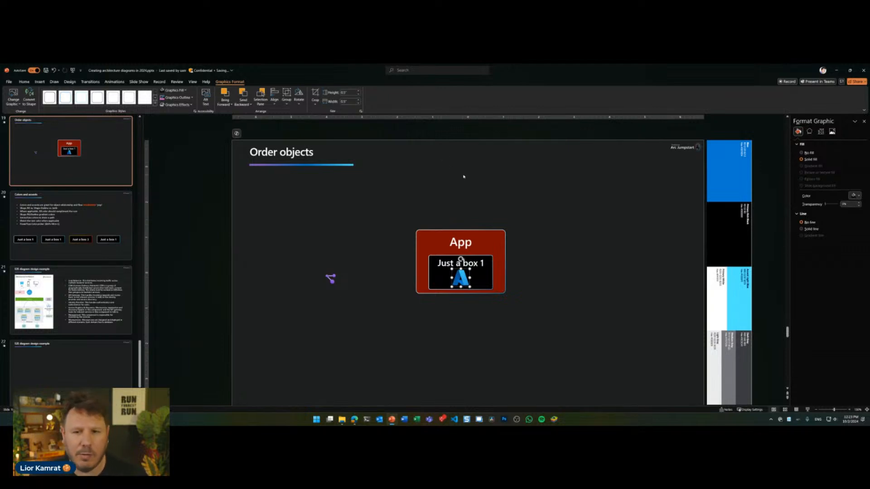
{"action": "left_click", "coordinate": [463, 176]}
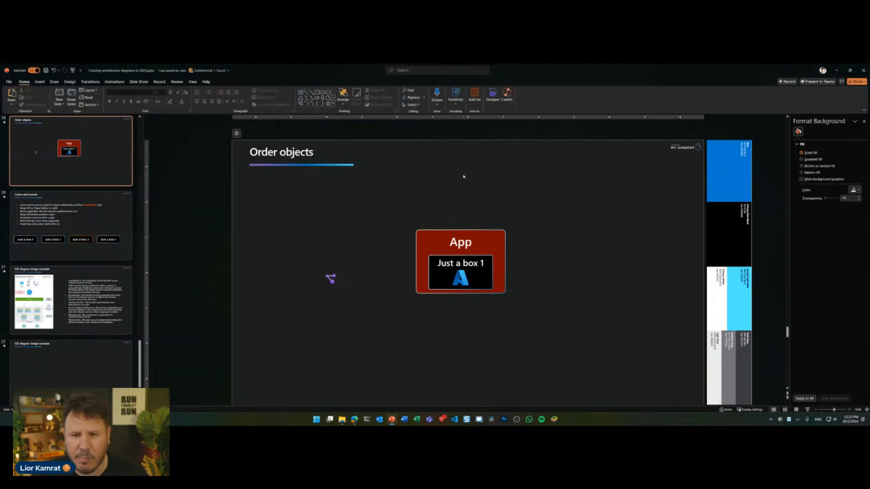
- Switch to the browser and open the Azure-Design GitHub repository to examine its file list and README
{"action": "key", "text": "ctrl+super+Right"}
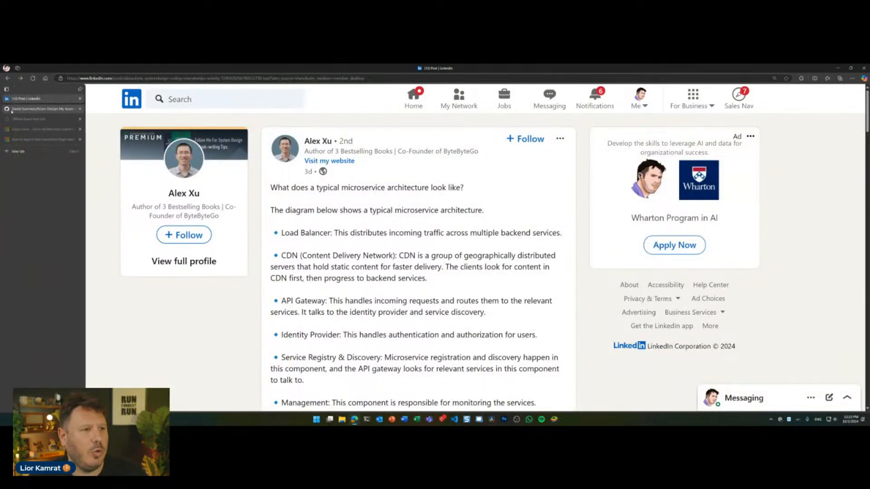
{"action": "left_click", "coordinate": [21, 110]}
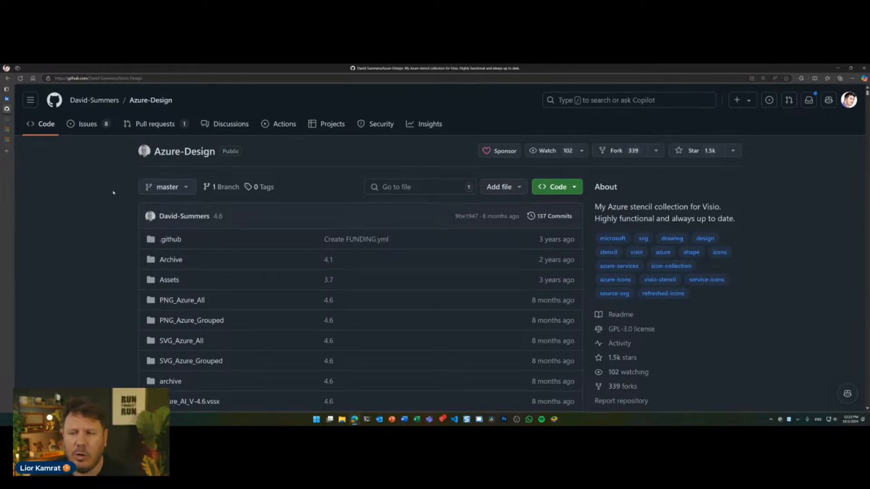
{"action": "scroll", "coordinate": [170, 215], "scroll_direction": "down", "scroll_amount": 5}
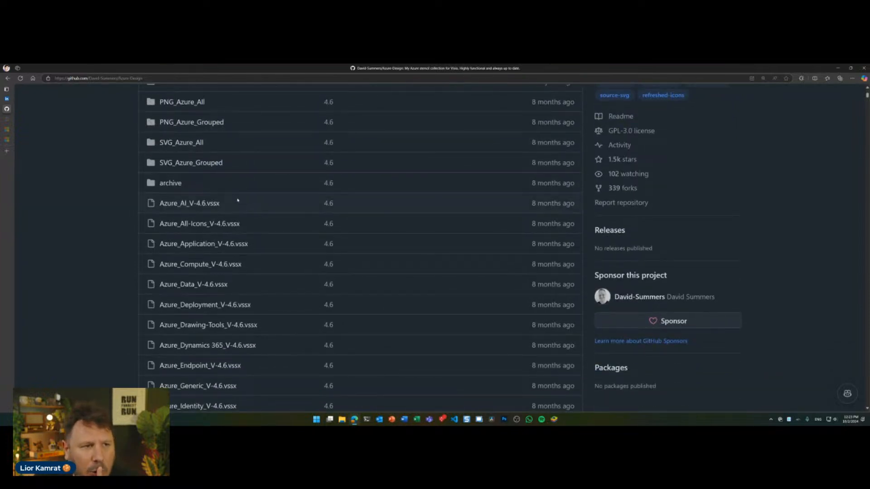
{"action": "scroll", "coordinate": [257, 189], "scroll_direction": "down", "scroll_amount": 2}
{"action": "scroll", "coordinate": [276, 191], "scroll_direction": "up", "scroll_amount": 4}
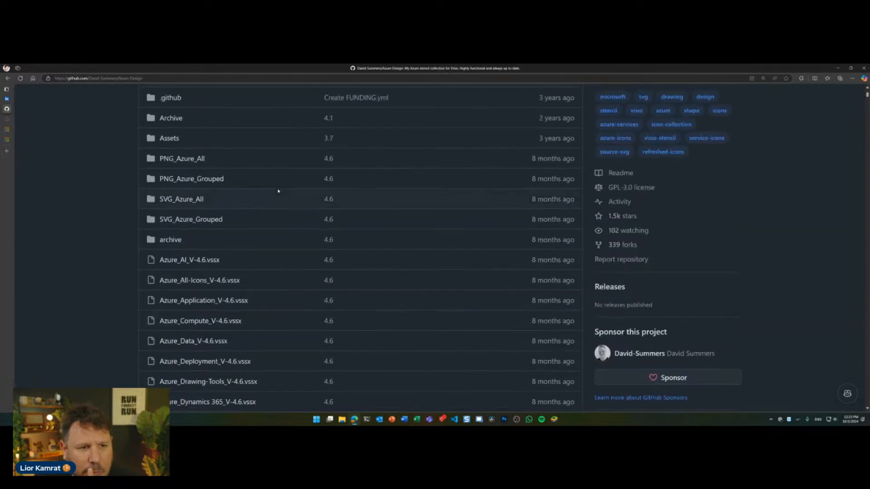
{"action": "scroll", "coordinate": [279, 191], "scroll_direction": "down", "scroll_amount": 6}
{"action": "scroll", "coordinate": [278, 191], "scroll_direction": "down", "scroll_amount": 15}
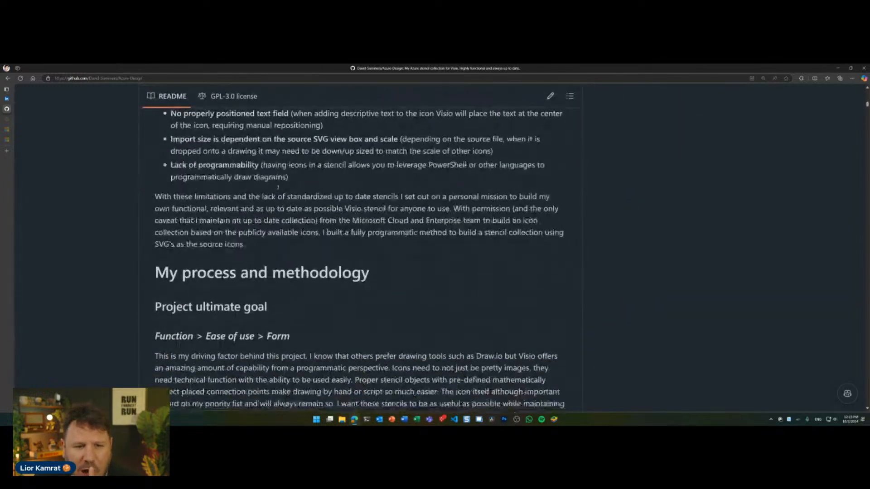
{"action": "scroll", "coordinate": [278, 189], "scroll_direction": "down", "scroll_amount": 2}
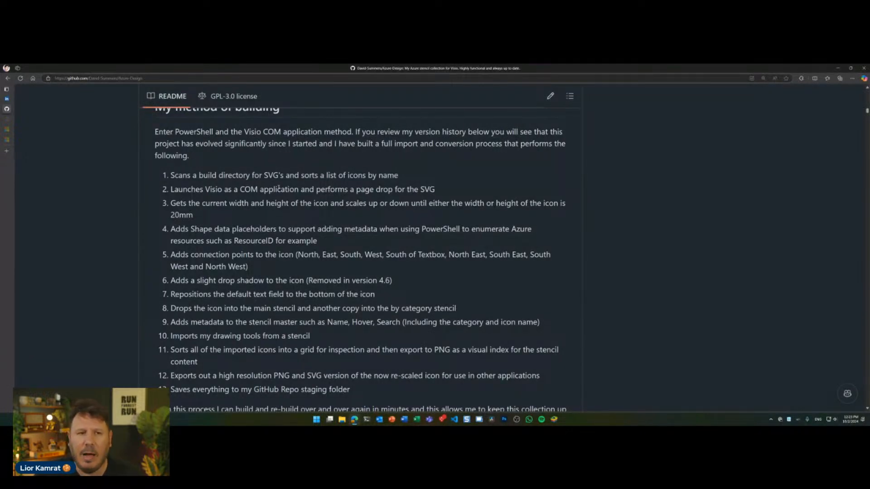
- Examine the README's SVG image of the current full stencil content and return to the repository's file list
{"action": "scroll", "coordinate": [352, 247], "scroll_direction": "down", "scroll_amount": 6}
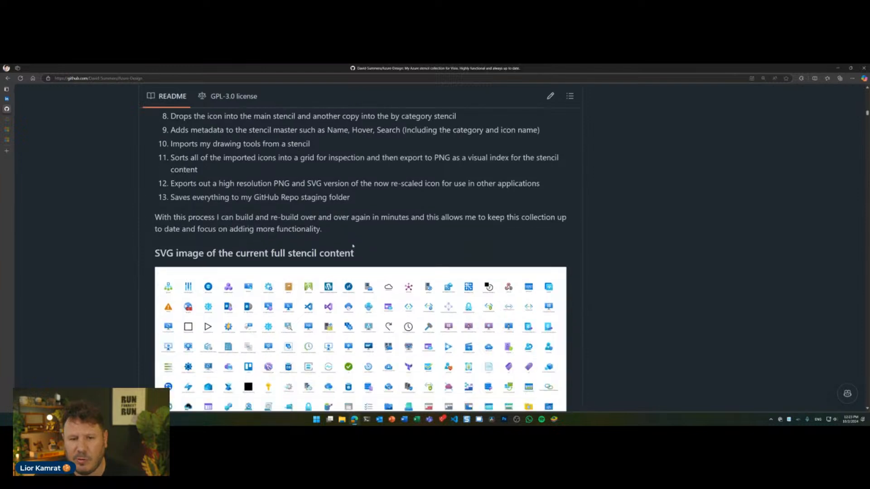
{"action": "scroll", "coordinate": [354, 246], "scroll_direction": "down", "scroll_amount": 5}
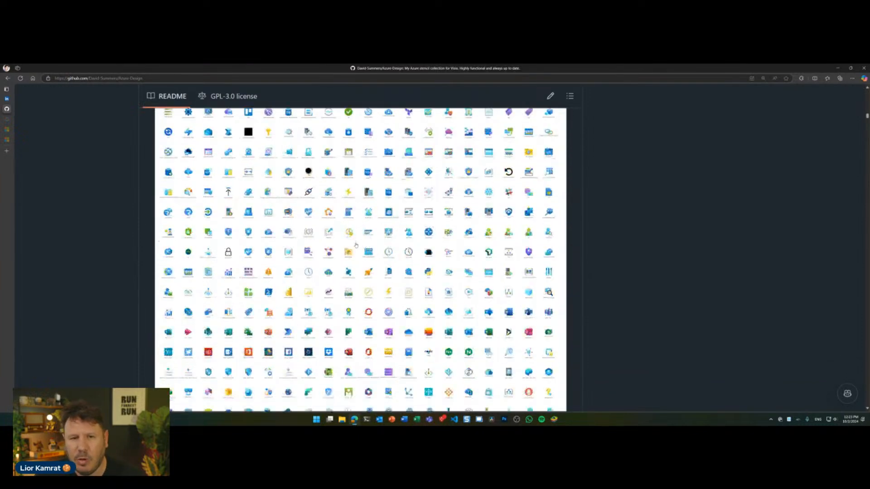
{"action": "scroll", "coordinate": [398, 255], "scroll_direction": "down", "scroll_amount": 5}
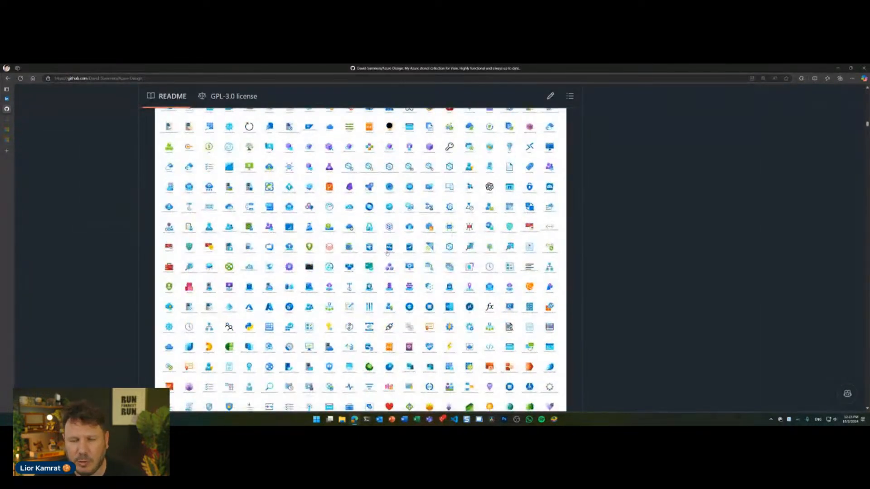
{"action": "scroll", "coordinate": [381, 254], "scroll_direction": "down", "scroll_amount": 5}
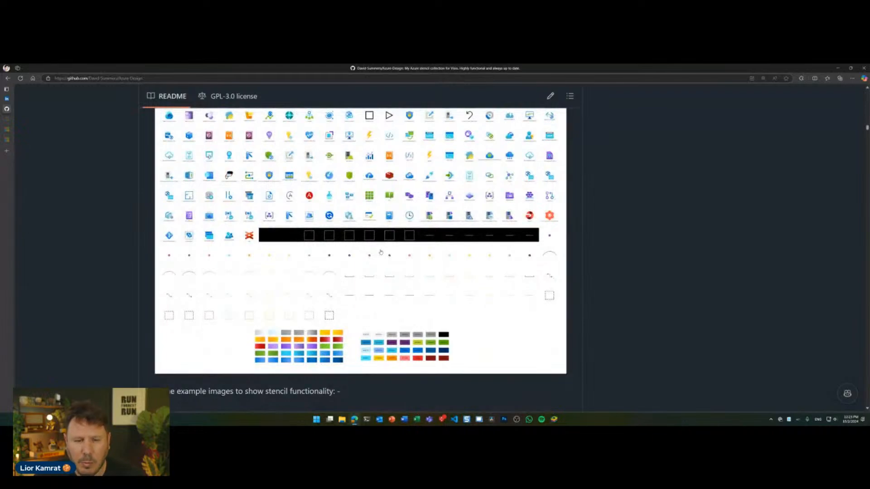
{"action": "scroll", "coordinate": [380, 253], "scroll_direction": "up", "scroll_amount": 10}
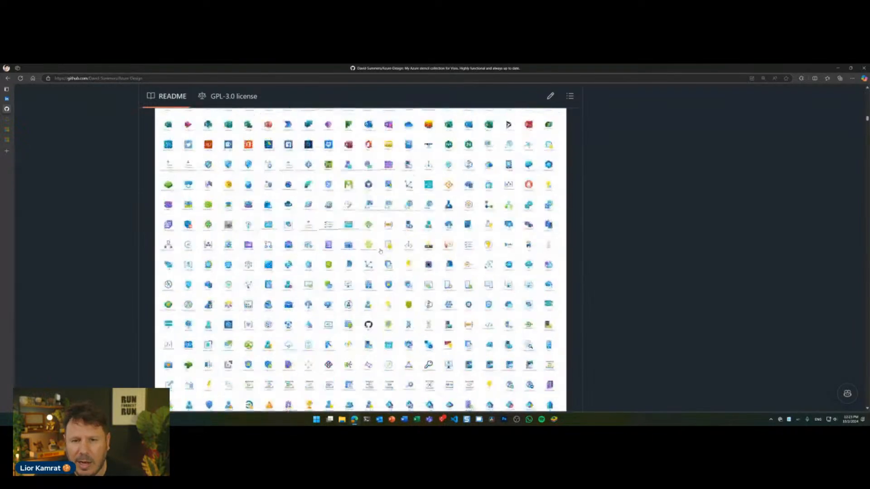
{"action": "scroll", "coordinate": [380, 251], "scroll_direction": "up", "scroll_amount": 10}
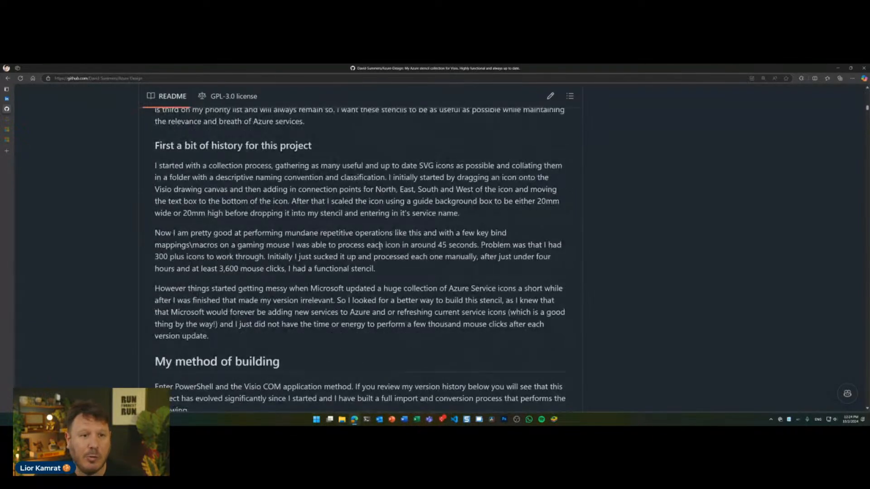
{"action": "scroll", "coordinate": [380, 246], "scroll_direction": "up", "scroll_amount": 15}
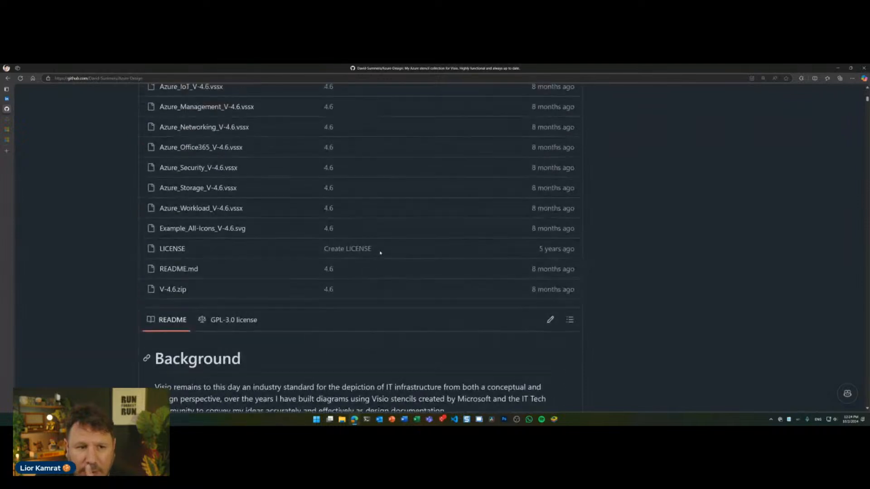
{"action": "scroll", "coordinate": [380, 252], "scroll_direction": "up", "scroll_amount": 10}
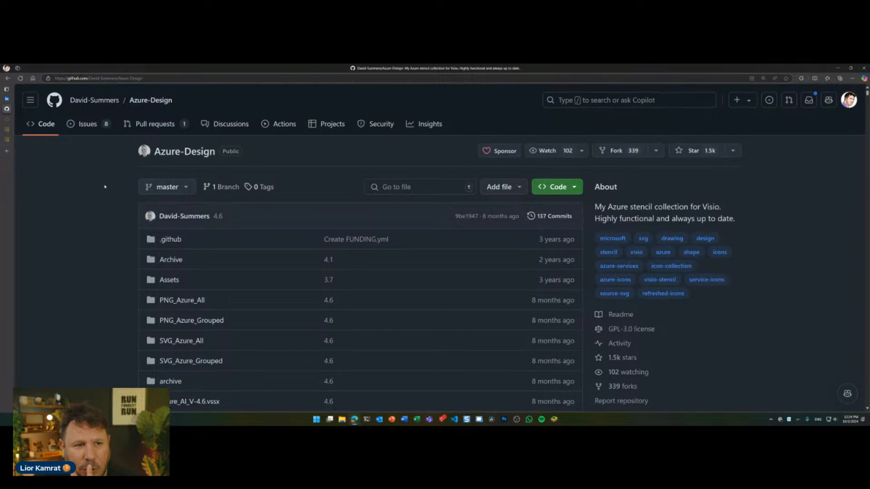
- Open the Official Azure Icon Set page and browse its collection of SVG icons
{"action": "left_click", "coordinate": [6, 119]}
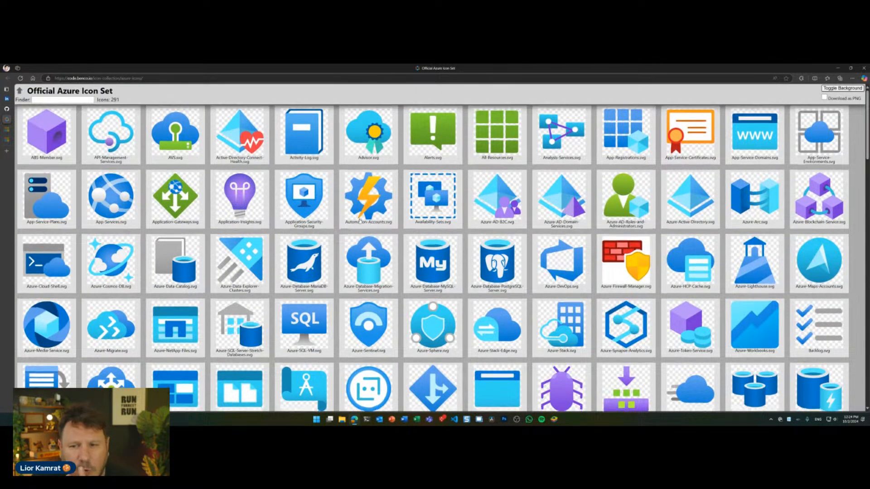
{"action": "scroll", "coordinate": [357, 219], "scroll_direction": "down", "scroll_amount": 4}
{"action": "scroll", "coordinate": [357, 220], "scroll_direction": "down", "scroll_amount": 12}
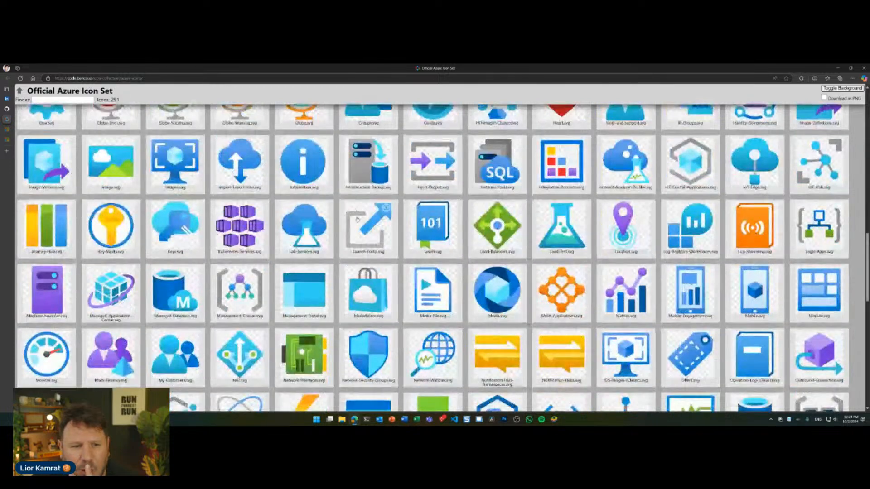
{"action": "scroll", "coordinate": [357, 222], "scroll_direction": "up", "scroll_amount": 15}
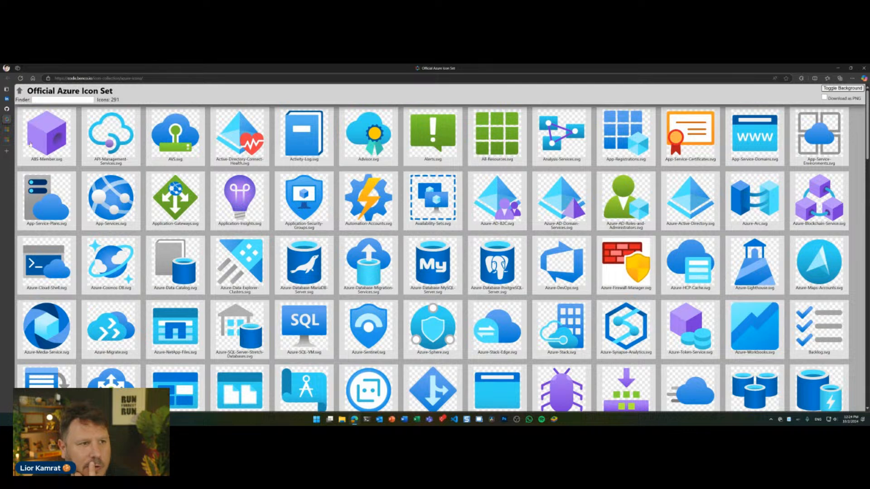
- Revisit the Azure-Design repository to preview its owner's profile card, and return to the Official Azure Icon Set page
{"action": "mouse_move", "coordinate": [9, 119]}
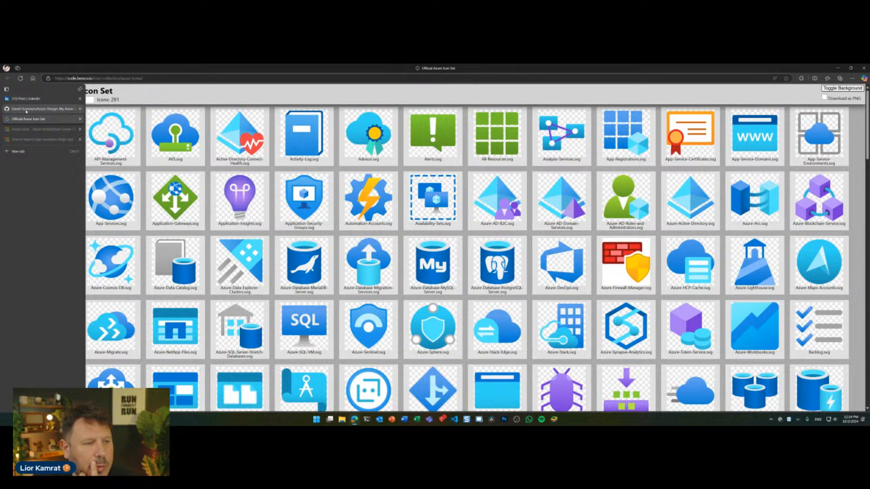
{"action": "left_click", "coordinate": [27, 110]}
{"action": "mouse_move", "coordinate": [93, 101]}
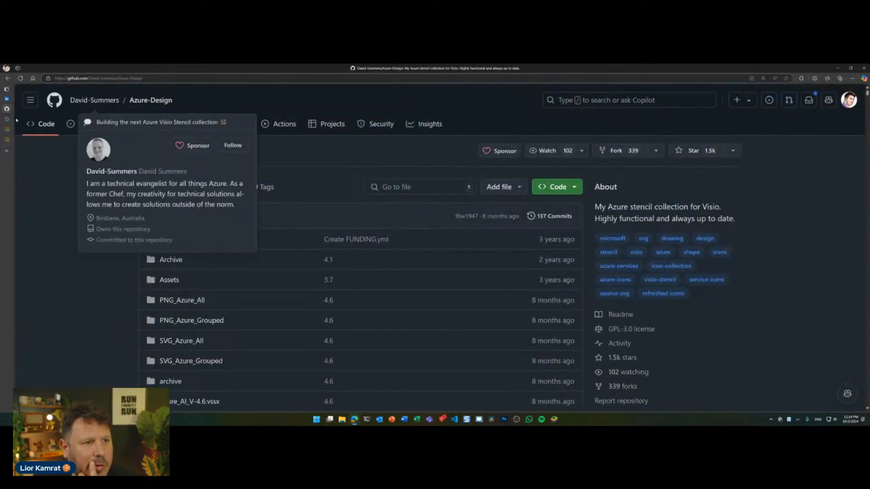
{"action": "left_click", "coordinate": [26, 120]}
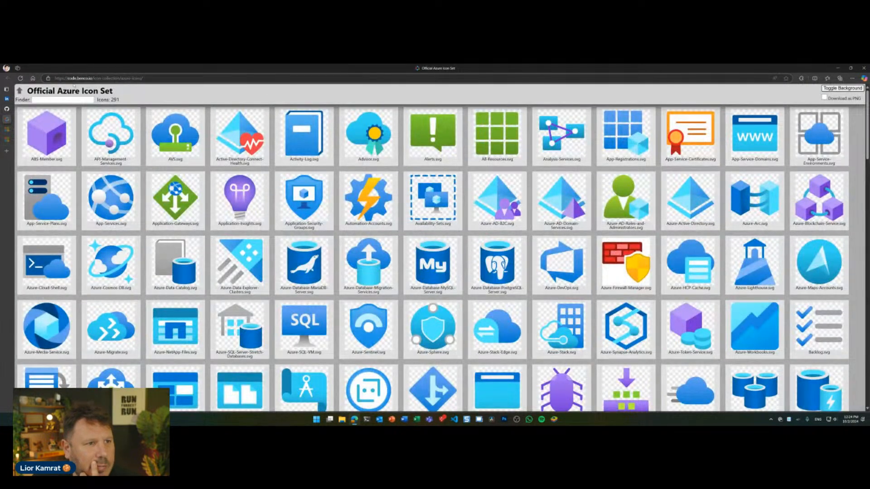
- Open the Azure architecture icons article on Microsoft Learn and examine its icon guidelines and example architecture diagrams
{"action": "left_click", "coordinate": [9, 129]}
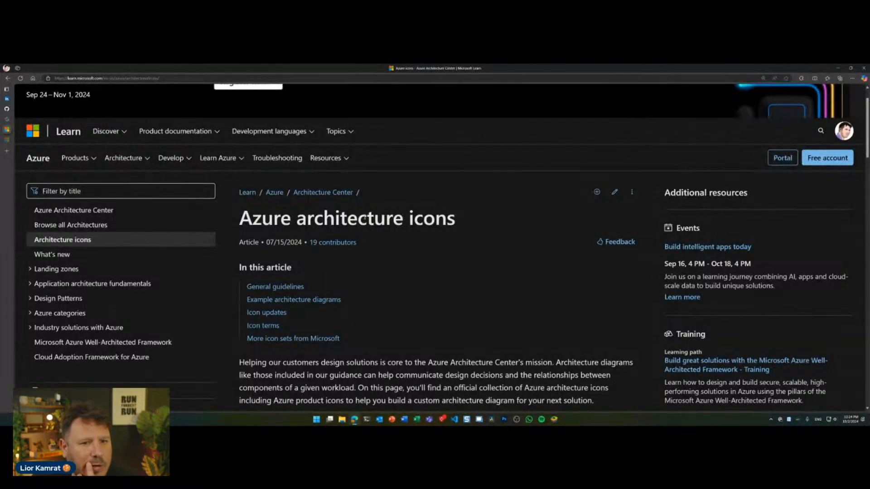
{"action": "scroll", "coordinate": [398, 272], "scroll_direction": "down", "scroll_amount": 15}
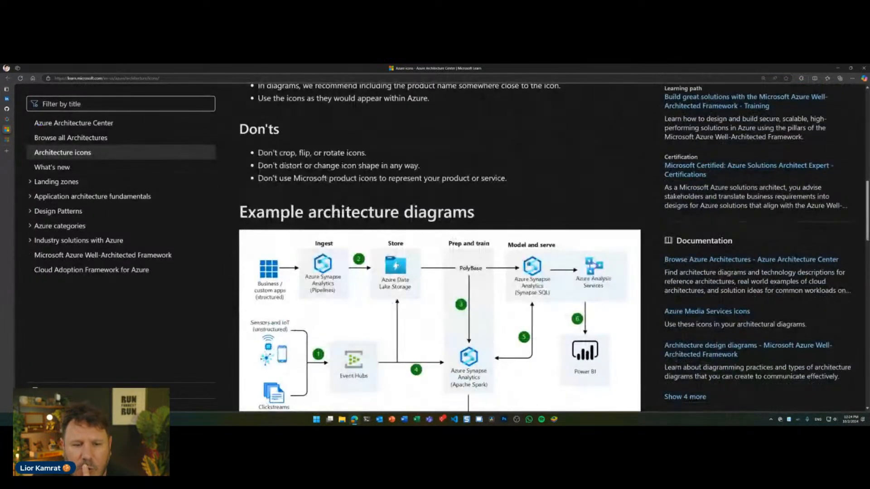
{"action": "scroll", "coordinate": [398, 264], "scroll_direction": "down", "scroll_amount": 1}
{"action": "scroll", "coordinate": [397, 264], "scroll_direction": "up", "scroll_amount": 20}
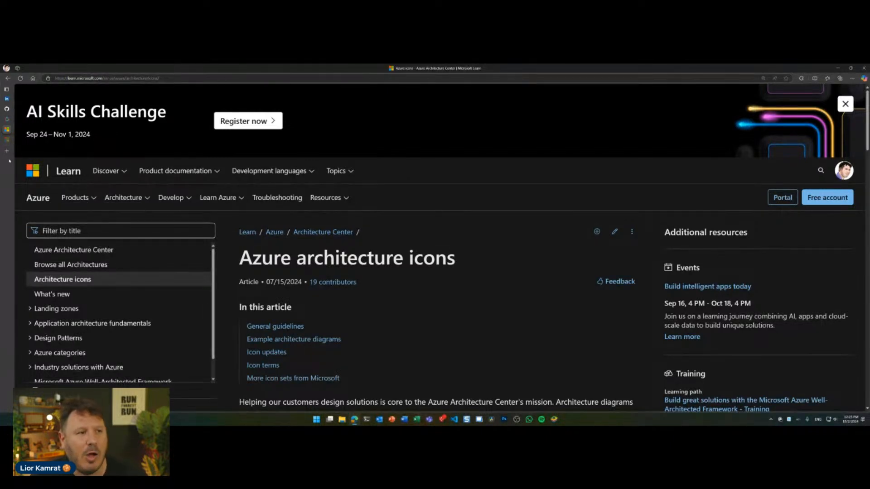
- Search the web for "aws icons" in a new browser tab
{"action": "mouse_move", "coordinate": [12, 154]}
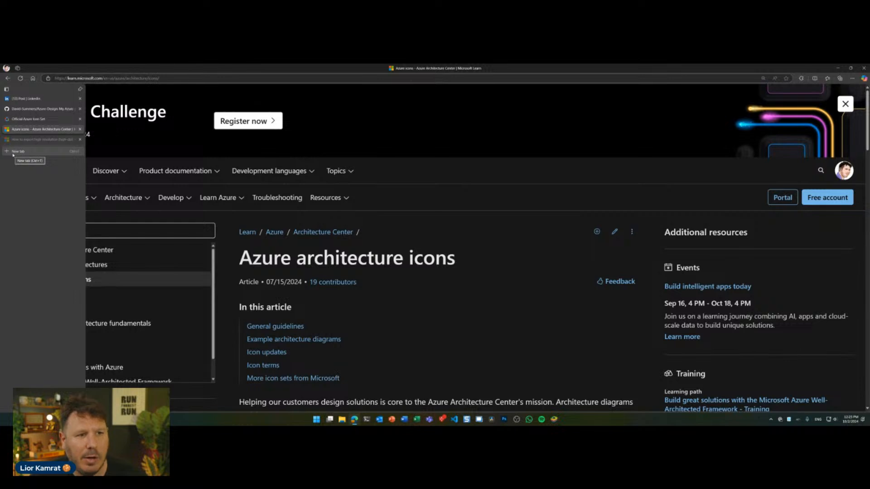
{"action": "left_click", "coordinate": [13, 153]}
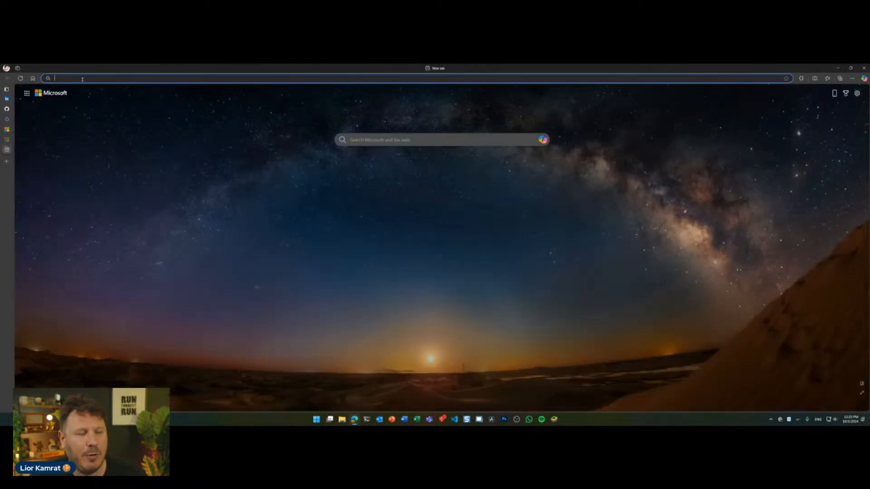
{"action": "type", "text": "aws"}
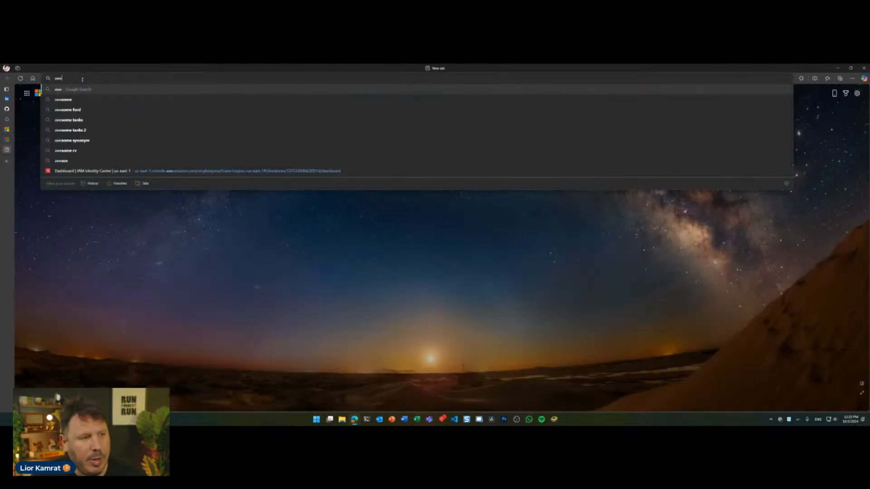
{"action": "key", "text": "BackSpace"}
{"action": "type", "text": "s icons"}
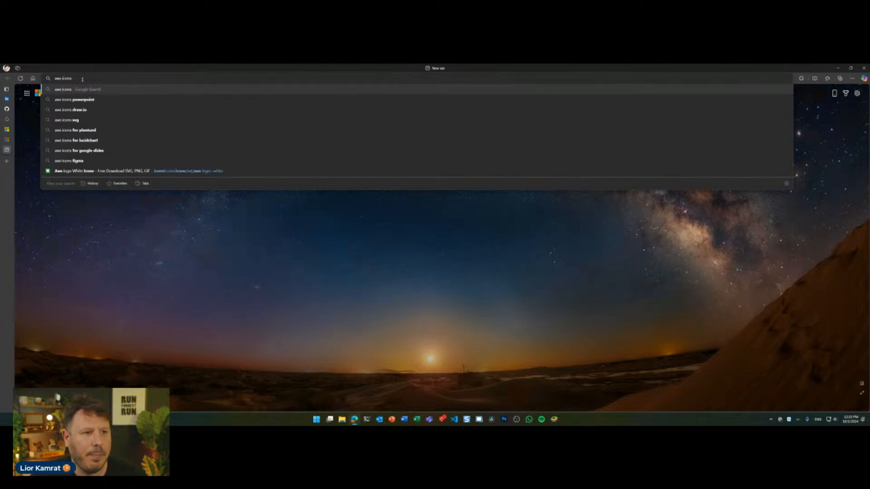
{"action": "key", "text": "Return"}
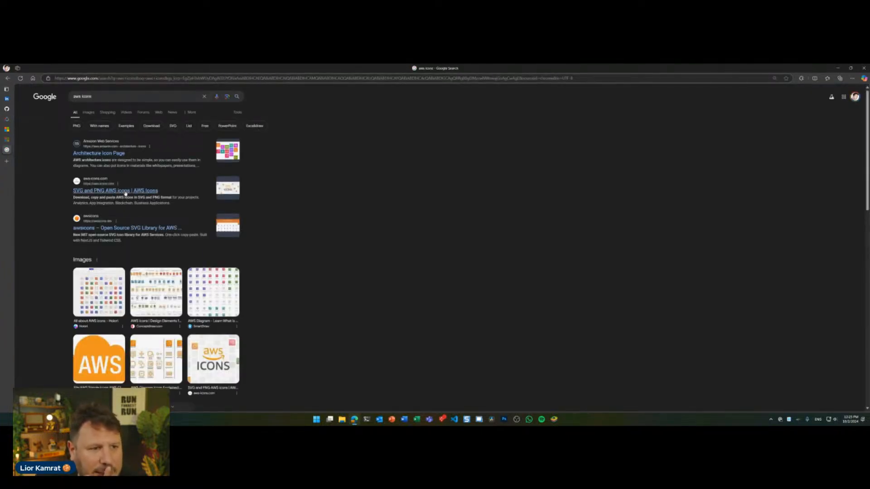
- Search the web for "aws ec2 svg" and show the image results
{"action": "left_click", "coordinate": [89, 96]}
{"action": "double_click", "coordinate": [90, 96]}
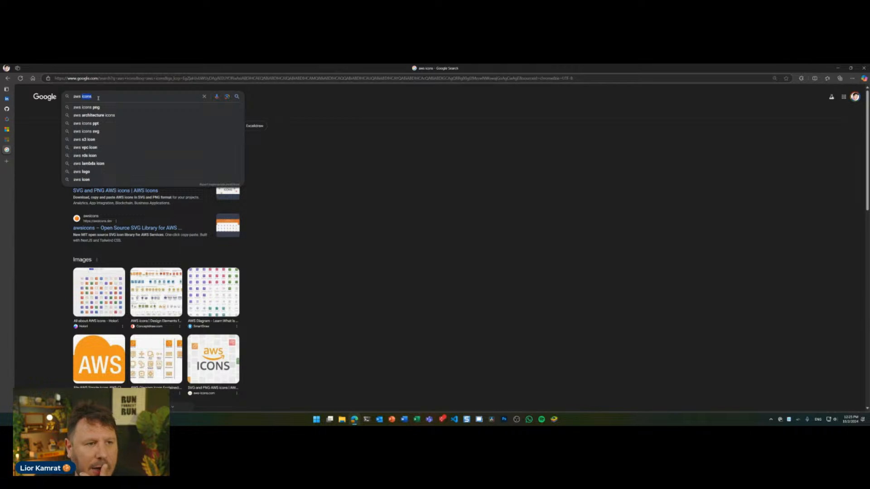
{"action": "left_click", "coordinate": [86, 97]}
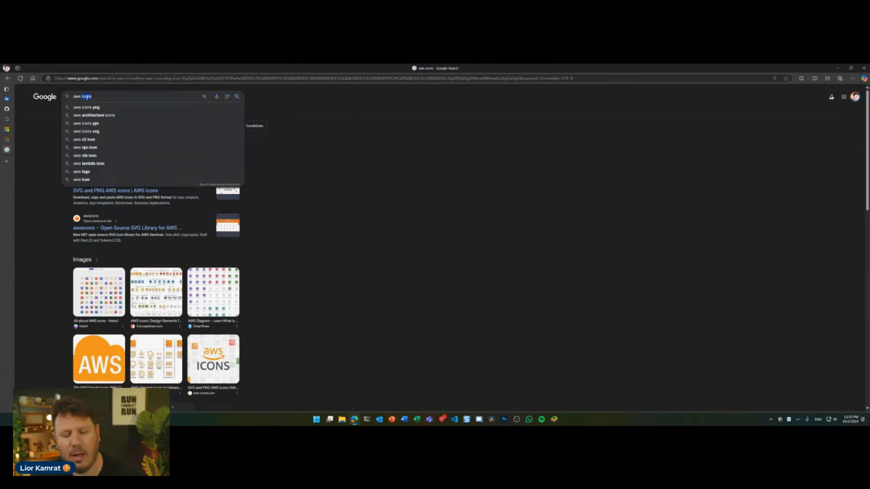
{"action": "type", "text": "ec2"}
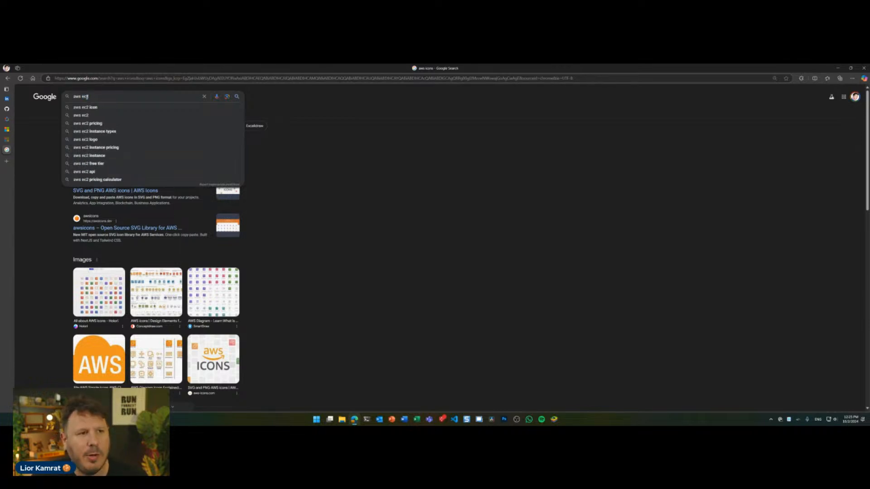
{"action": "type", "text": "svg"}
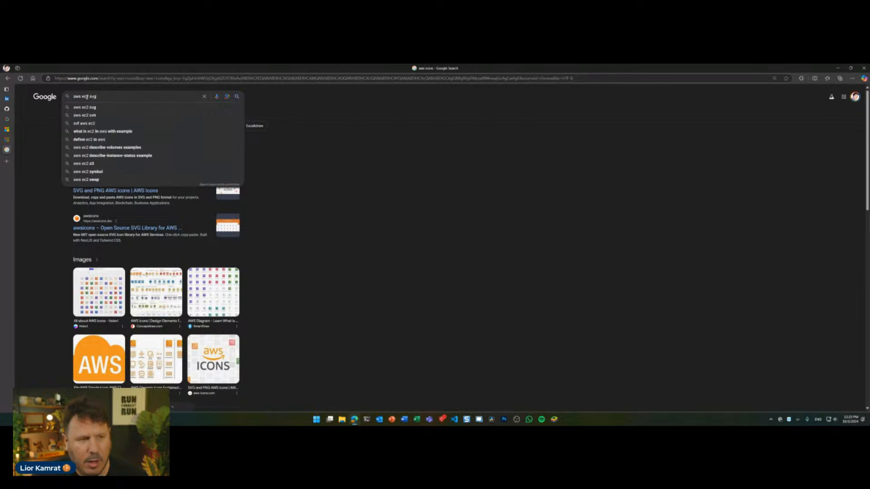
{"action": "key", "text": "Return"}
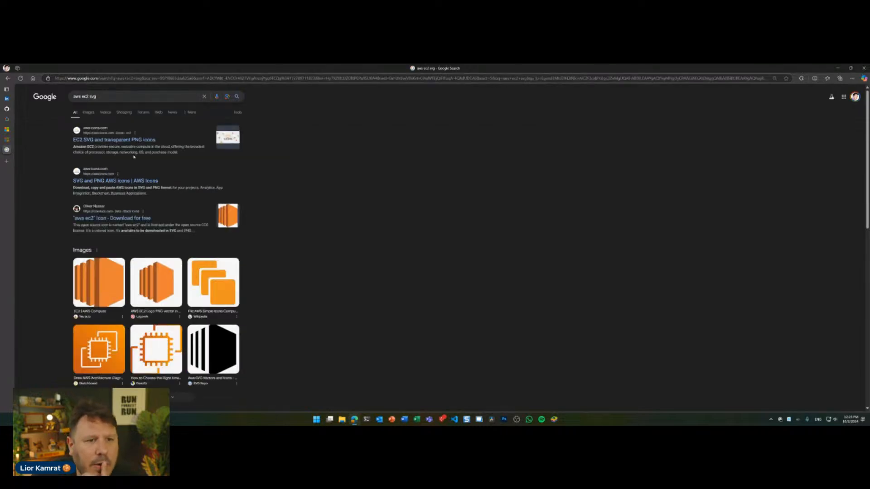
{"action": "left_click", "coordinate": [87, 112]}
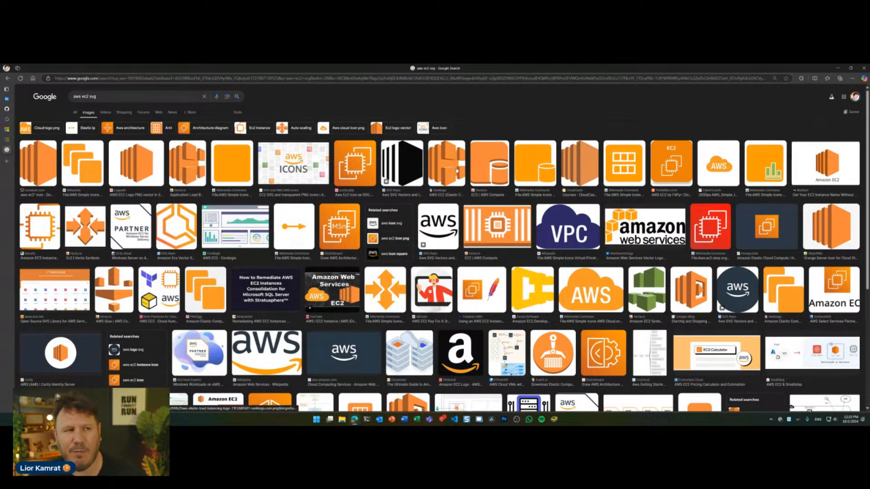
- Switch back to the PowerPoint presentation and show the "All the rest" slide
{"action": "mouse_move", "coordinate": [9, 105]}
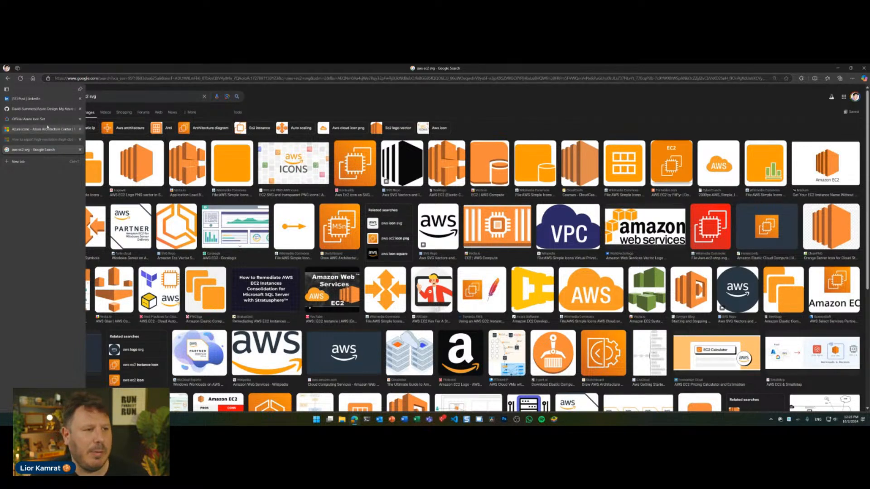
{"action": "mouse_move", "coordinate": [49, 119]}
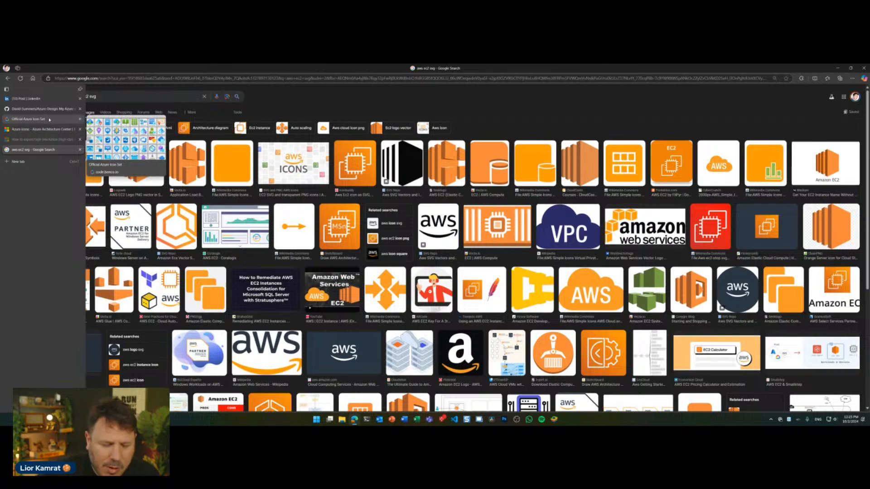
{"action": "key", "text": "super+ctrl+Left"}
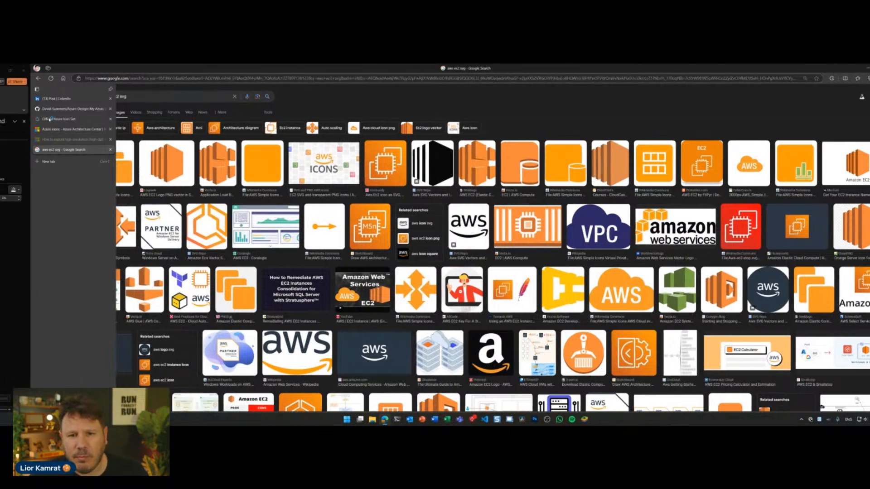
{"action": "key", "text": "super+ctrl+Left"}
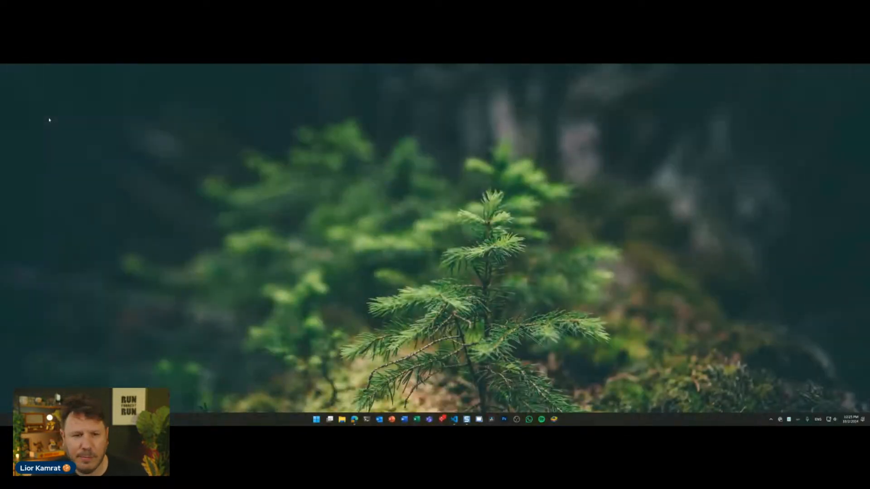
{"action": "key", "text": "super+ctrl+Right"}
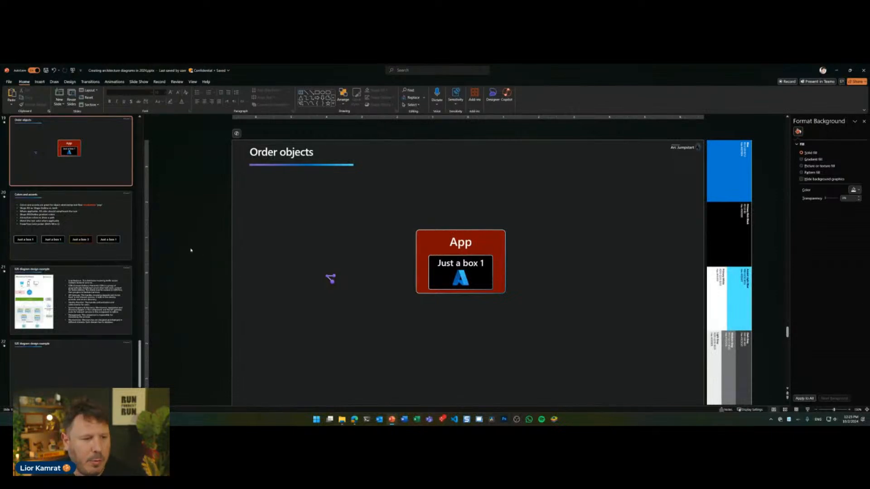
{"action": "scroll", "coordinate": [96, 335], "scroll_direction": "down", "scroll_amount": 2}
{"action": "left_click", "coordinate": [96, 335]}
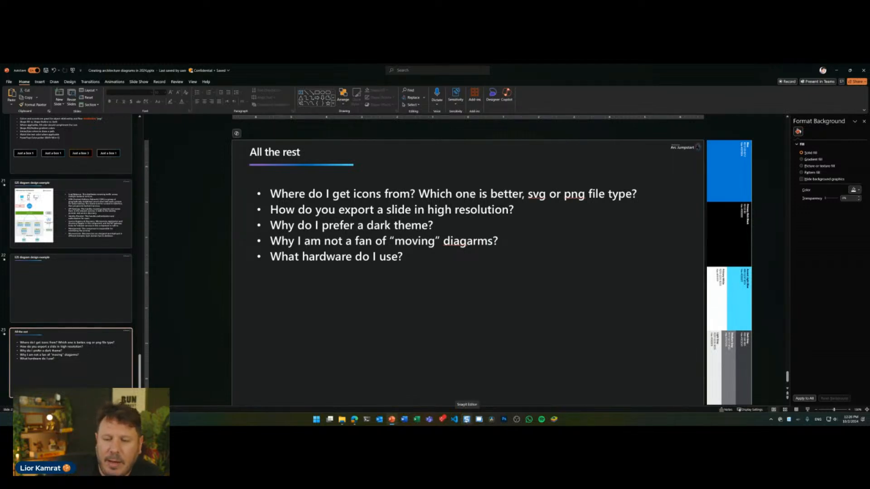
- Start the slide show and go back to the "Arrows, lines commentary, and step numbers" slide
{"action": "key", "text": "Print"}
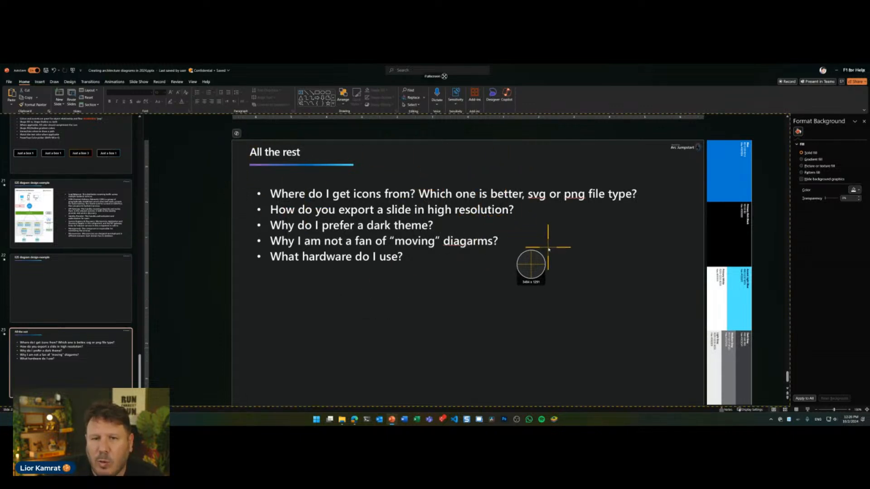
{"action": "key", "text": "Escape"}
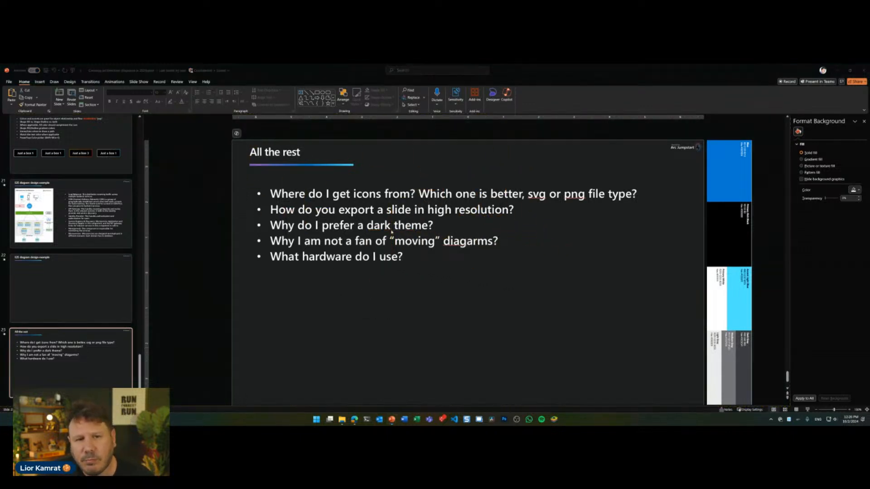
{"action": "left_click", "coordinate": [807, 410]}
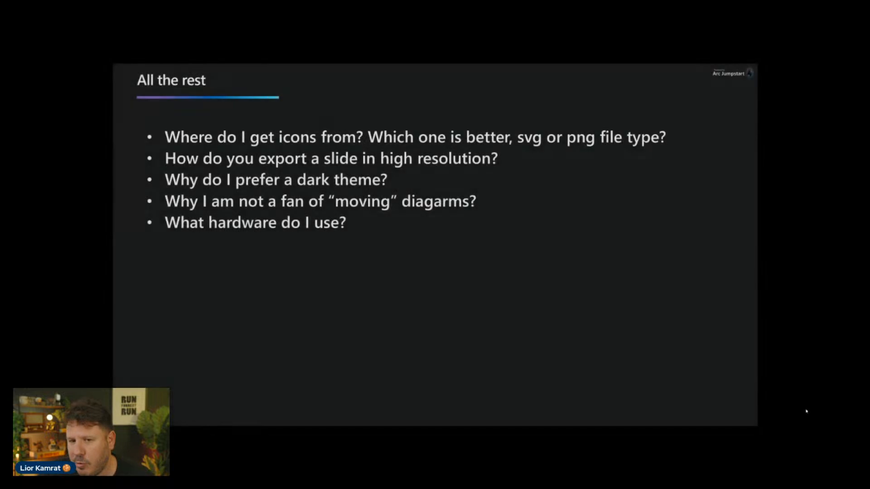
{"action": "key", "text": "Left"}
{"action": "key", "text": "Left"}
{"action": "key", "text": "Left"}
{"action": "key", "text": "Left"}
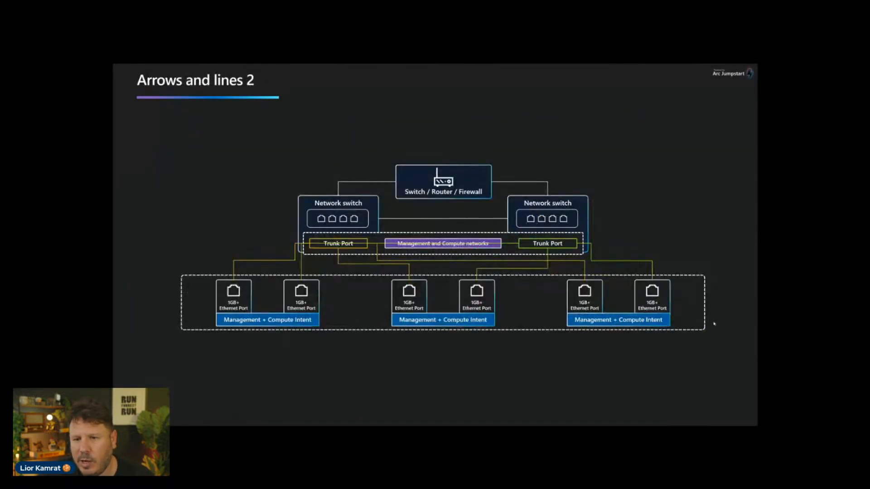
{"action": "key", "text": "Right"}
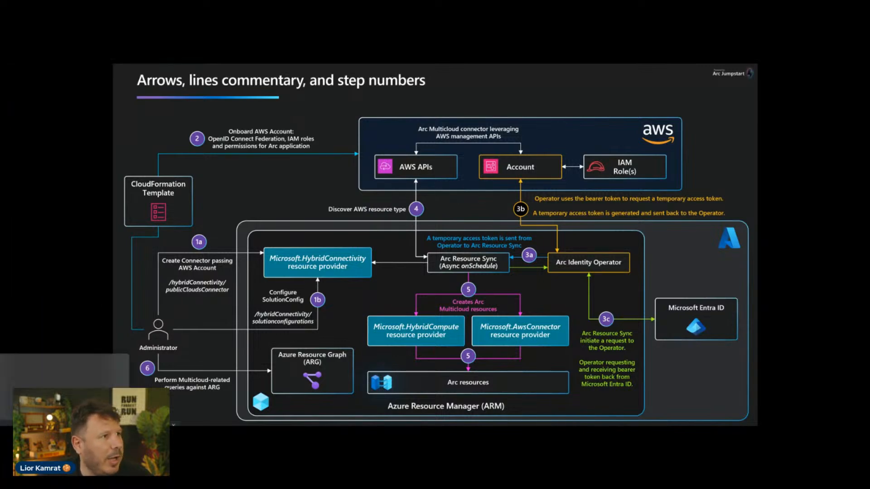
- Capture the full-screen slide into Snagit Editor, trim the black bands off both sides, and point out the captured slide show controls in red
{"action": "left_click_drag", "start_coordinate": [1, 358], "coordinate": [501, 67]}
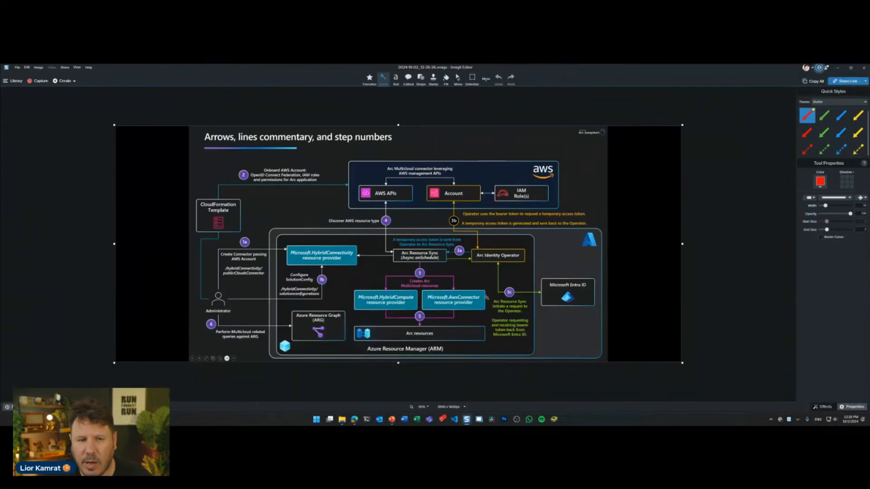
{"action": "left_click_drag", "start_coordinate": [184, 243], "coordinate": [189, 243]}
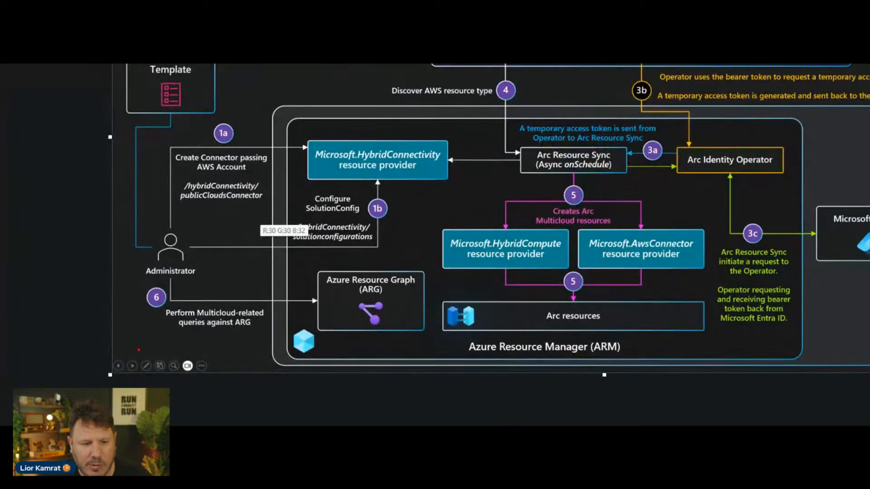
{"action": "mouse_move", "coordinate": [115, 356]}
{"action": "left_mouse_down"}
{"action": "mouse_move", "coordinate": [207, 358]}
{"action": "mouse_move", "coordinate": [217, 372]}
{"action": "left_mouse_up"}
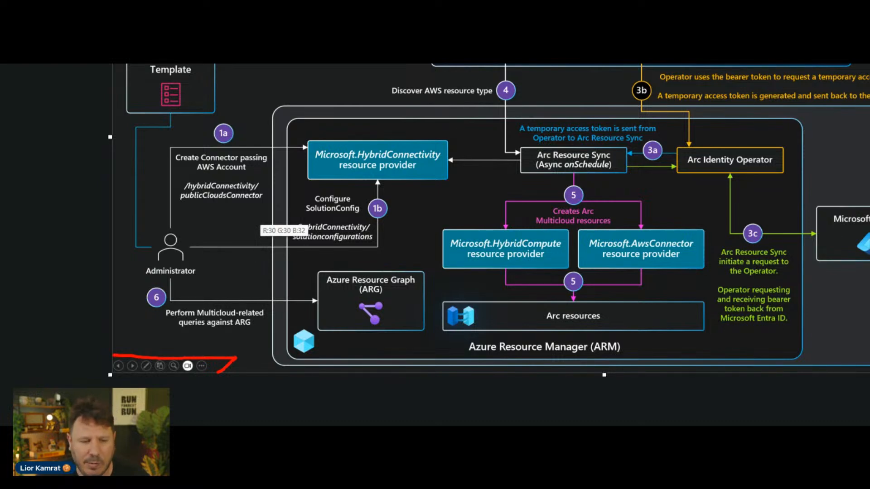
{"action": "key", "text": "Escape"}
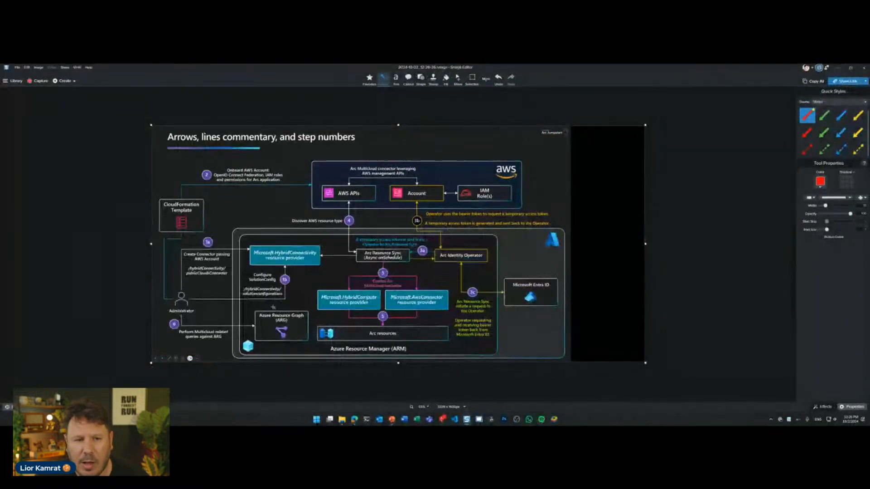
{"action": "left_click_drag", "start_coordinate": [646, 244], "coordinate": [572, 247]}
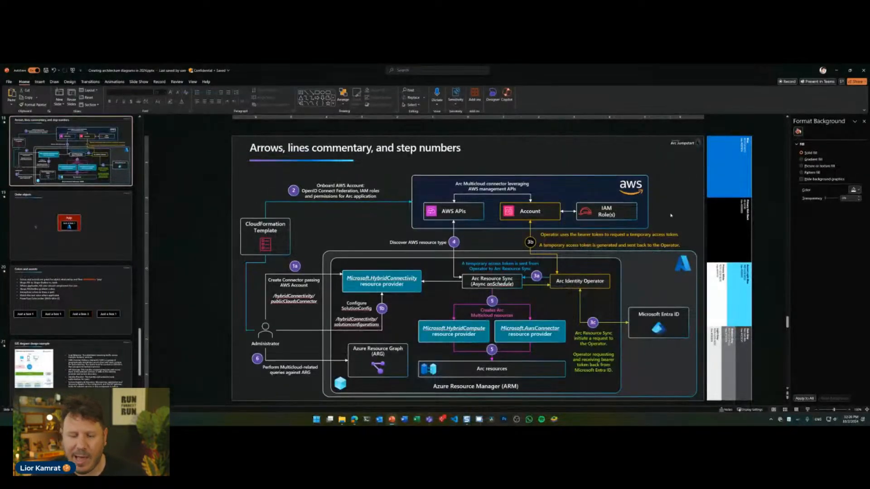
- Switch to the browser and examine the registry steps and resolution table in the Microsoft Learn article on exporting high-resolution PowerPoint slides
{"action": "key", "text": "alt+Tab"}
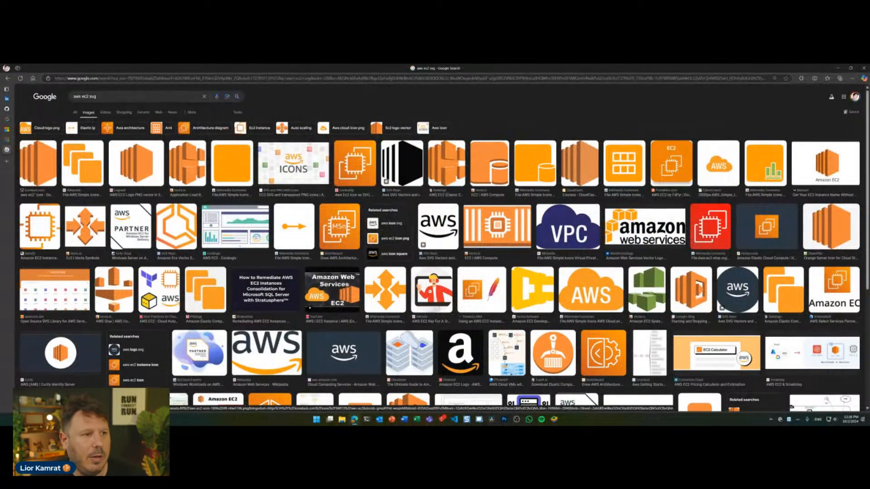
{"action": "left_click", "coordinate": [7, 139]}
{"action": "scroll", "coordinate": [296, 231], "scroll_direction": "down", "scroll_amount": 2}
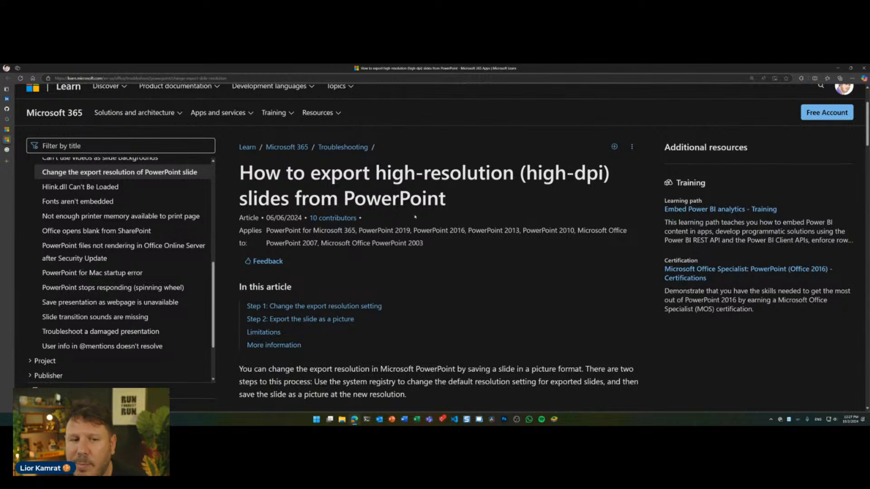
{"action": "scroll", "coordinate": [437, 244], "scroll_direction": "down", "scroll_amount": 15}
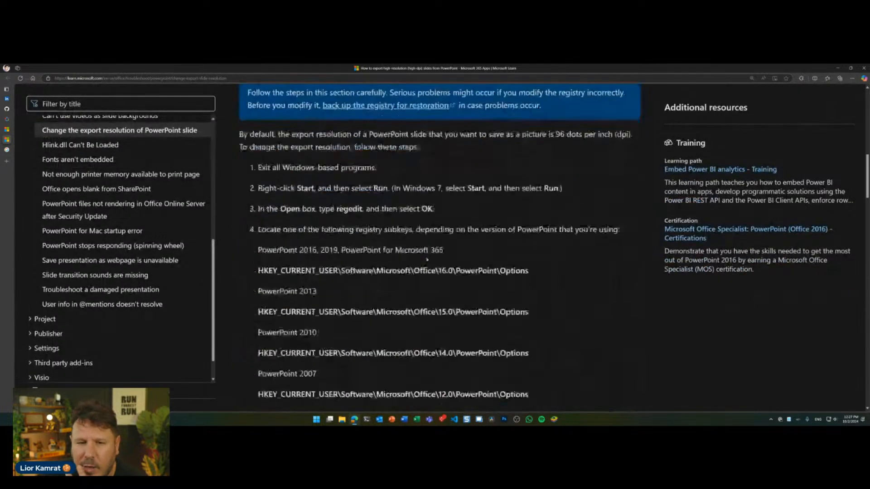
{"action": "scroll", "coordinate": [421, 270], "scroll_direction": "down", "scroll_amount": 5}
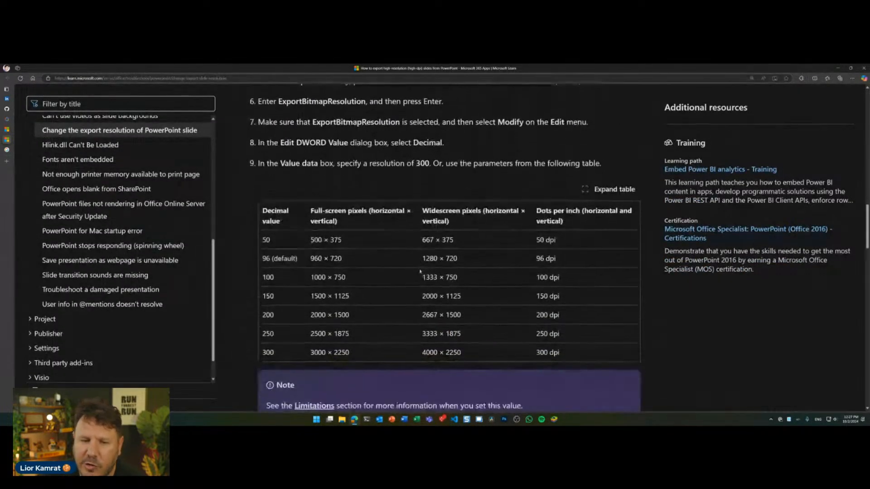
{"action": "scroll", "coordinate": [418, 270], "scroll_direction": "down", "scroll_amount": 2}
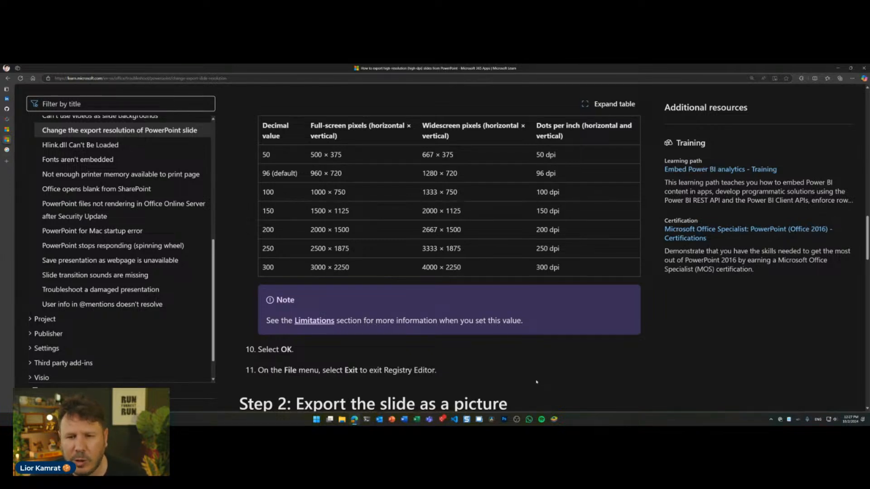
- Return to the PowerPoint presentation and show the "All the rest" slide again
{"action": "key", "text": "ctrl+super+Right"}
{"action": "scroll", "coordinate": [87, 369], "scroll_direction": "down", "scroll_amount": 3}
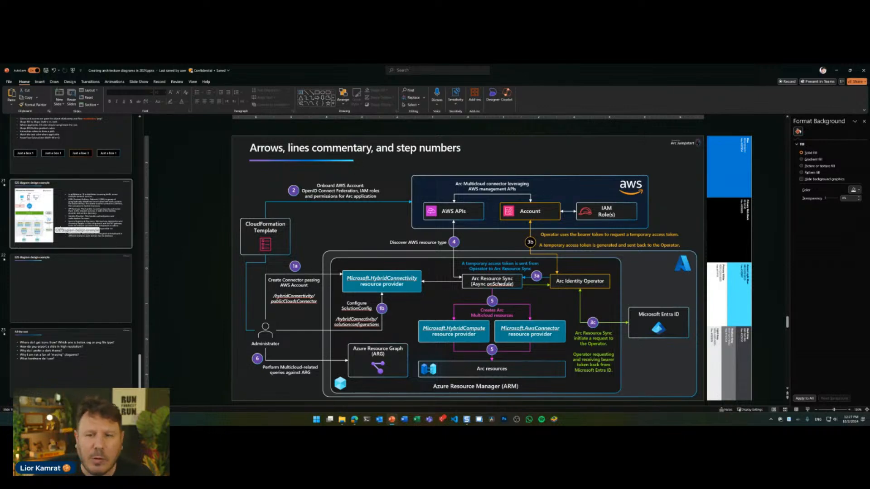
{"action": "left_click", "coordinate": [94, 377]}
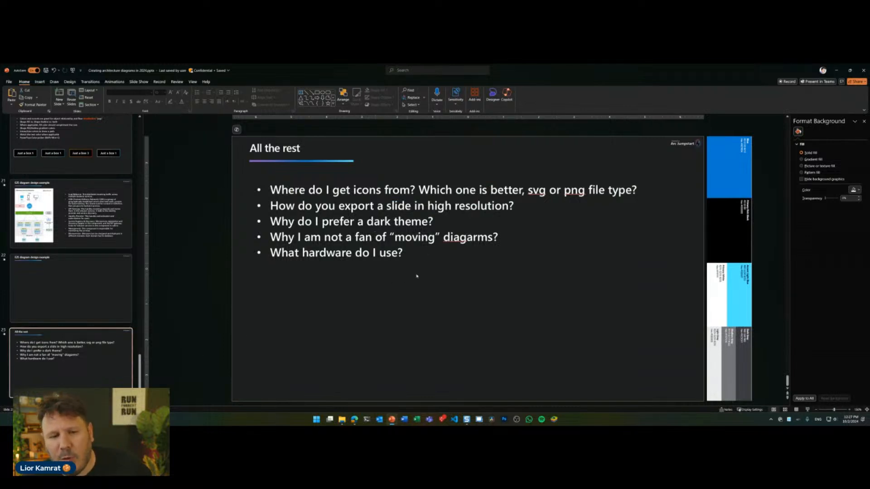
{"action": "left_click", "coordinate": [421, 296]}
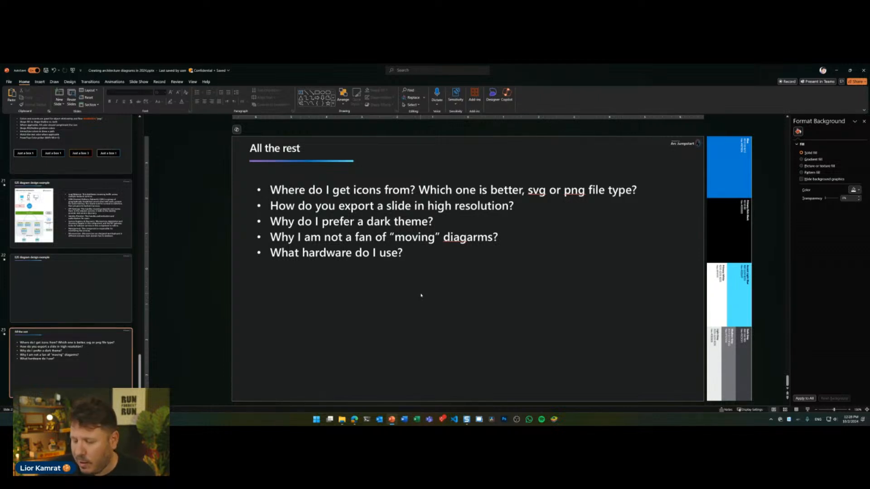
{"action": "scroll", "coordinate": [440, 306], "scroll_direction": "up", "scroll_amount": 1}
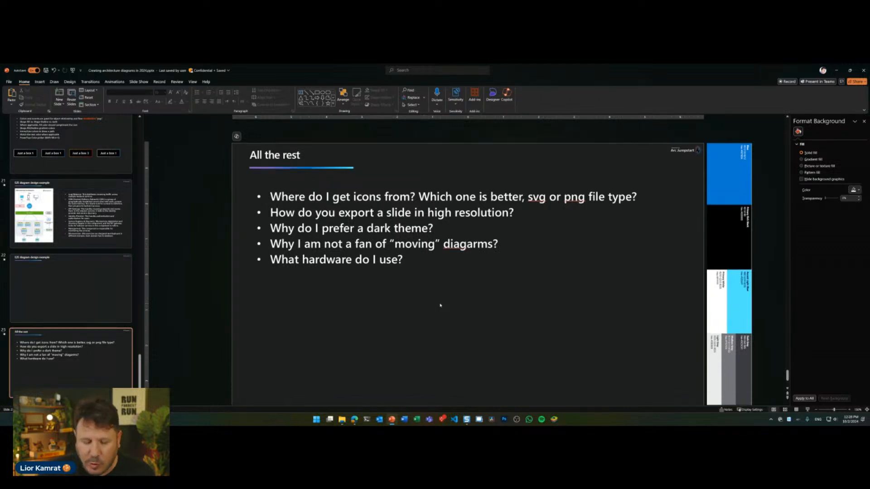